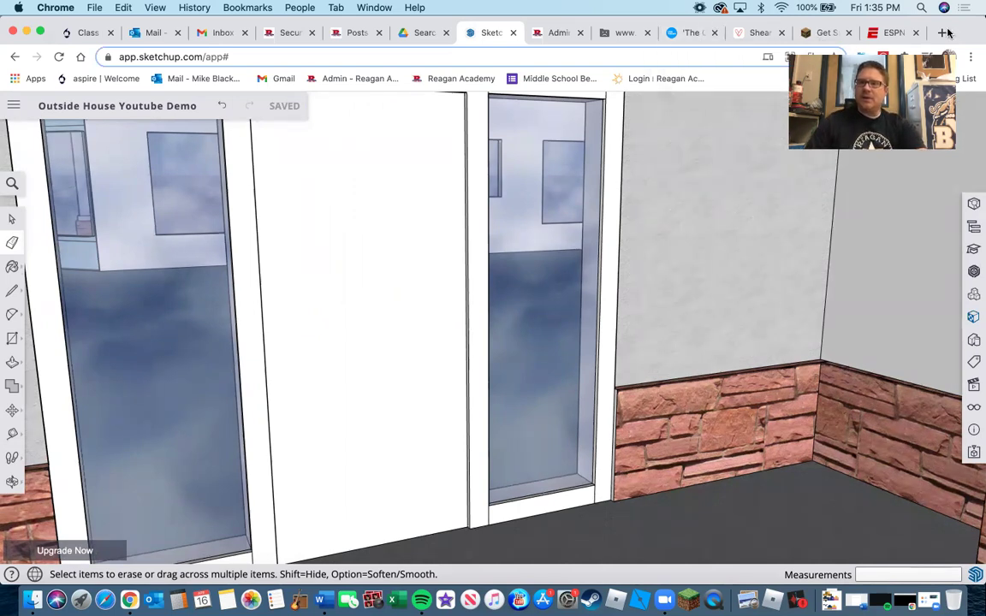
Search the web in a new browser tab for the standard height of a door handle and look through the results
key("super+t")
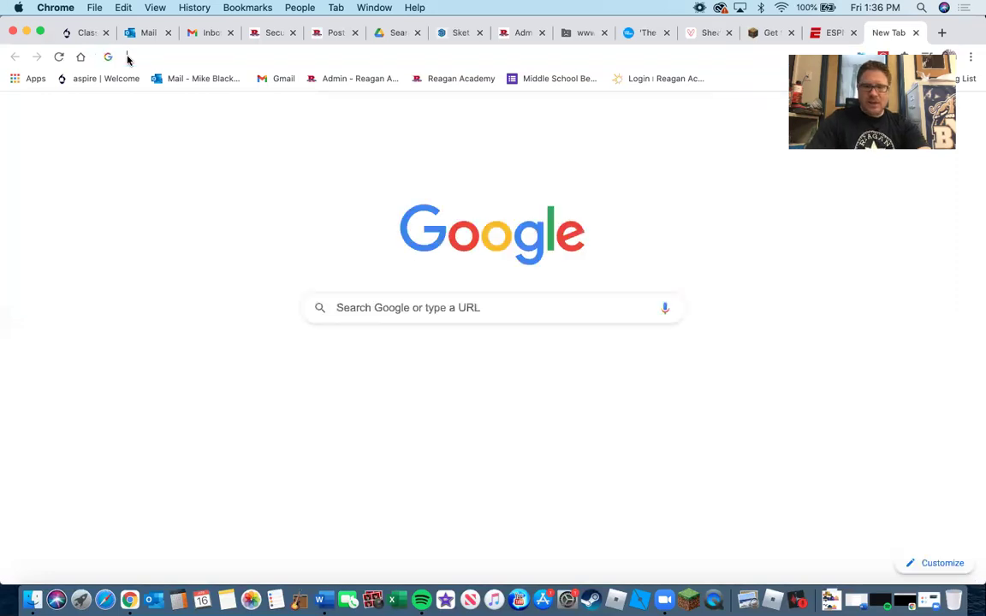
type("typical ")
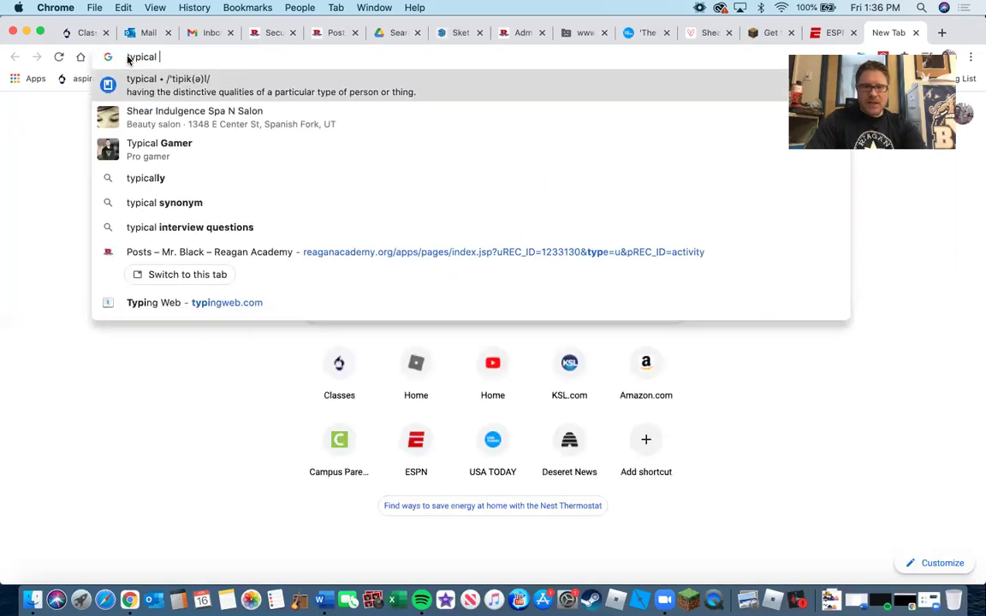
type("height of")
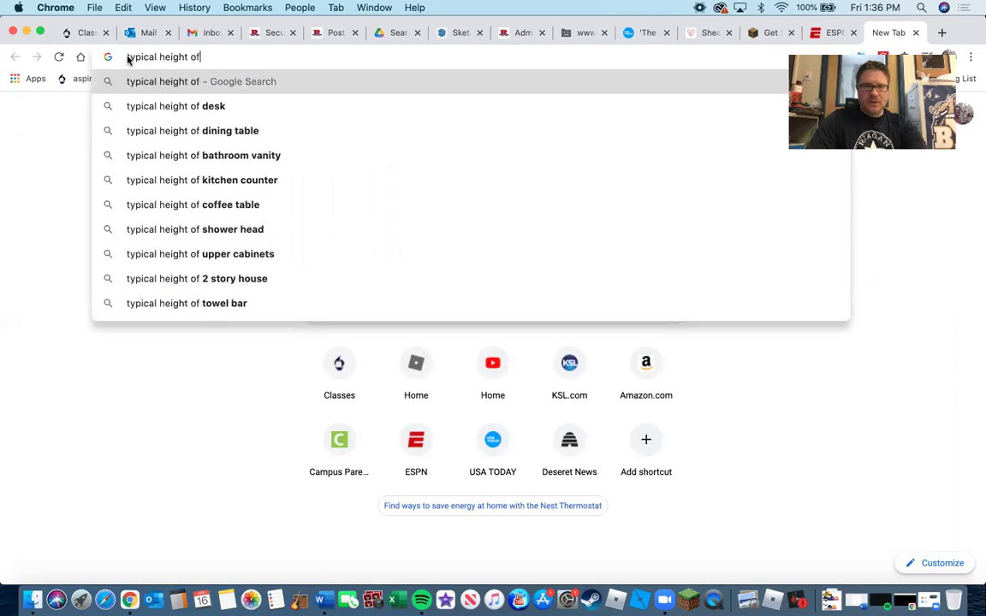
type(" a door ")
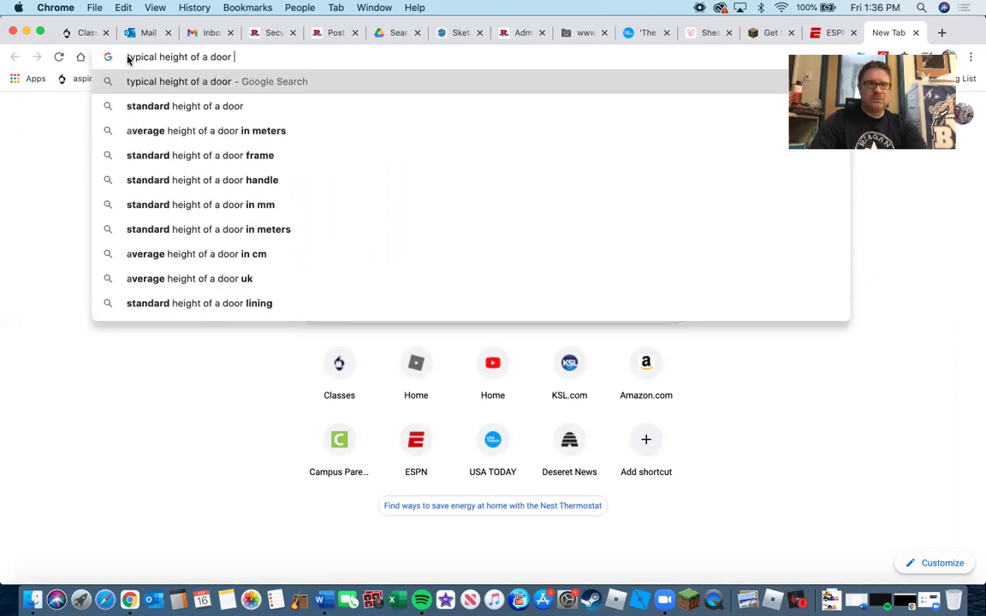
type("handle")
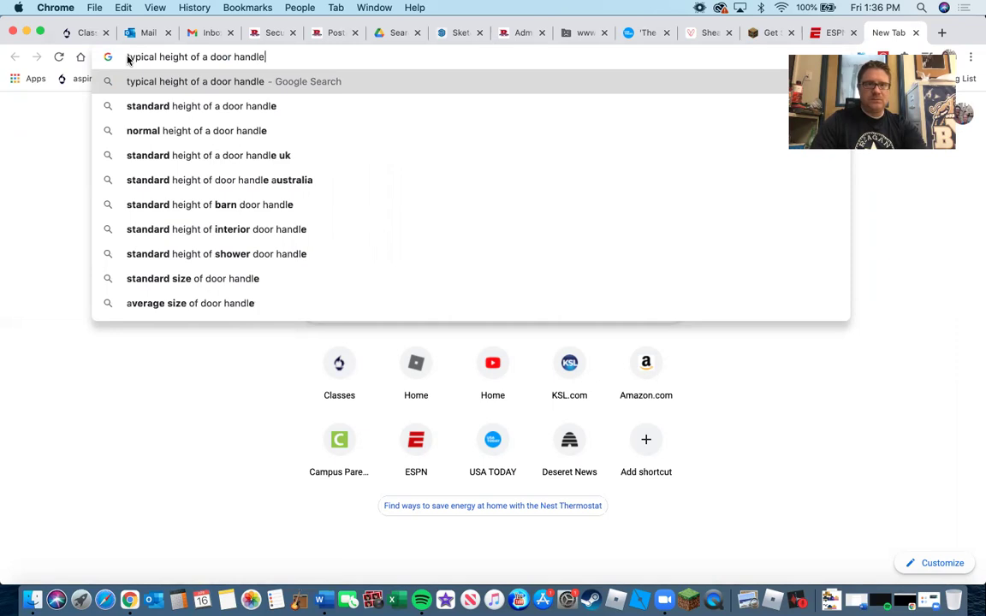
left_click(215, 105)
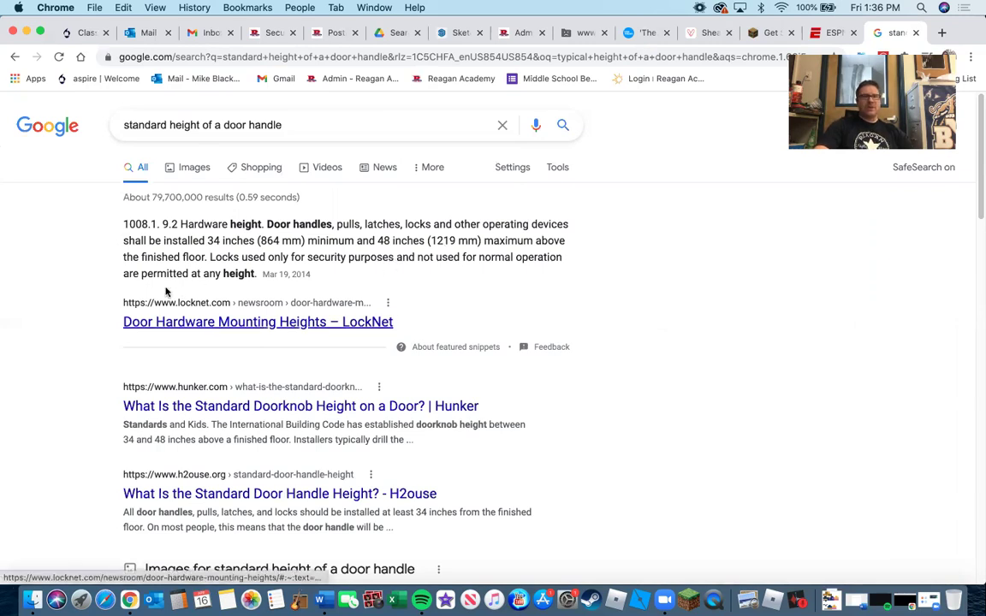
scroll(163, 270, "down", 8)
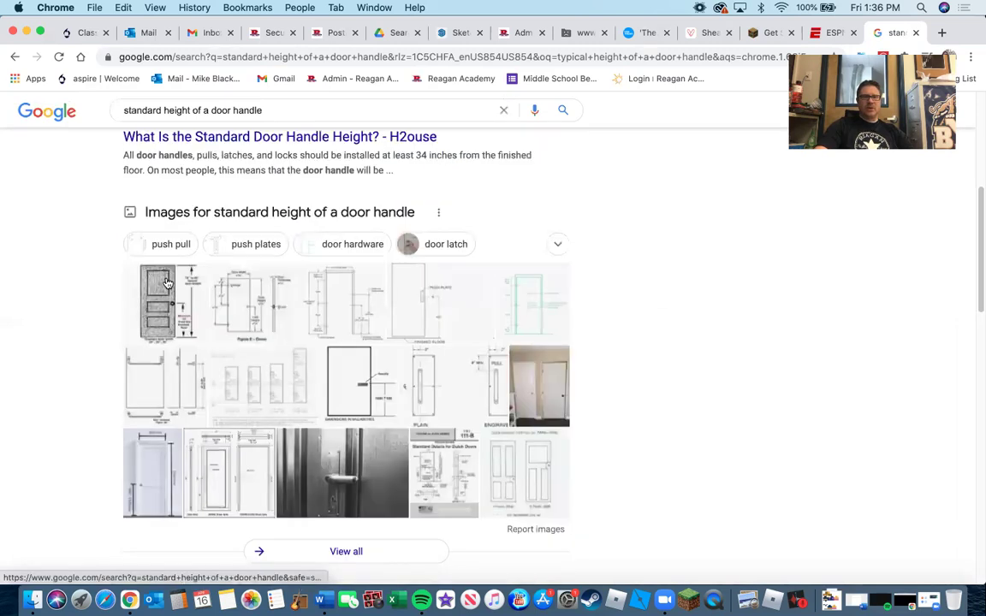
scroll(167, 283, "down", 9)
scroll(175, 302, "up", 9)
scroll(175, 301, "up", 9)
Shorten the web search to "door handle" and show its image results
left_click_drag(222, 124, 119, 128)
key("BackSpace")
left_click(220, 154)
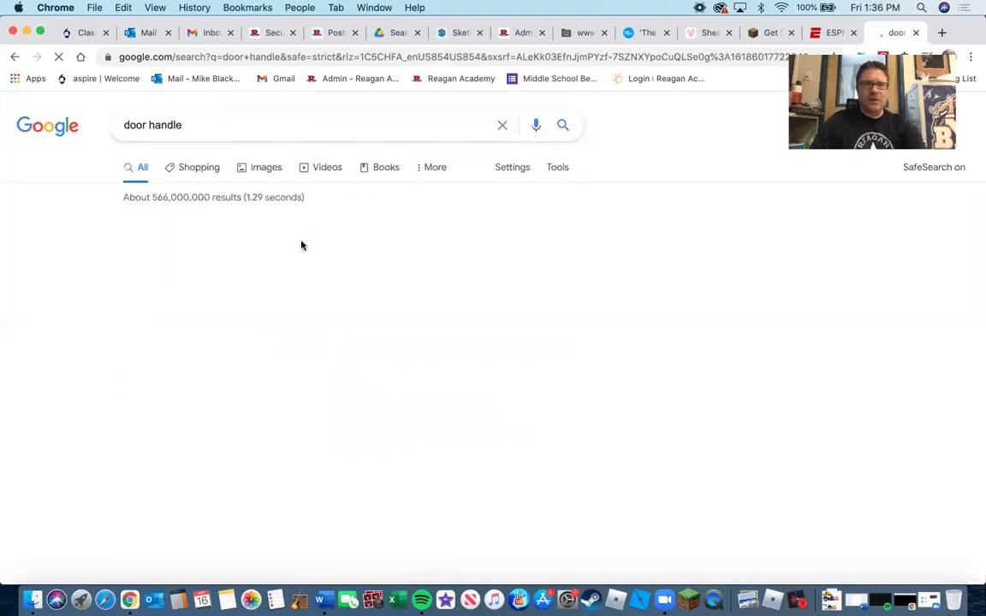
left_click(261, 168)
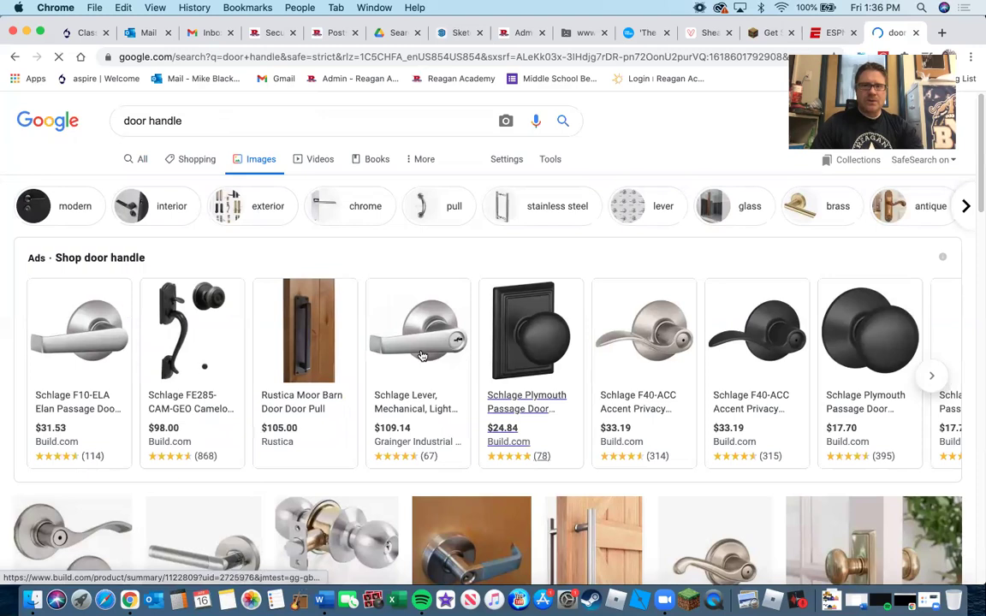
Compare the door handle and knob designs in the image results, and return to the SketchUp model "Outside House Youtube Demo"
mouse_move(312, 342)
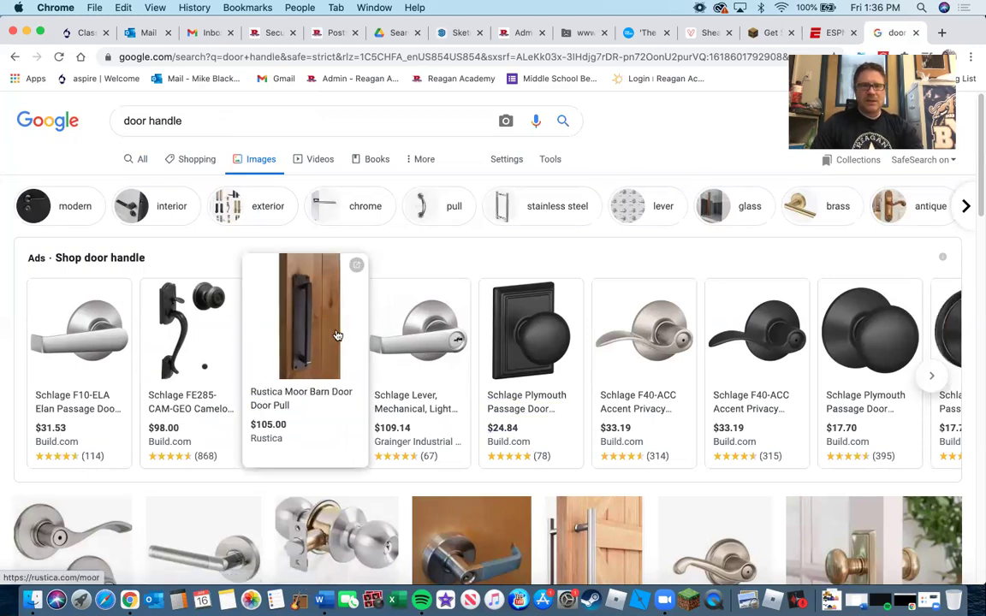
scroll(320, 334, "down", 4)
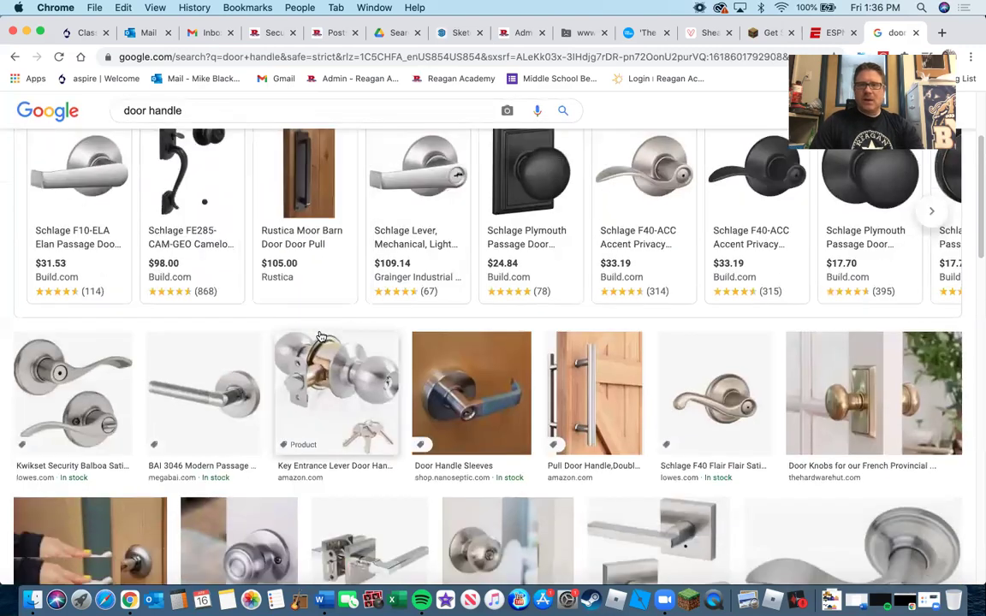
scroll(513, 256, "up", 2)
mouse_move(534, 231)
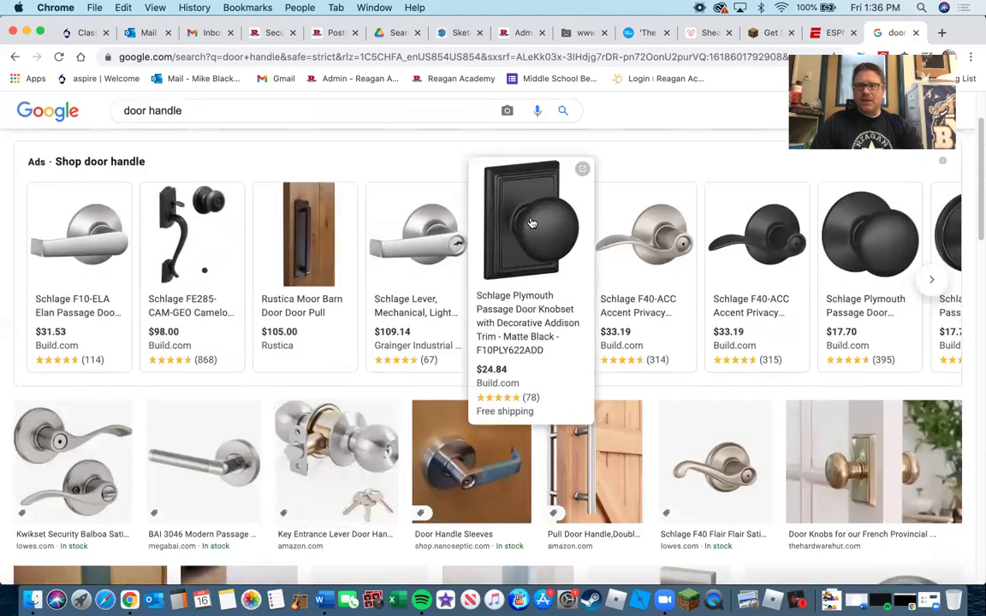
scroll(453, 312, "down", 5)
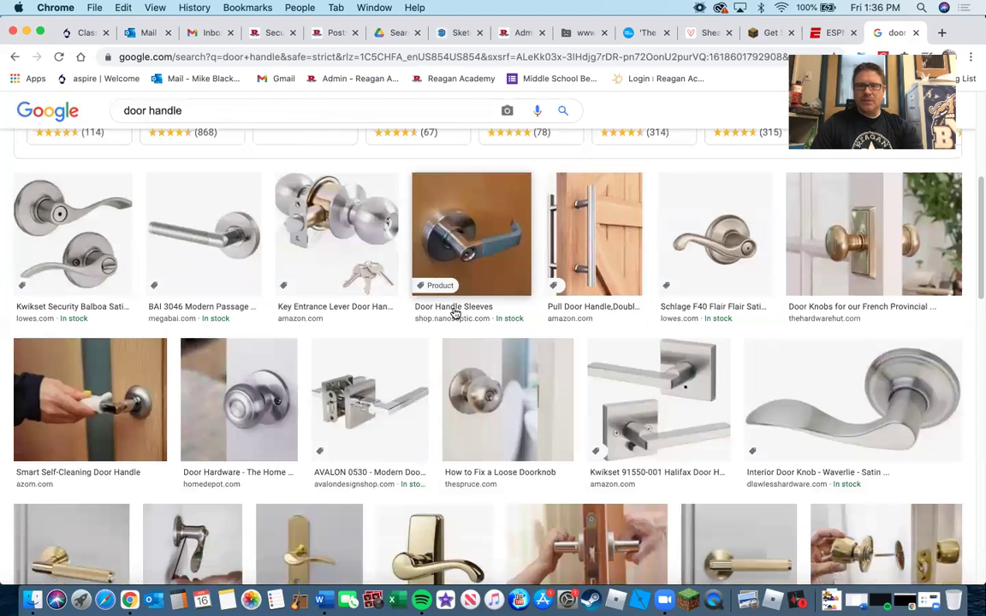
scroll(385, 338, "down", 1)
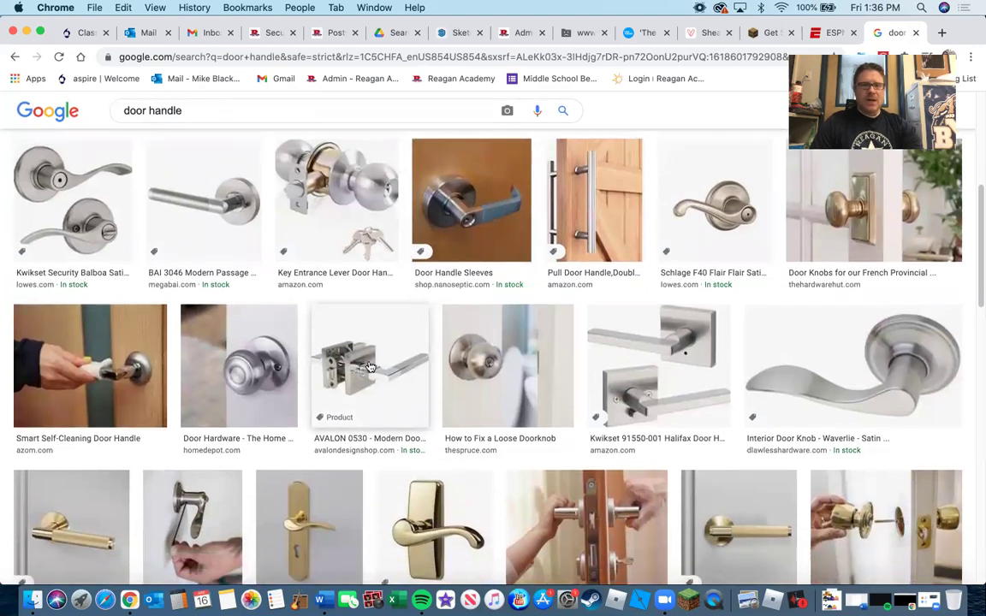
scroll(370, 368, "down", 2)
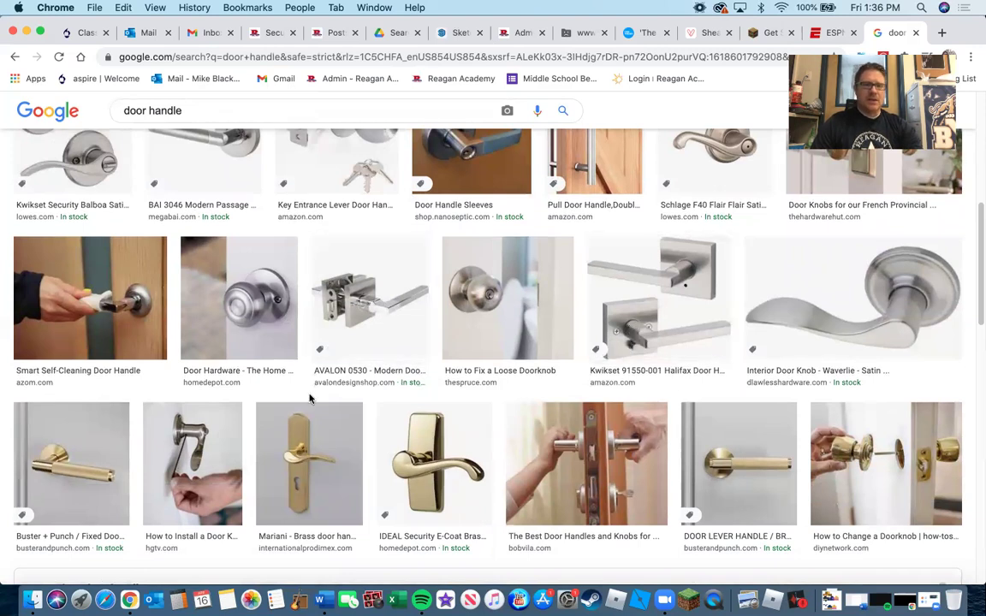
scroll(321, 396, "down", 5)
scroll(293, 351, "up", 2)
scroll(359, 368, "down", 1)
scroll(436, 351, "up", 4)
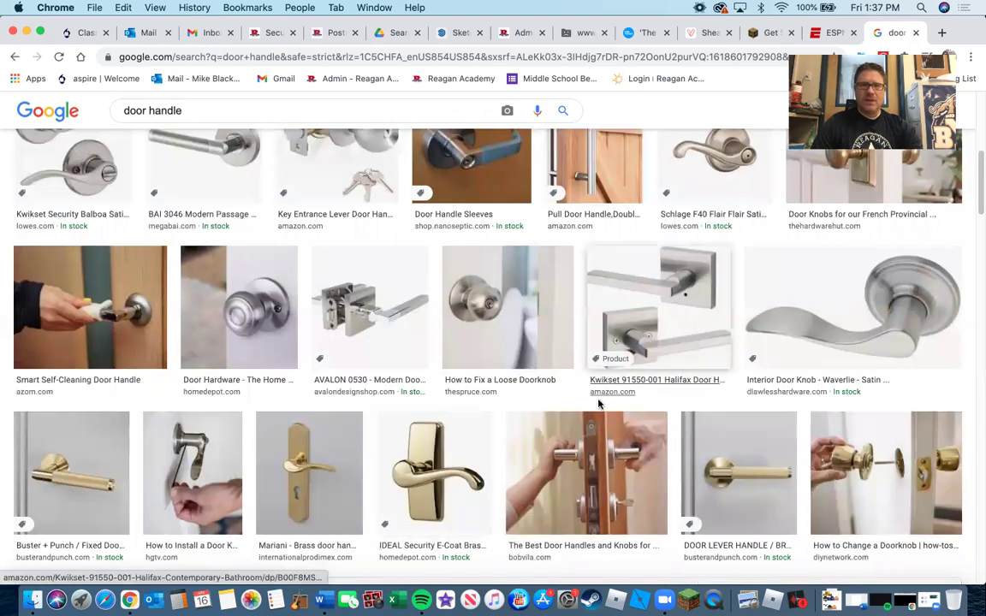
scroll(565, 411, "up", 5)
scroll(282, 322, "up", 5)
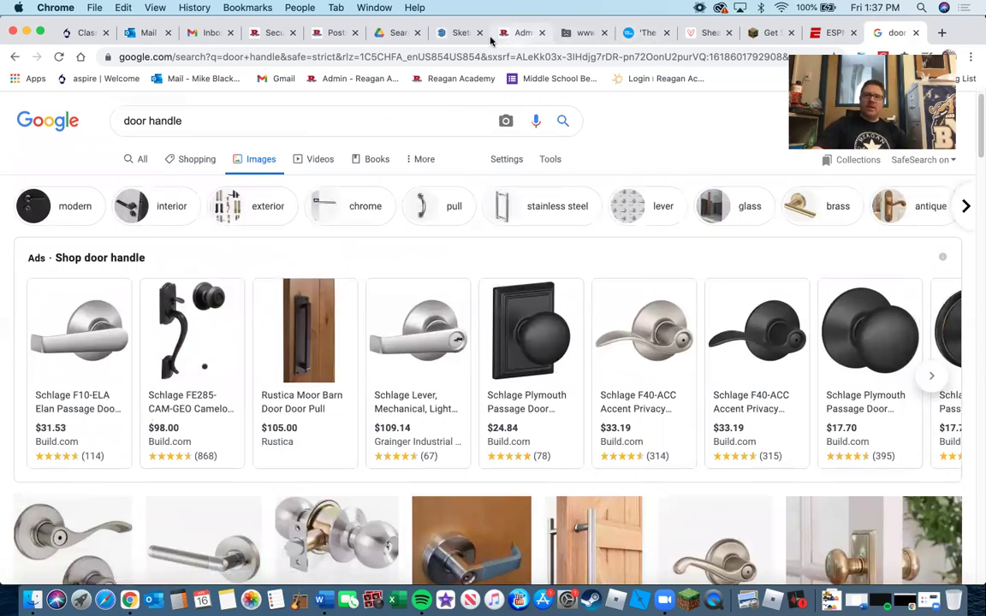
left_click(460, 36)
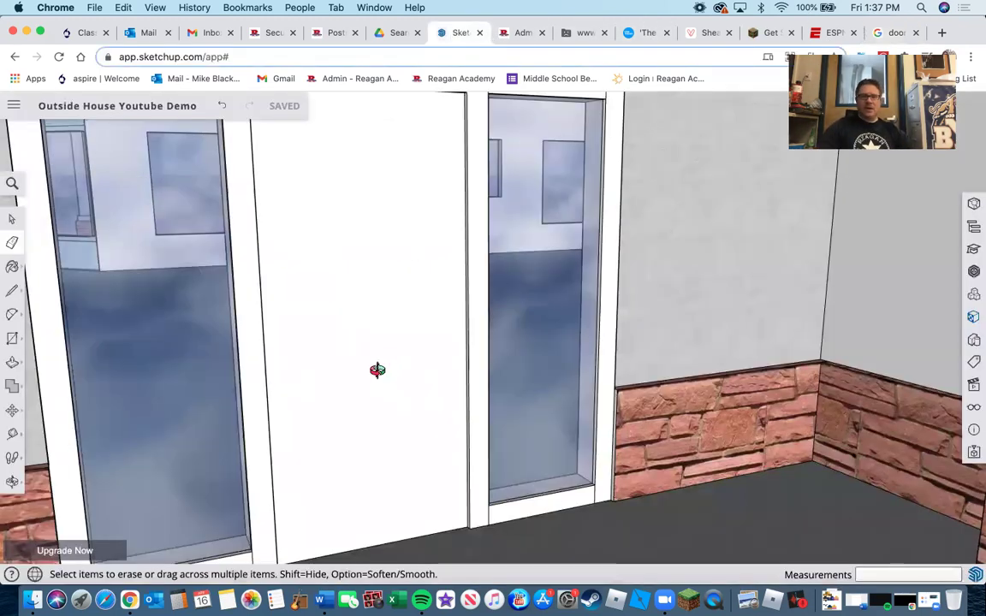
left_click(13, 459)
middle_click_drag(27, 460, 12, 432)
left_click(12, 434)
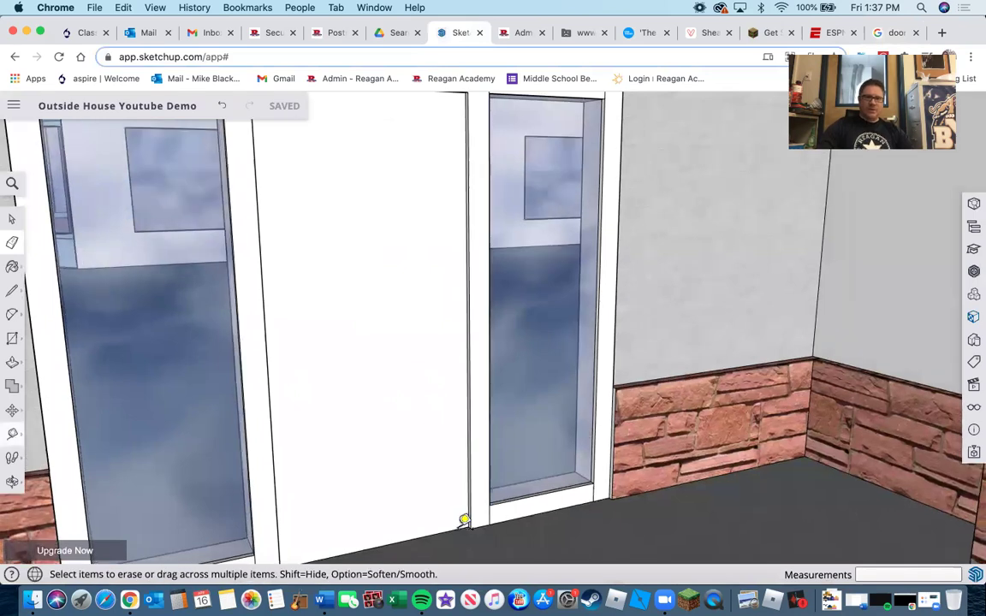
left_click(453, 522)
scroll(451, 505, "up", 3)
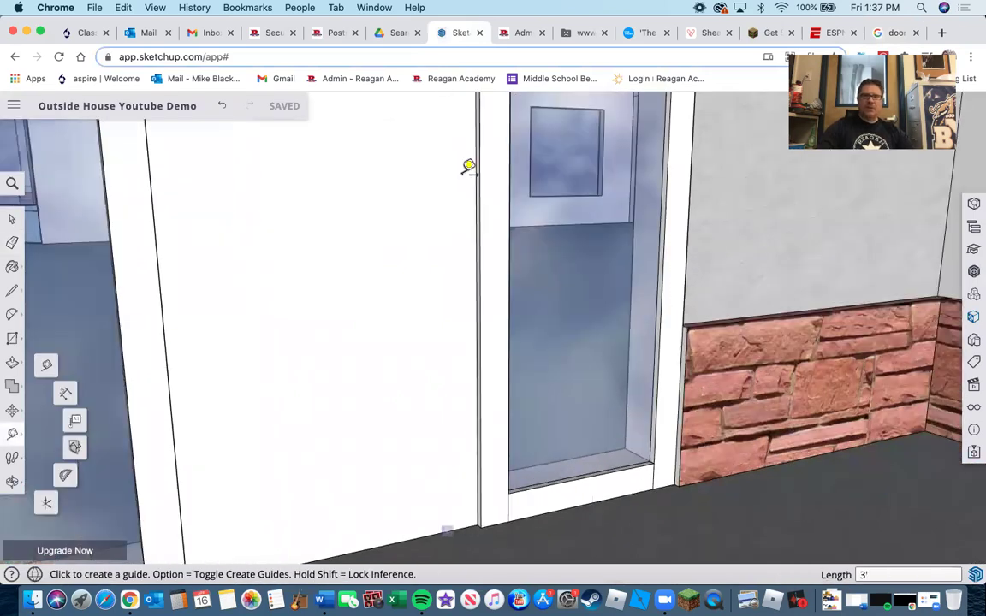
scroll(480, 162, "up", 3)
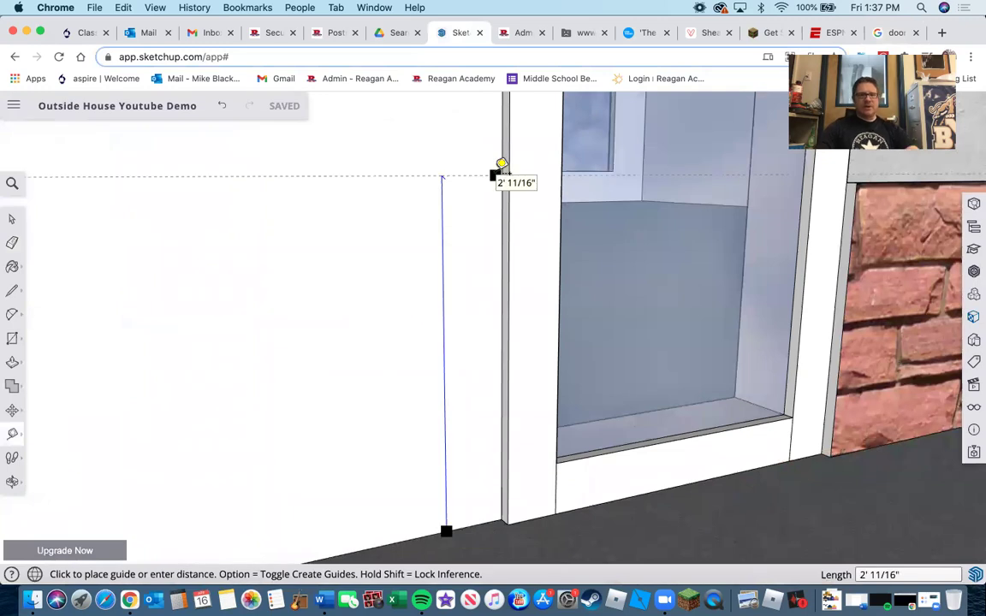
key("o")
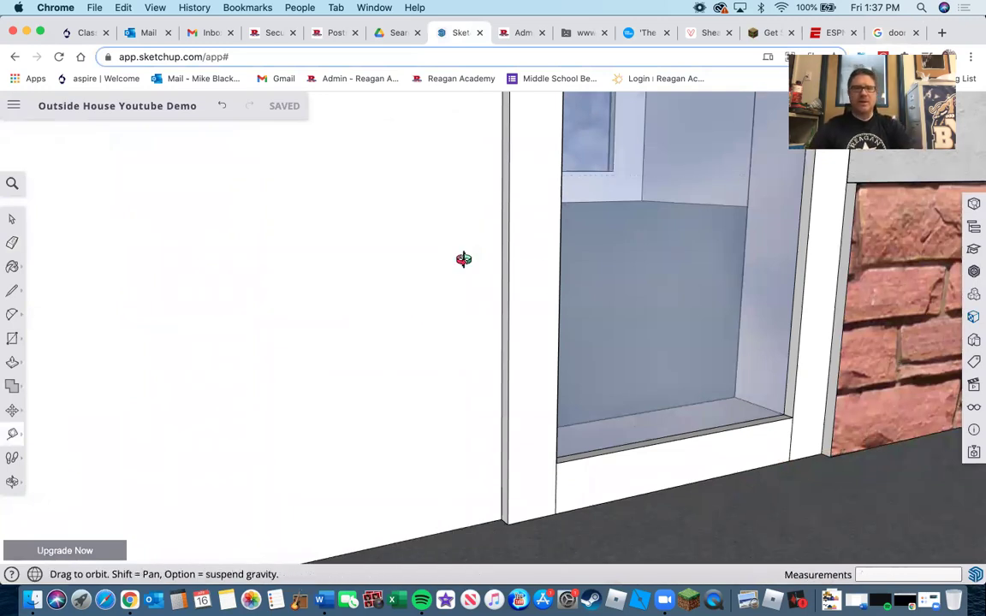
scroll(460, 261, "down", 5)
Push the frame face around the front door in by 1" so it is flush with the door
key("p")
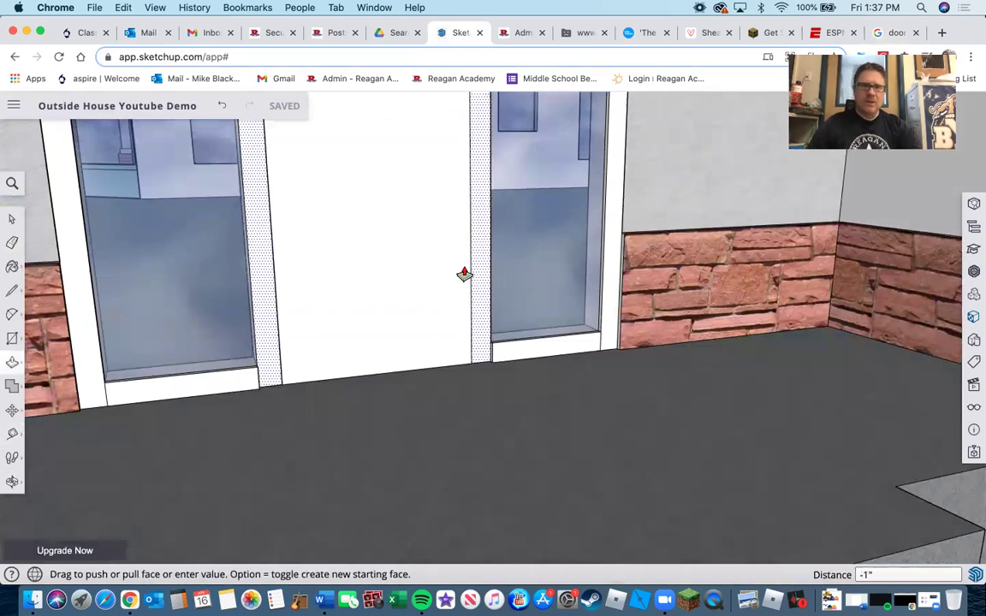
left_click(462, 274)
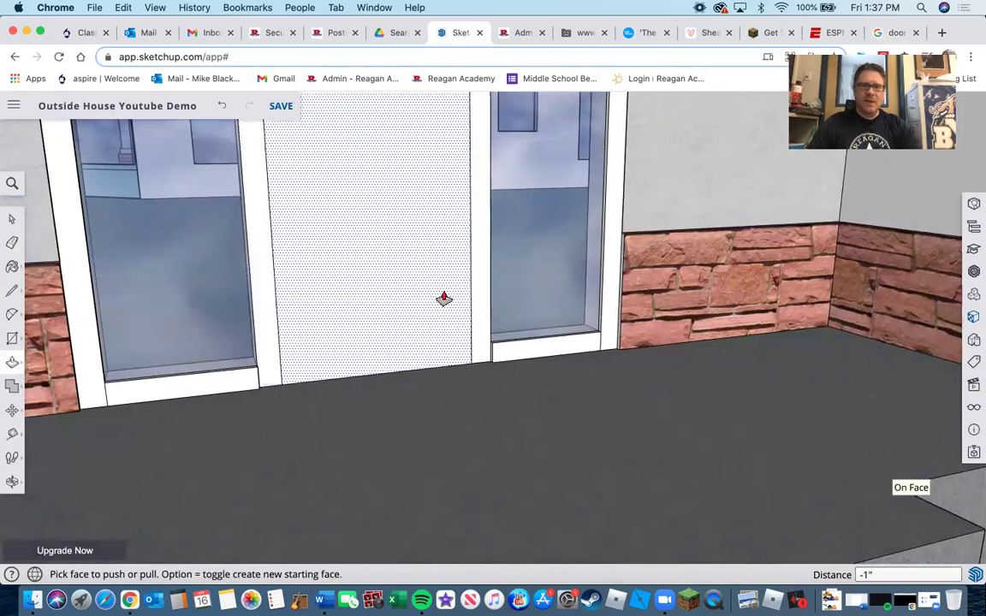
scroll(448, 299, "down", 3)
scroll(445, 314, "up", 5)
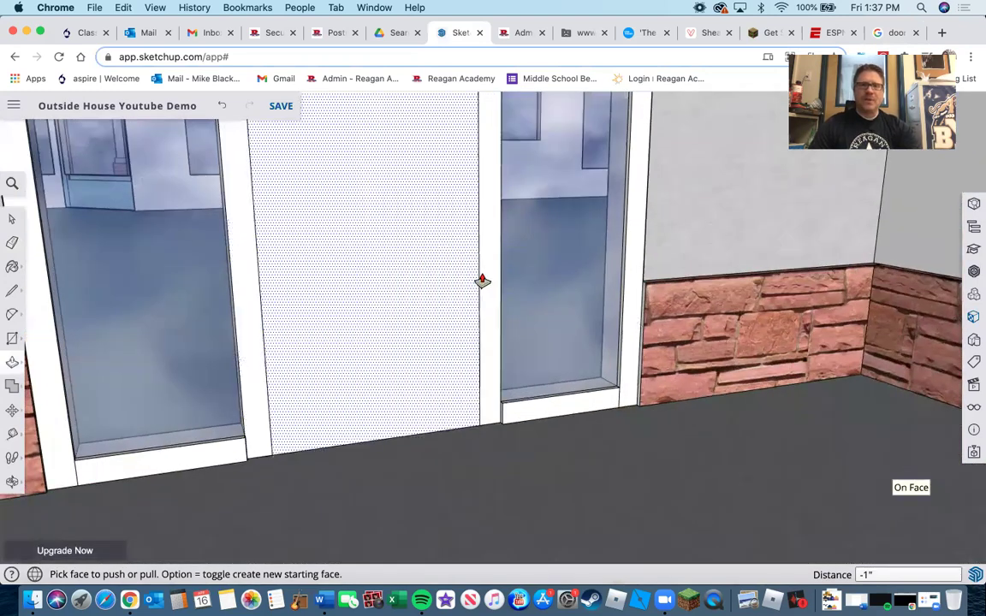
Try to offset the door face 1" relative to the surrounding frame with Push/Pull
left_click(491, 250)
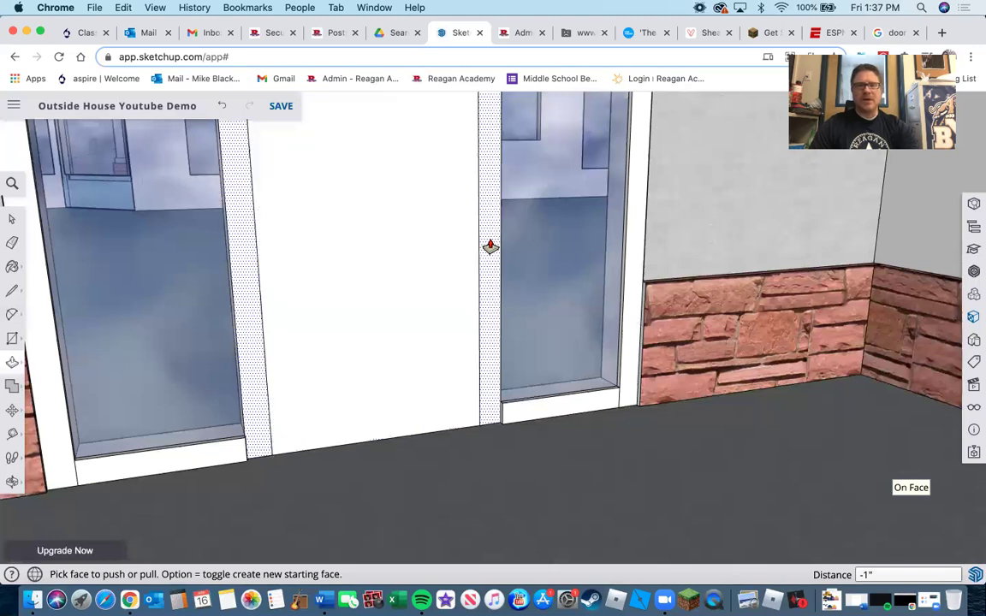
left_click(456, 280)
scroll(490, 288, "up", 5)
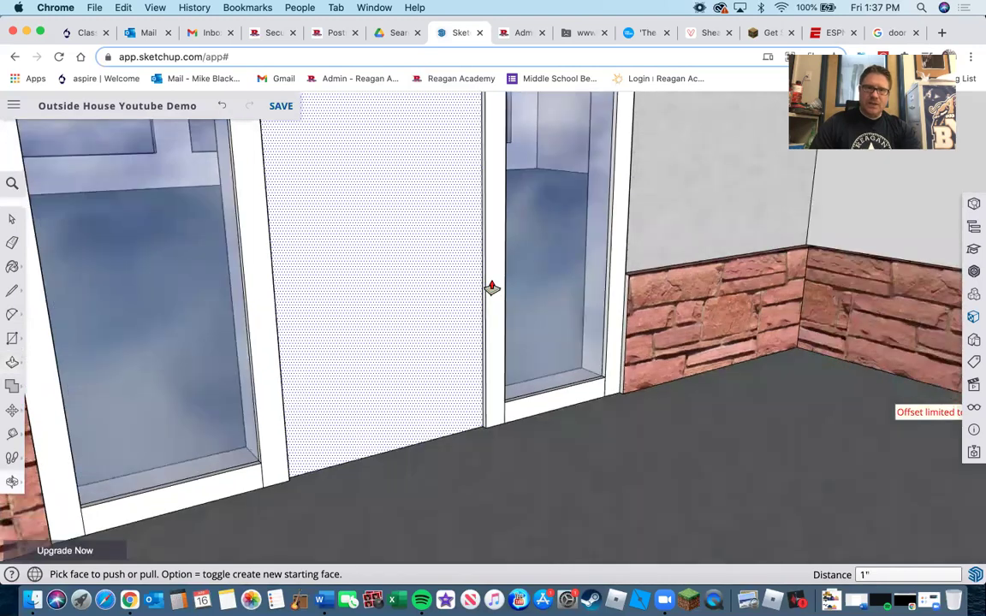
mouse_move(403, 284)
middle_mouse_down()
mouse_move(408, 357)
mouse_move(342, 378)
mouse_move(283, 475)
middle_mouse_up()
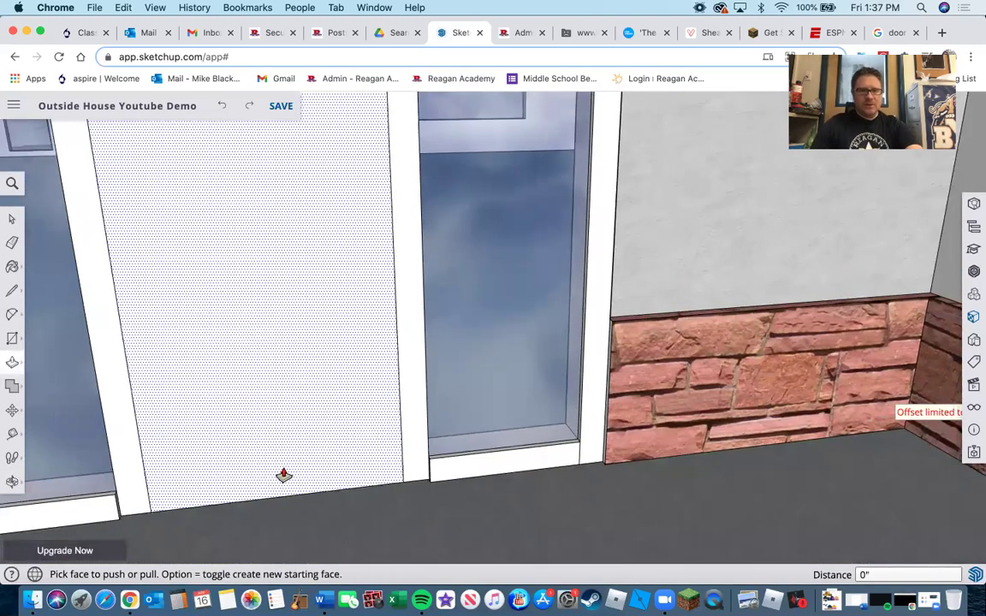
Place a horizontal Tape Measure guide 34 inches above the front door's bottom edge
key("t")
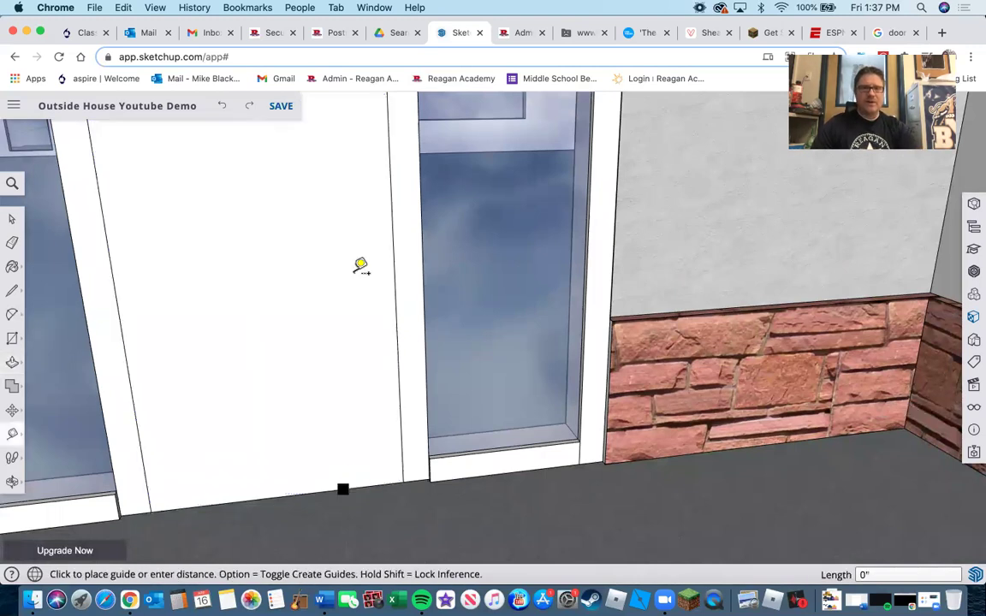
left_click(398, 262)
type("34")
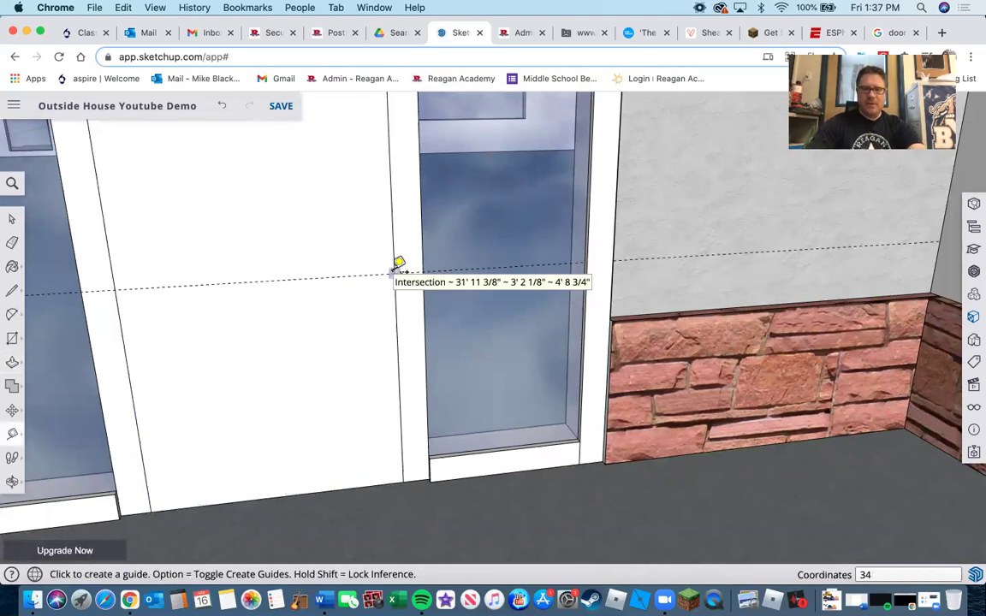
key("Return")
Place a second horizontal guide on the door, 6 inches above the existing guide
middle_click_drag(464, 251, 396, 258)
scroll(381, 286, "down", 3)
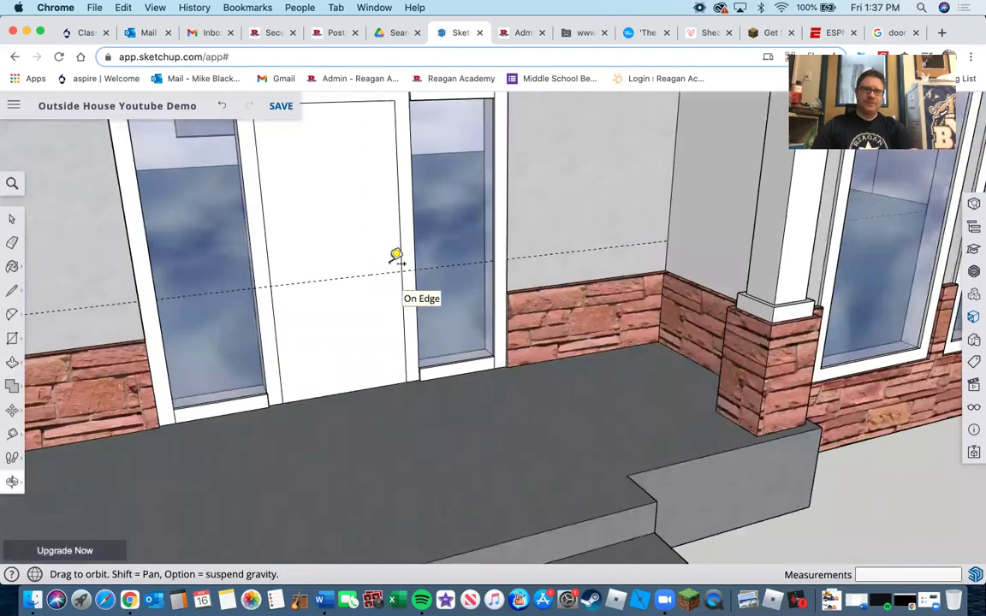
scroll(399, 293, "up", 4)
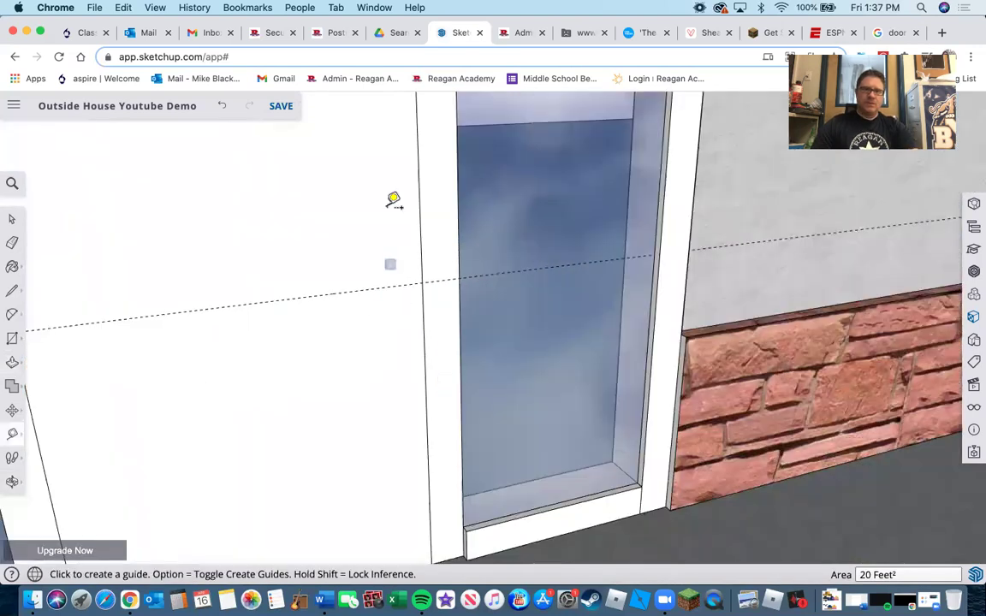
left_click(392, 285)
scroll(393, 199, "up", 1)
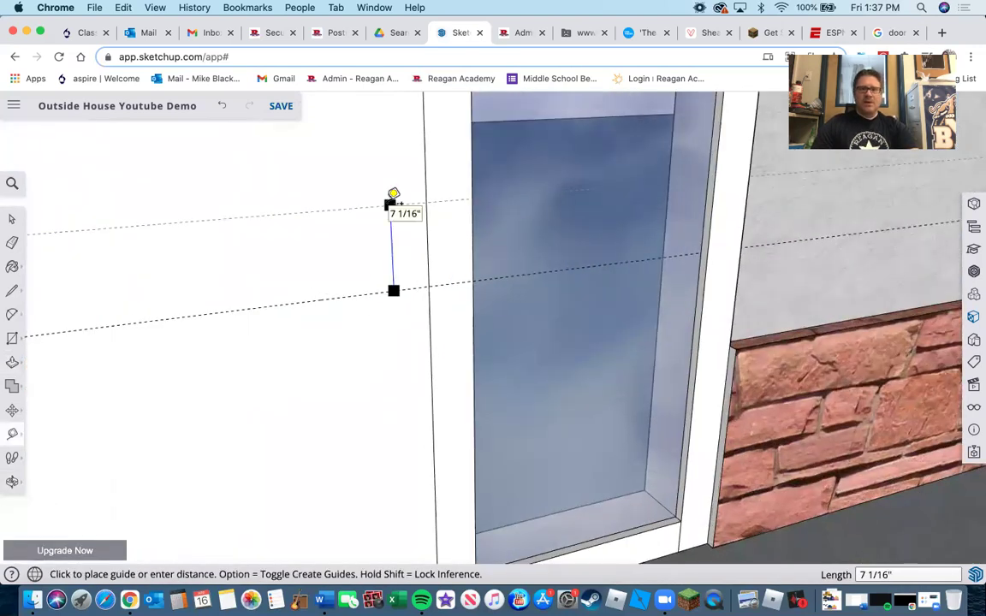
left_click(391, 203)
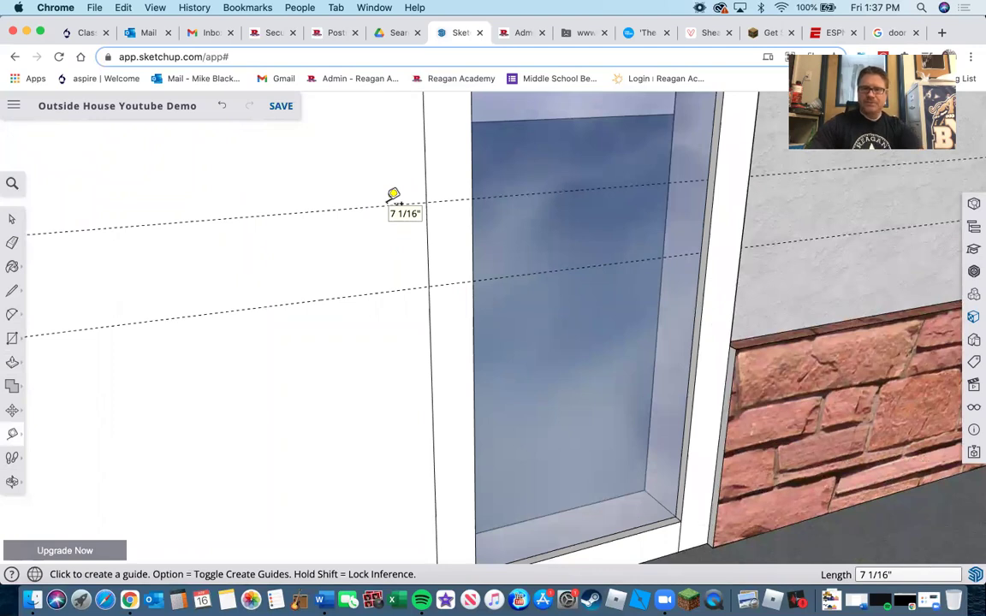
type("6")
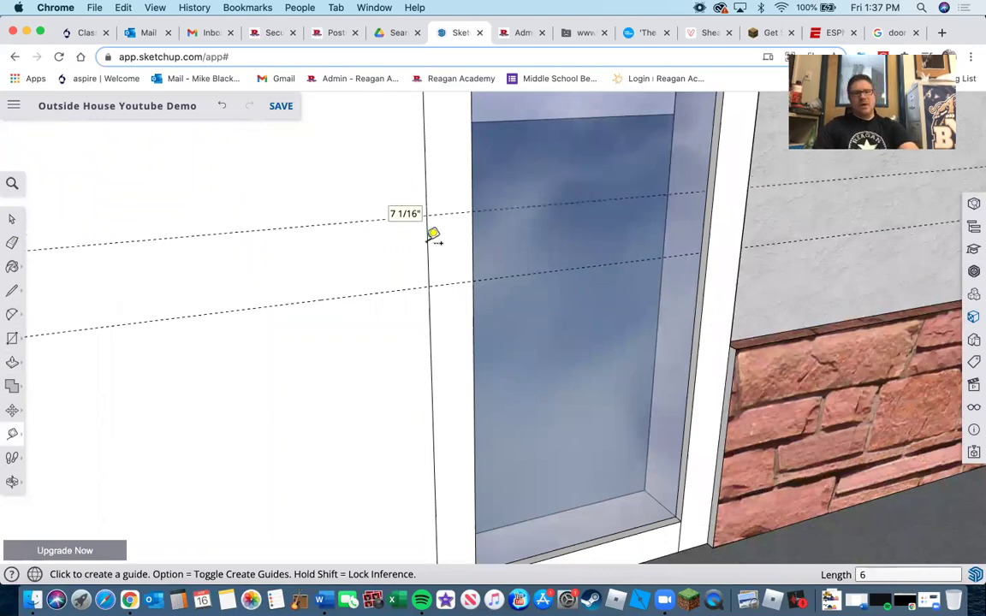
Place a vertical Tape Measure guide on the front door, 3 inches in from the door edge beside the narrow window
type("' 8")
key("Return")
left_click(427, 247)
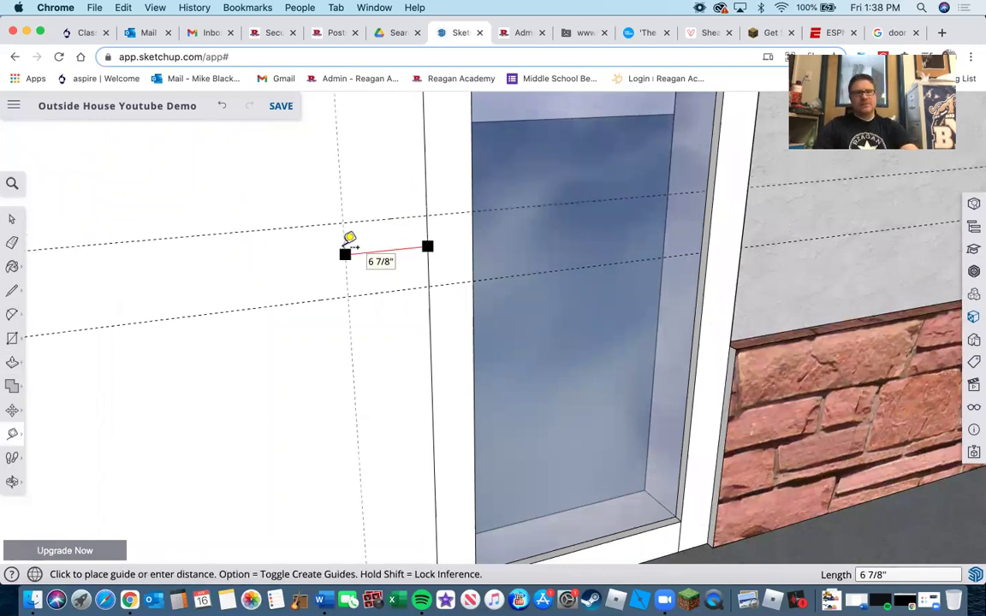
type("6")
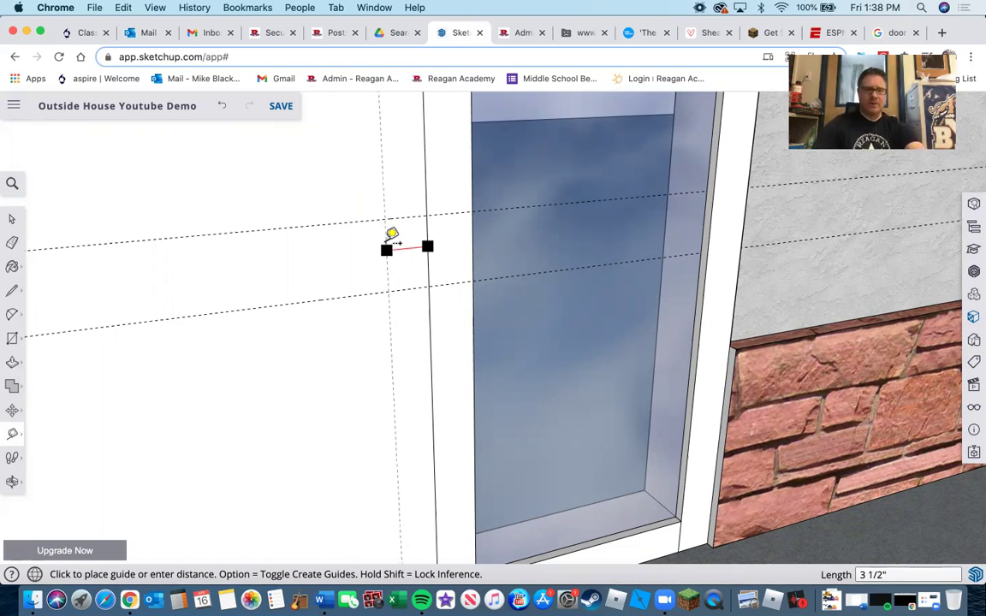
left_click(392, 236)
type("3")
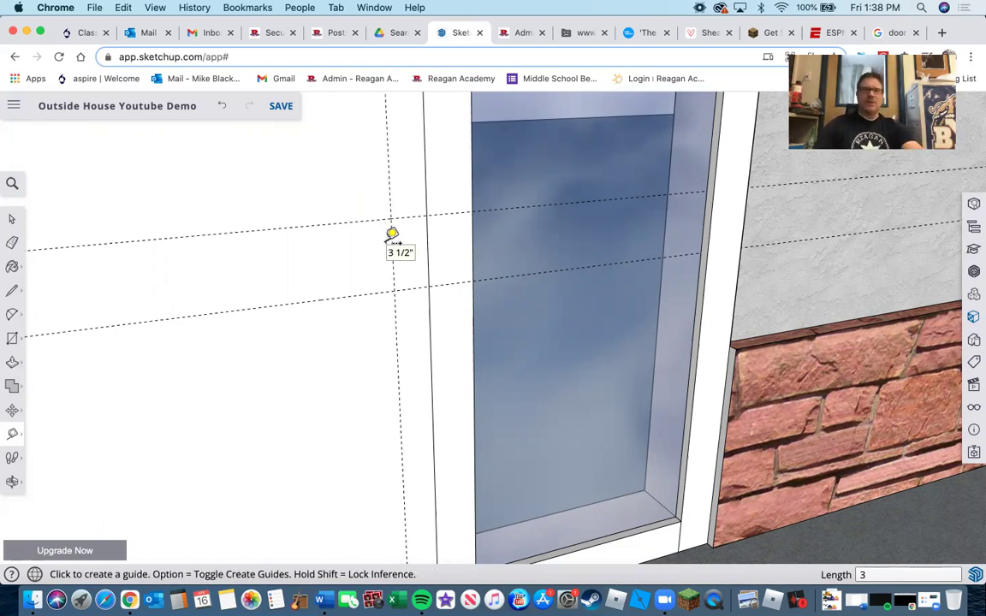
key("Return")
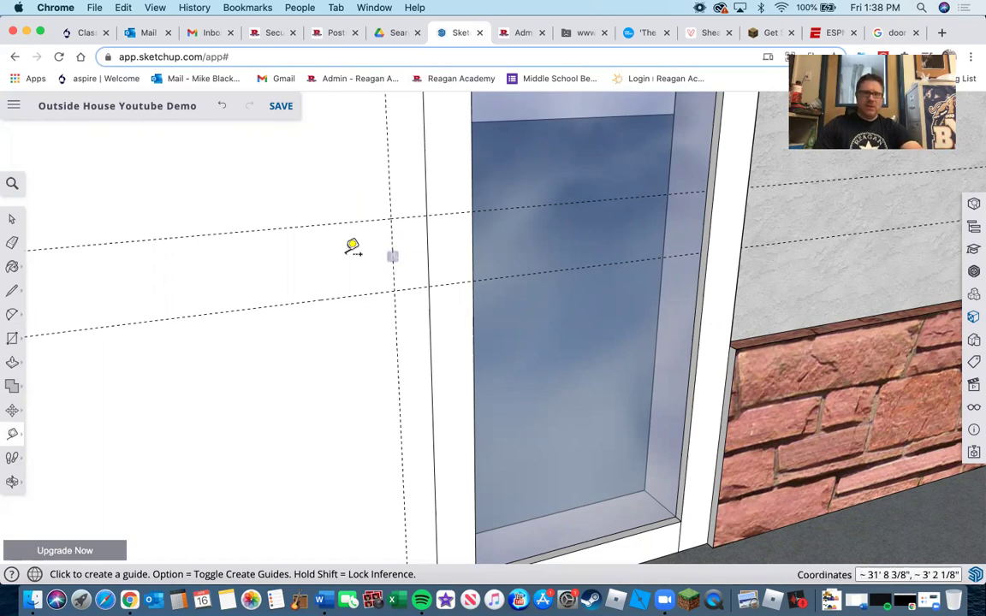
Place a second vertical guide on the door, 1 inch farther in from the existing vertical guide
left_click(392, 253)
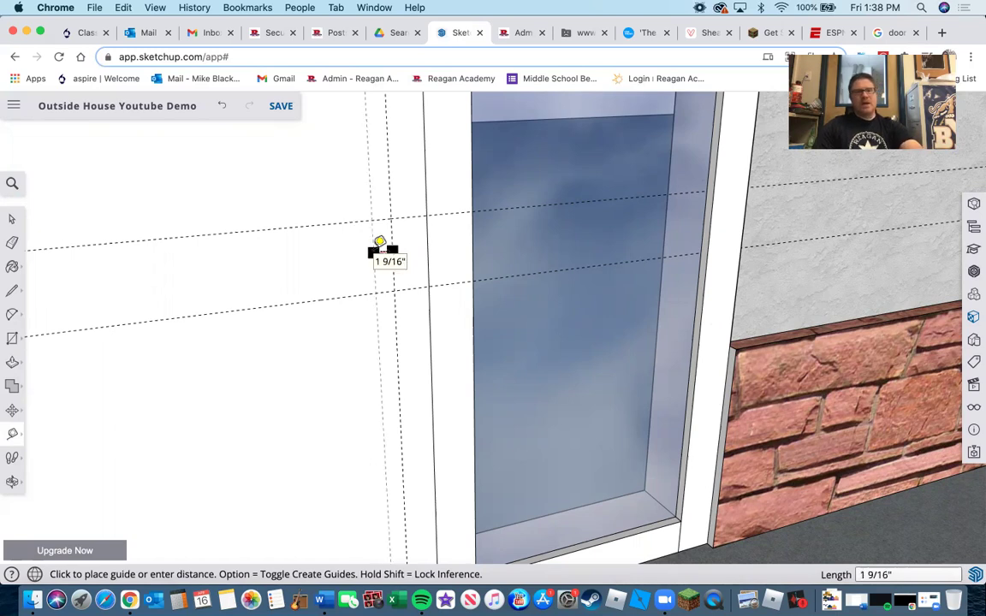
scroll(379, 243, "up", 2)
scroll(384, 243, "up", 2)
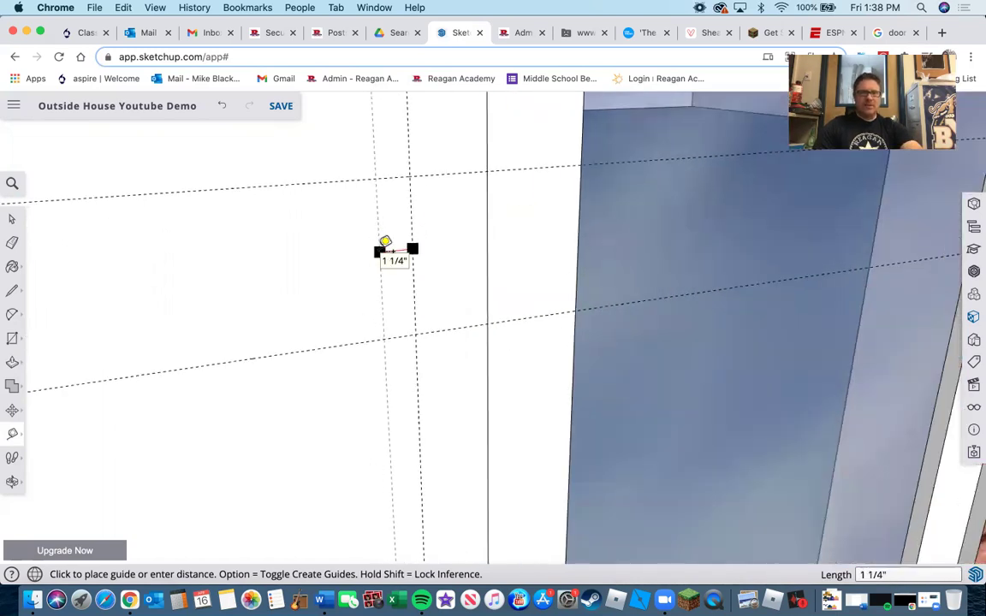
left_click(384, 244)
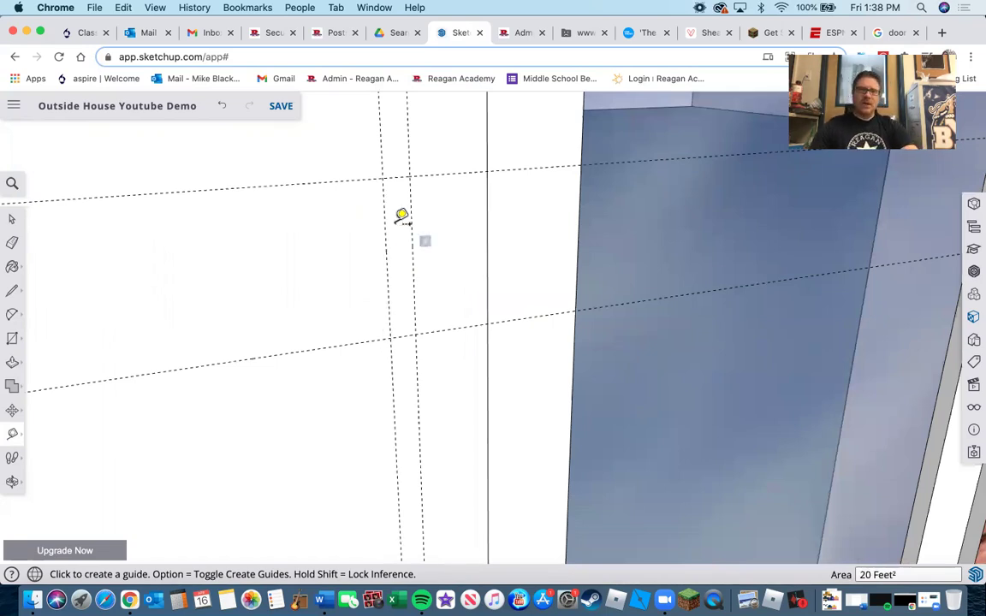
Draw a 6" by 1" rectangle on the door between the intersections of the horizontal and vertical guides
scroll(401, 215, "up", 1)
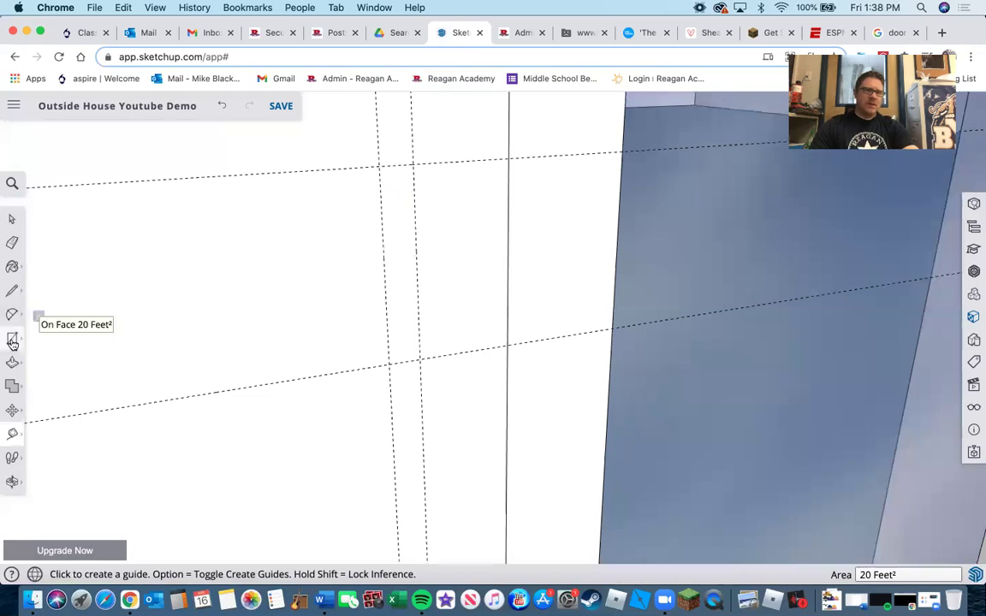
left_click(12, 342)
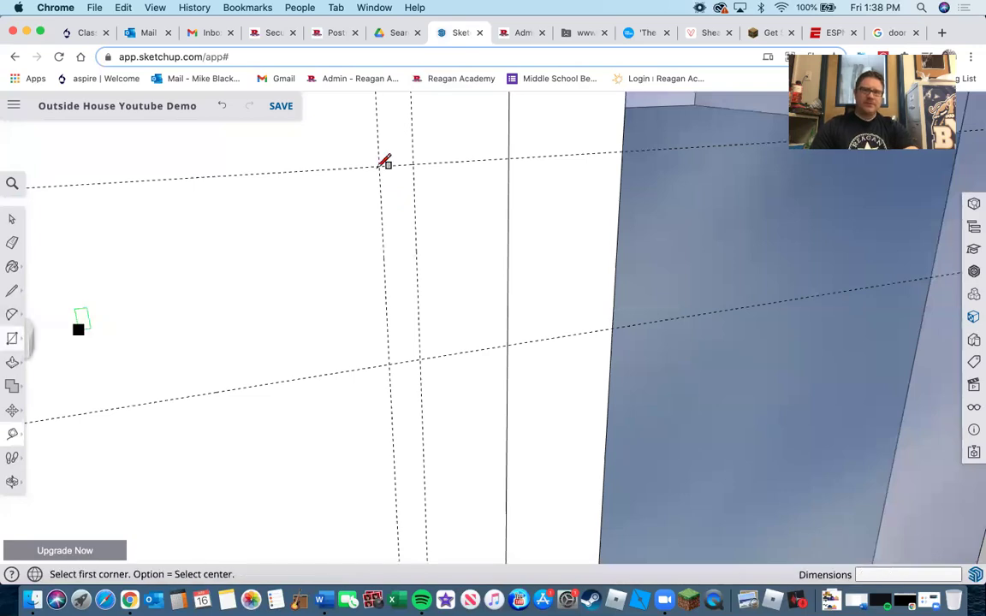
left_click(379, 165)
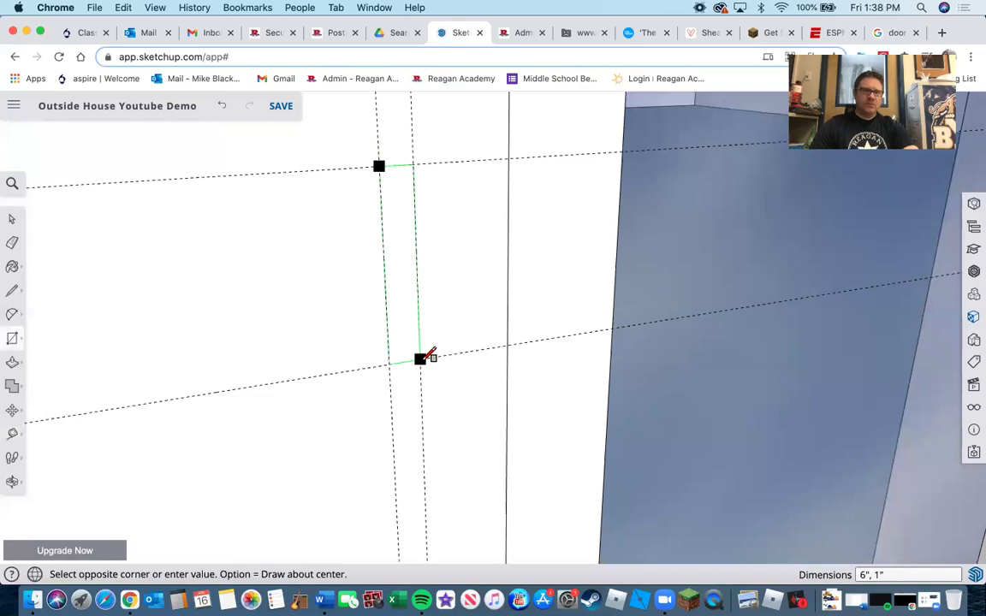
left_click(420, 359)
Pull the handle rectangle 2" out from the door with Push/Pull and check the block from several angles
key("p")
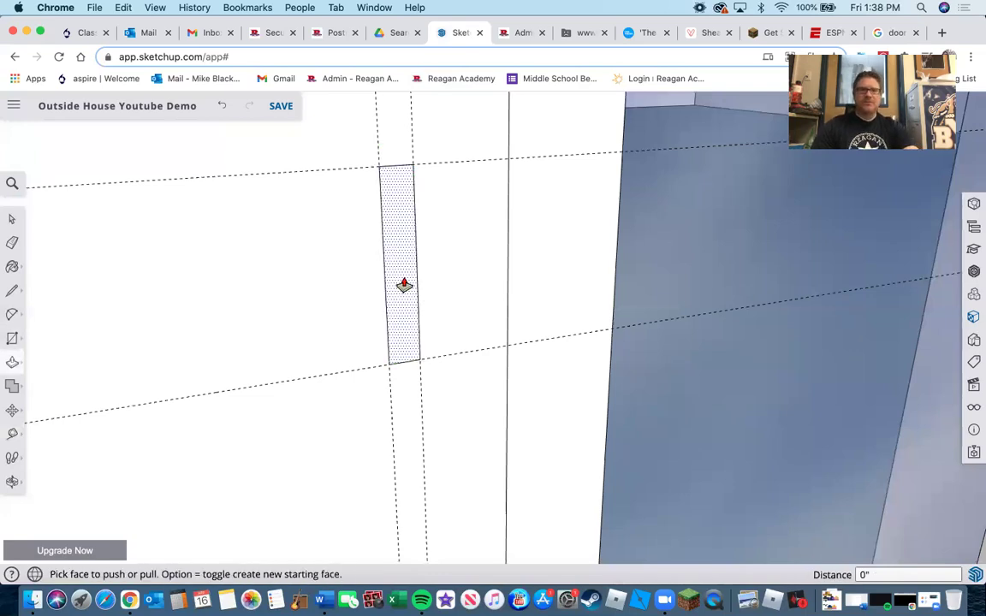
left_click(404, 285)
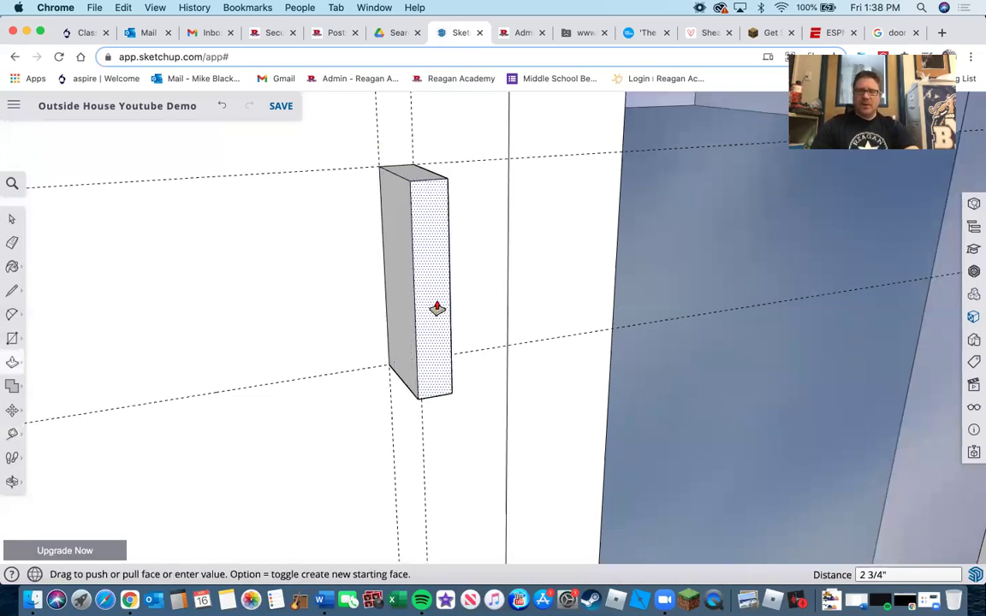
left_click(436, 308)
left_click(436, 308)
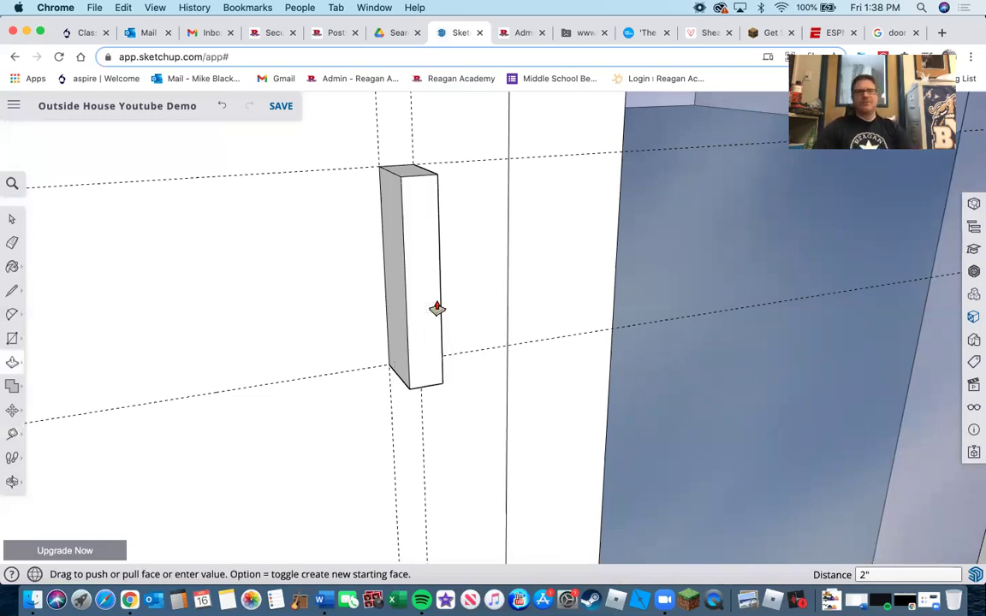
middle_click_drag(410, 338, 478, 372)
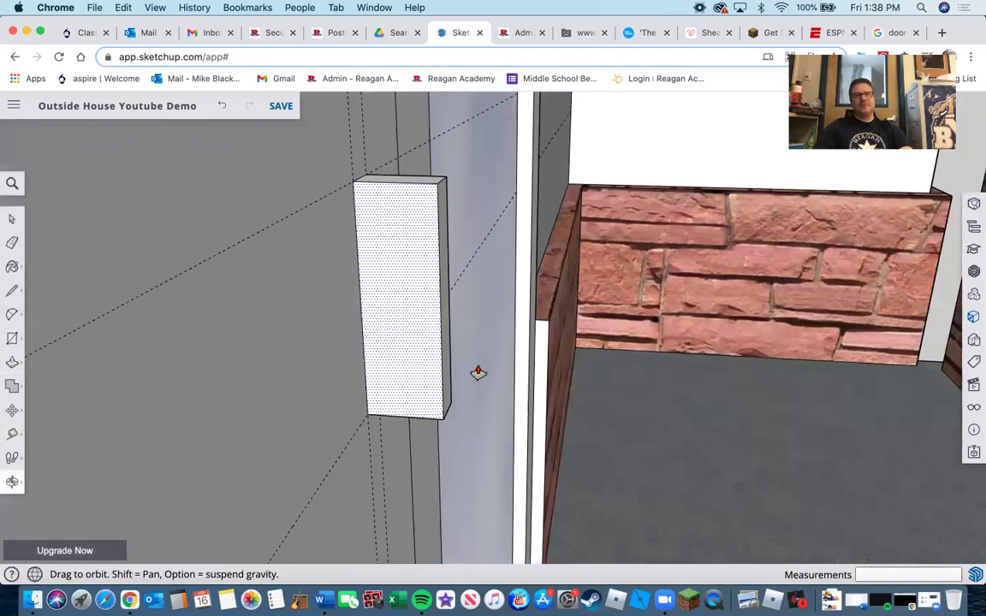
scroll(477, 372, "down", 5)
middle_click_drag(422, 352, 427, 352)
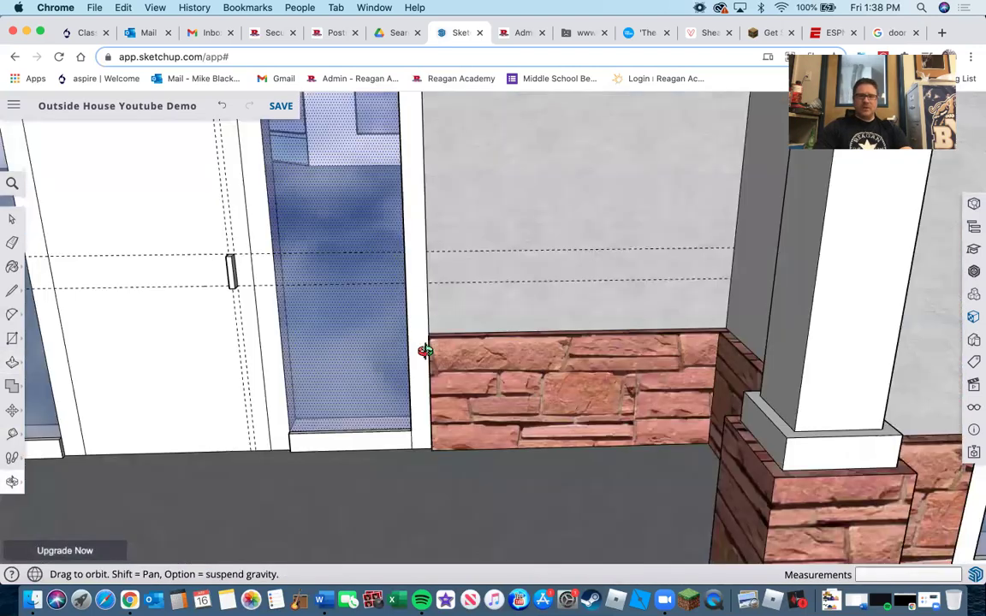
middle_click_drag(419, 299, 414, 348)
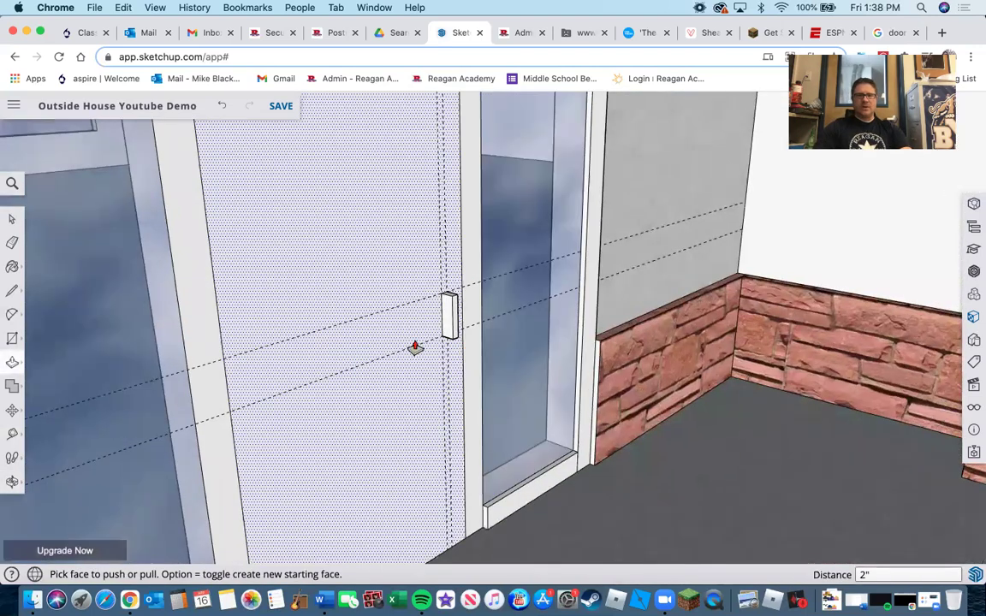
scroll(414, 347, "up", 3)
middle_click_drag(458, 275, 432, 308)
Look through the Google image results for door handle shapes as design references, and return to the house model in SketchUp
left_click(900, 33)
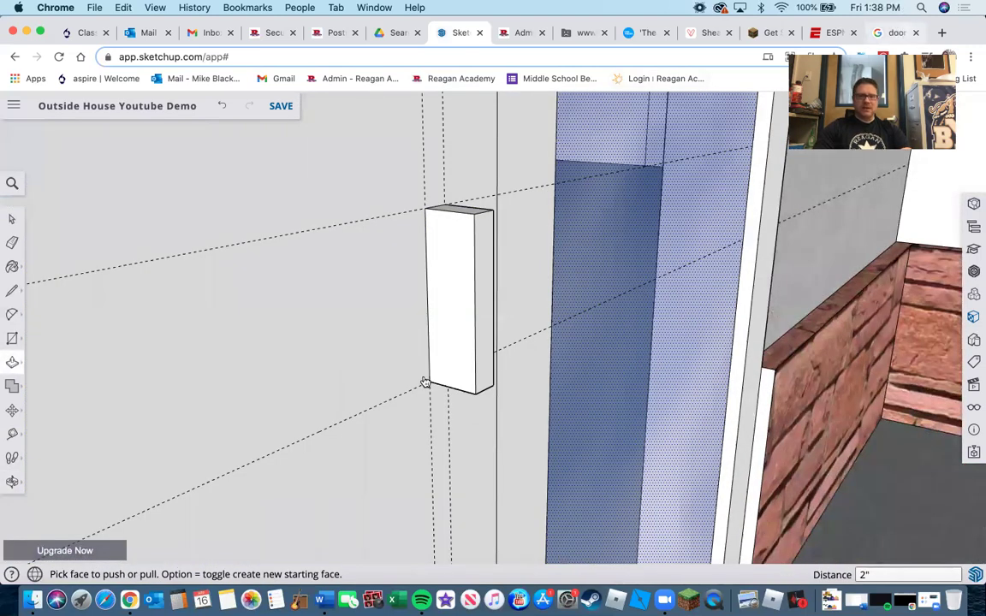
scroll(561, 398, "down", 2)
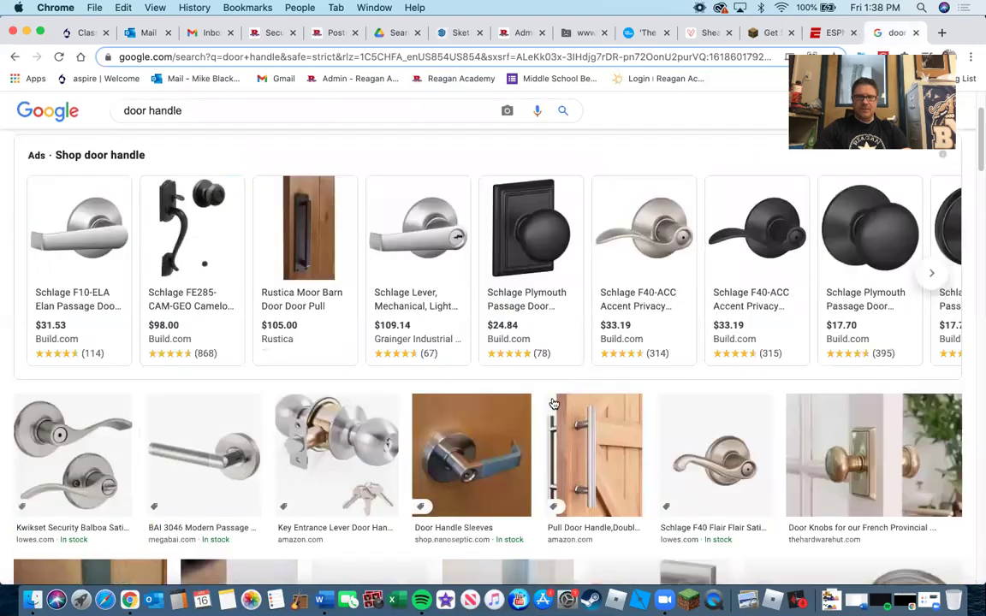
scroll(553, 403, "down", 5)
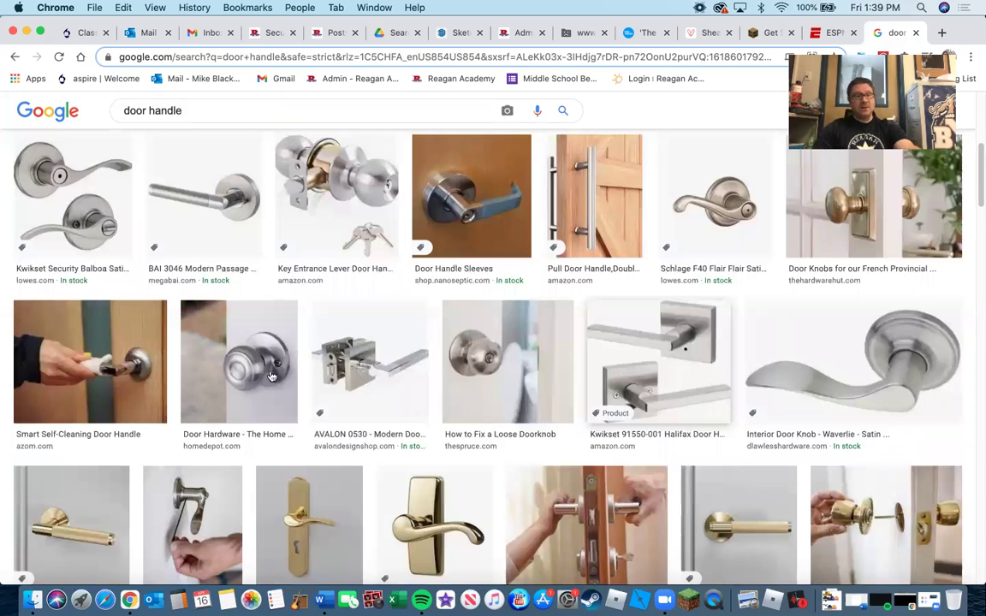
scroll(272, 377, "down", 2)
scroll(272, 376, "down", 5)
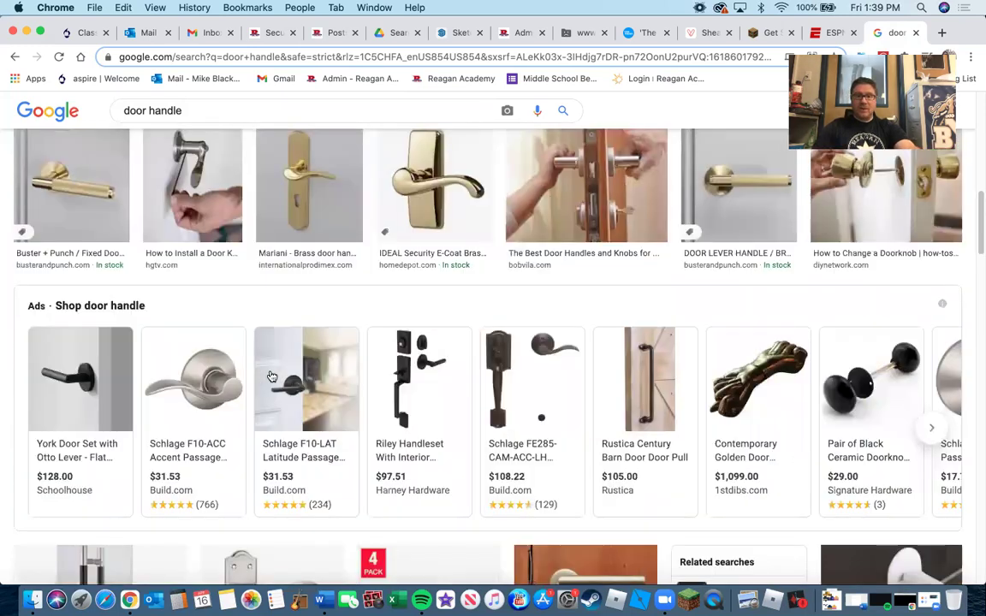
mouse_move(403, 304)
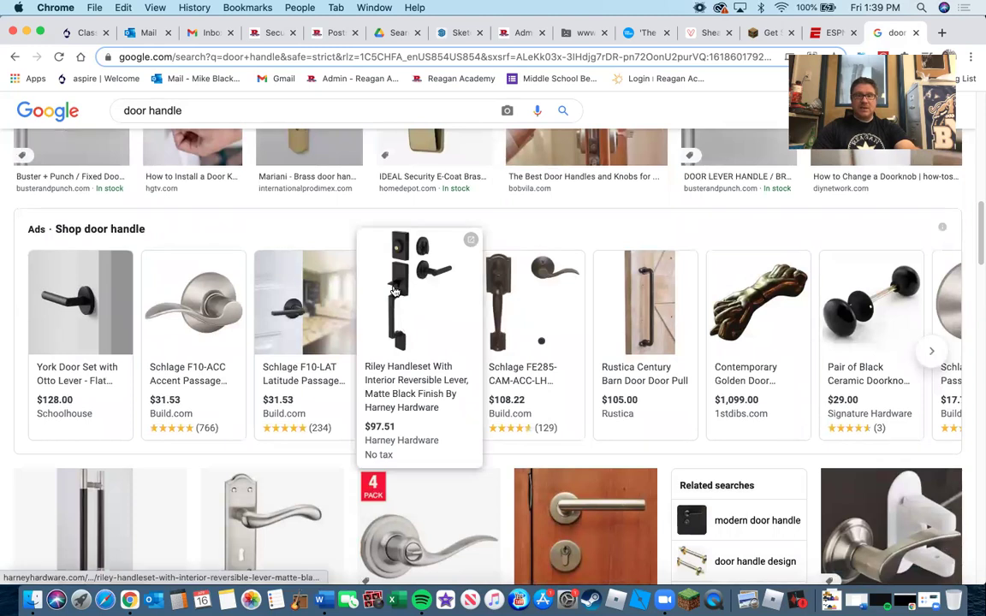
scroll(482, 297, "down", 6)
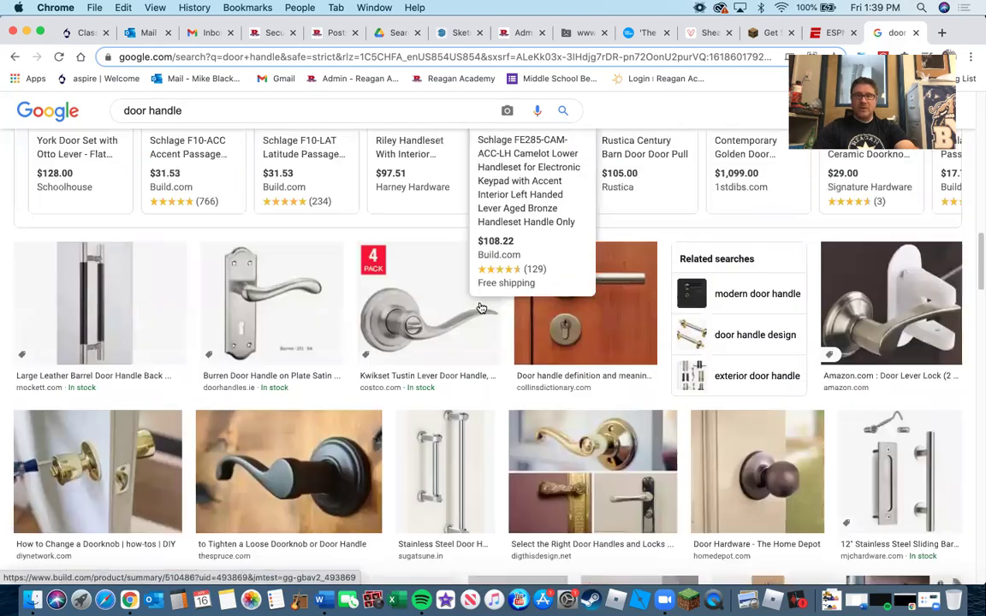
scroll(416, 292, "down", 5)
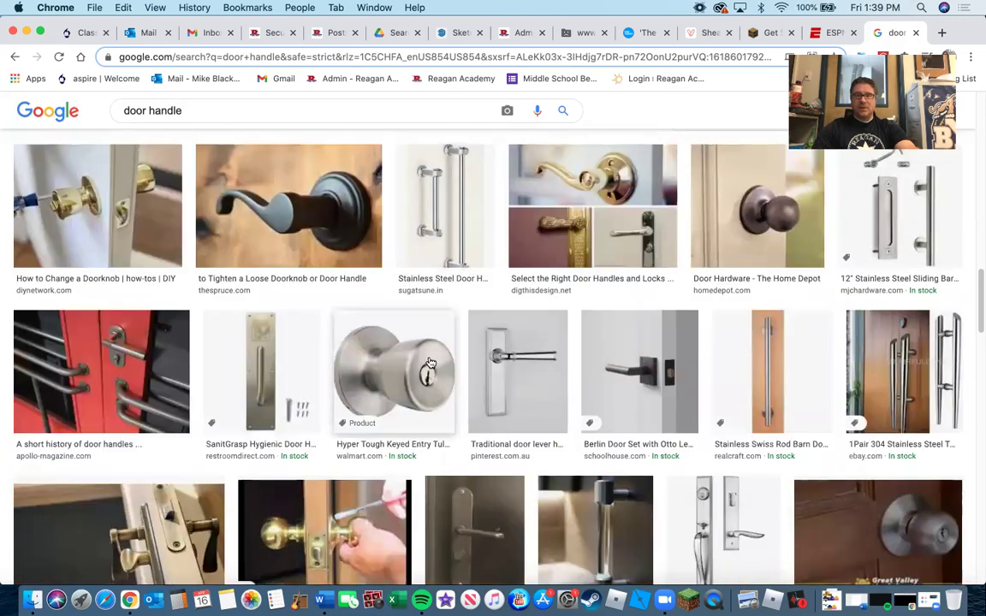
scroll(398, 360, "down", 1)
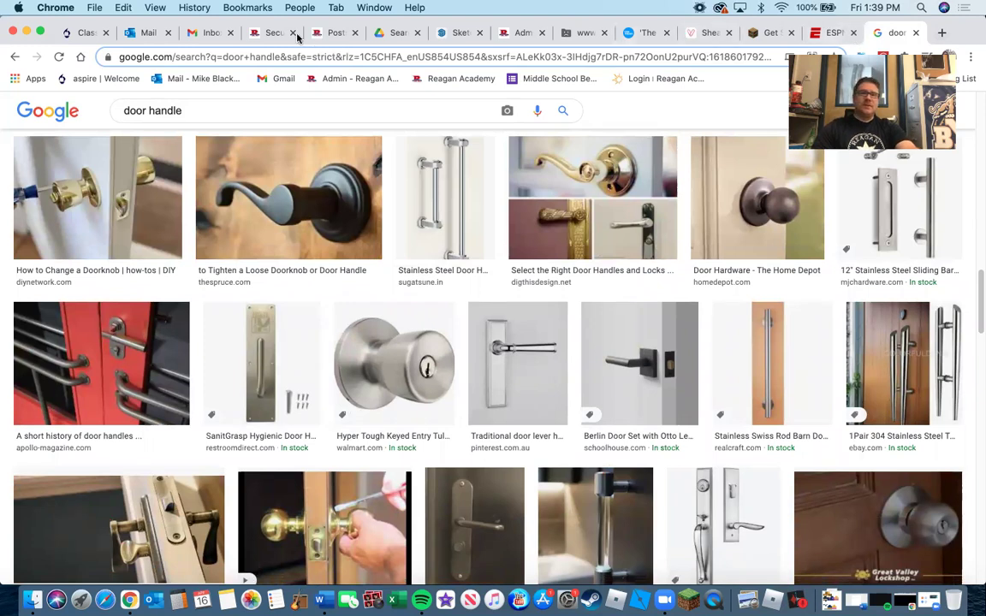
left_click(459, 35)
Place two horizontal guides on the handle block's side face, 1 inch below its top edge and 1 inch above its bottom edge
middle_click_drag(539, 325, 308, 209)
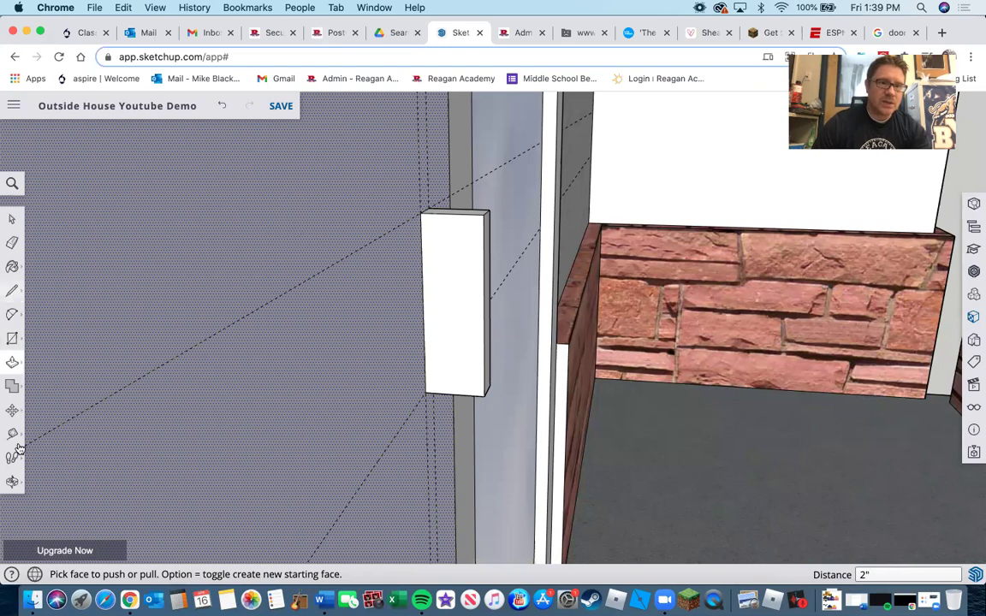
key("t")
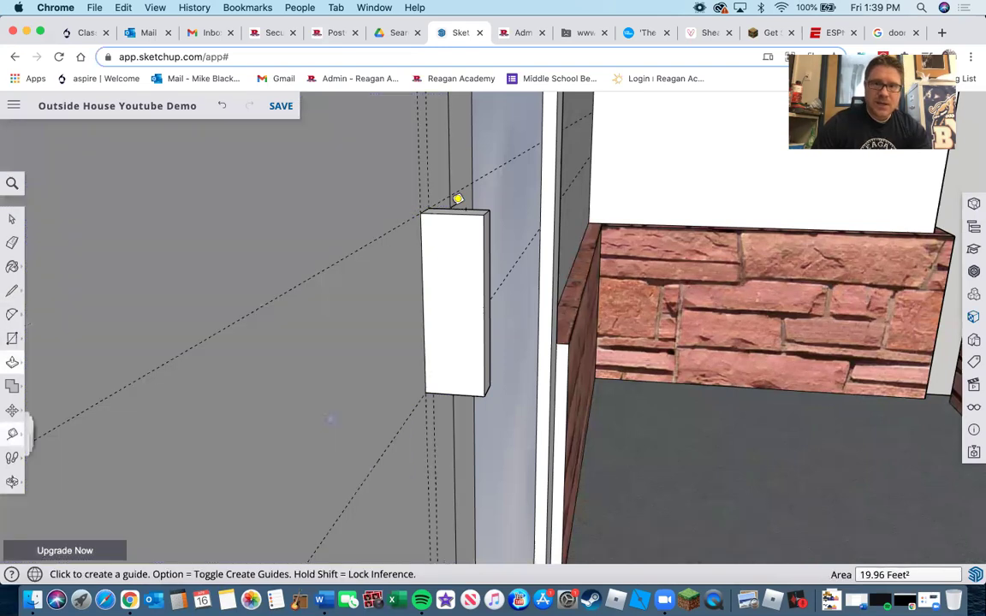
scroll(458, 199, "up", 3)
left_click(449, 178)
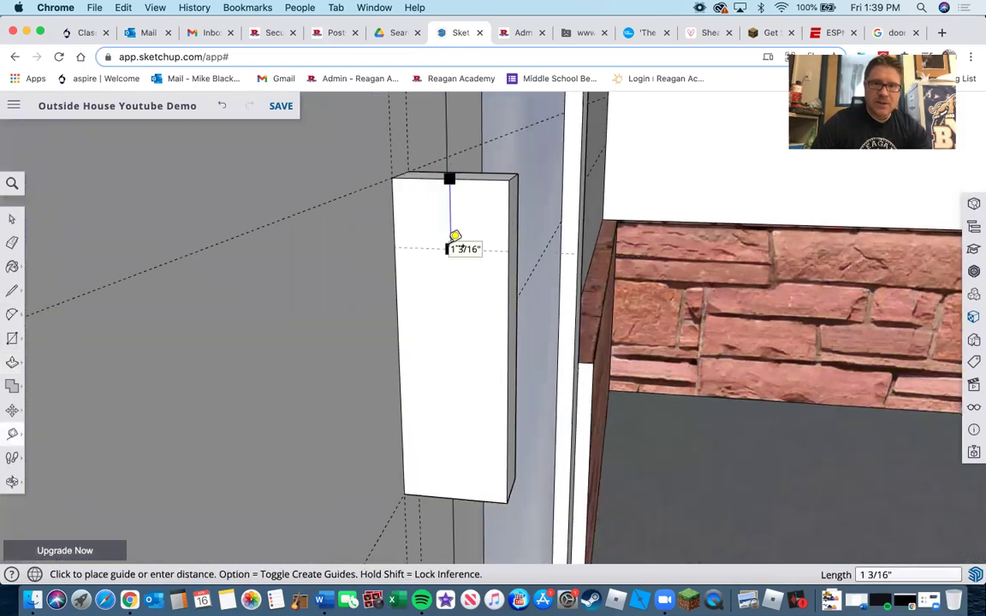
left_click(454, 236)
type("1")
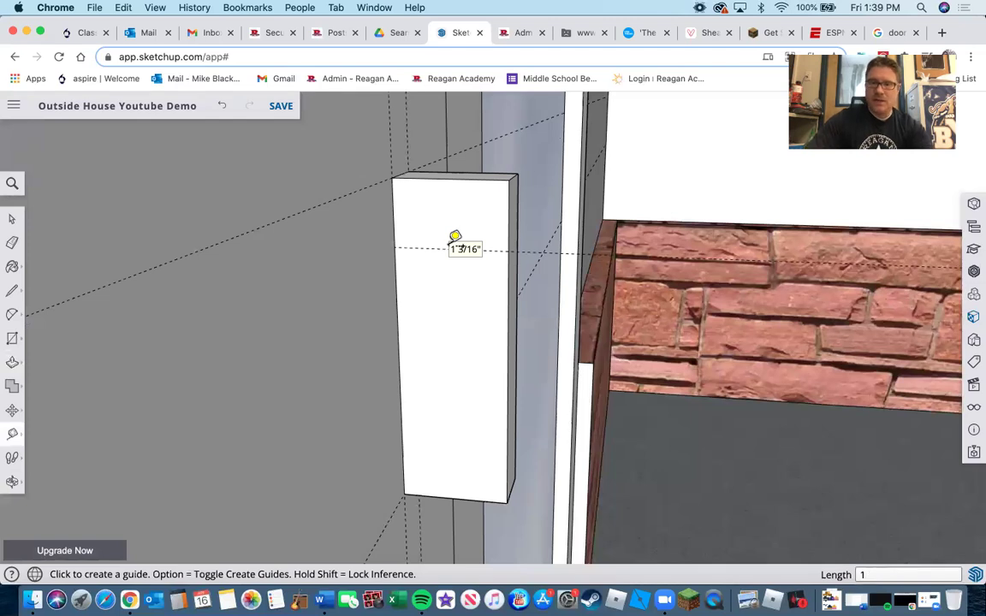
key("Return")
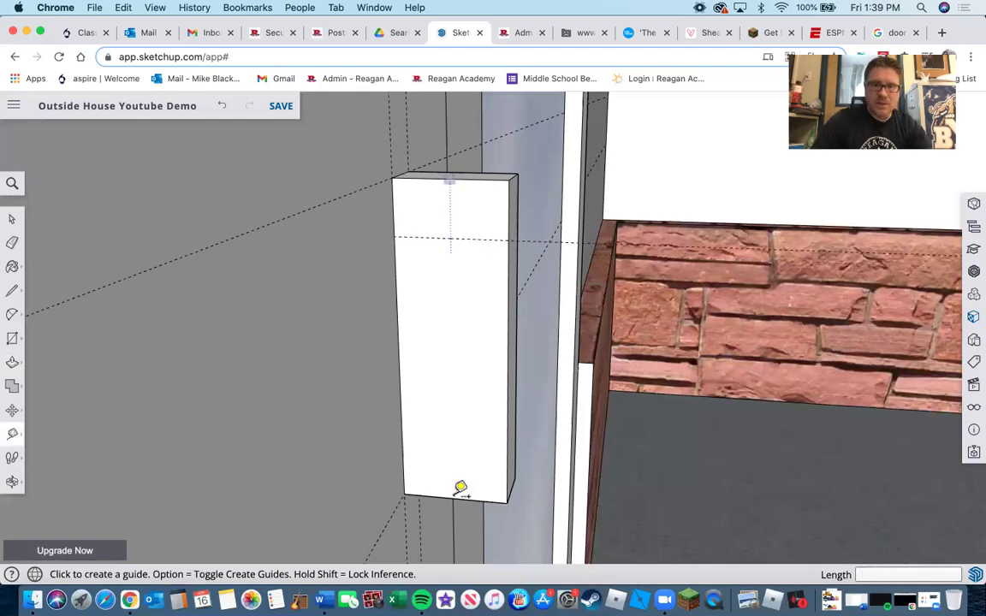
left_click(460, 494)
type("1")
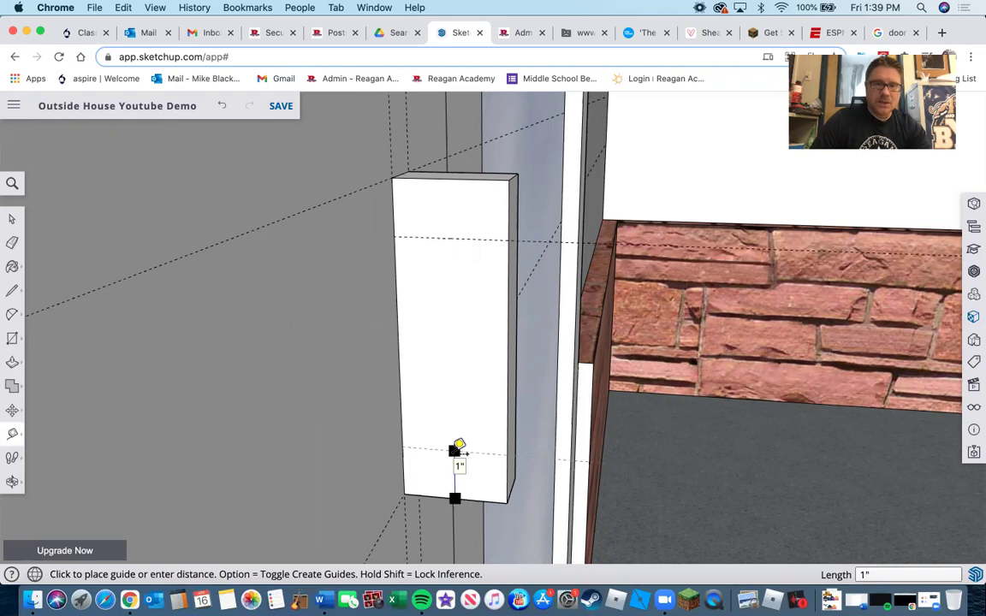
key("Return")
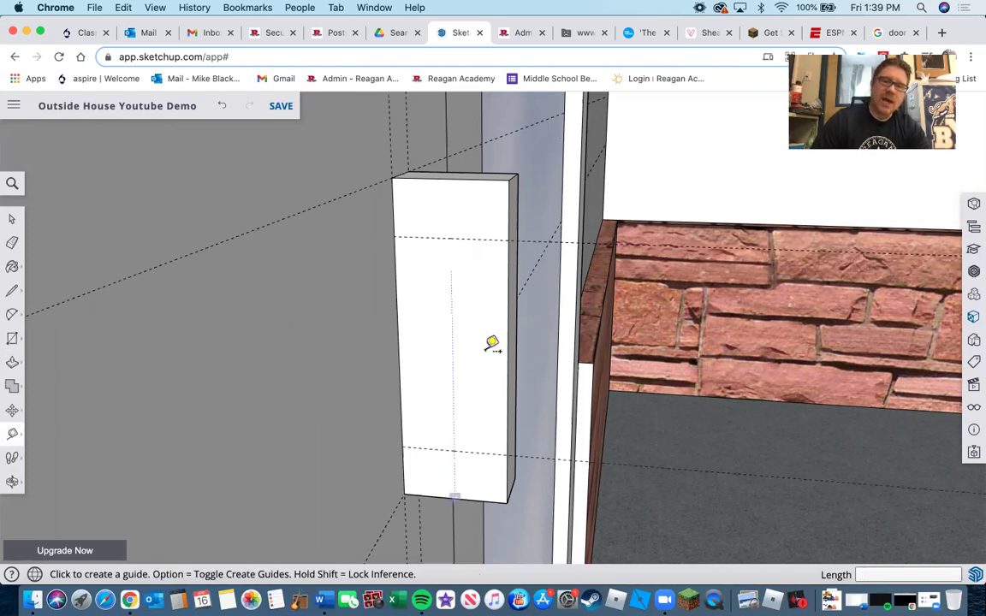
Place a vertical guide on the handle block's side face, inset from and parallel to its outer front edge
left_click(452, 283)
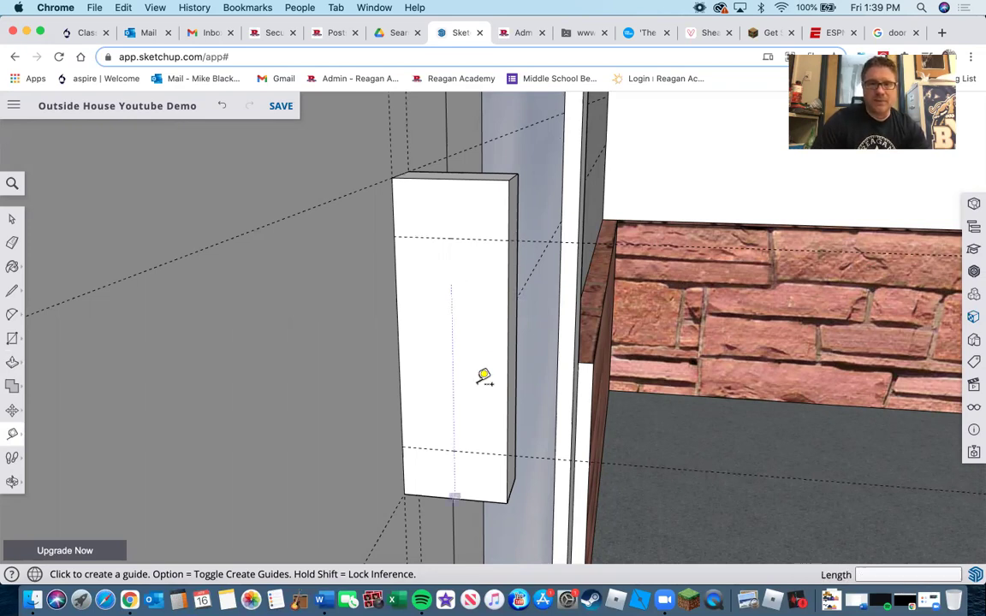
key("Escape")
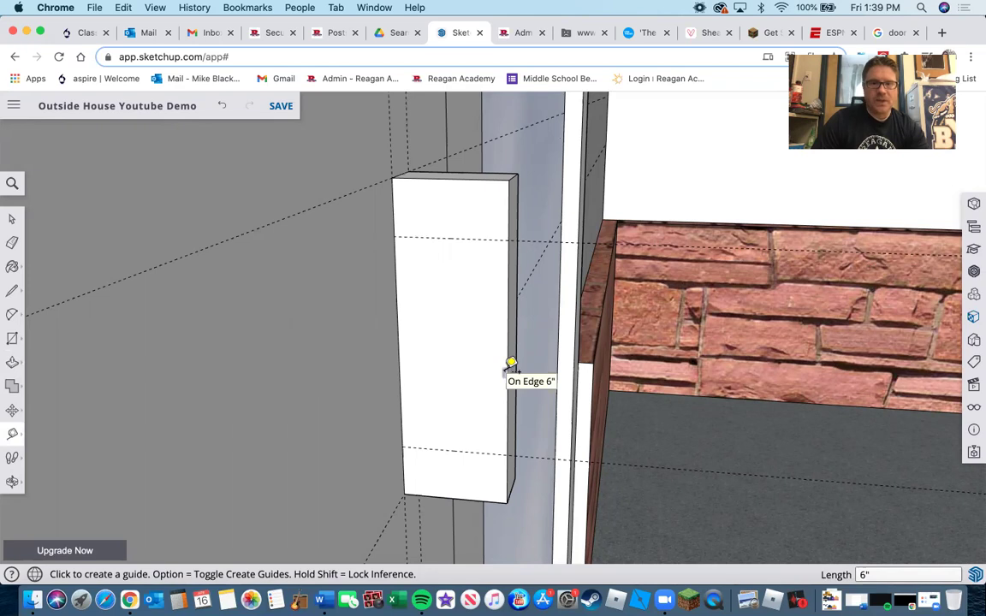
left_click(511, 363)
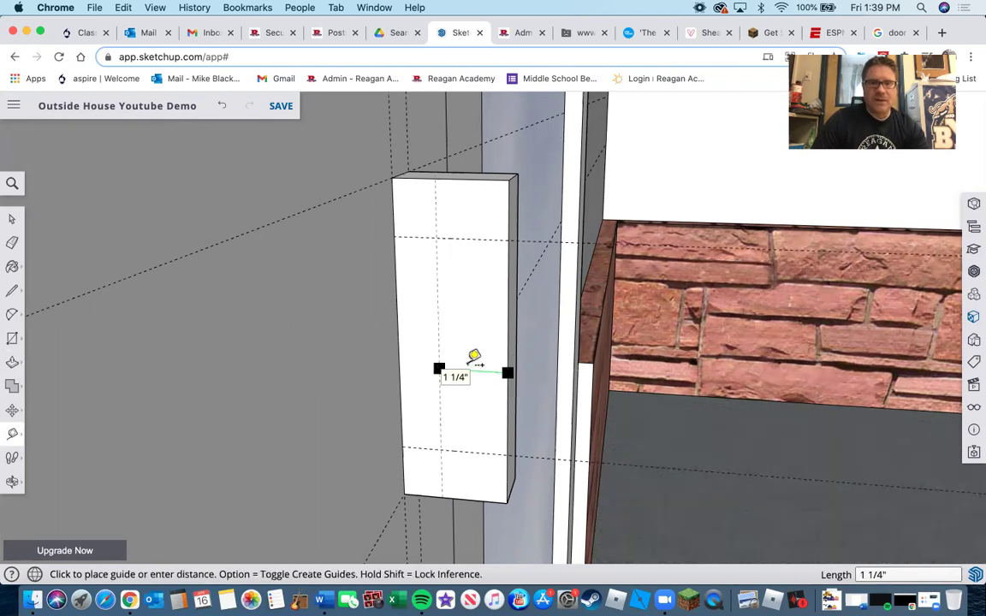
left_click(465, 367)
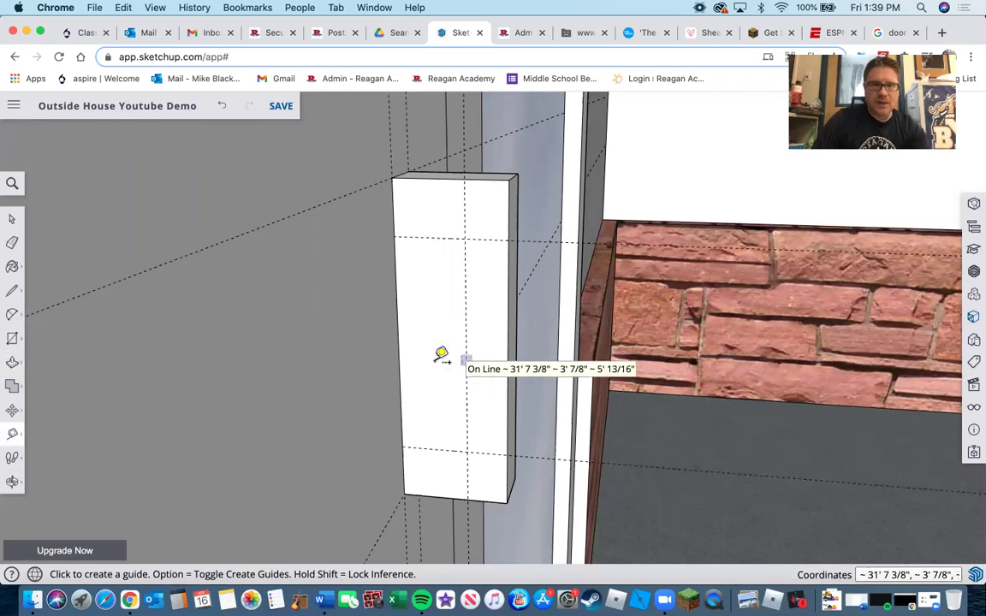
Place a second vertical guide on the handle block's side face, about 9/16" from the existing one toward the door
left_click(442, 358)
left_click(443, 358)
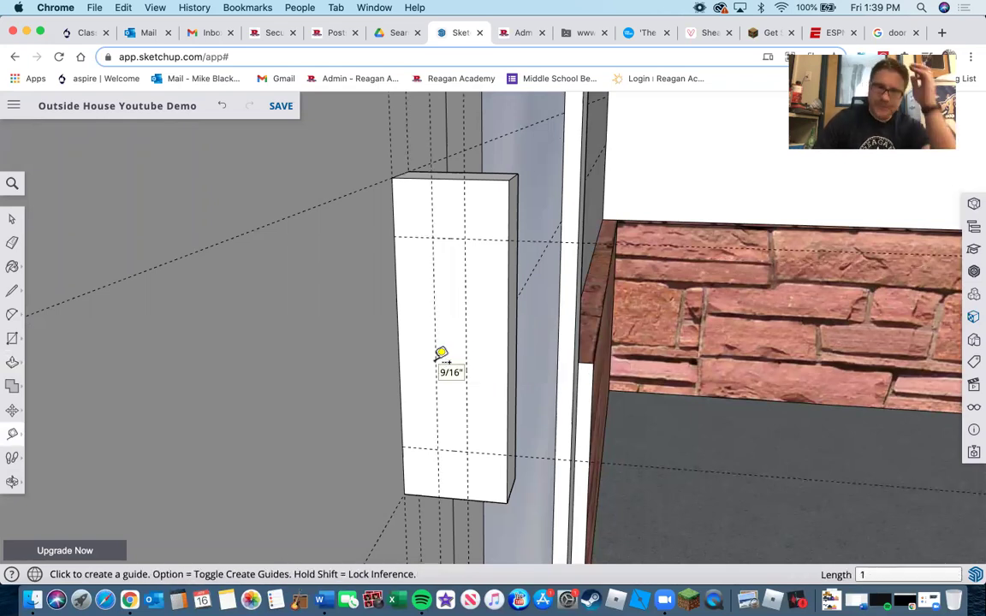
type("1")
key("Return")
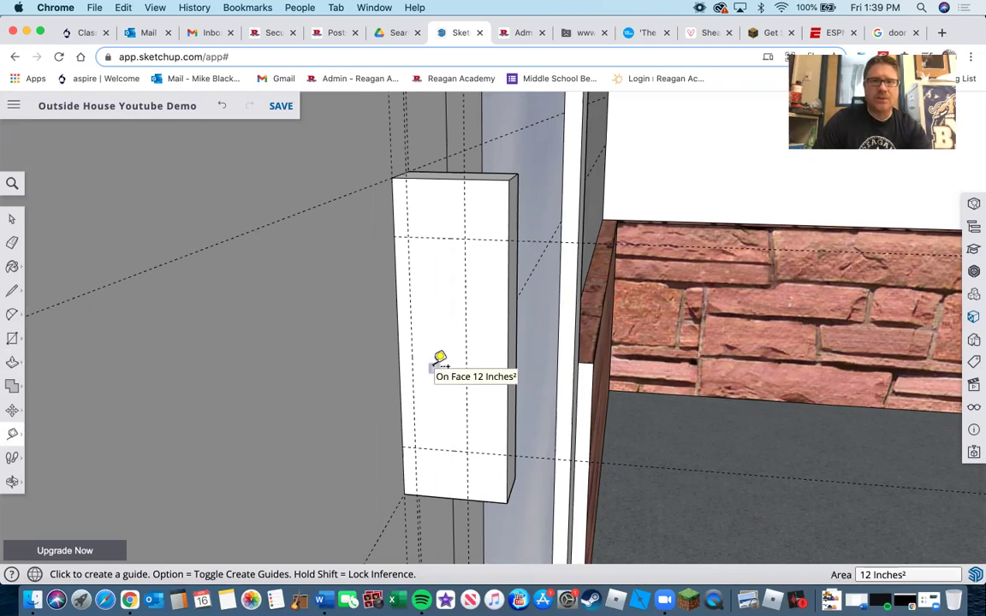
key("super+z")
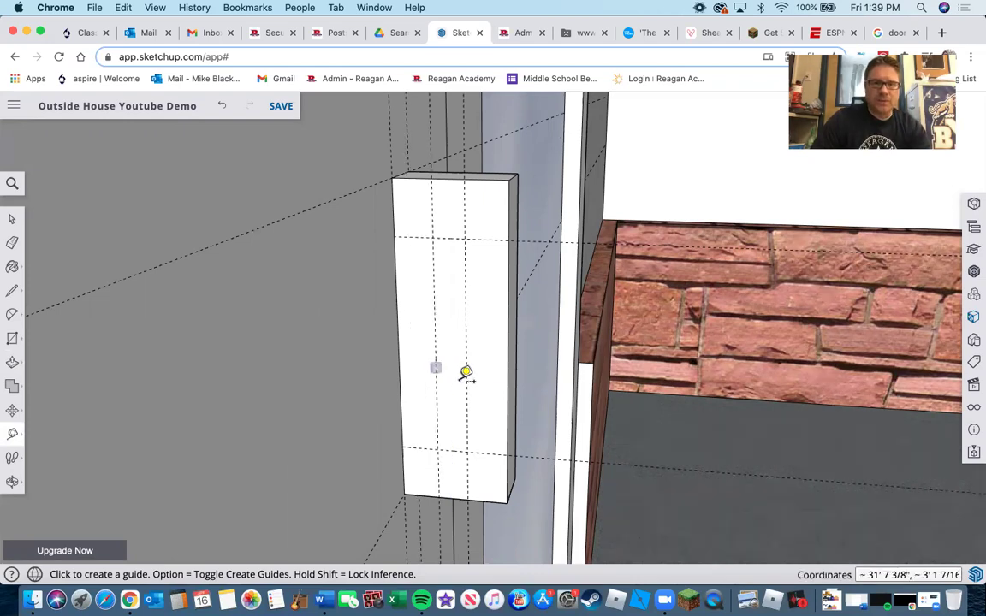
left_click(464, 378)
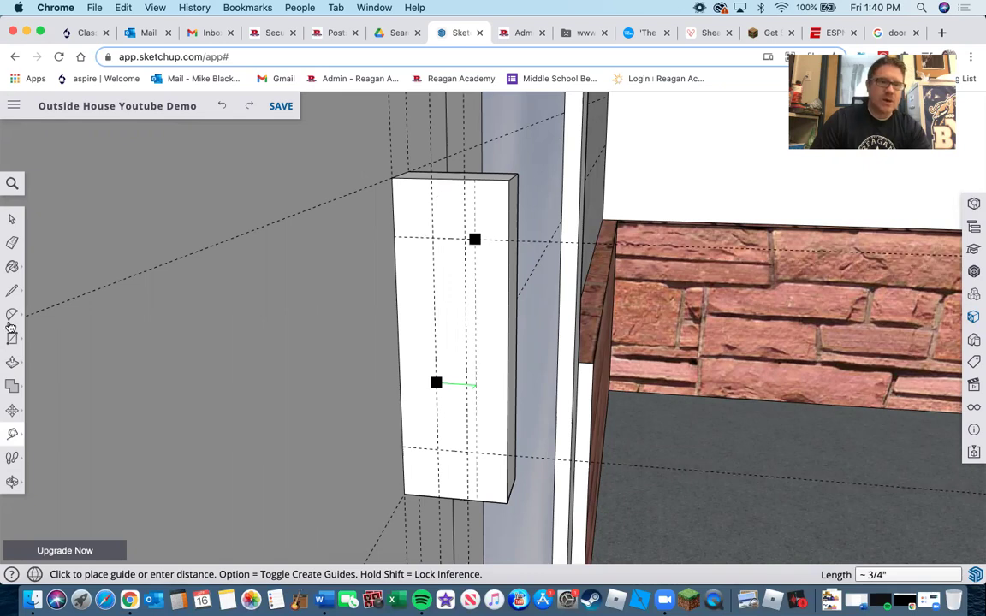
Draw an arc with a 5/16" bulge from the side face's upper door-side corner to the crossing of the upper and outer vertical guides
key("a")
left_click(391, 178)
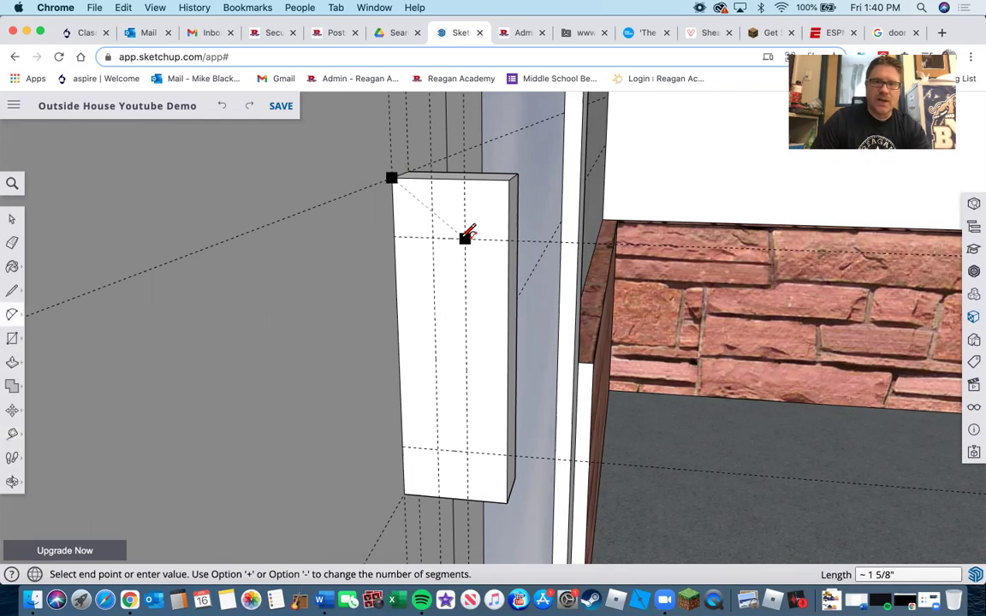
left_click(465, 237)
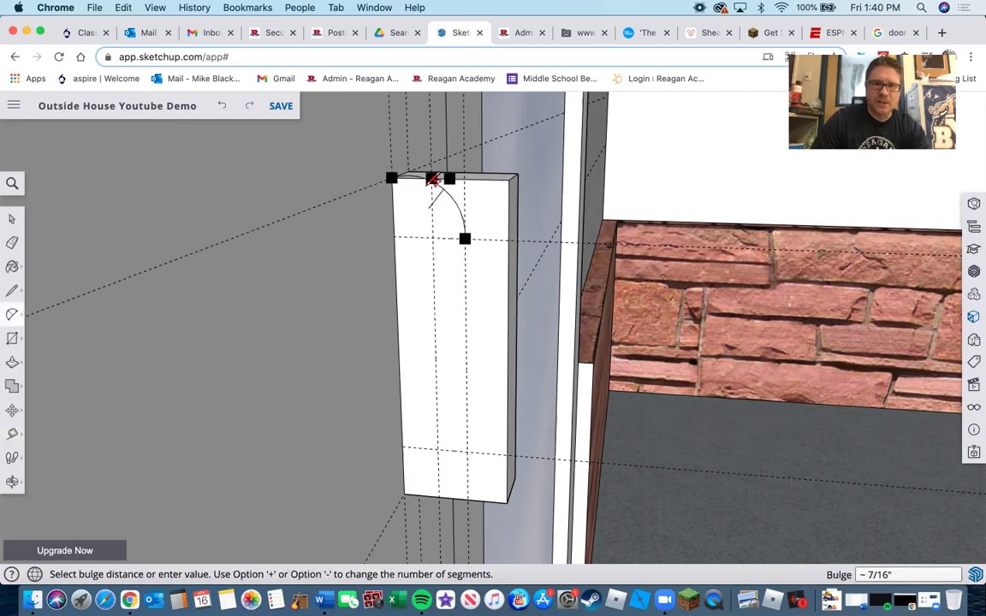
scroll(438, 190, "up", 3)
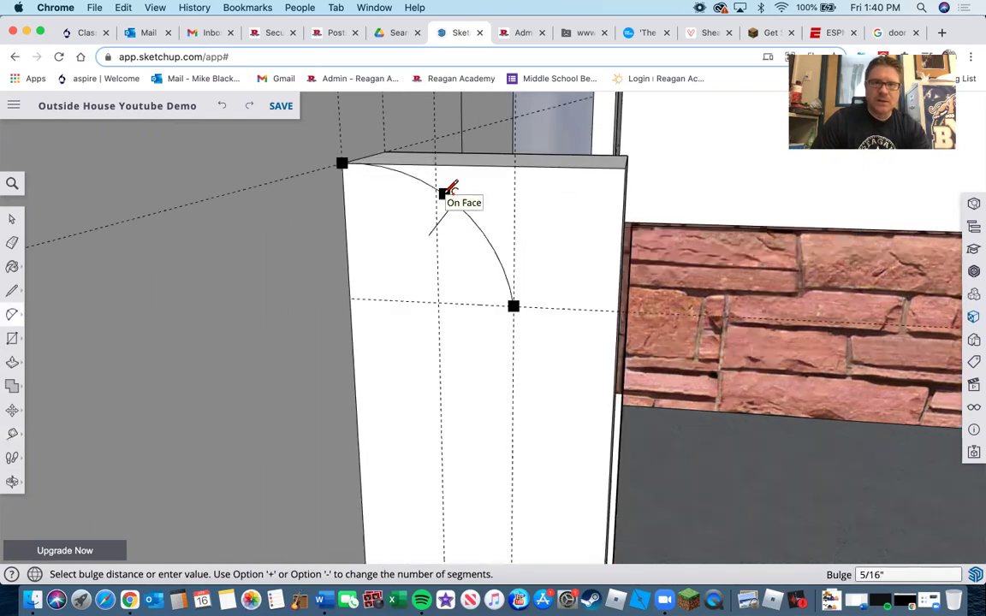
left_click(470, 265)
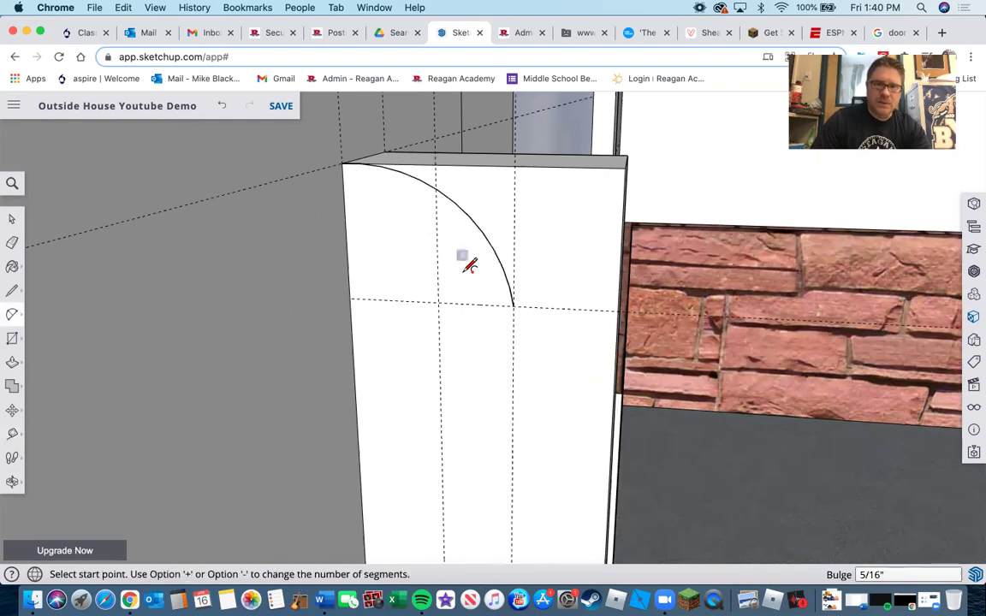
Draw a matching arc with about 1/4" bulge from the side face's lower door-side corner to the crossing of the lower and outer vertical guides
scroll(467, 389, "down", 5)
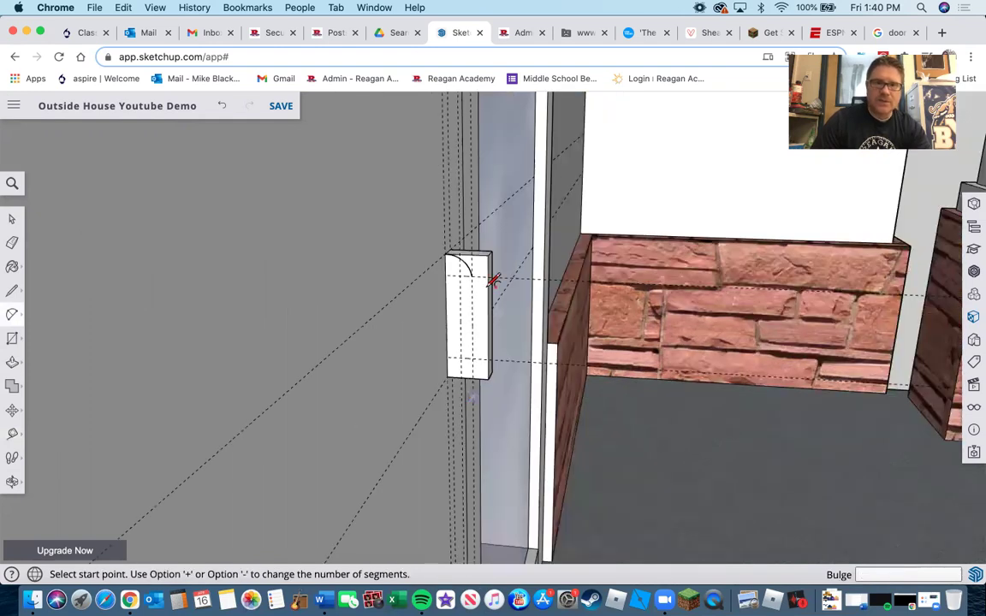
left_click(447, 378)
scroll(446, 377, "up", 3)
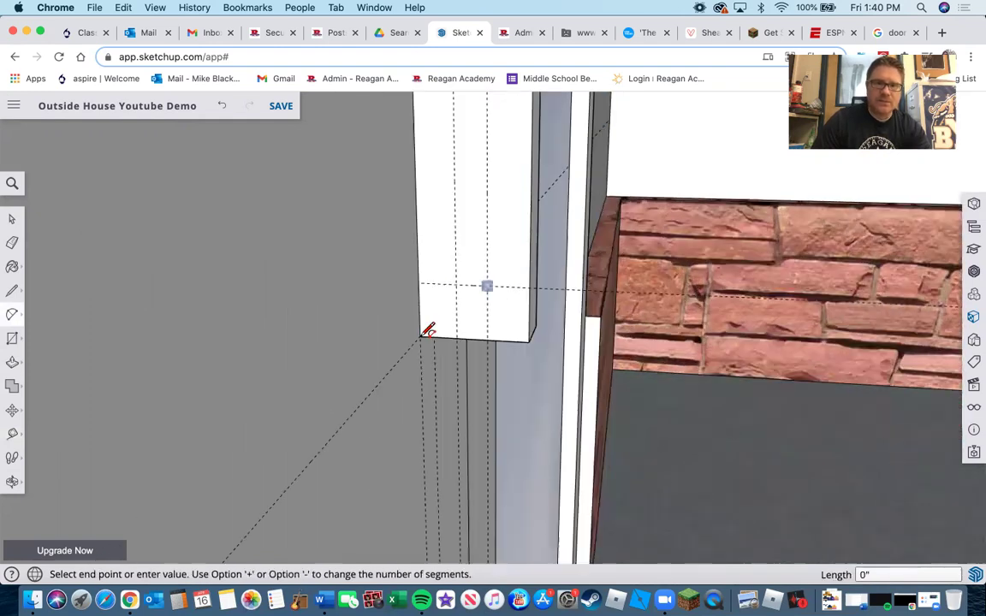
left_click(475, 317)
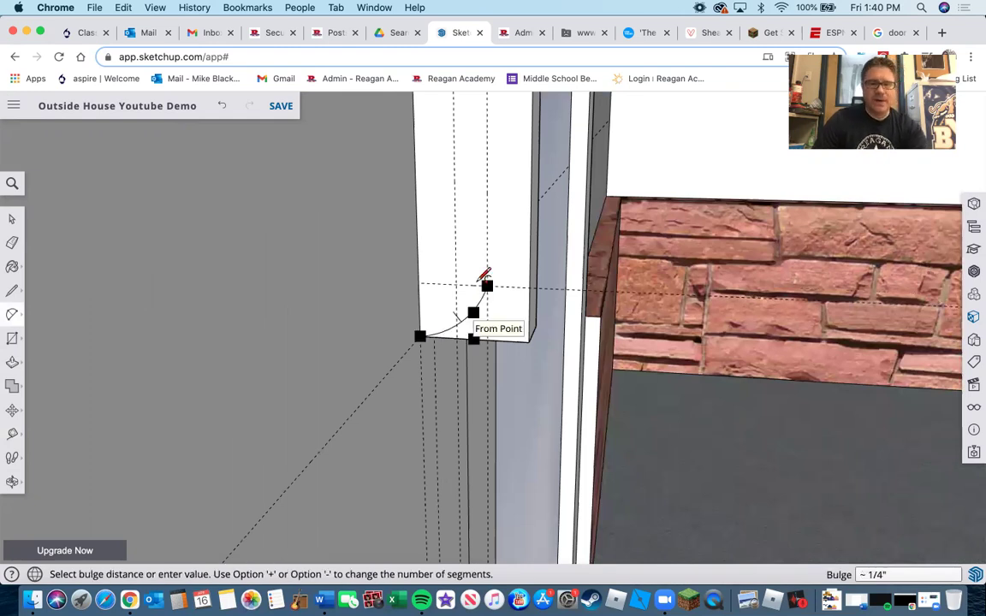
left_click(484, 276)
Connect the ends of the two arcs with a 4" vertical line along the outer vertical guide
scroll(482, 276, "down", 3)
double_click(473, 278)
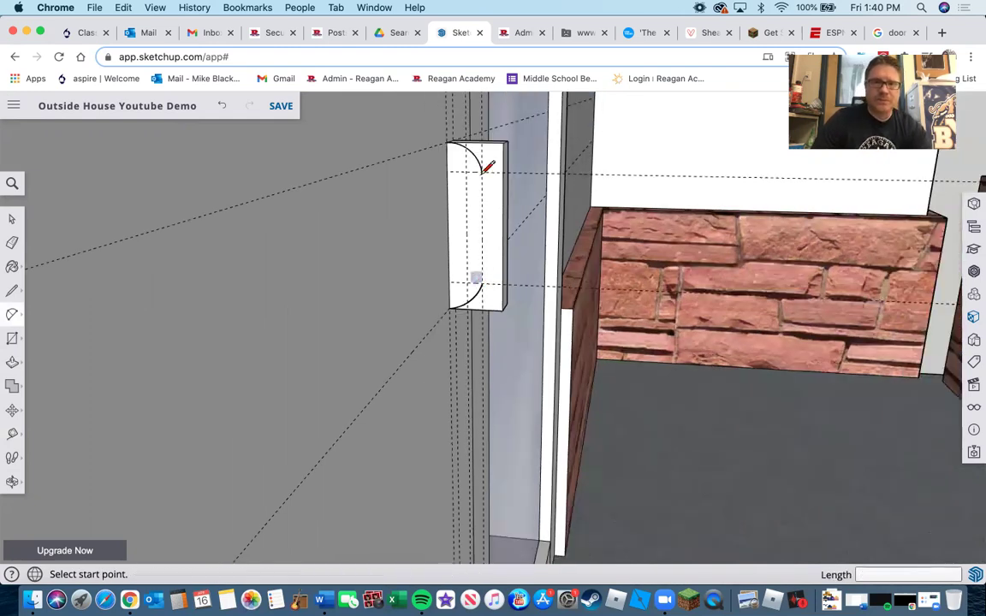
scroll(482, 156, "up", 3)
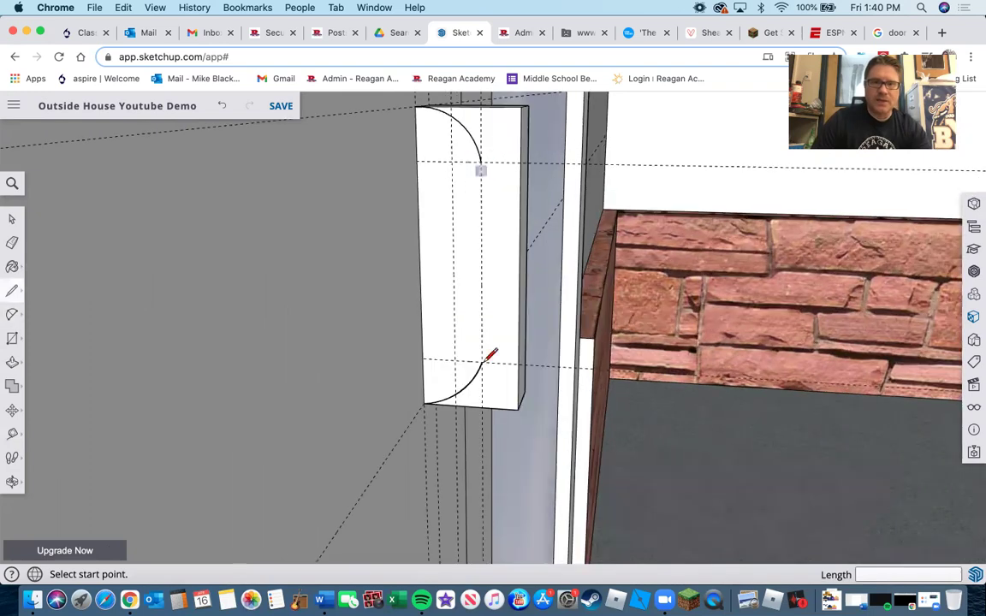
left_click(484, 361)
left_click(481, 162)
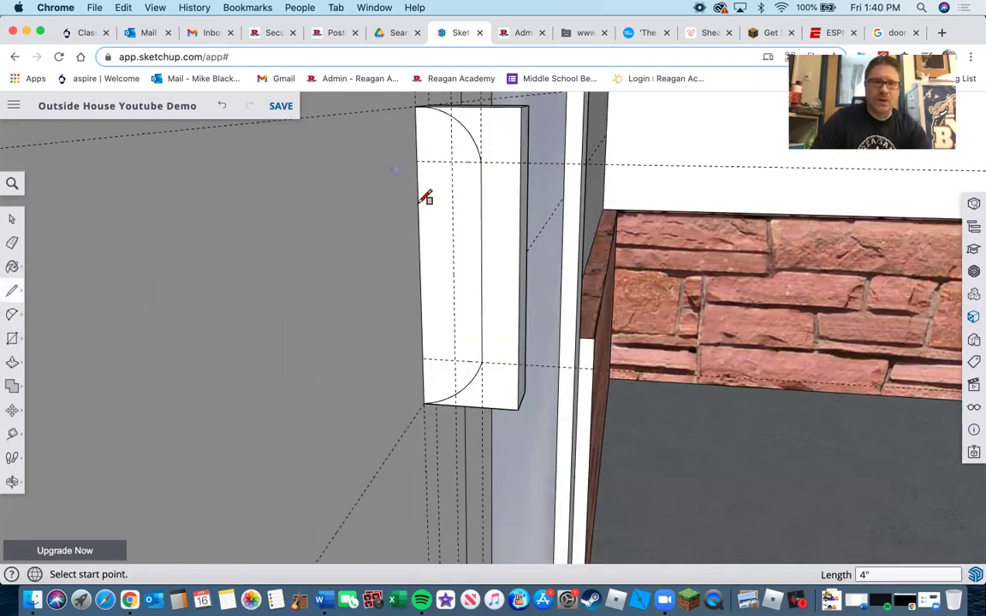
Draw a rectangle on the side face between the two horizontal guides, from the door-side edge to the inner vertical guide
key("r")
left_click(417, 161)
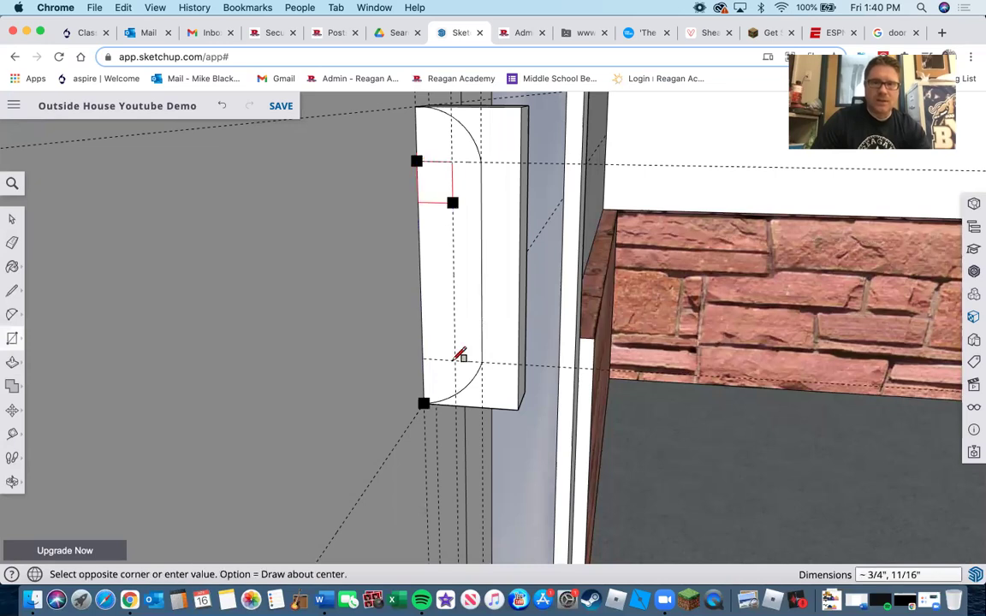
left_click(407, 351)
Push the inner rectangle and the waste area outside the arcs 1" through the block to cut out the handle shape
key("p")
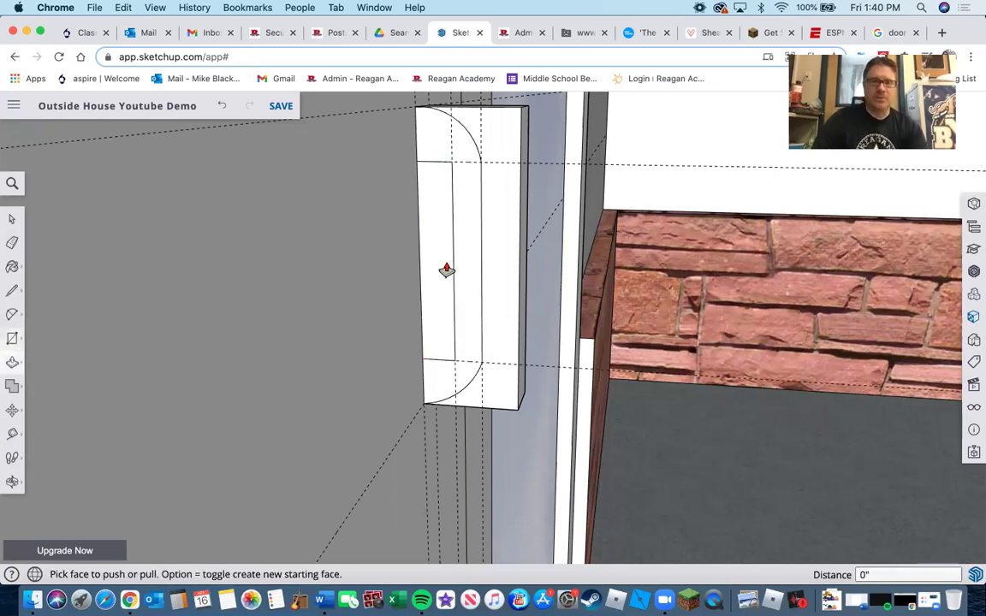
left_click(444, 270)
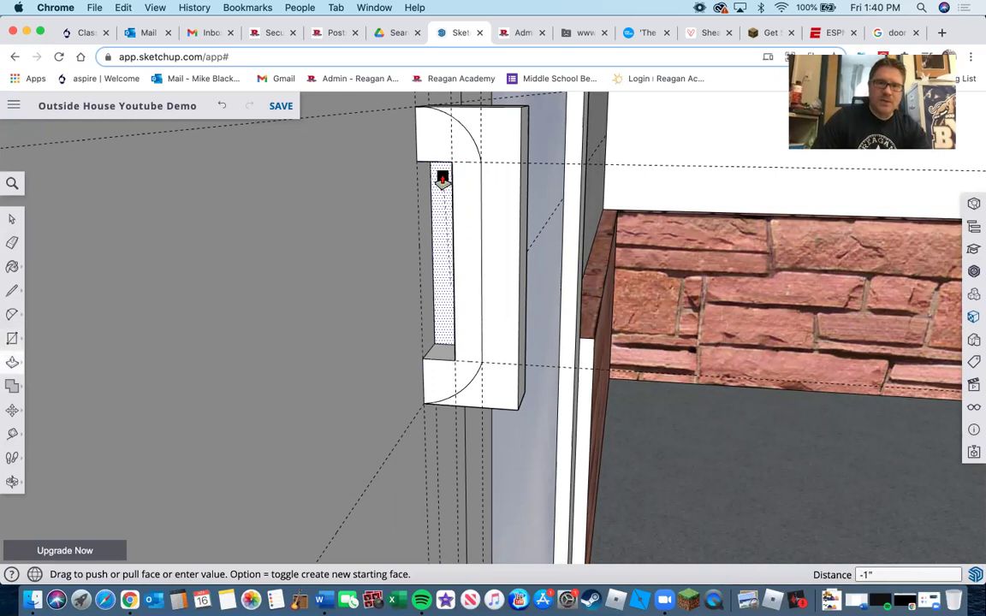
left_click(498, 237)
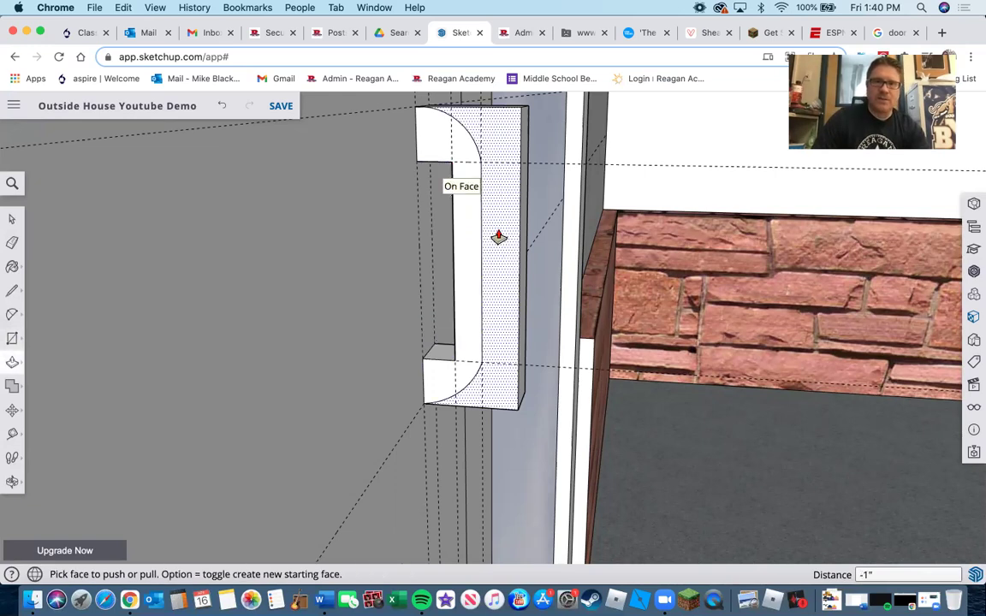
double_click(498, 237)
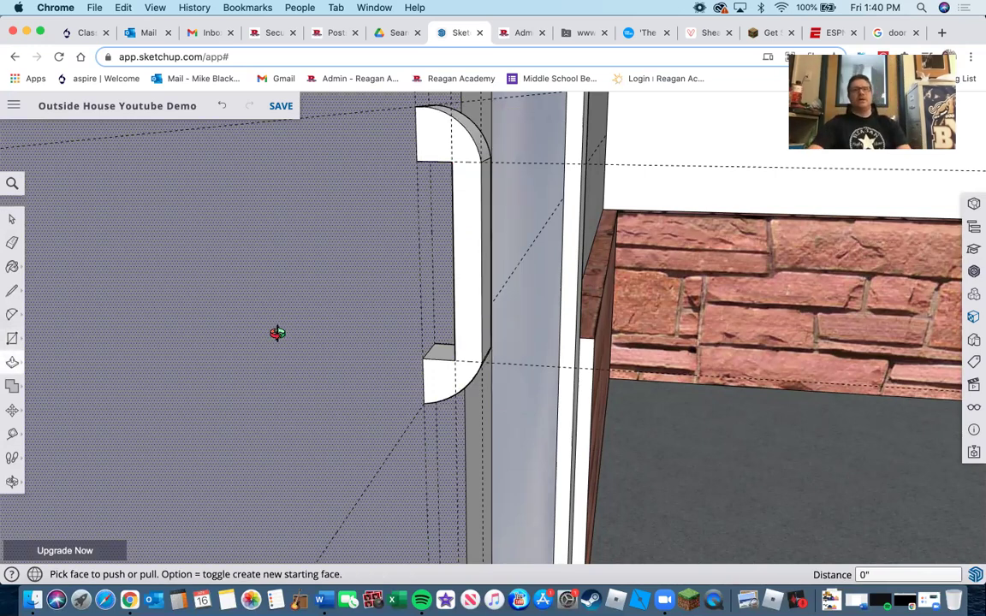
Examine the finished handle on the front door from several angles, both close up and from in front of the house
middle_click_drag(387, 387, 563, 392)
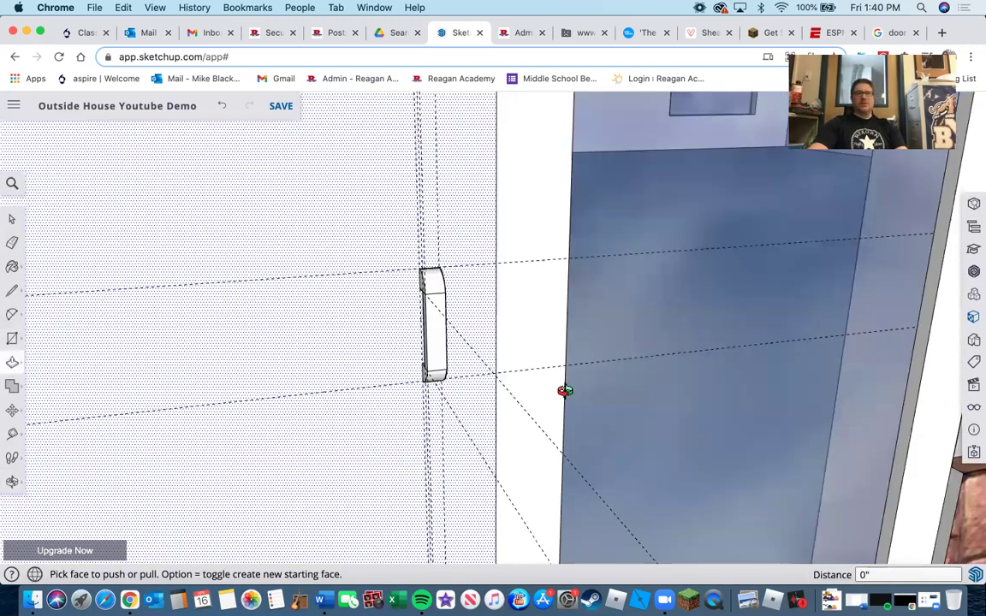
middle_click_drag(675, 379, 675, 376)
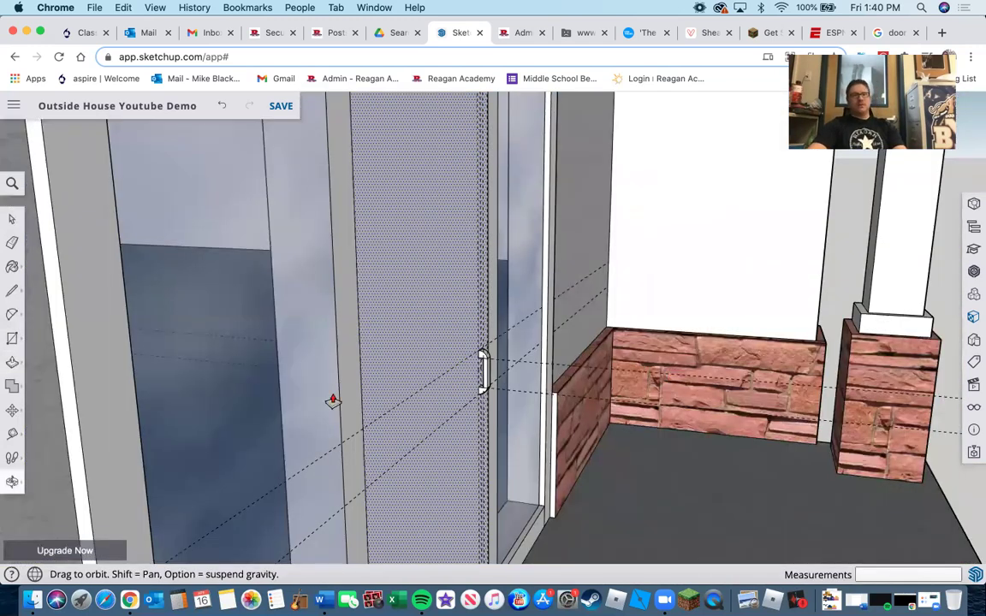
middle_click_drag(333, 402, 352, 386)
scroll(353, 392, "down", 5)
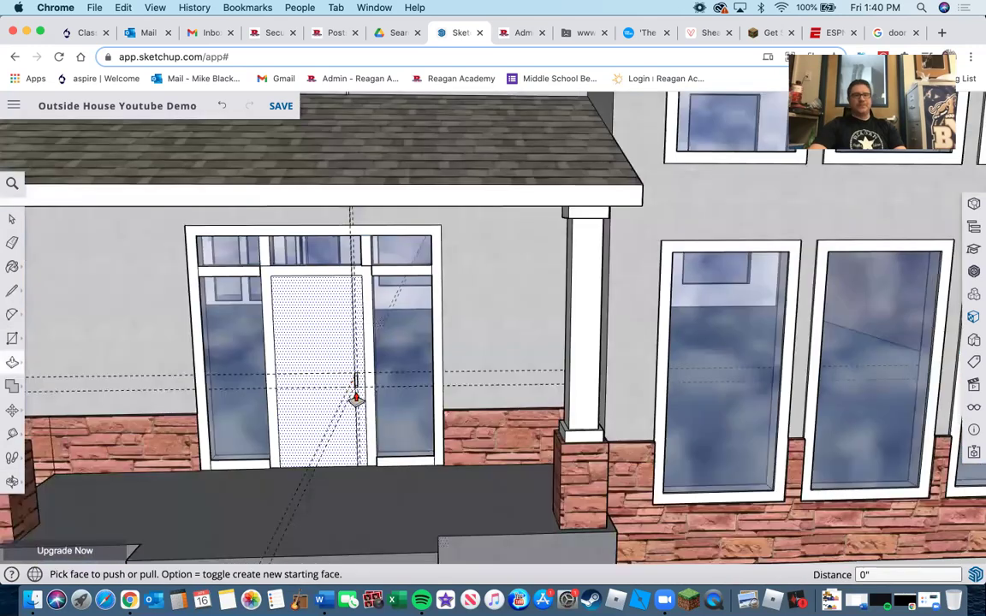
scroll(355, 396, "down", 3)
scroll(323, 382, "up", 10)
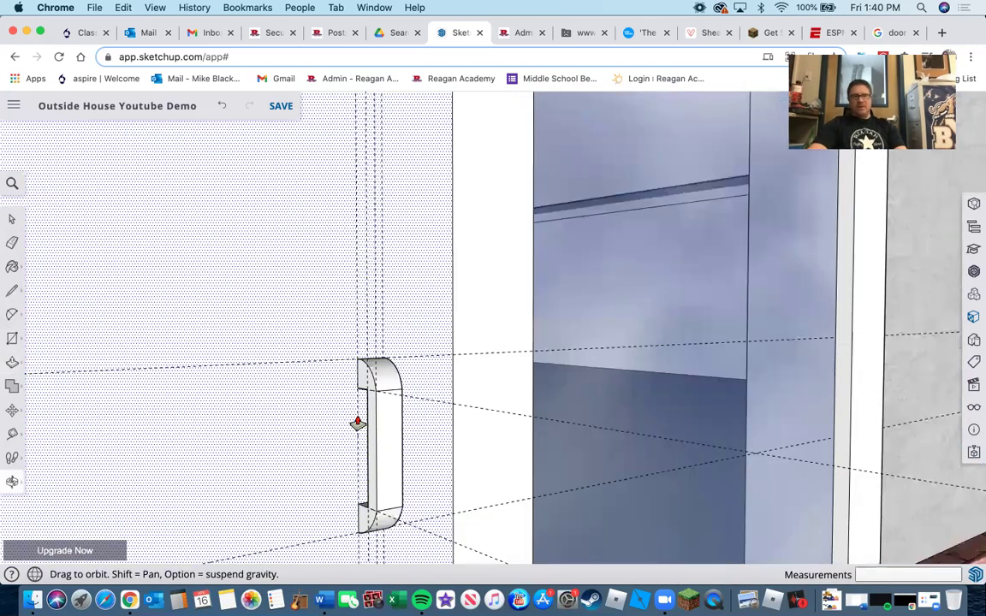
middle_click_drag(395, 438, 395, 439)
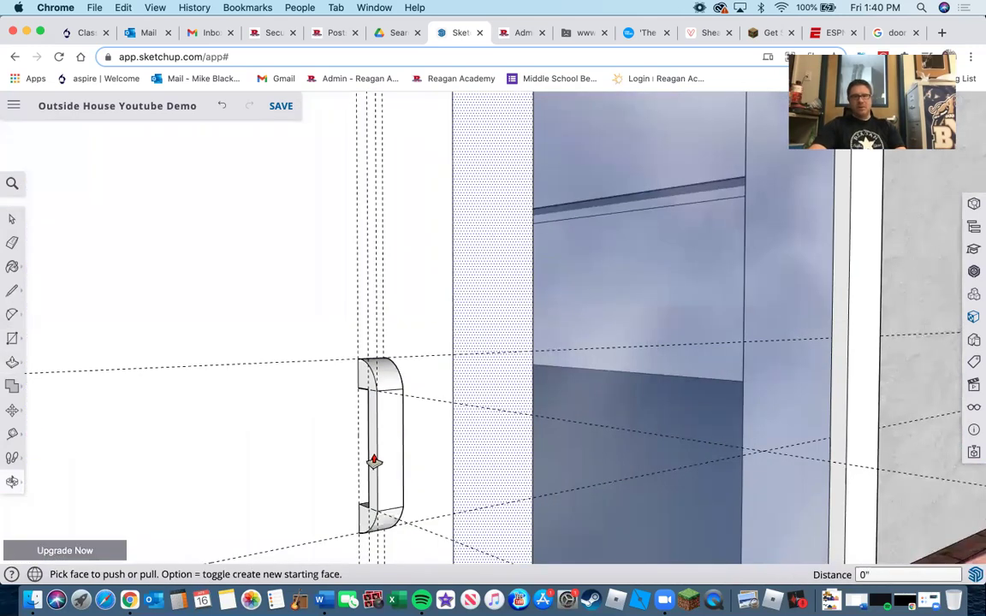
scroll(374, 463, "up", 2)
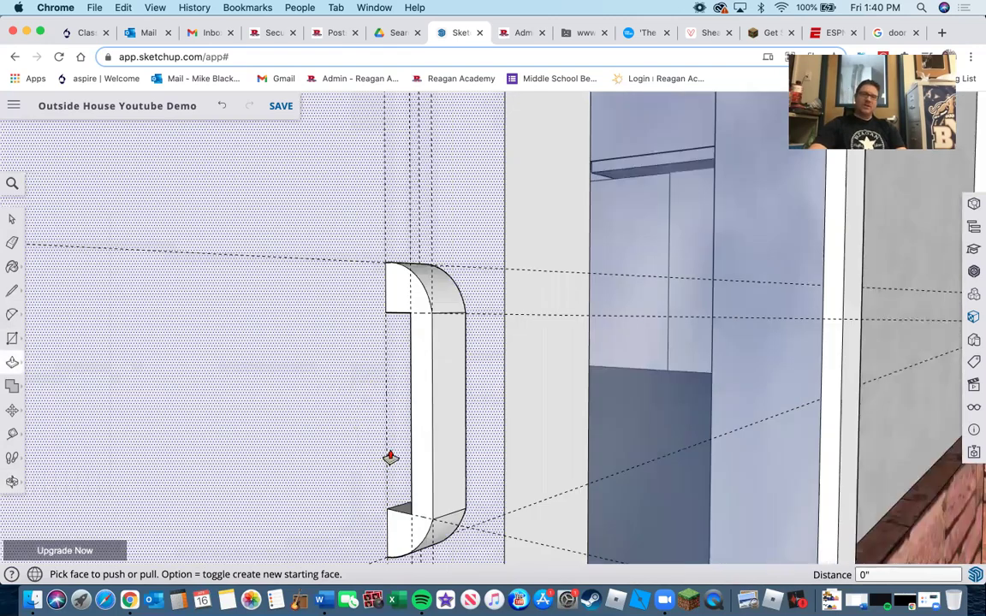
scroll(389, 457, "up", 1)
scroll(389, 457, "down", 1)
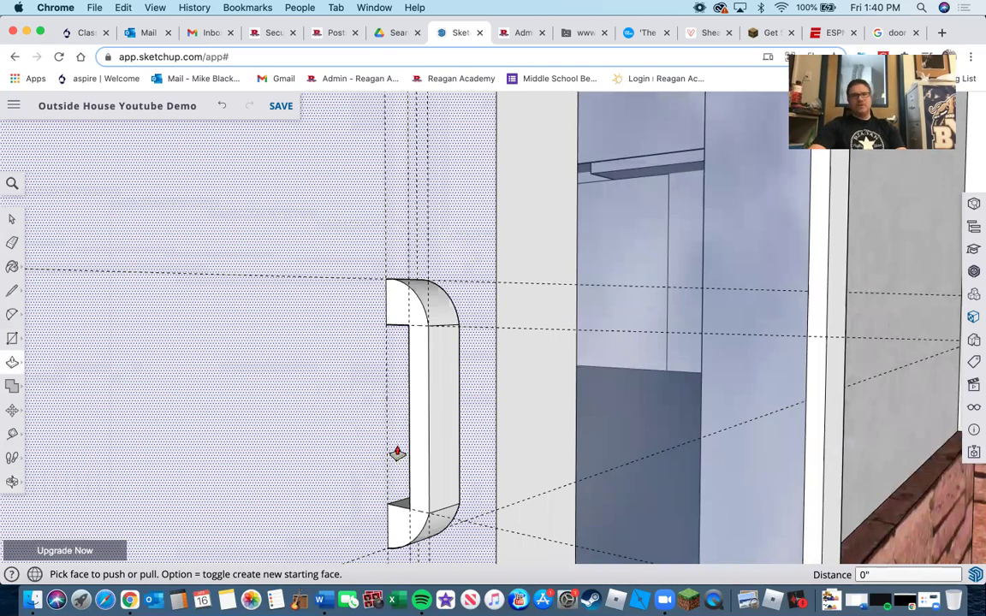
scroll(397, 449, "down", 3)
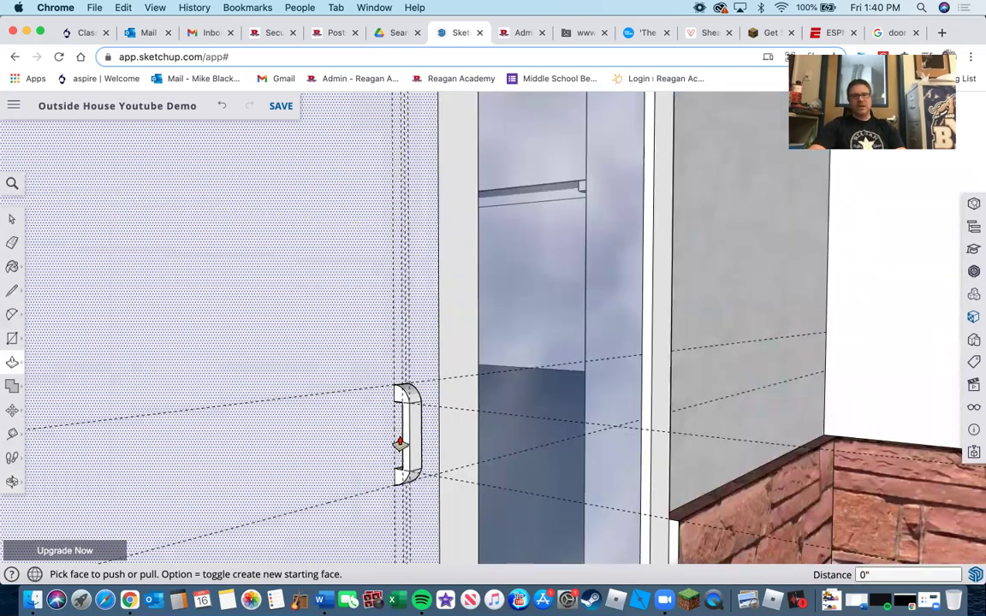
middle_click_drag(306, 447, 442, 246)
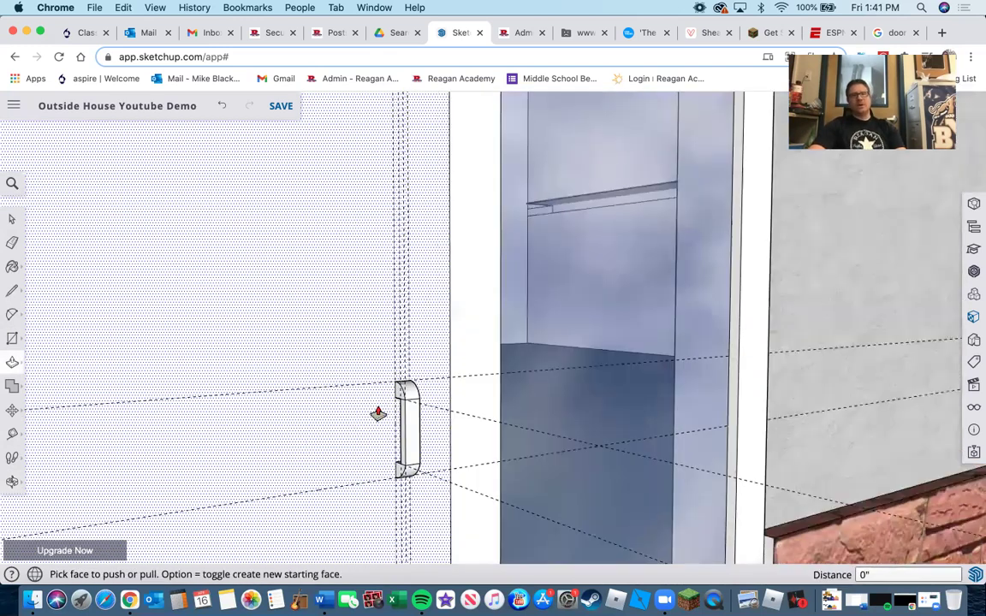
middle_click_drag(304, 431, 305, 430)
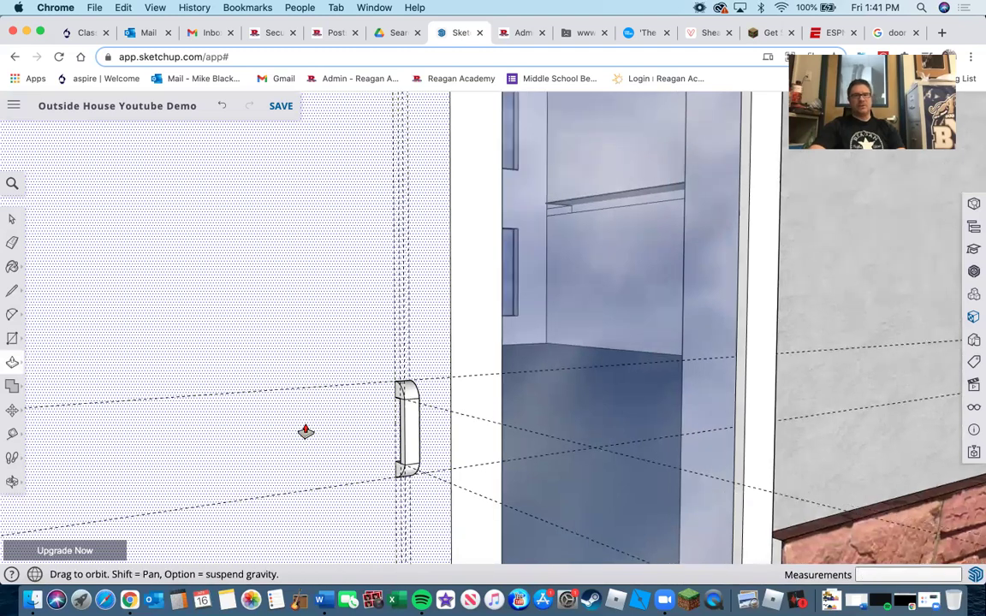
scroll(305, 431, "down", 10)
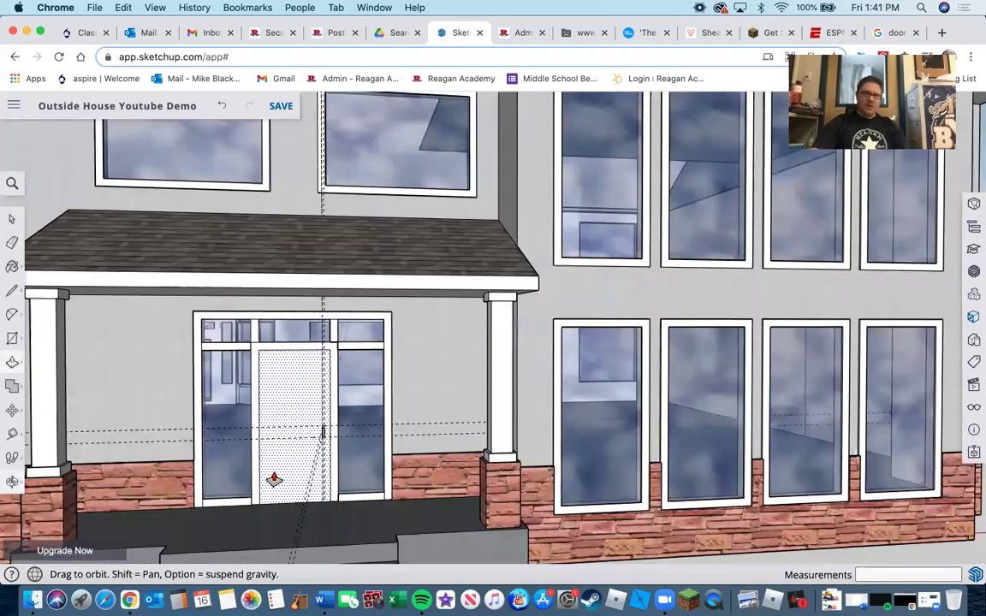
scroll(317, 445, "up", 10)
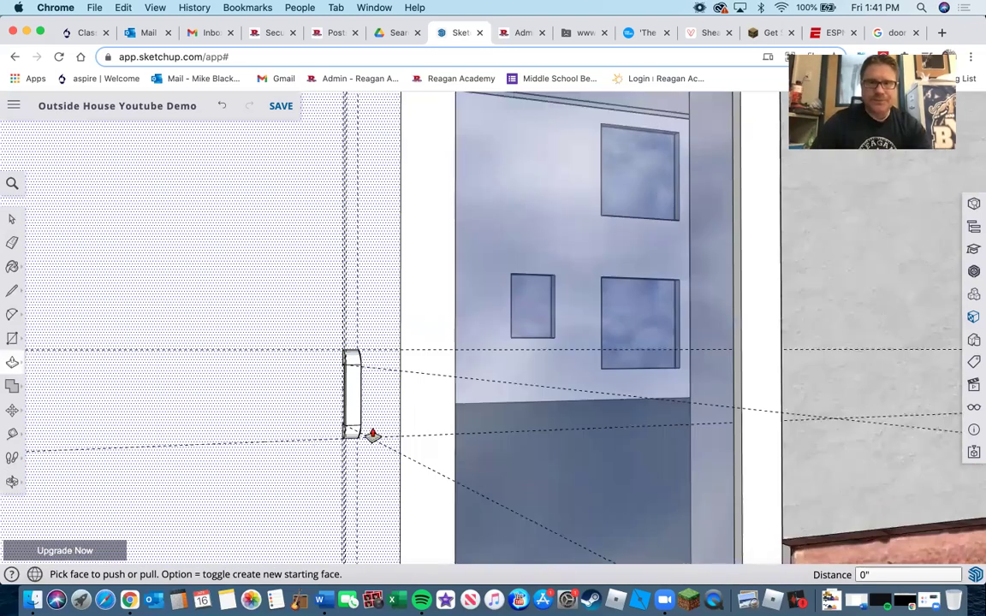
scroll(374, 441, "up", 4)
scroll(379, 448, "down", 3)
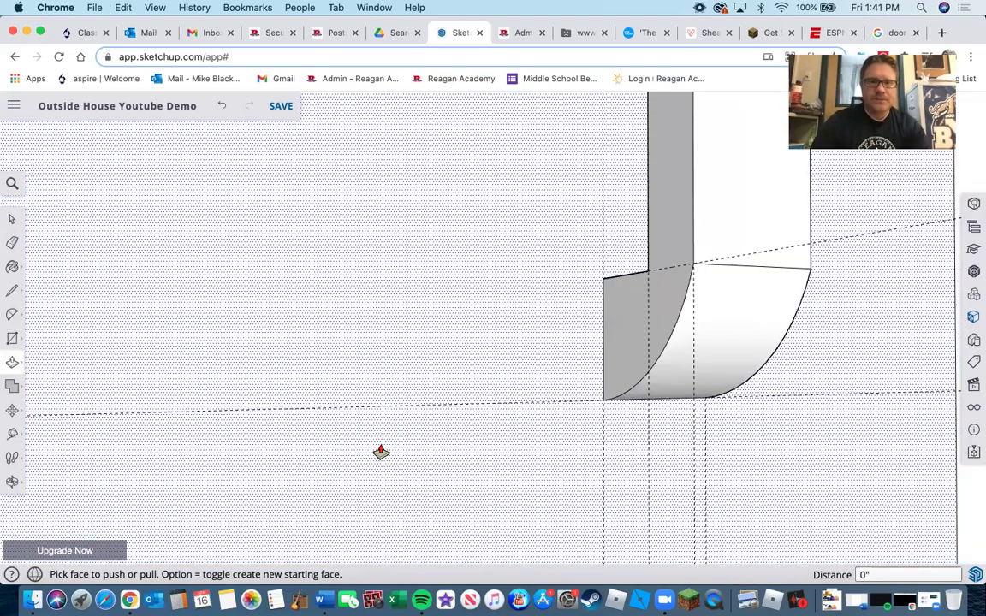
Erase the leftover guide lines running through the front door handle
scroll(379, 452, "down", 4)
scroll(373, 447, "down", 10)
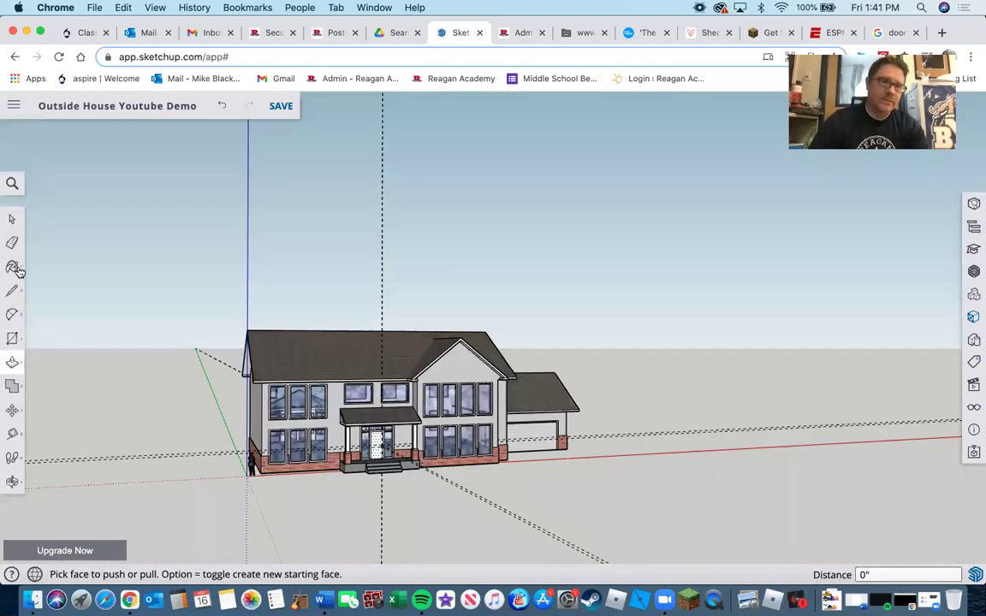
left_click(12, 242)
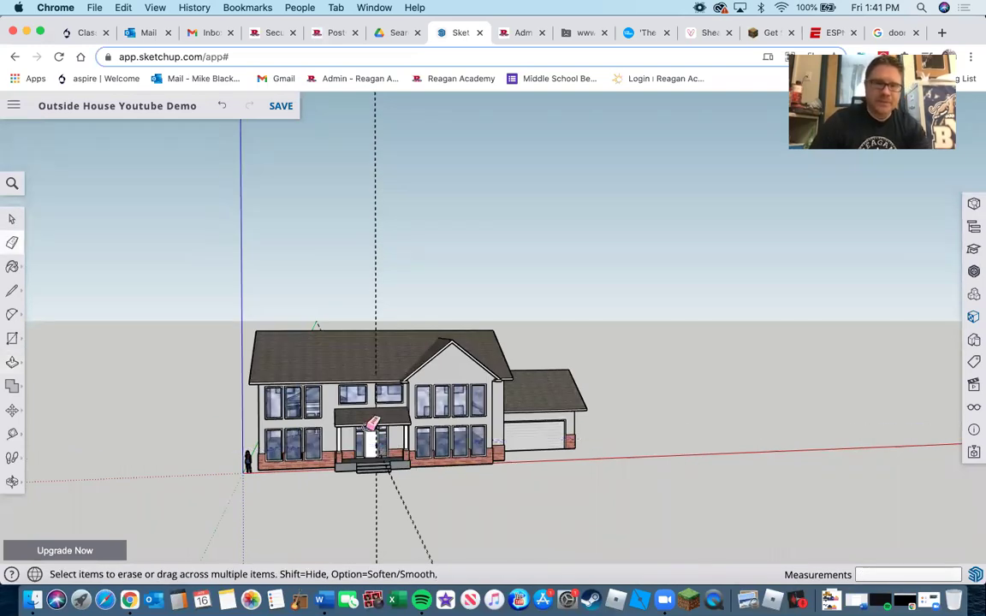
scroll(373, 402, "up", 1)
scroll(369, 385, "up", 5)
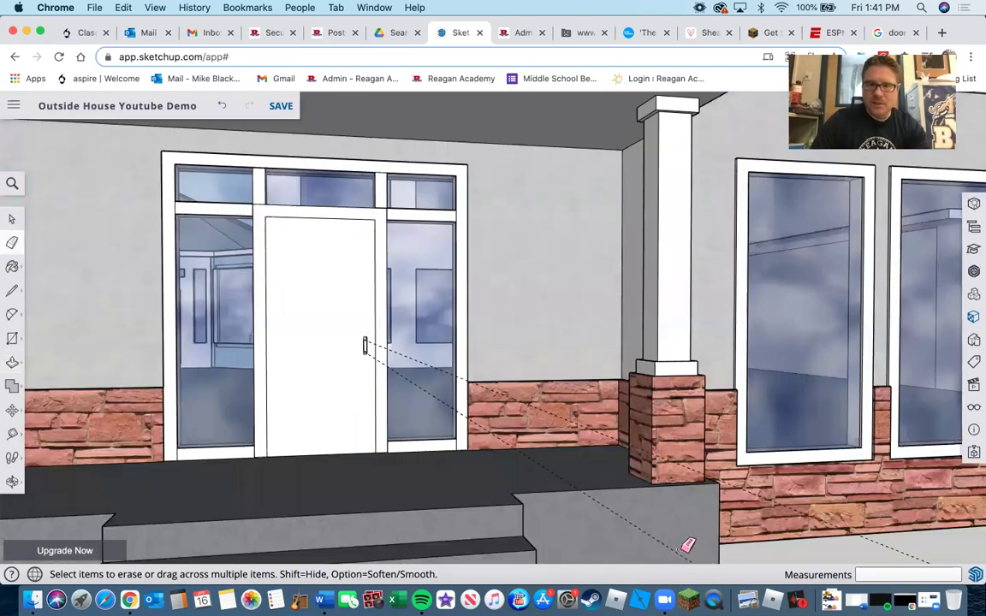
scroll(607, 487, "down", 5)
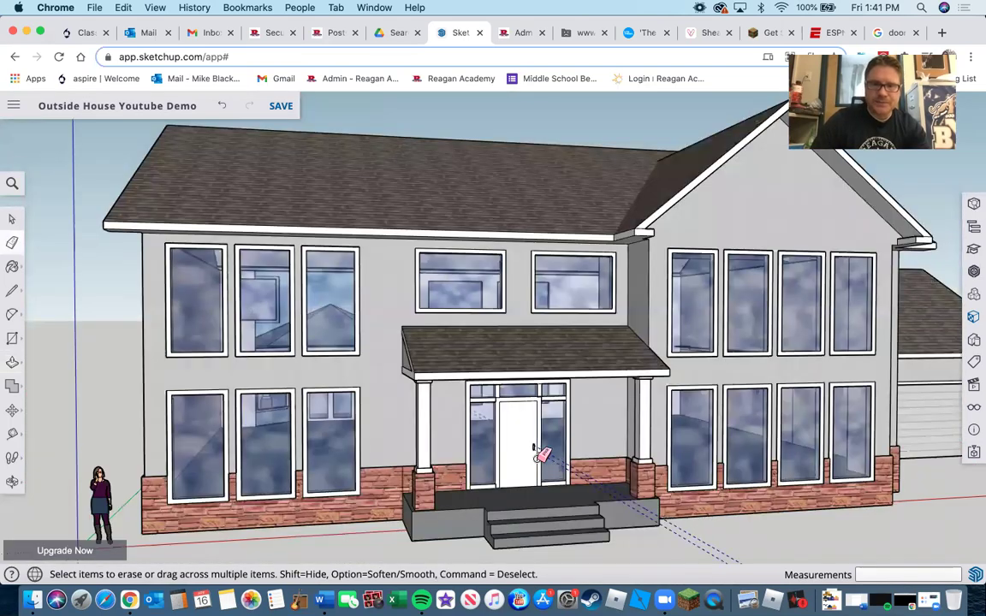
middle_click(643, 411)
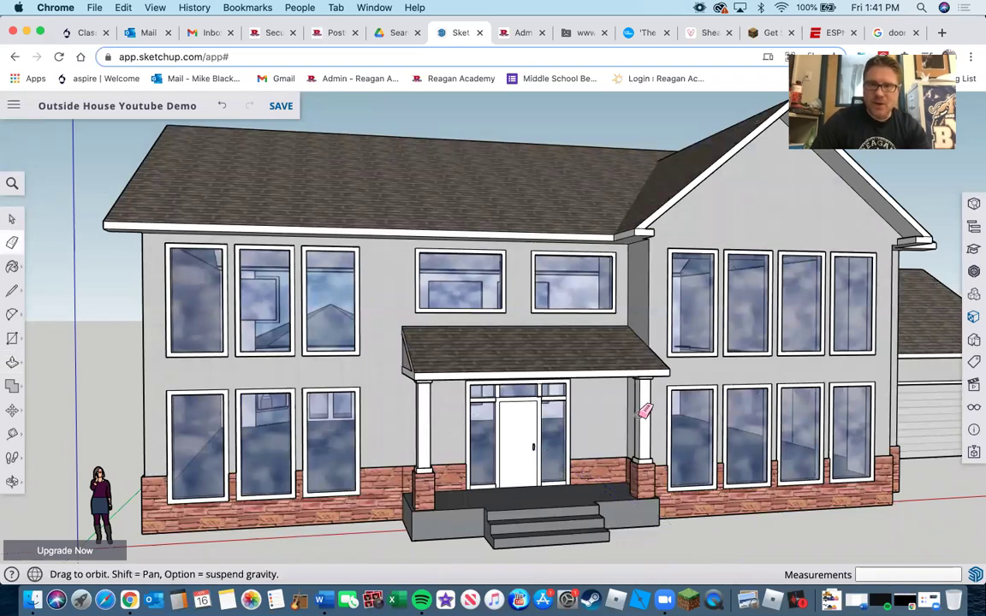
Examine the front door handle without guides, close up, from both sides and from in front of the house
scroll(599, 402, "up", 3)
scroll(686, 364, "up", 4)
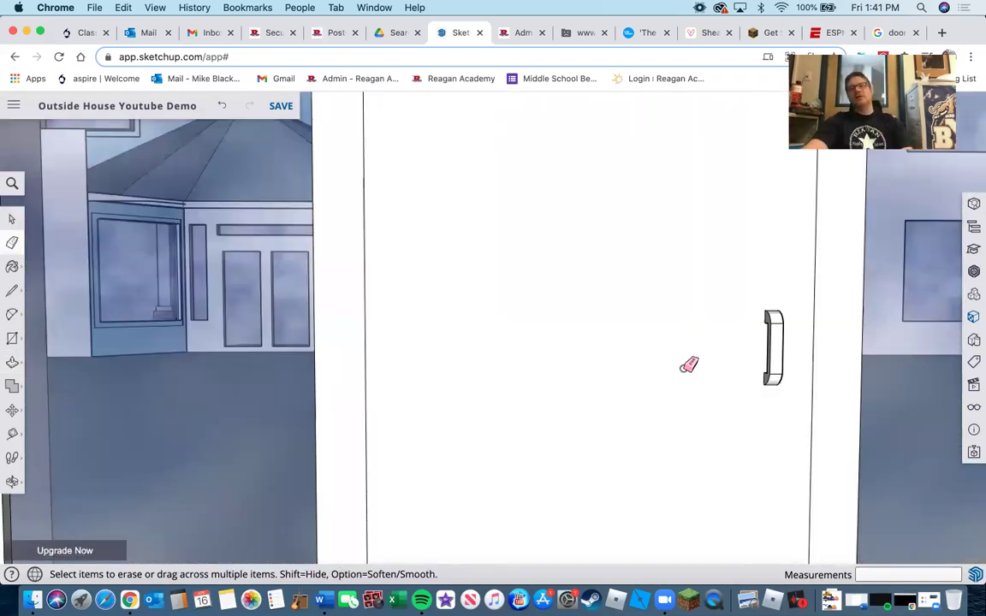
scroll(689, 365, "down", 2)
scroll(682, 381, "down", 3)
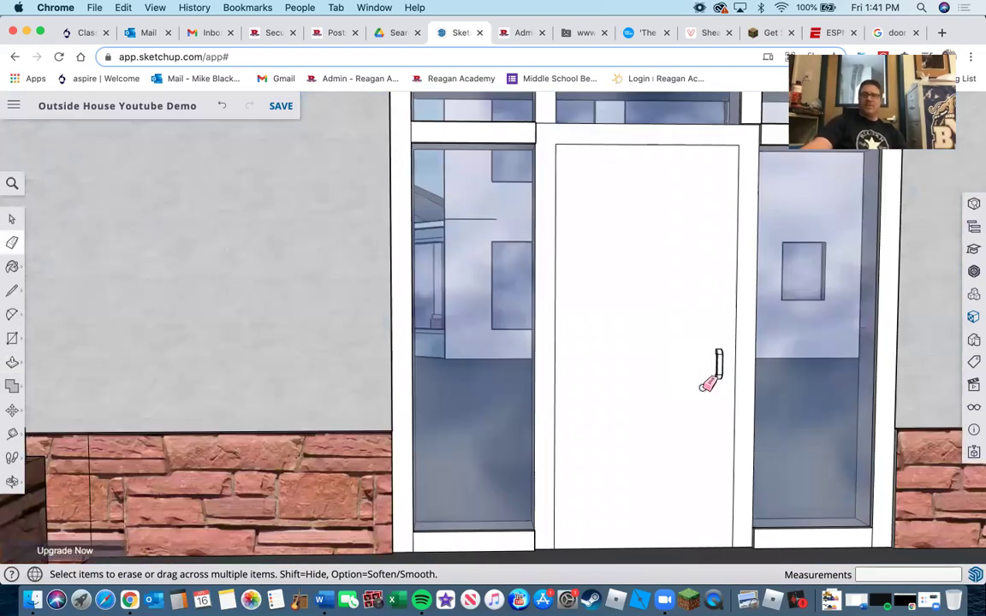
scroll(705, 384, "up", 2)
scroll(757, 357, "down", 3)
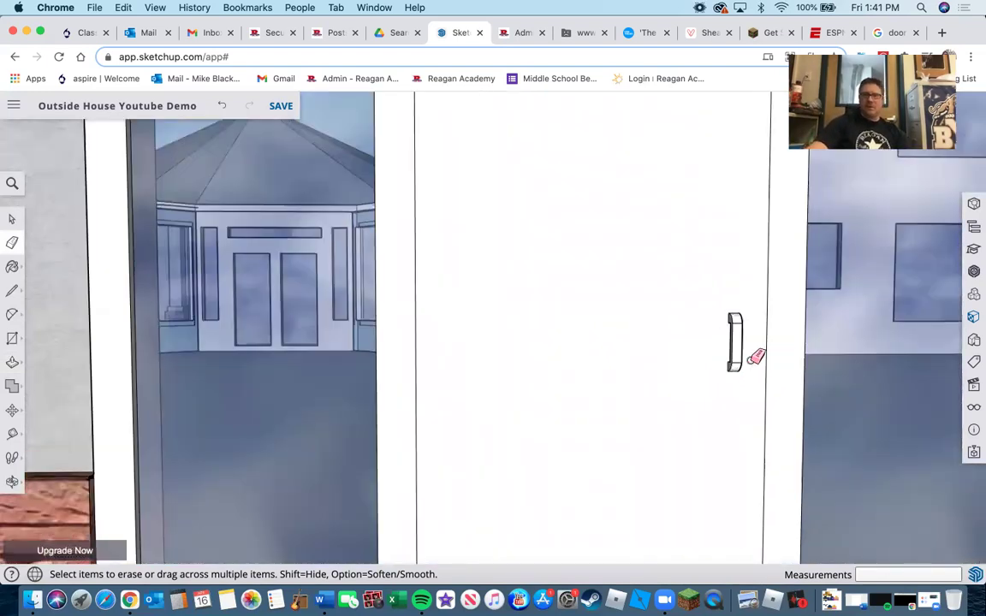
middle_click_drag(524, 379, 730, 328)
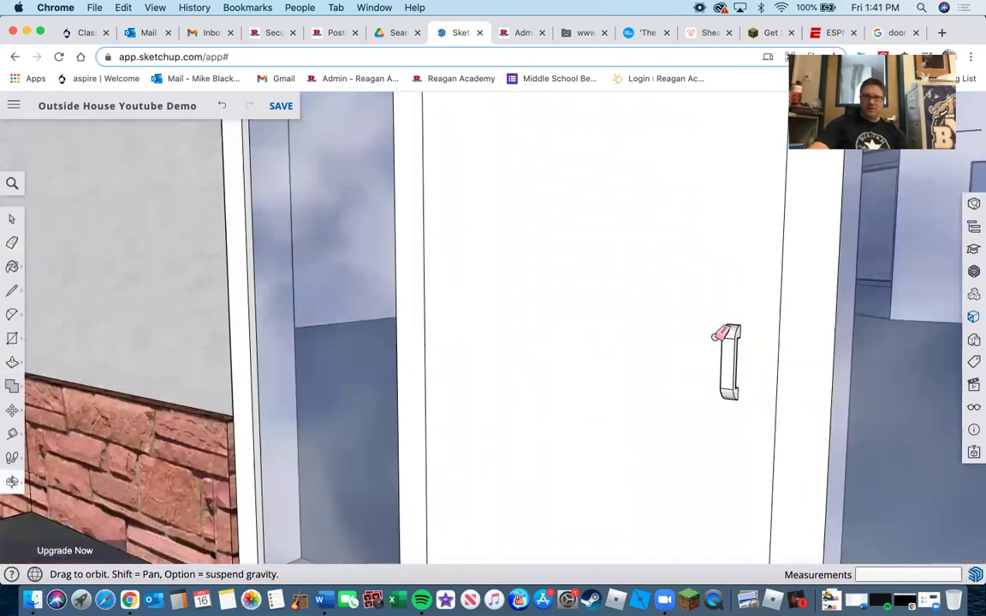
scroll(721, 338, "down", 5)
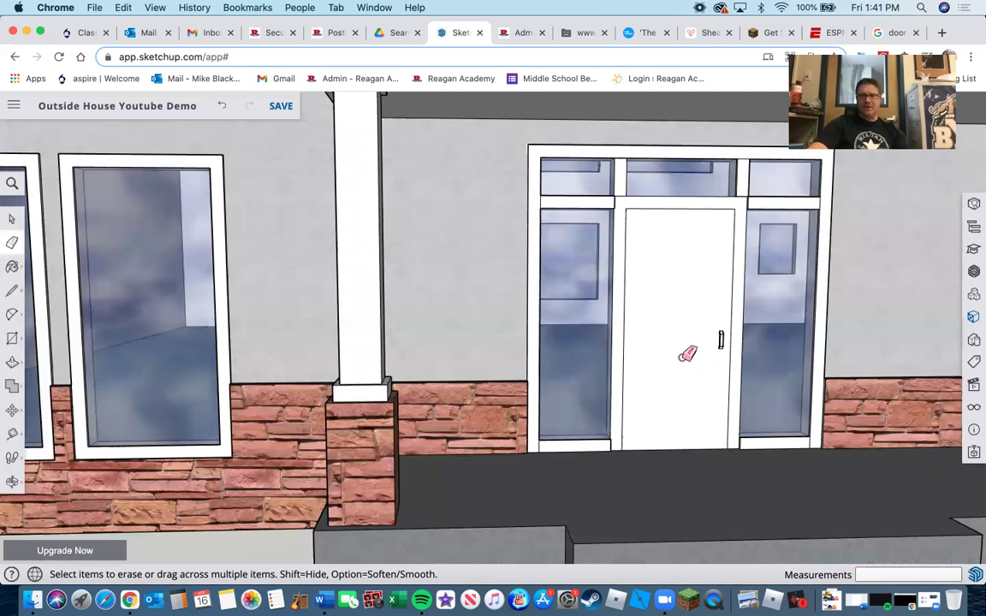
scroll(687, 353, "down", 1)
scroll(638, 352, "down", 5)
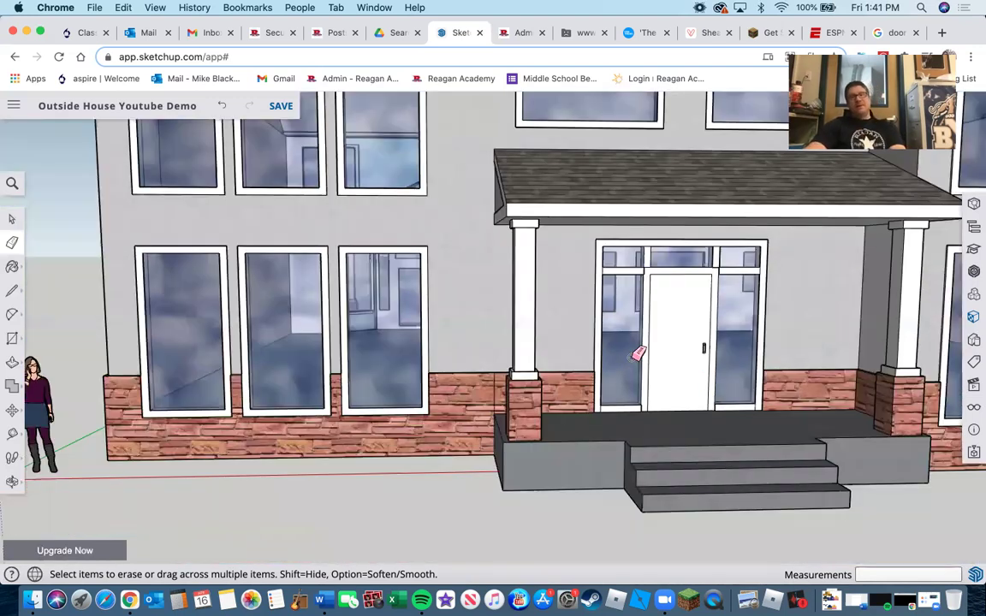
scroll(637, 353, "down", 2)
scroll(650, 377, "down", 5)
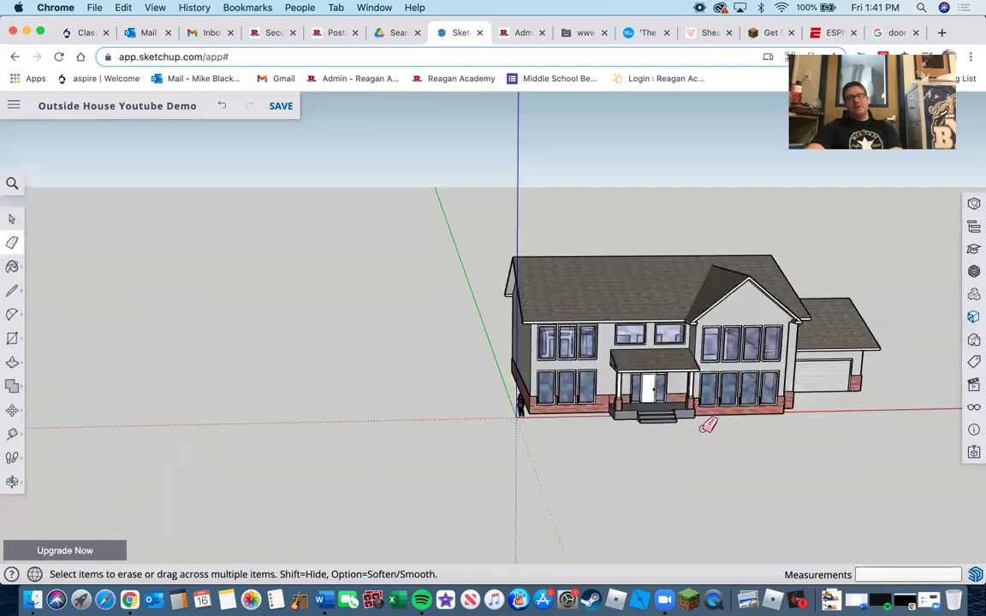
Draw a ground rectangle about 140' by 189' around the house's footprint, working from beneath the model
mouse_move(697, 385)
middle_mouse_down()
mouse_move(620, 342)
mouse_move(625, 325)
middle_mouse_up()
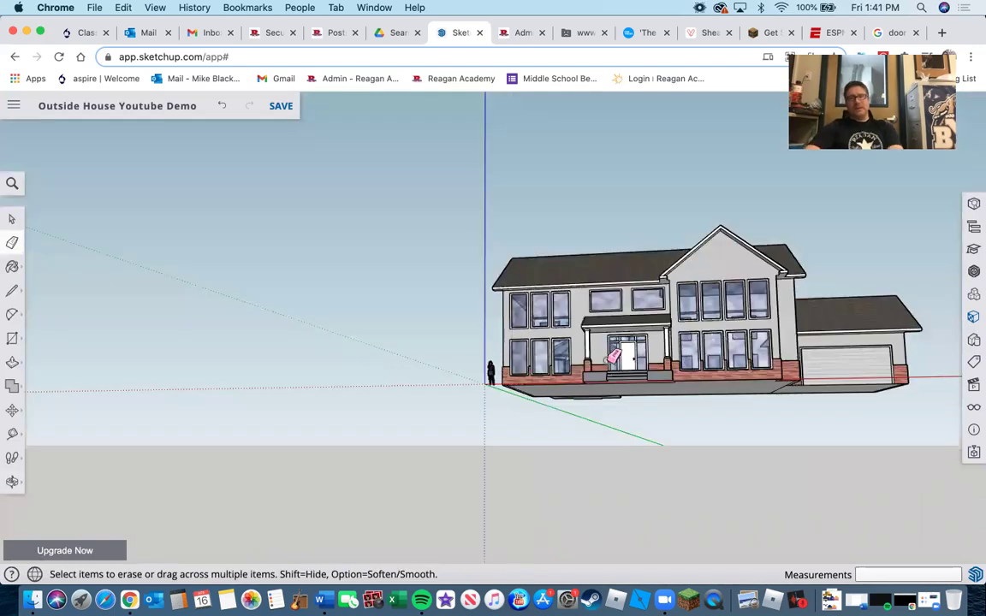
middle_click_drag(623, 346, 634, 242)
mouse_move(638, 293)
middle_mouse_down()
mouse_move(638, 349)
mouse_move(636, 325)
middle_mouse_up()
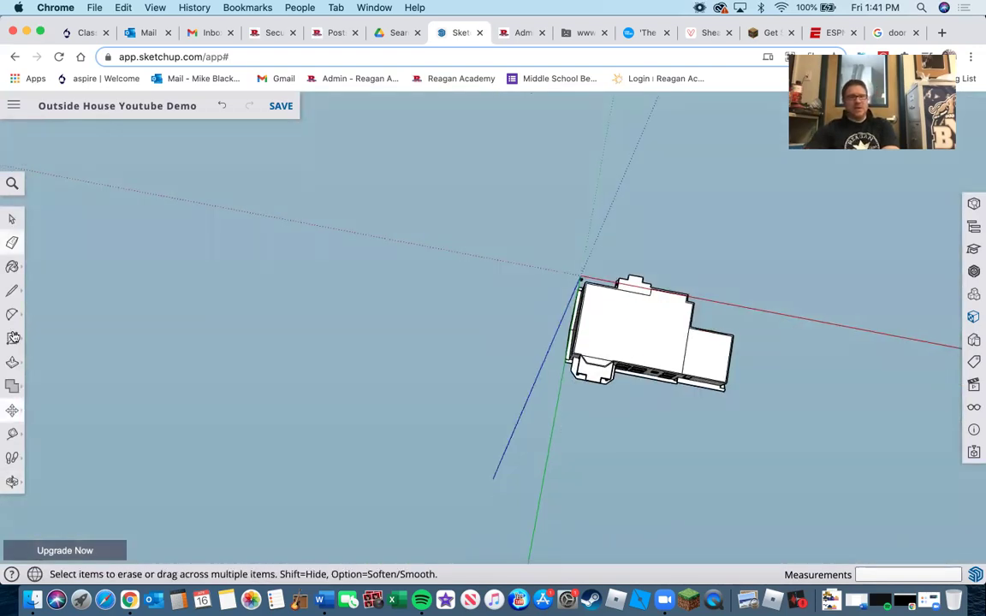
key("r")
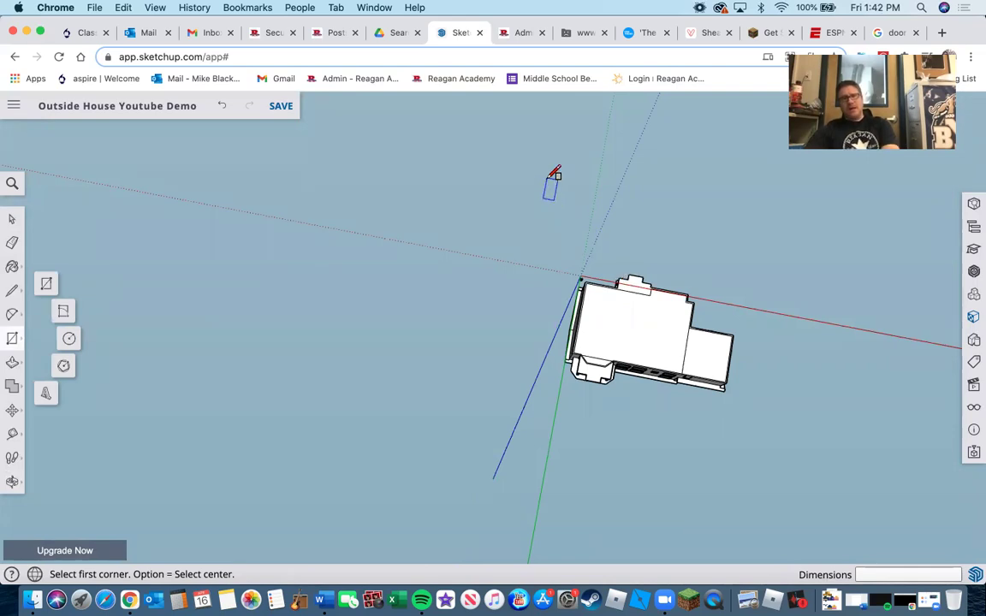
left_click(549, 177)
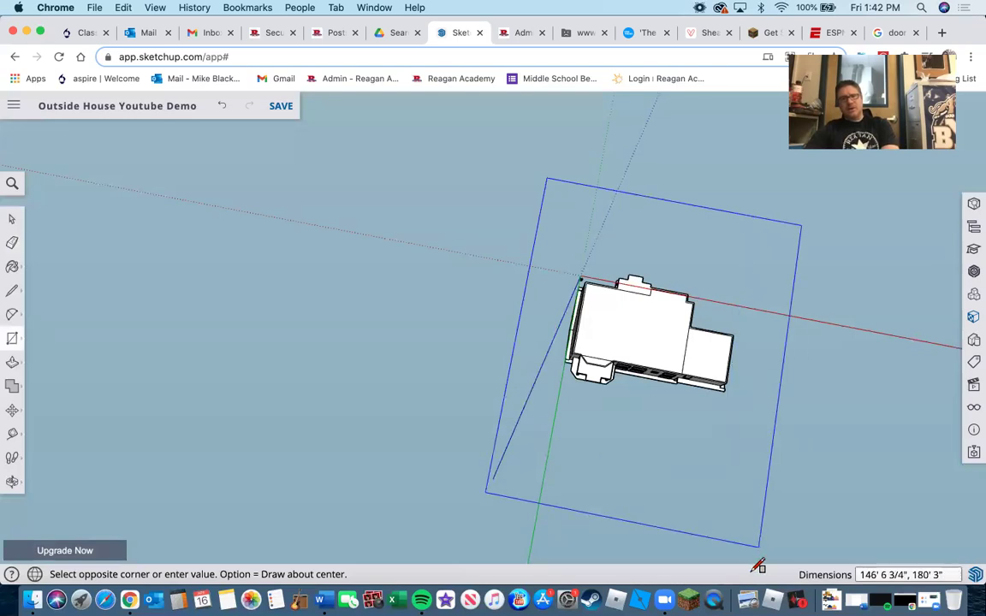
left_click(750, 556)
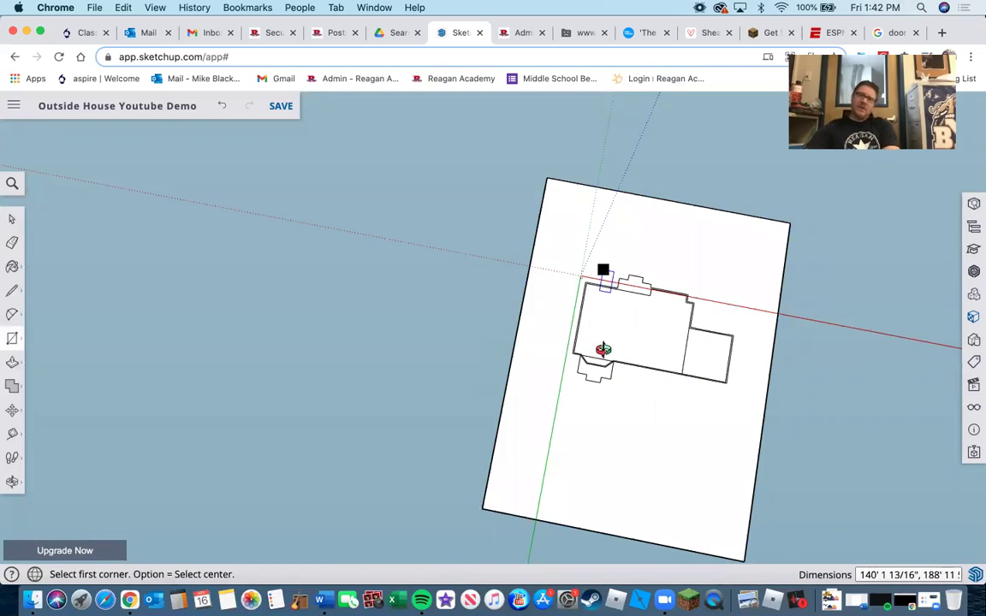
Examine the new ground surface beside and in front of the house, including the area at the porch steps
middle_click_drag(603, 349, 550, 326)
scroll(552, 383, "up", 3)
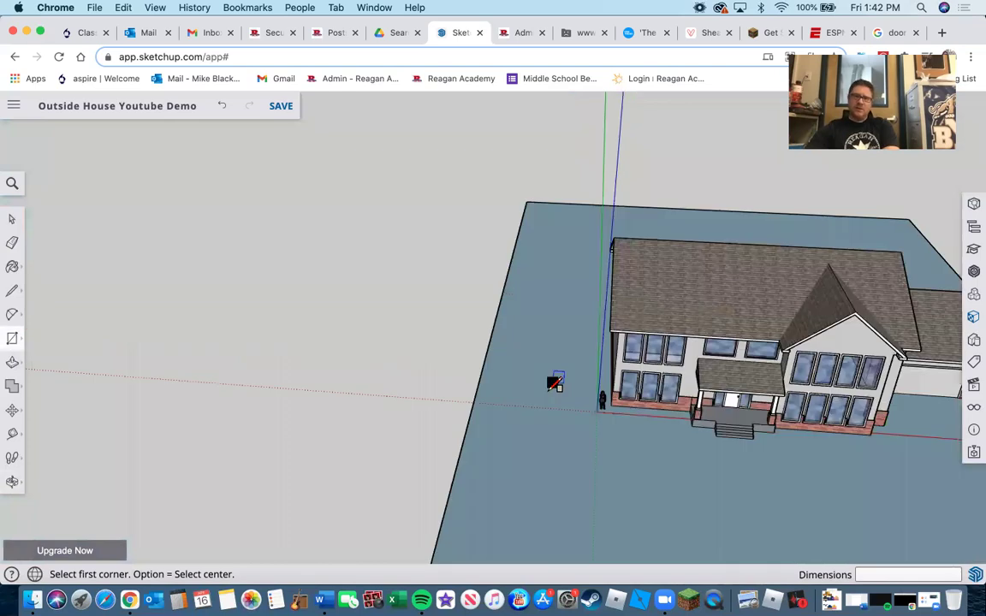
scroll(552, 382, "up", 2)
middle_click_drag(552, 382, 437, 331)
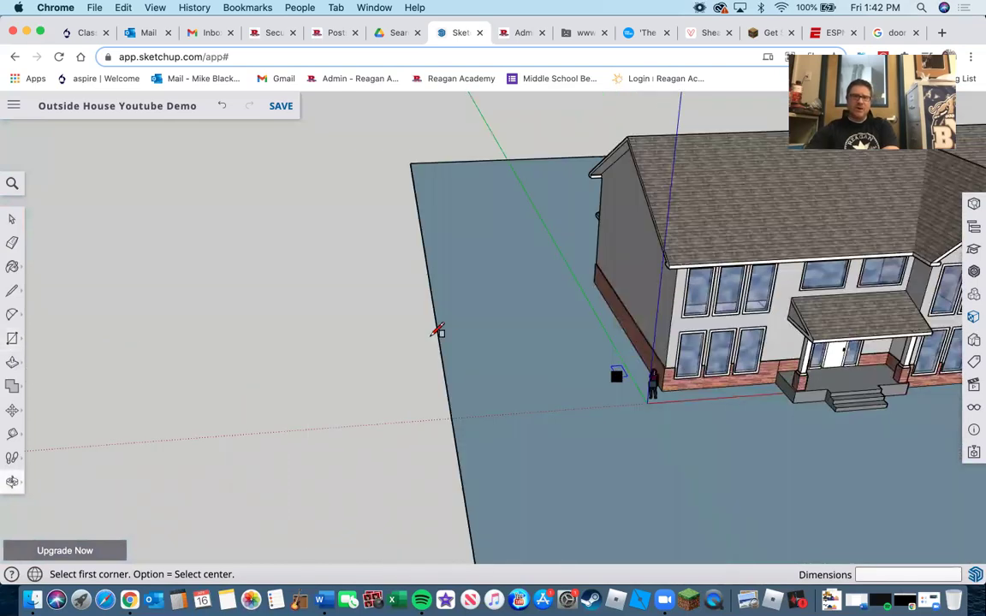
scroll(437, 330, "up", 2)
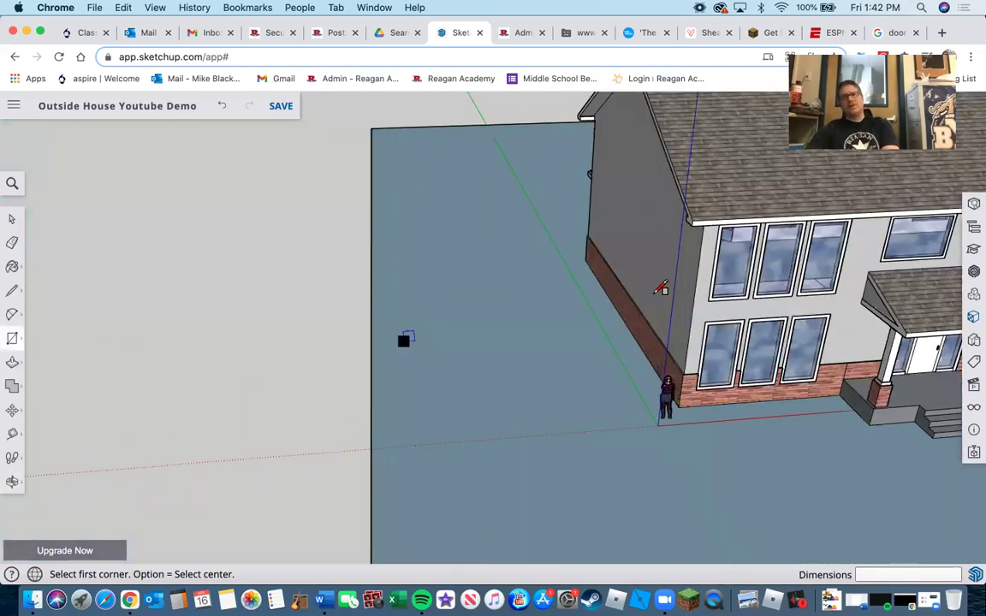
middle_click_drag(488, 339, 561, 334)
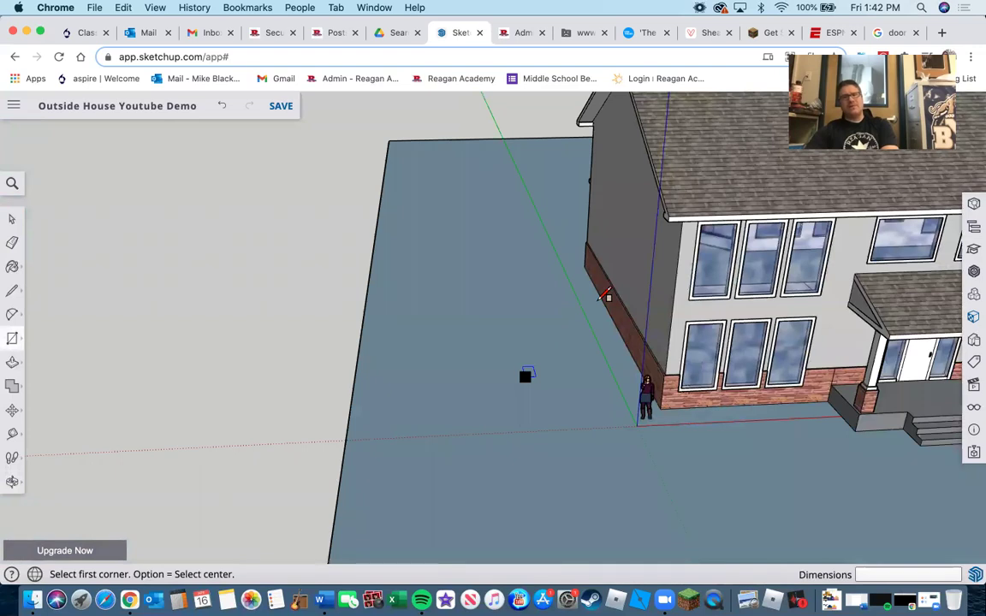
mouse_move(426, 322)
middle_mouse_down()
mouse_move(524, 328)
mouse_move(422, 329)
middle_mouse_up()
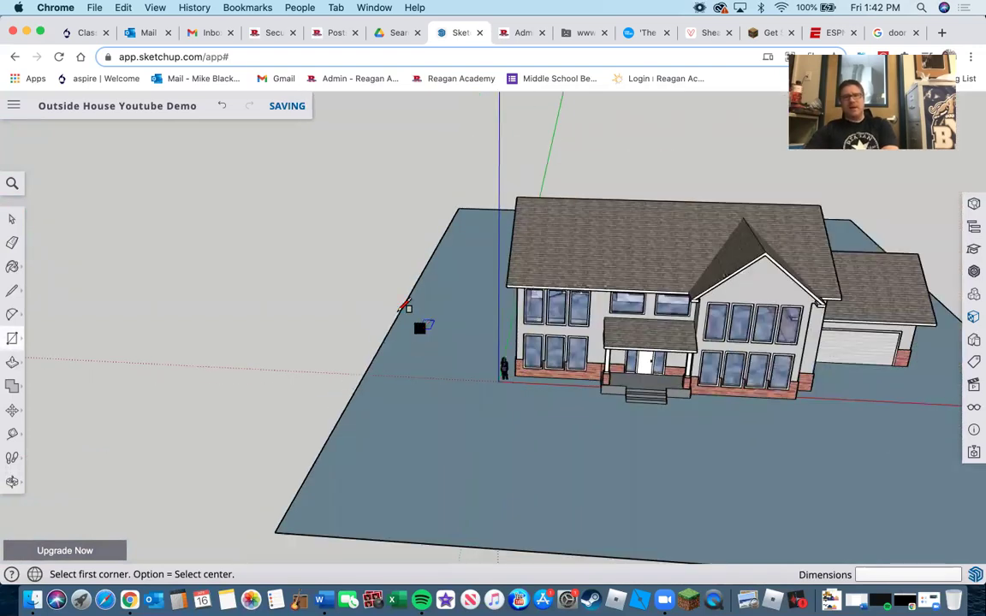
scroll(418, 326, "down", 2)
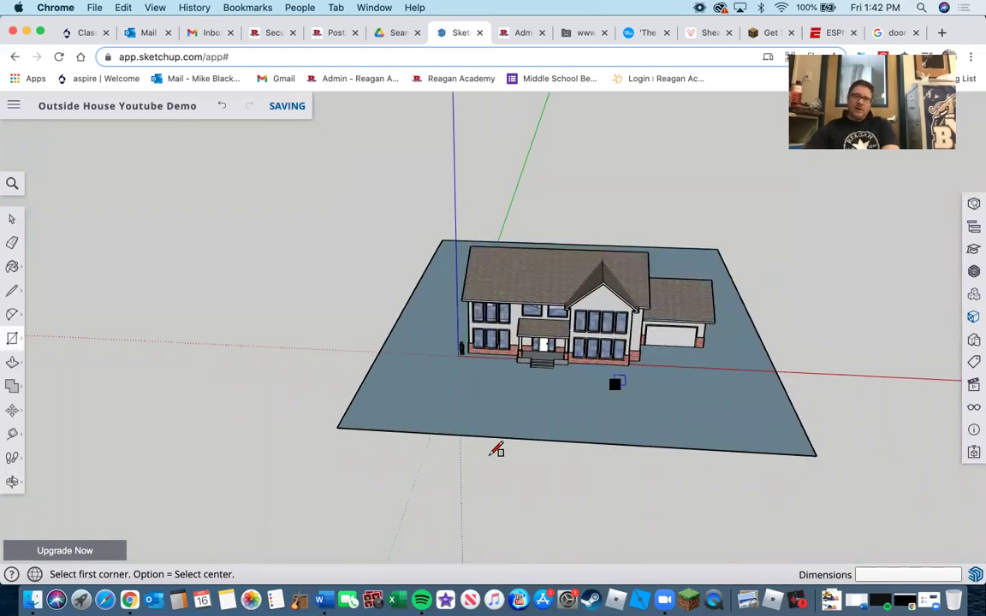
middle_click_drag(496, 449, 550, 423)
scroll(551, 423, "up", 1)
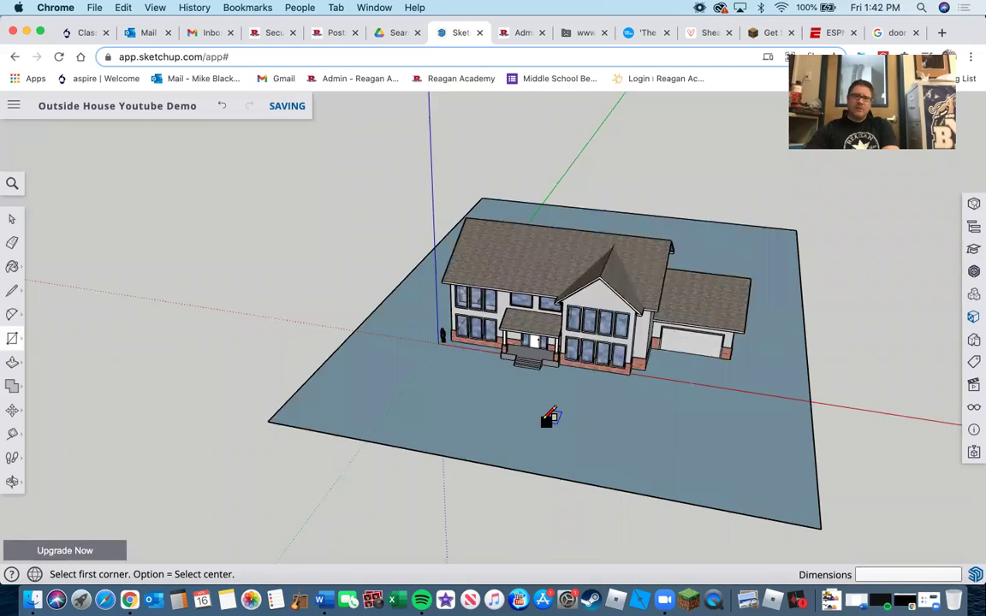
scroll(548, 419, "up", 3)
scroll(543, 415, "up", 3)
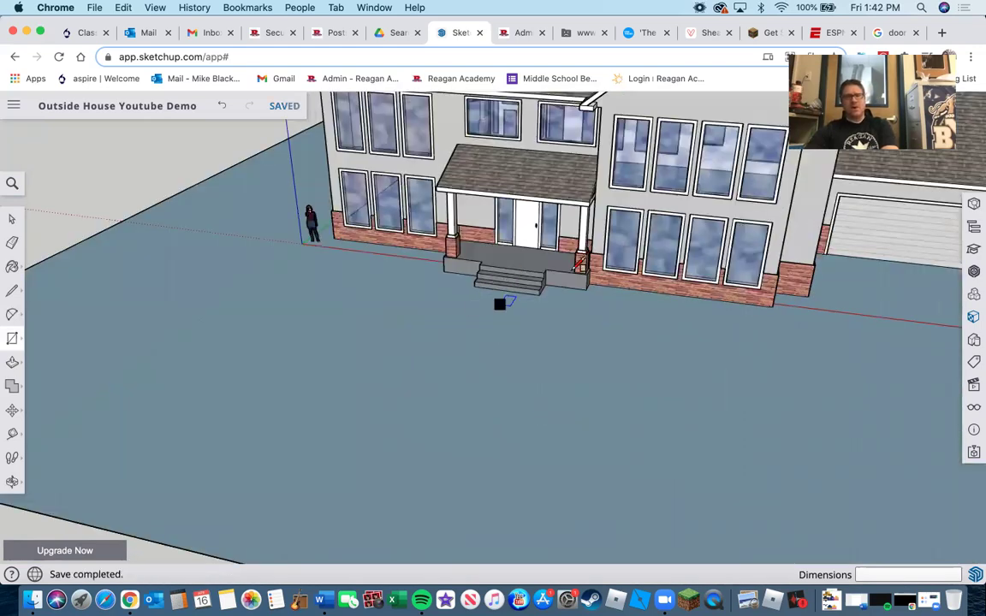
scroll(582, 263, "up", 1)
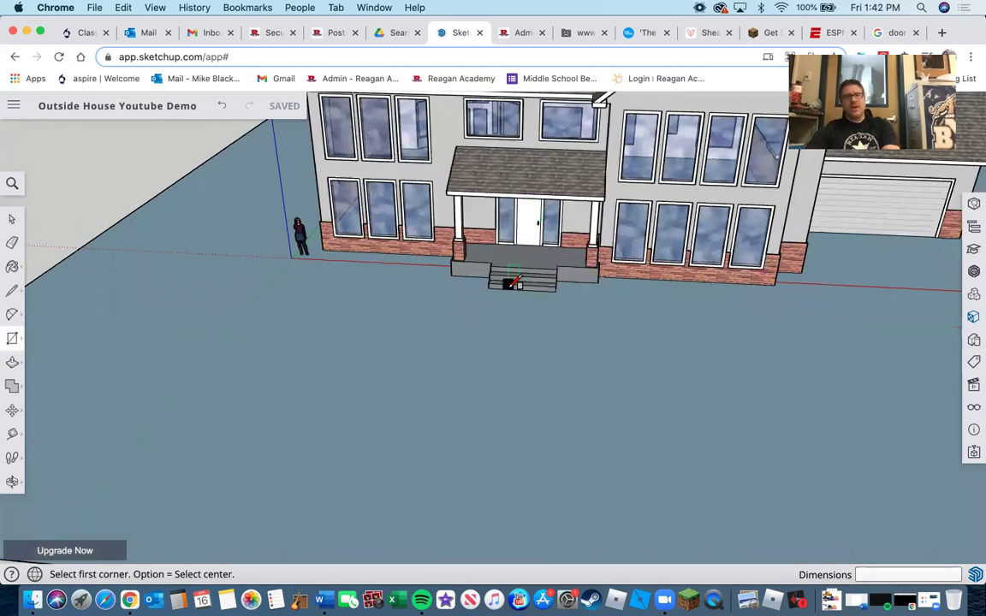
scroll(573, 308, "up", 3)
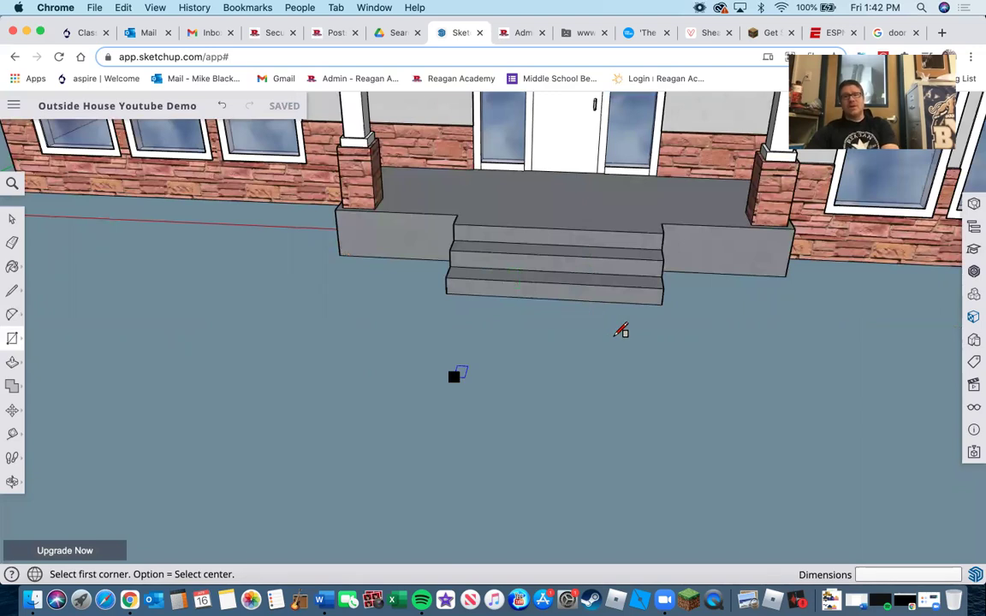
scroll(621, 331, "down", 2)
scroll(612, 331, "down", 3)
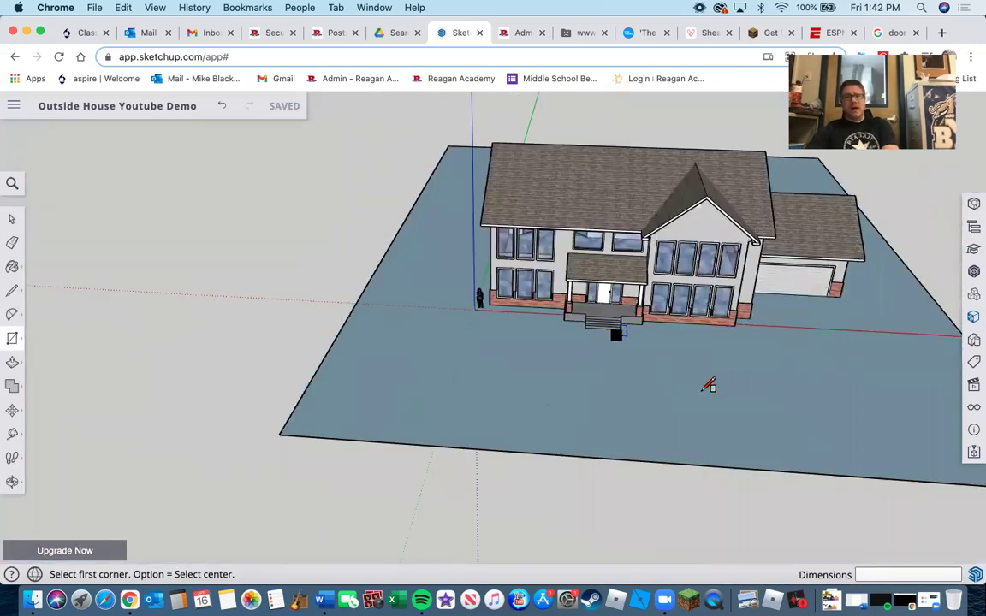
Inspect the ground behind the house near the garage's back door and rear porch, and return to the front view
mouse_move(709, 385)
middle_mouse_down()
mouse_move(337, 343)
mouse_move(399, 549)
mouse_move(406, 491)
middle_mouse_up()
scroll(406, 492, "up", 3)
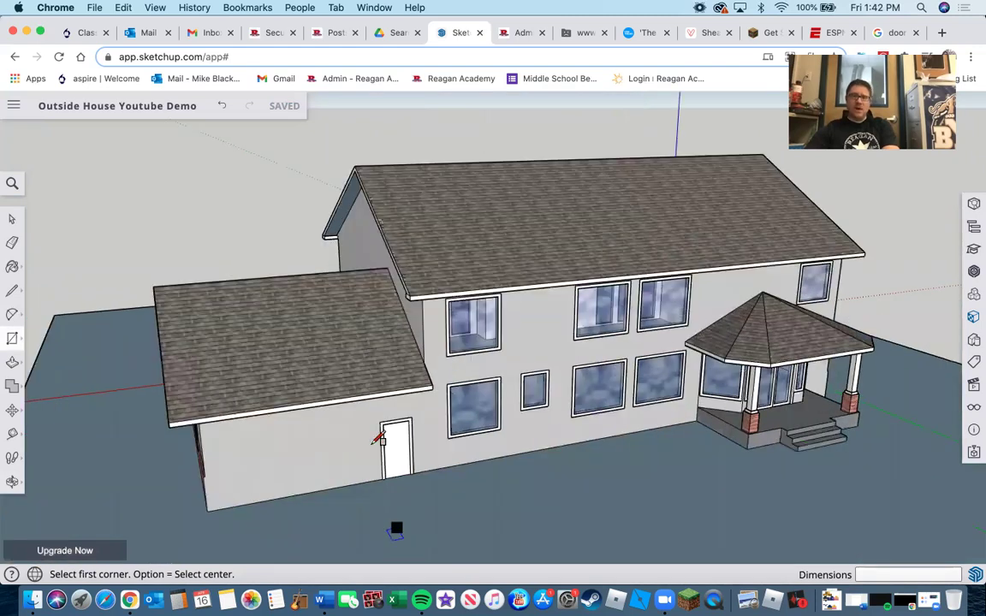
scroll(378, 440, "up", 5)
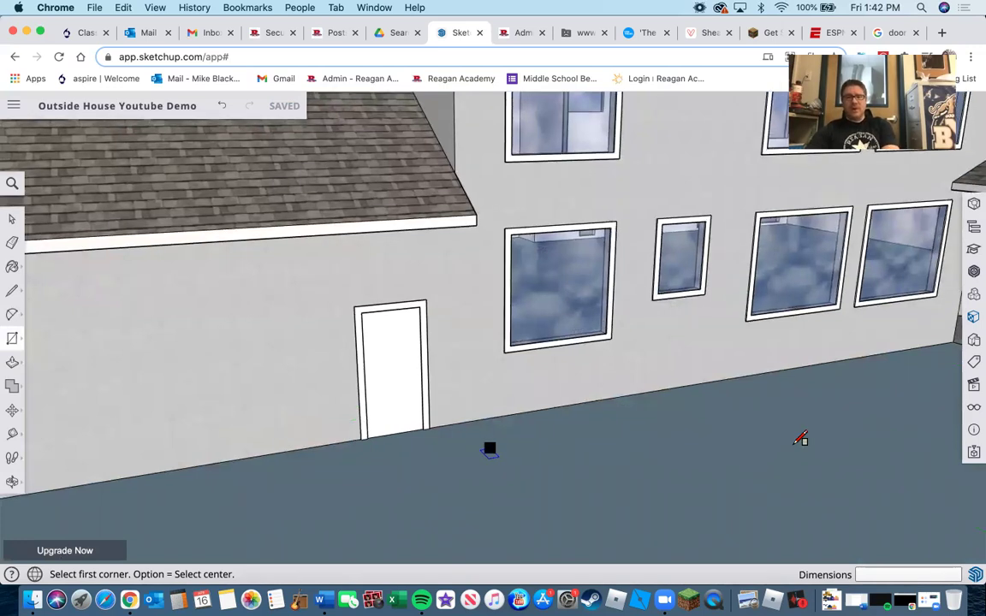
scroll(693, 524, "down", 10)
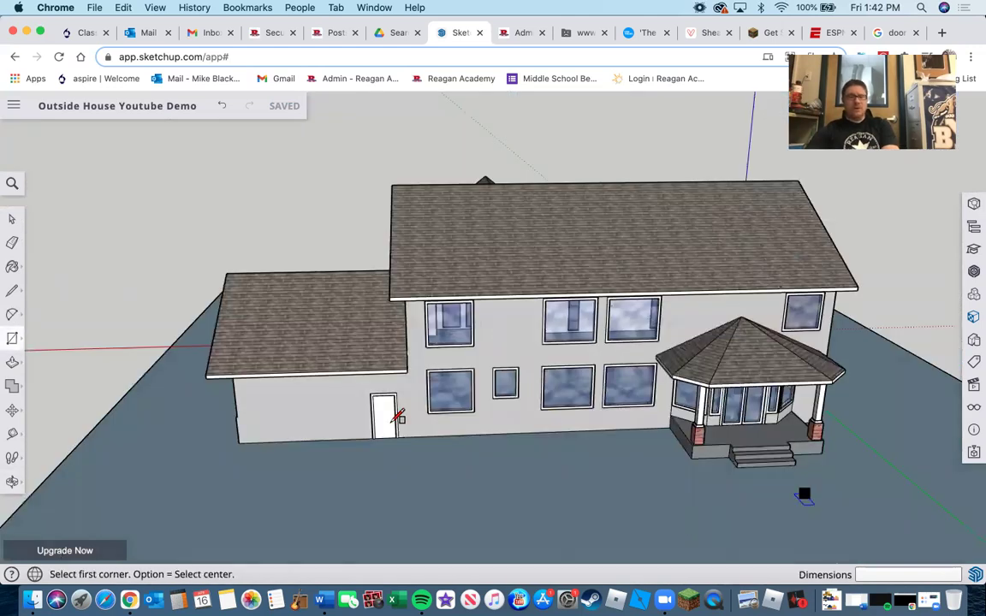
scroll(368, 444, "up", 4)
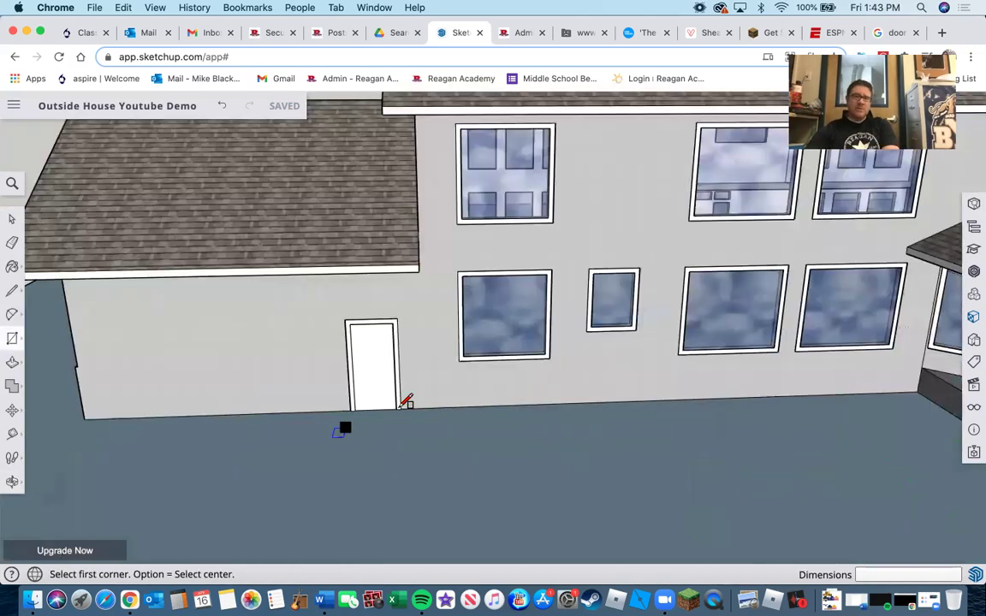
scroll(322, 403, "up", 4)
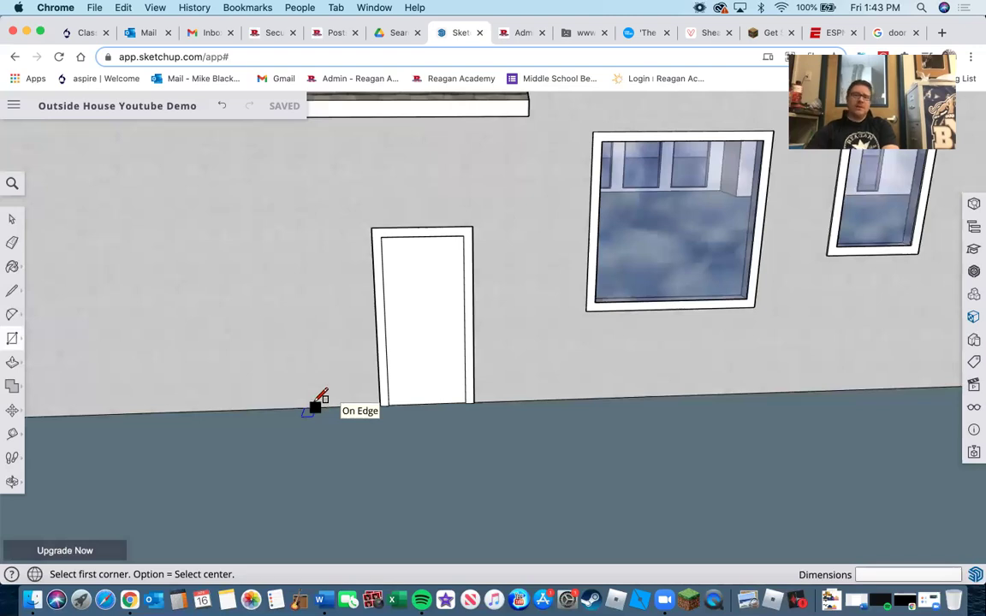
scroll(334, 438, "down", 10)
middle_click_drag(334, 438, 440, 450)
middle_click_drag(635, 461, 497, 488)
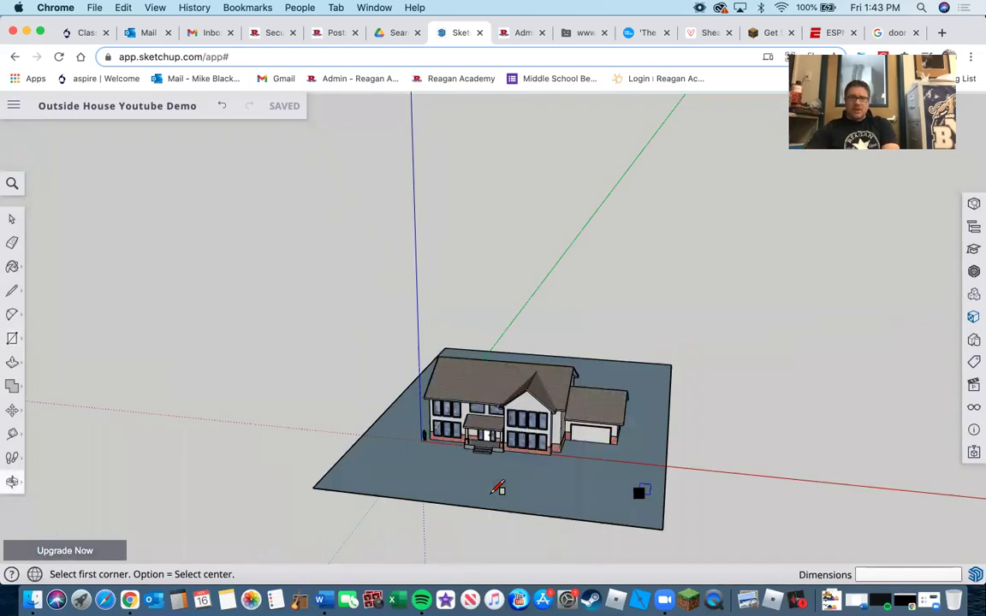
scroll(486, 452, "up", 5)
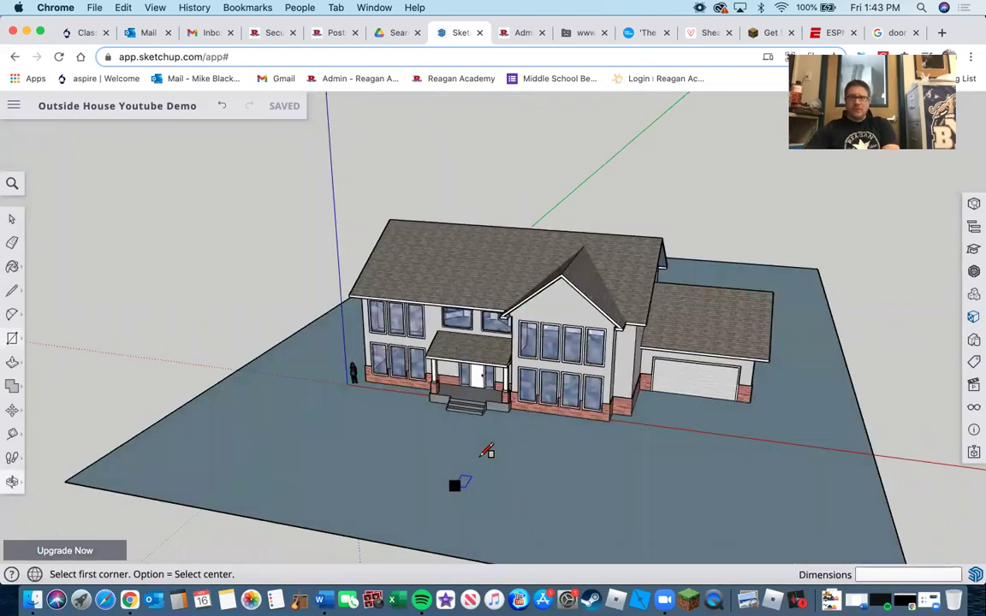
Place a guide line on the ground in line with the base of the garage's outer side wall, running past its front corner
scroll(802, 423, "up", 3)
scroll(806, 451, "down", 3)
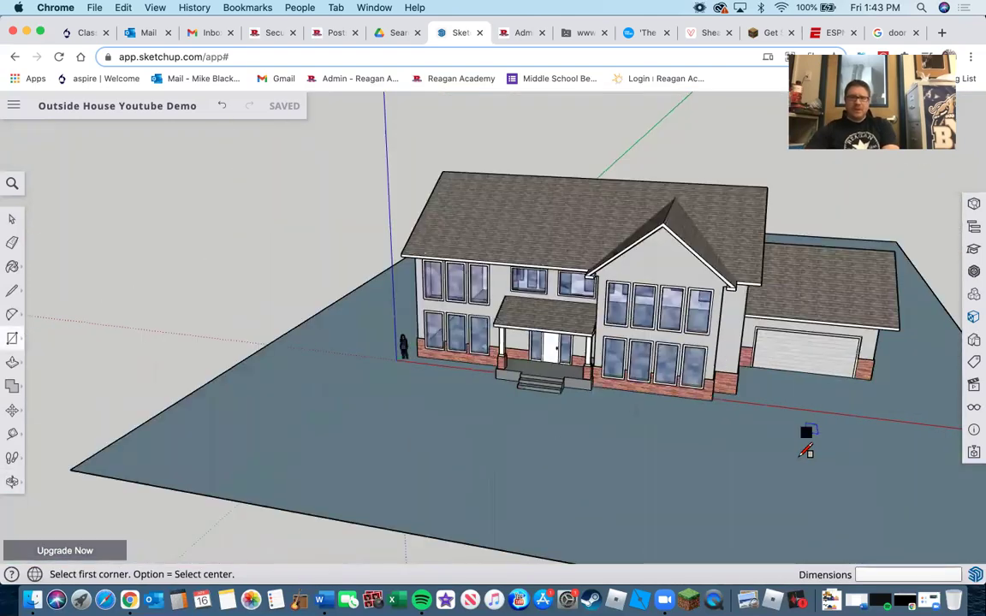
scroll(365, 434, "down", 3)
middle_click_drag(365, 434, 474, 533)
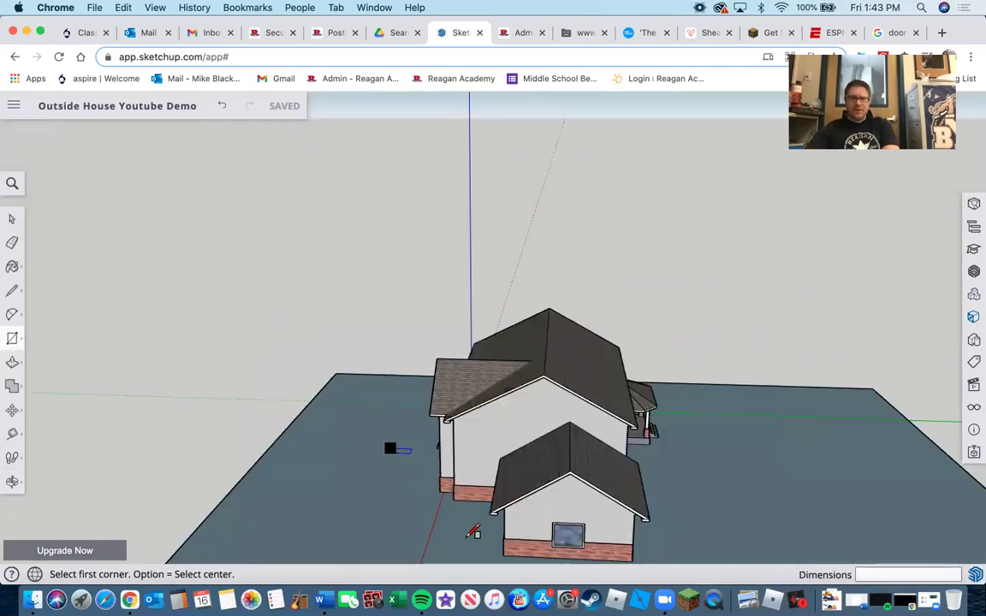
scroll(473, 533, "down", 3)
middle_click_drag(578, 504, 579, 504)
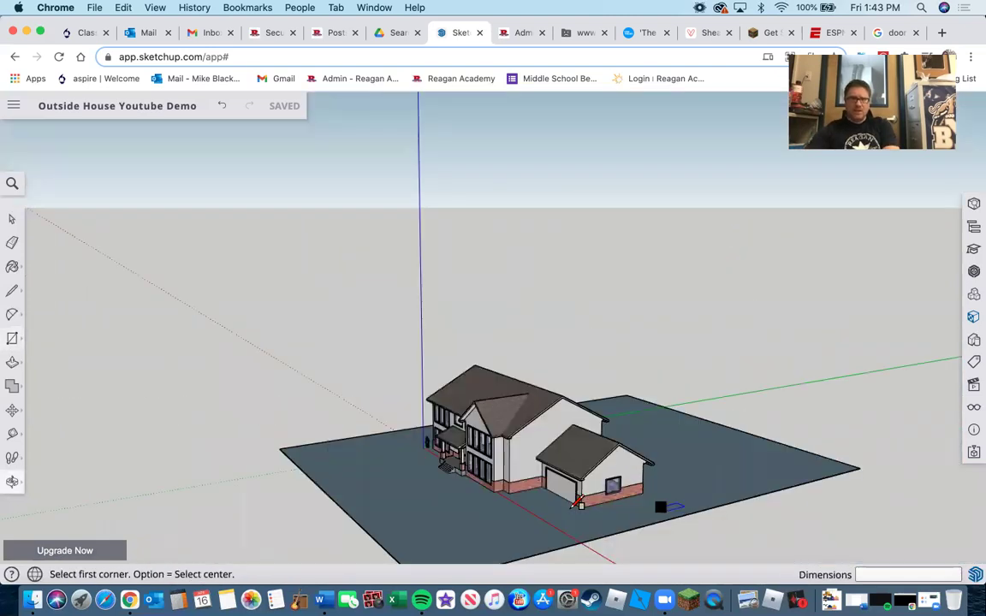
scroll(19, 389, "up", 5)
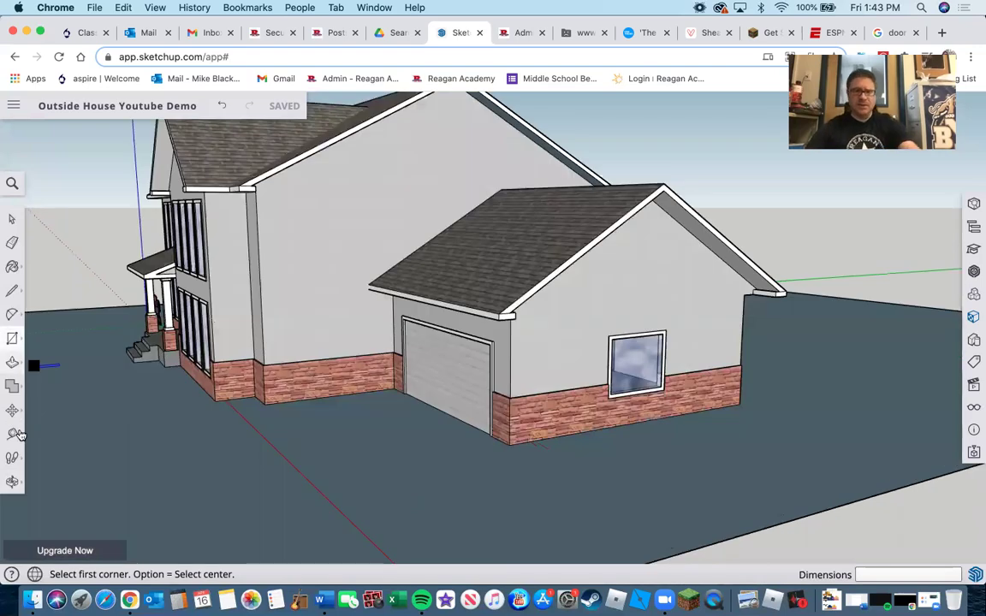
key("t")
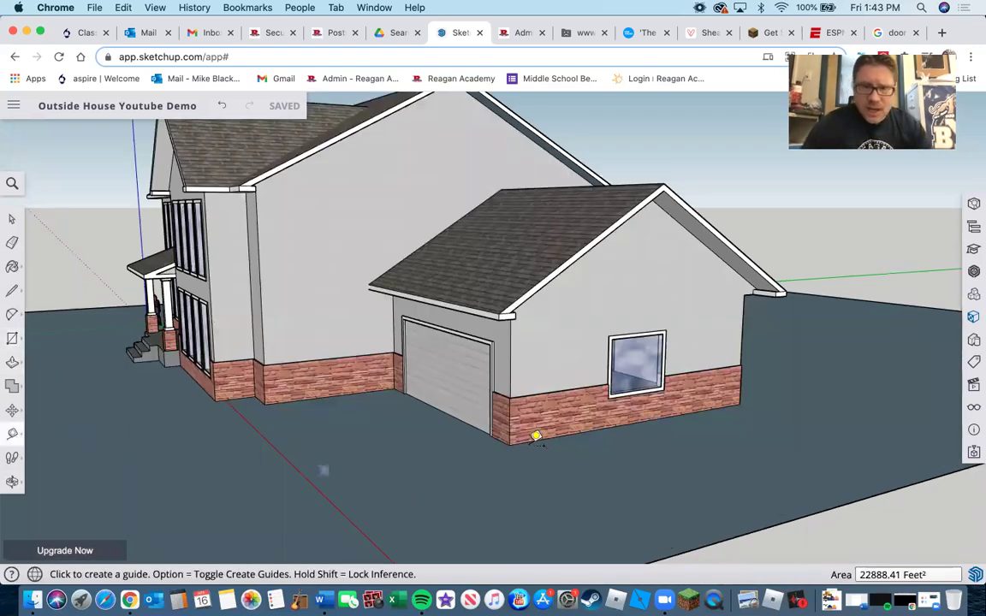
scroll(517, 391, "up", 5)
left_click(517, 388)
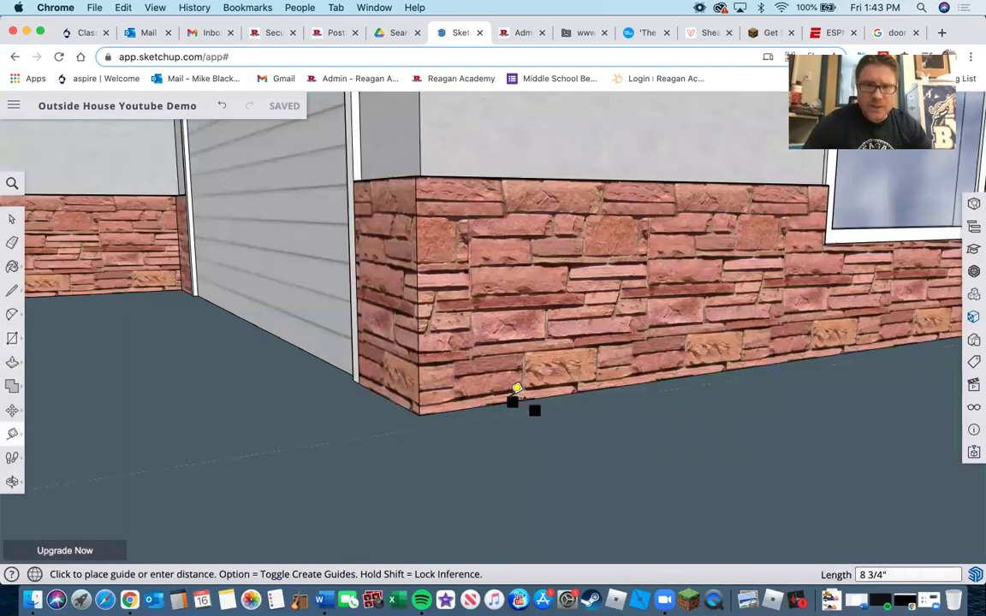
left_click(516, 390)
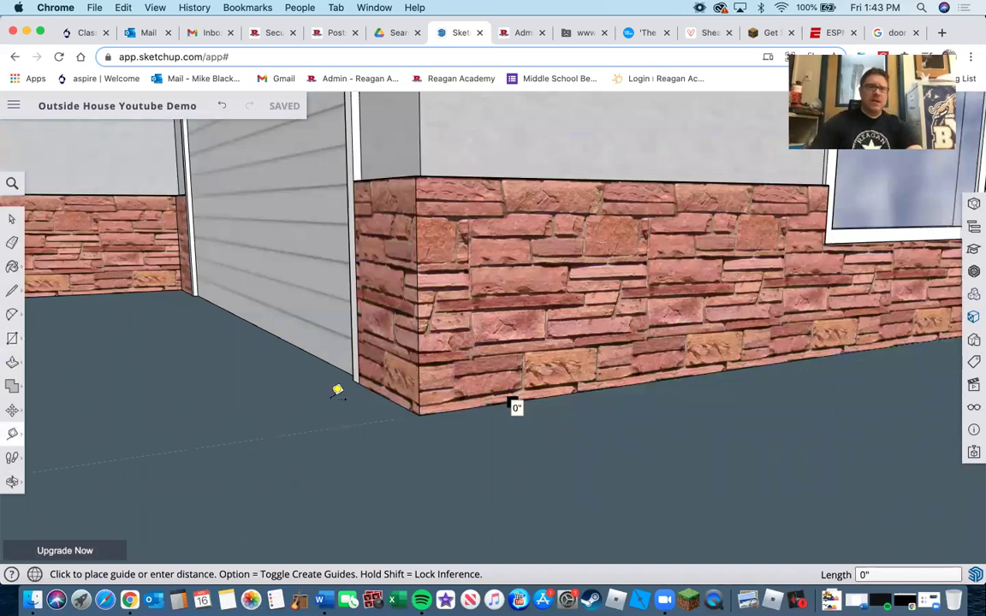
left_click(338, 391)
scroll(259, 377, "down", 6)
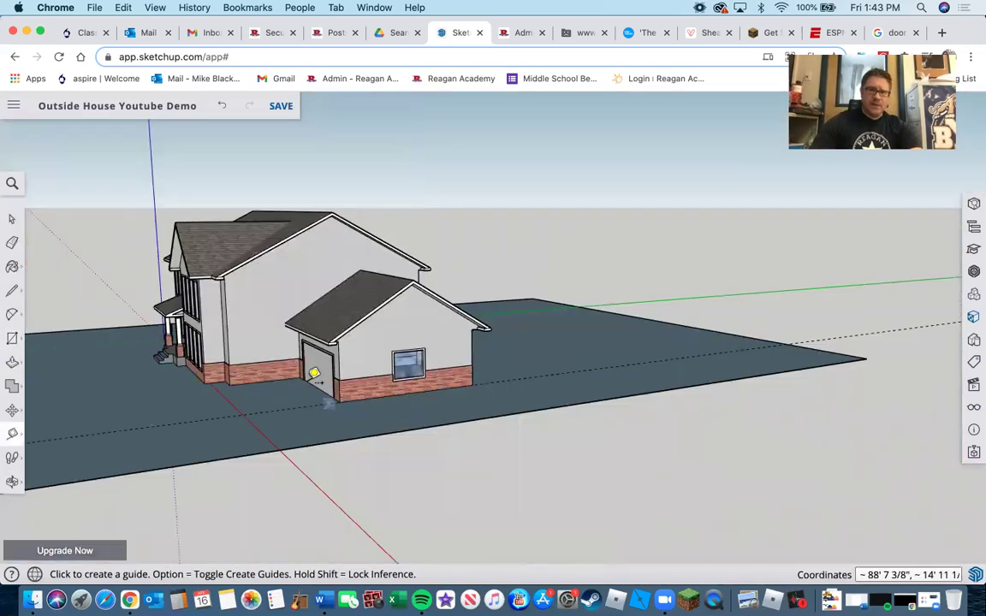
Place a second, parallel guide on the ground along the base of the house's side wall beside the garage door
scroll(345, 367, "up", 5)
scroll(345, 370, "up", 2)
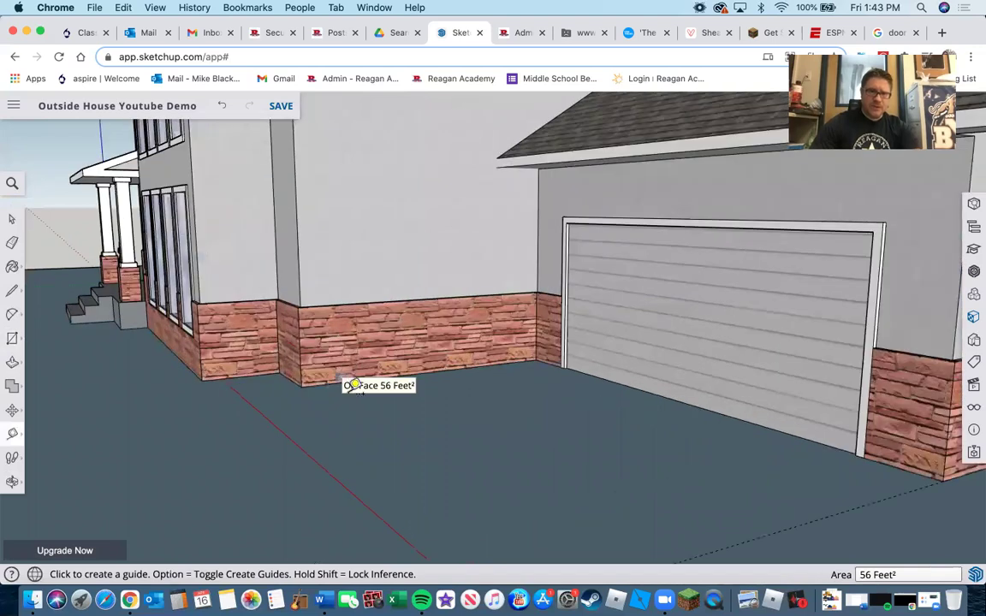
scroll(350, 383, "up", 4)
left_click(350, 391)
left_click(359, 389)
scroll(359, 389, "down", 1)
scroll(333, 481, "down", 8)
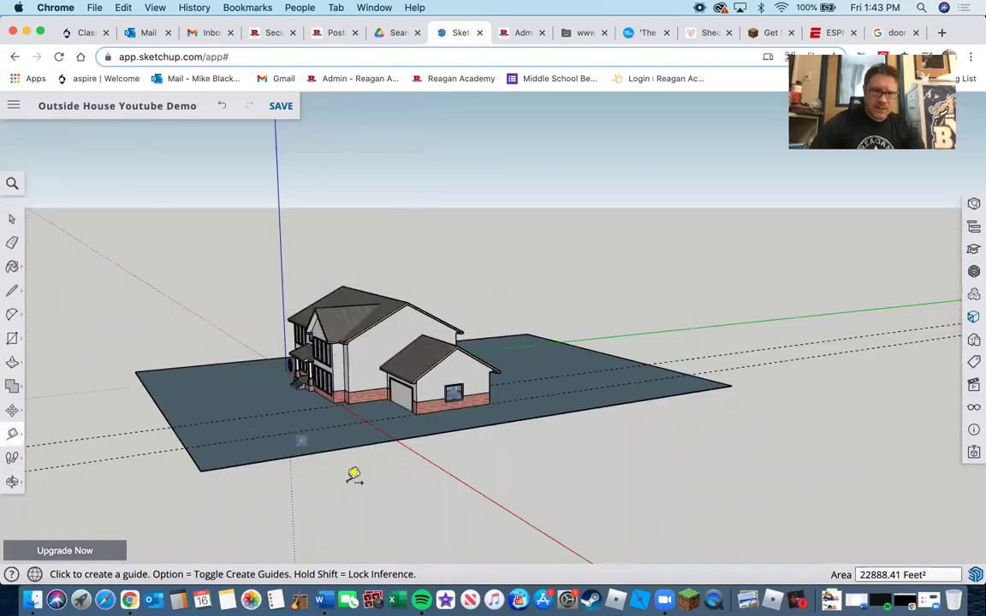
scroll(257, 471, "up", 1)
scroll(88, 465, "up", 3)
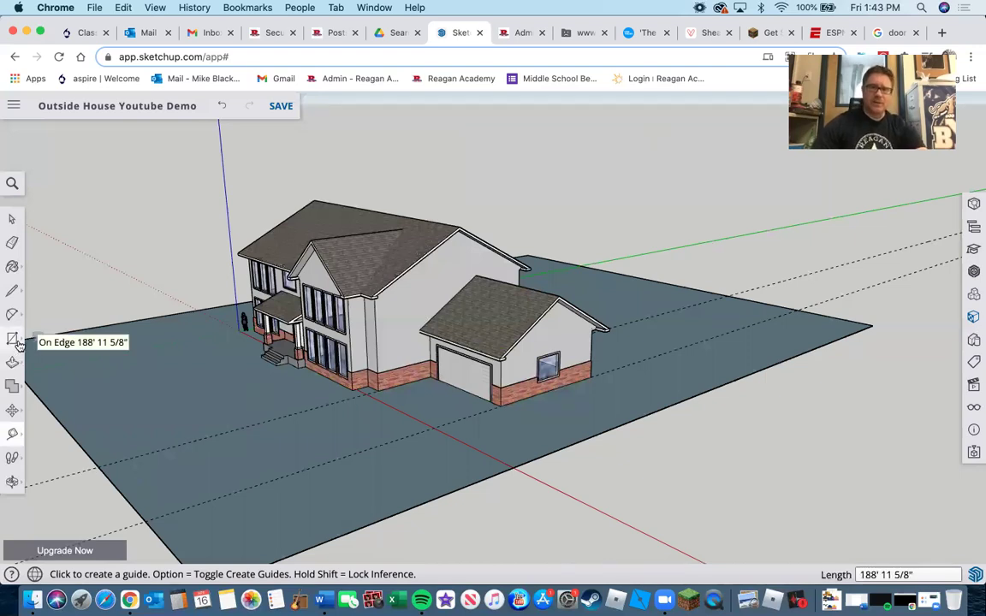
Draw a driveway rectangle 24' by about 70' 3" between the two guides, from the front ground edge to the garage's outer front corner
key("r")
left_click(99, 467)
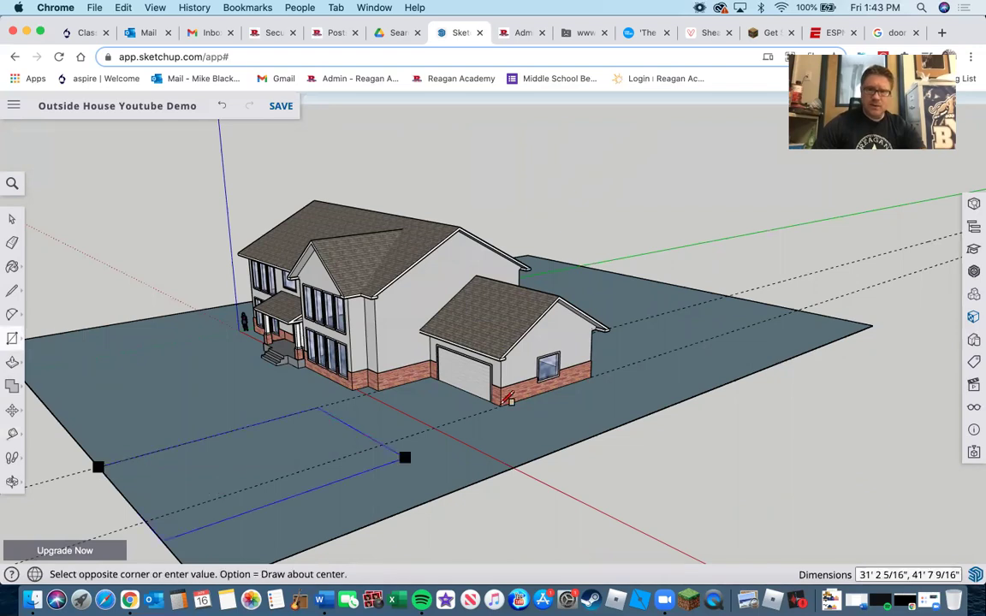
scroll(508, 399, "up", 3)
scroll(528, 405, "up", 3)
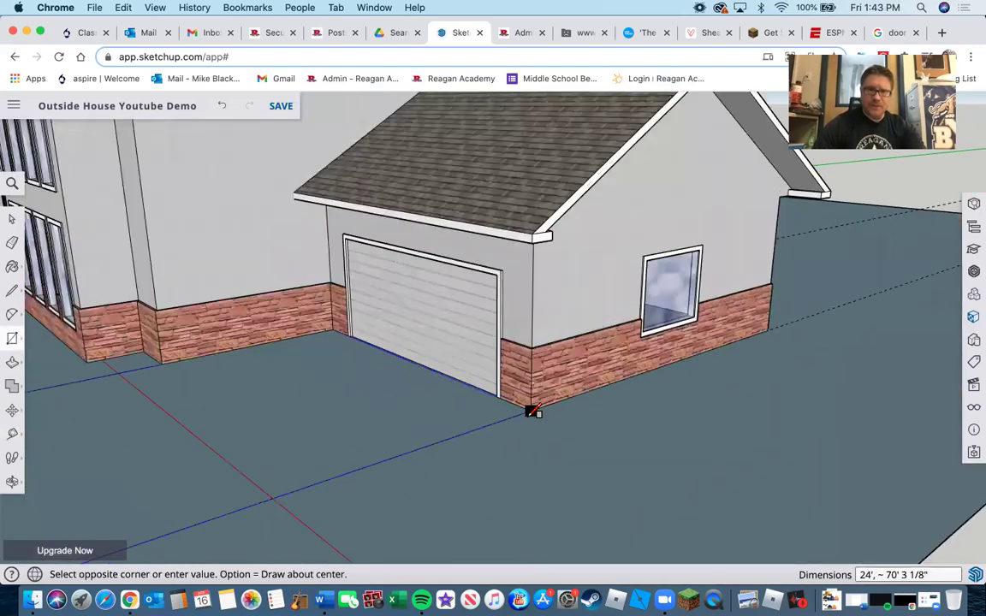
scroll(532, 412, "up", 2)
left_click(532, 411)
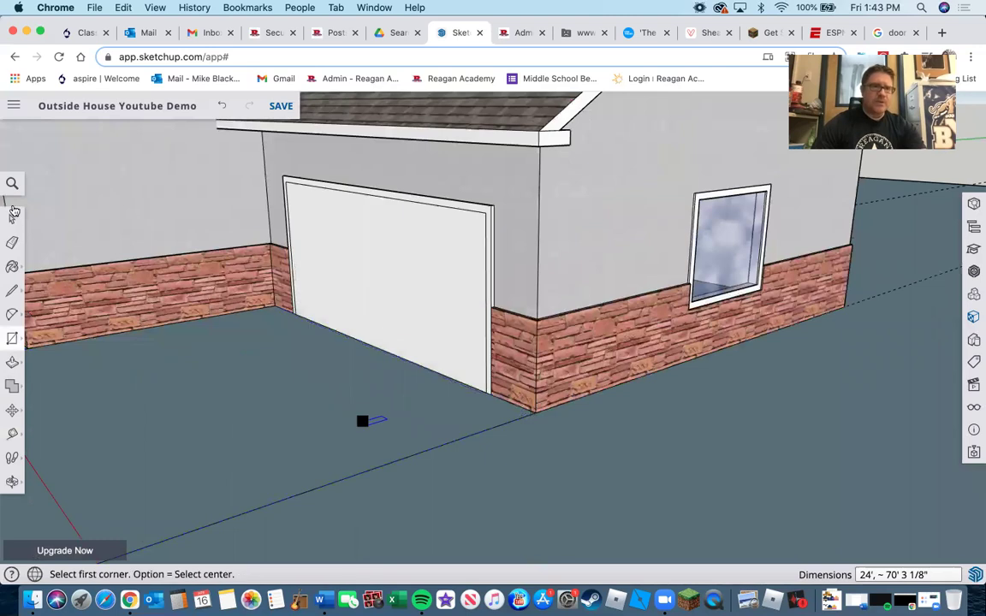
scroll(368, 377, "down", 5)
scroll(381, 363, "up", 5)
Erase the driveway edge line running across the foot of the garage door so the surface reaches the recessed door
key("space")
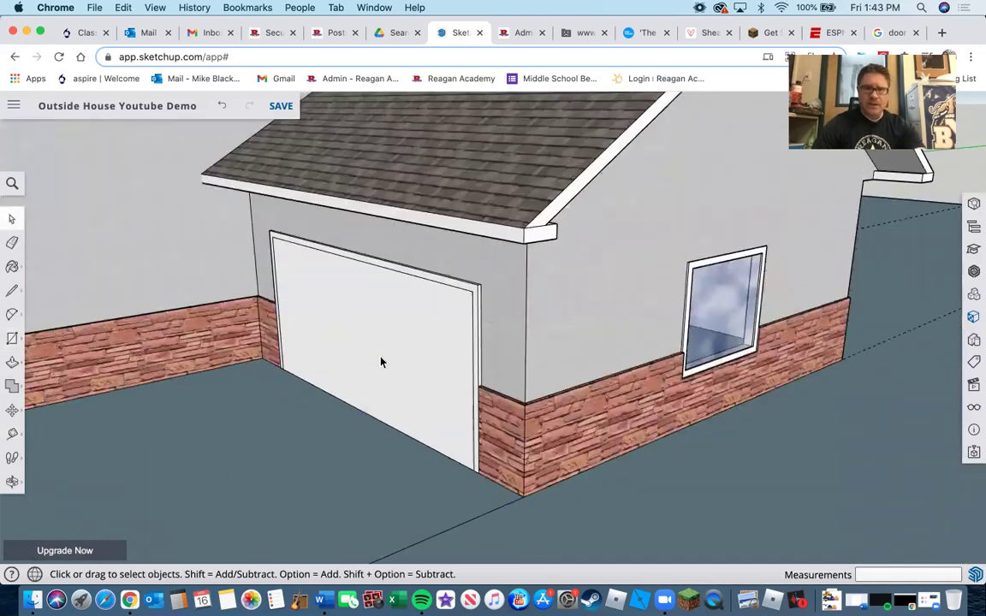
scroll(378, 365, "up", 1)
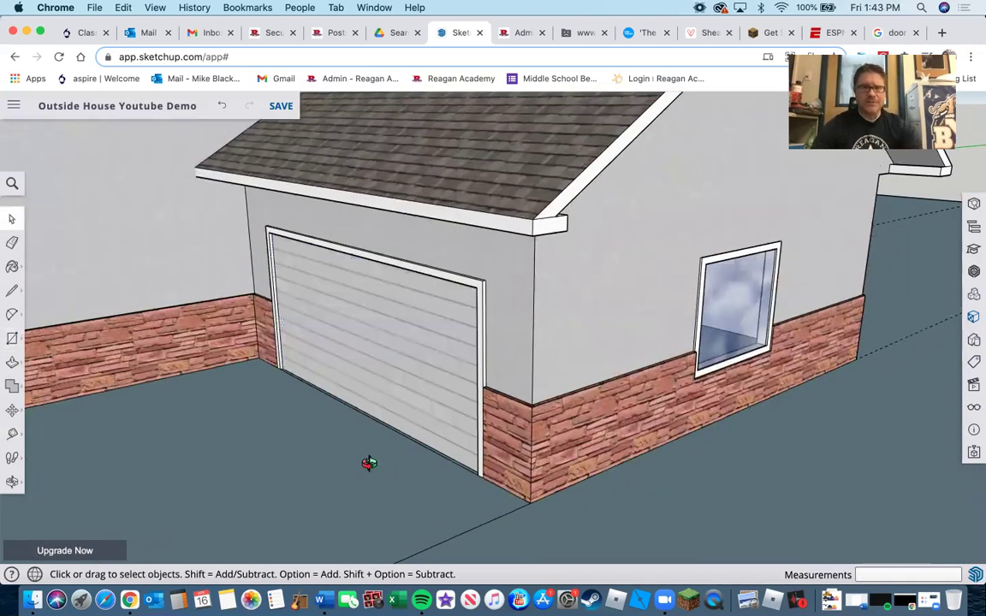
middle_click_drag(391, 468, 417, 466)
scroll(419, 453, "up", 5)
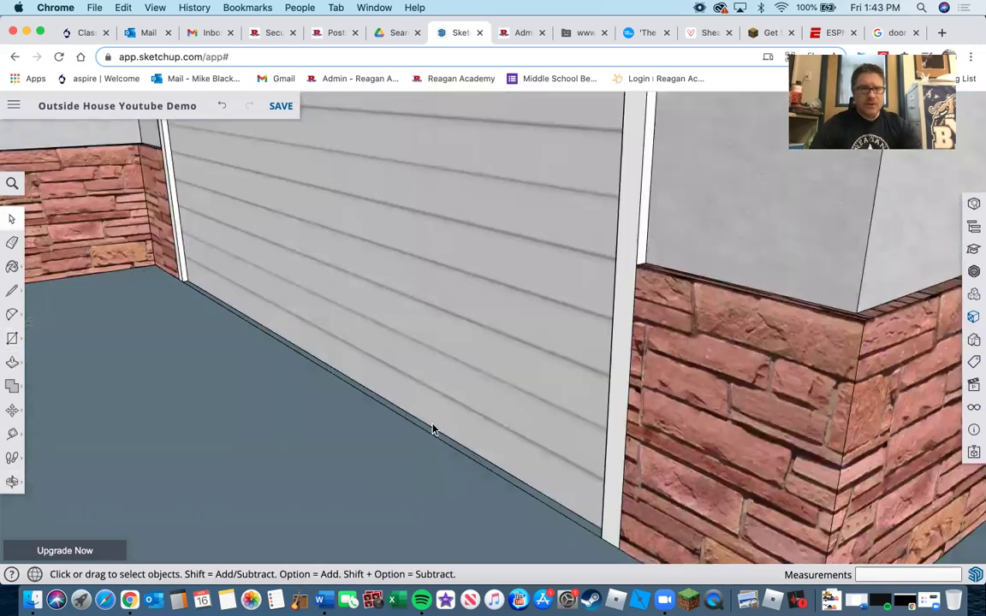
left_click(12, 242)
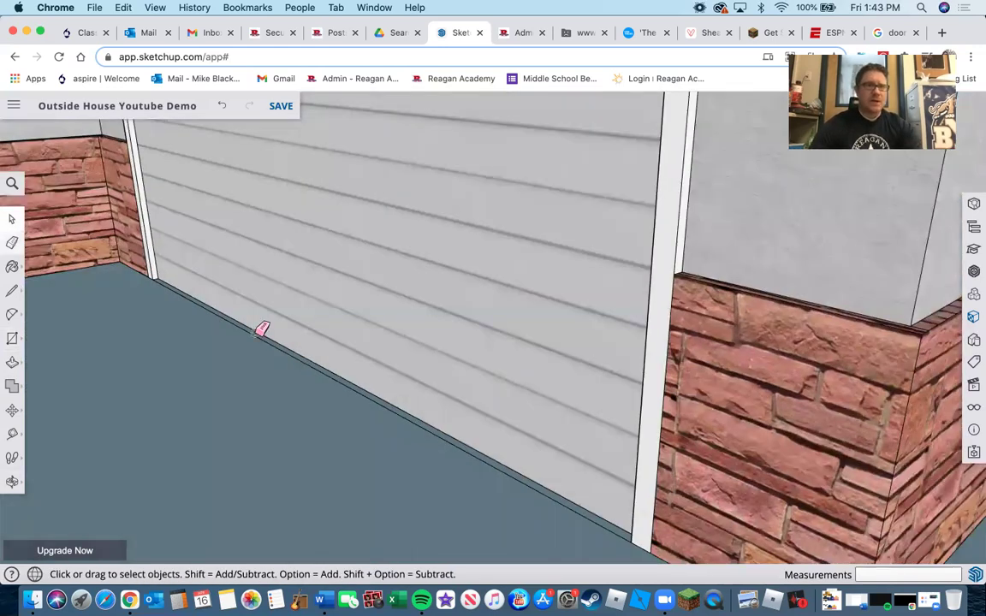
left_click(262, 332)
scroll(239, 377, "down", 10)
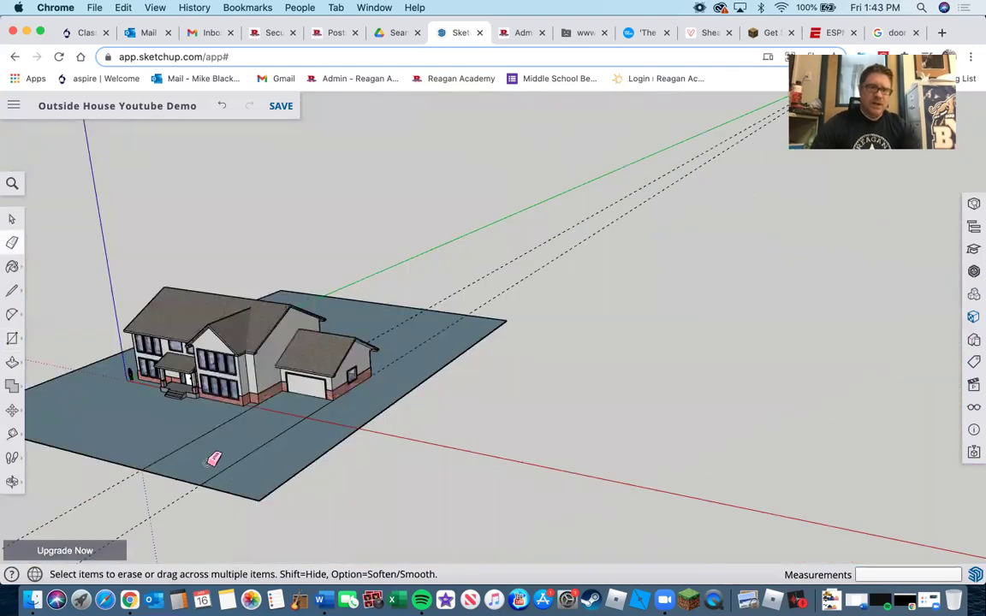
Browse the material library and open the Asphalt and Concrete collection
scroll(214, 459, "up", 3)
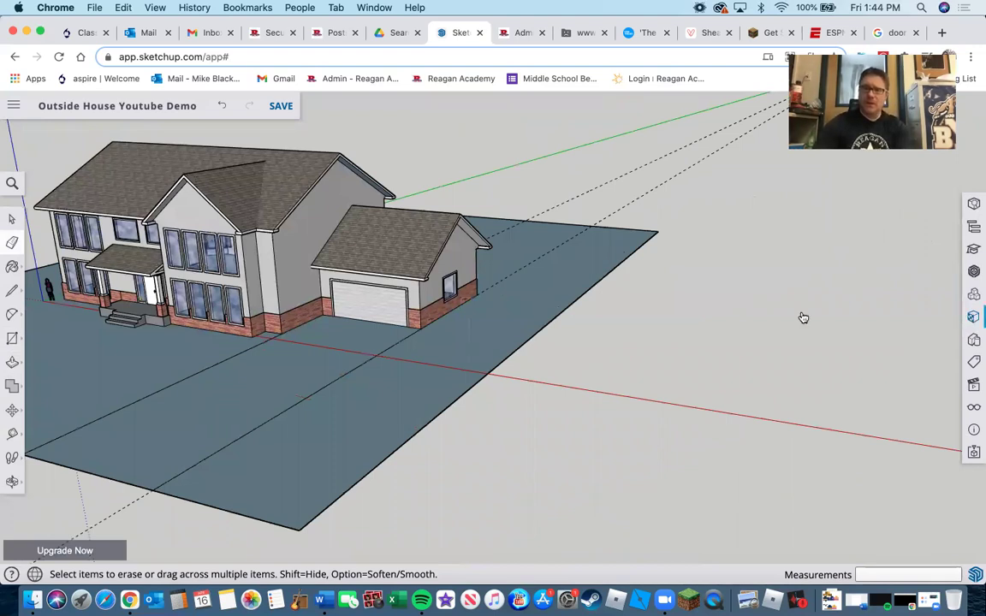
key("b")
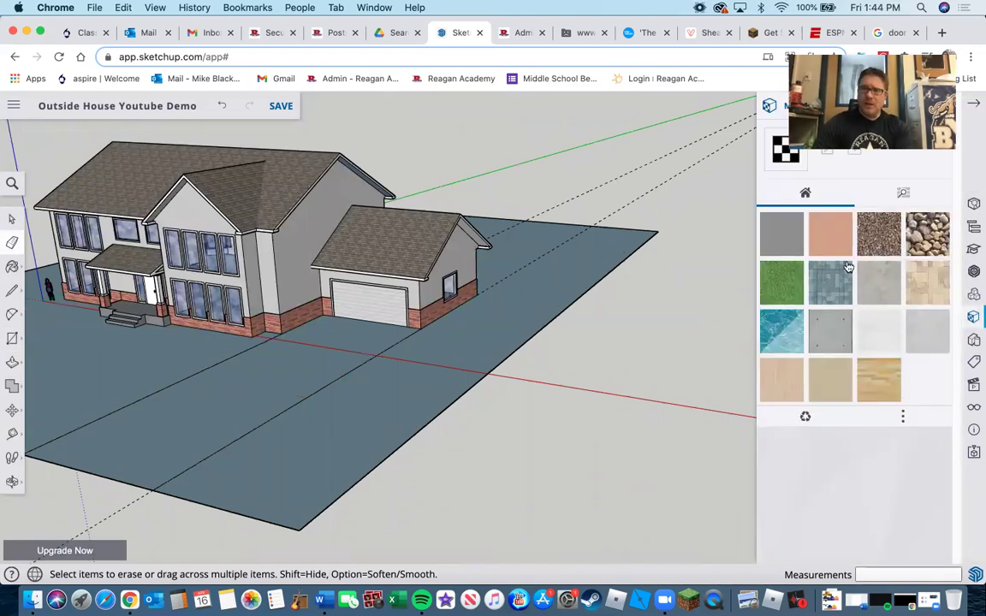
left_click(904, 195)
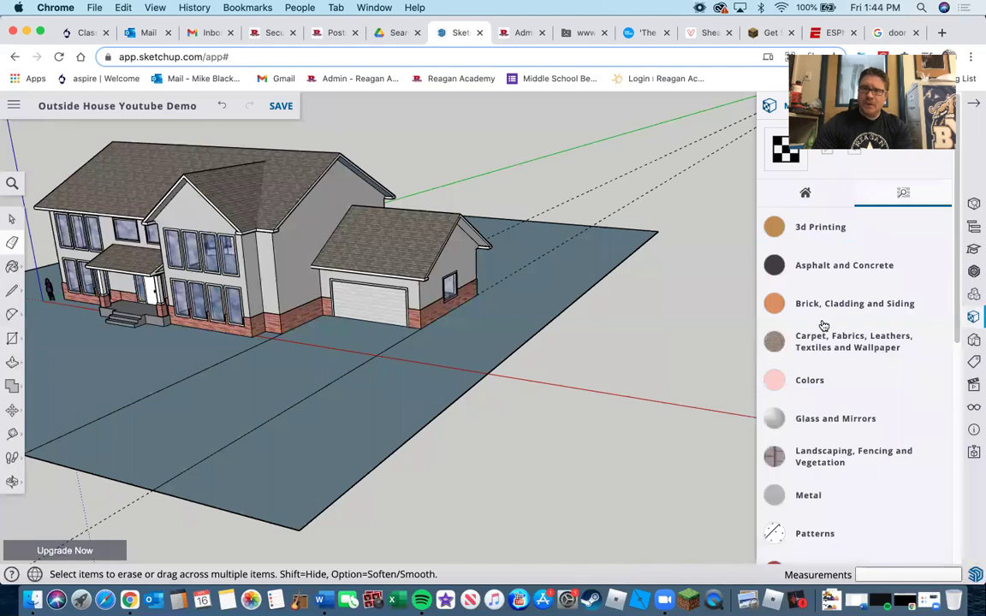
left_click(838, 265)
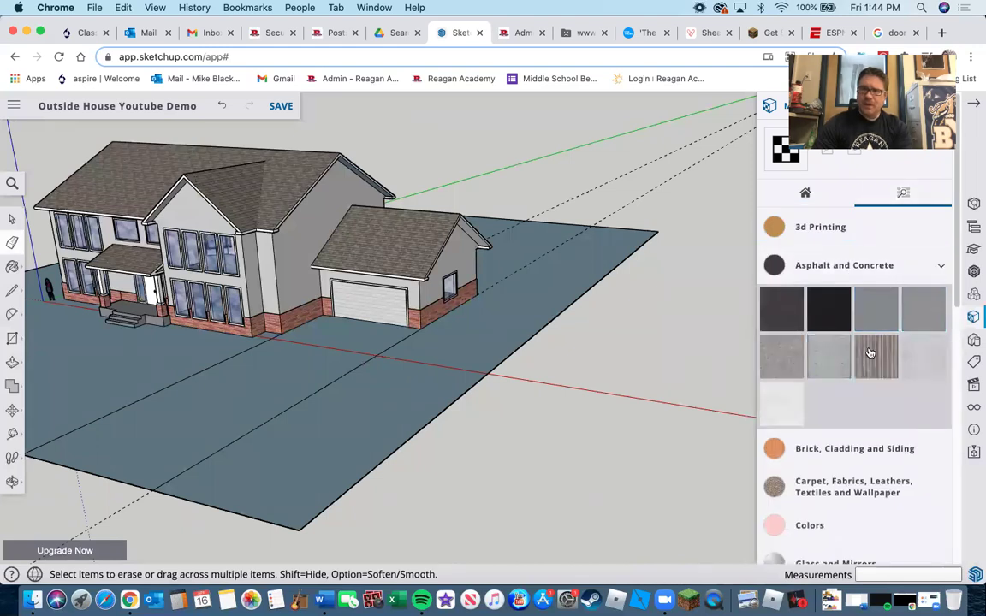
Paint the driveway with Polished Concrete Old and inspect the texture up close and from above
left_click(779, 397)
scroll(271, 385, "up", 5)
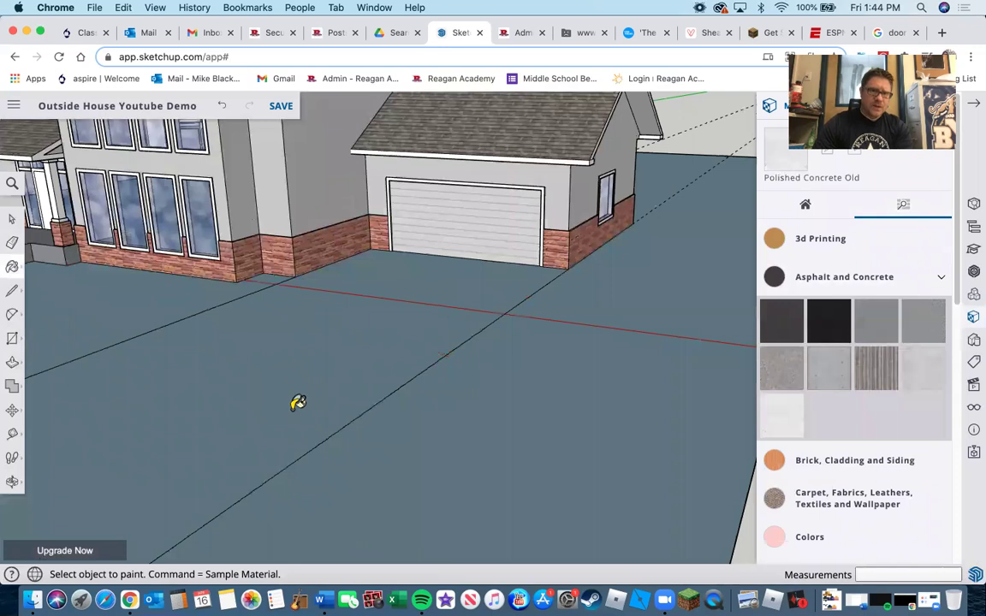
left_click(344, 372)
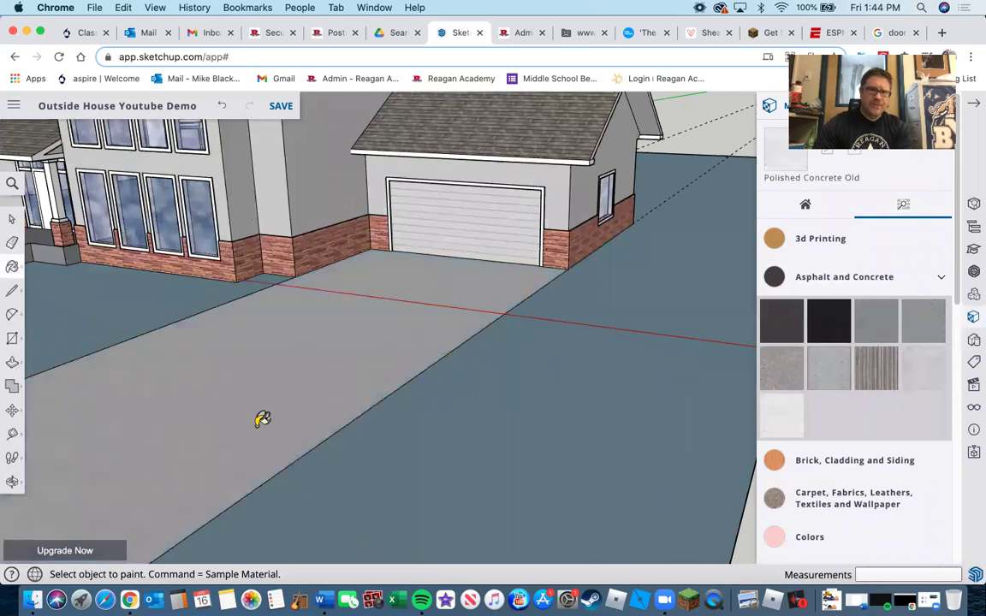
scroll(265, 411, "down", 3)
scroll(291, 394, "up", 10)
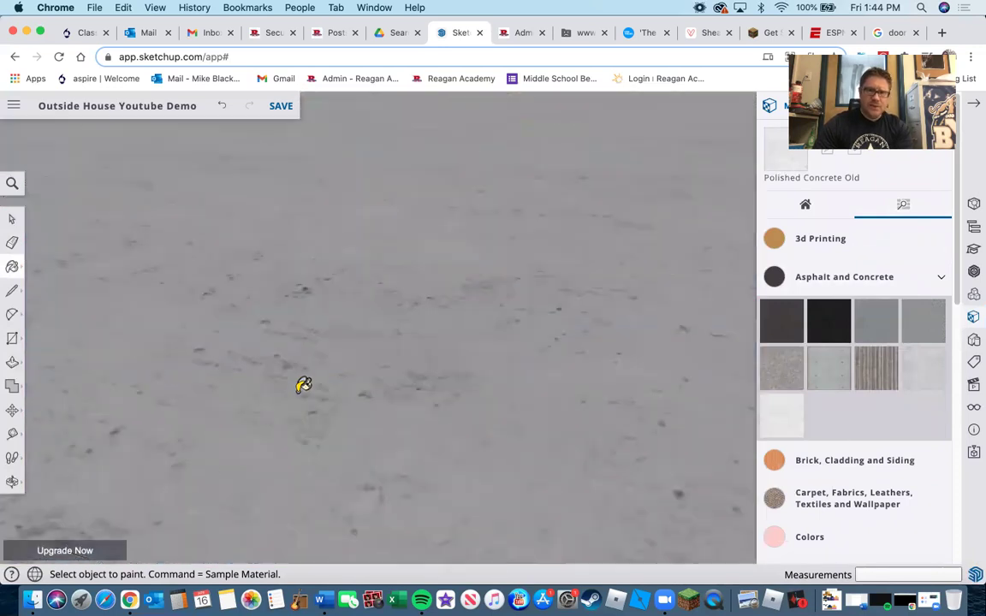
scroll(304, 386, "down", 2)
middle_click_drag(363, 362, 416, 428)
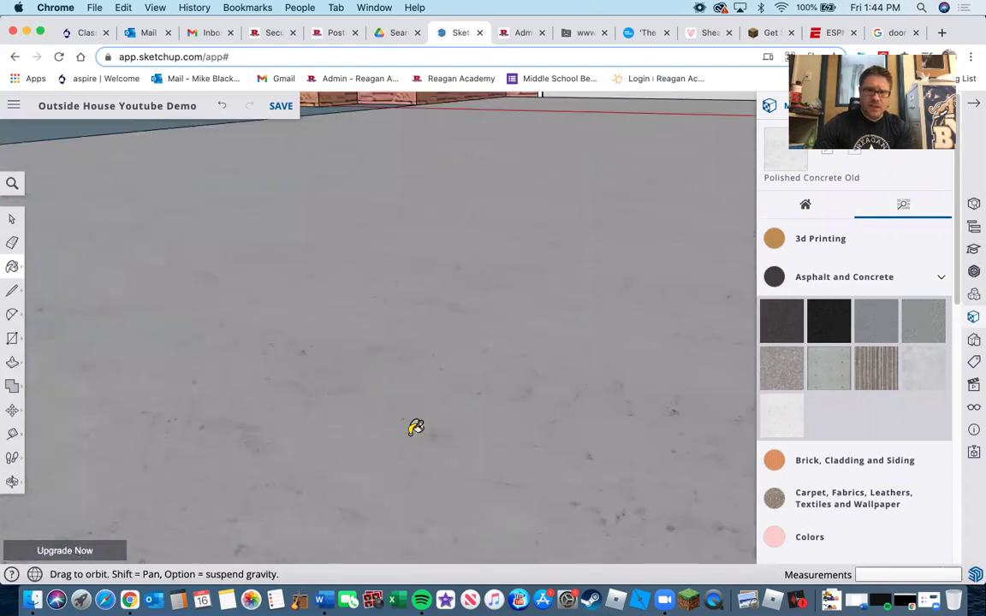
scroll(416, 423, "down", 5)
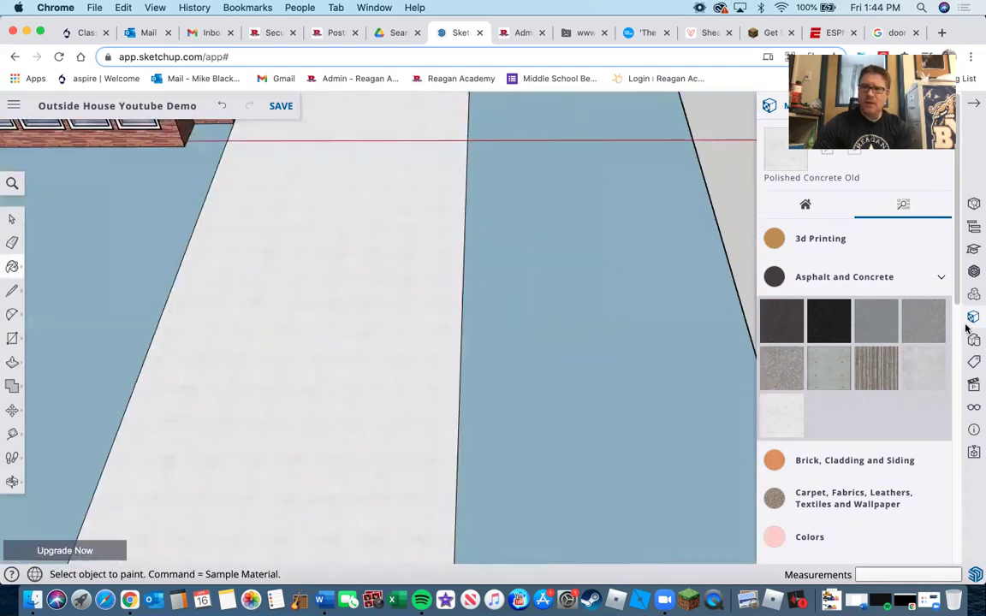
Paint the driveway with Polished Concrete New and check its texture up close
left_click(911, 366)
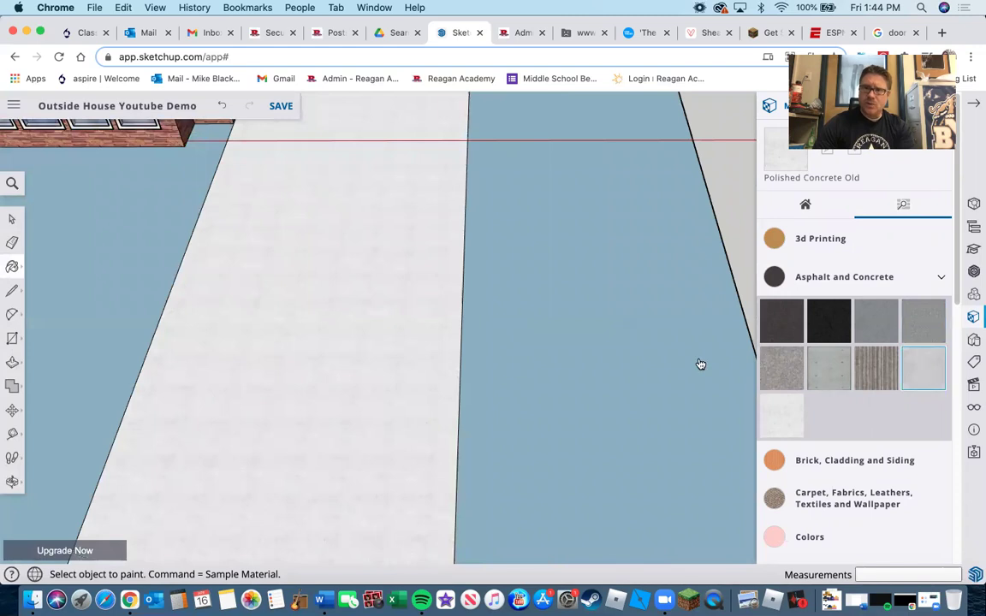
left_click(359, 417)
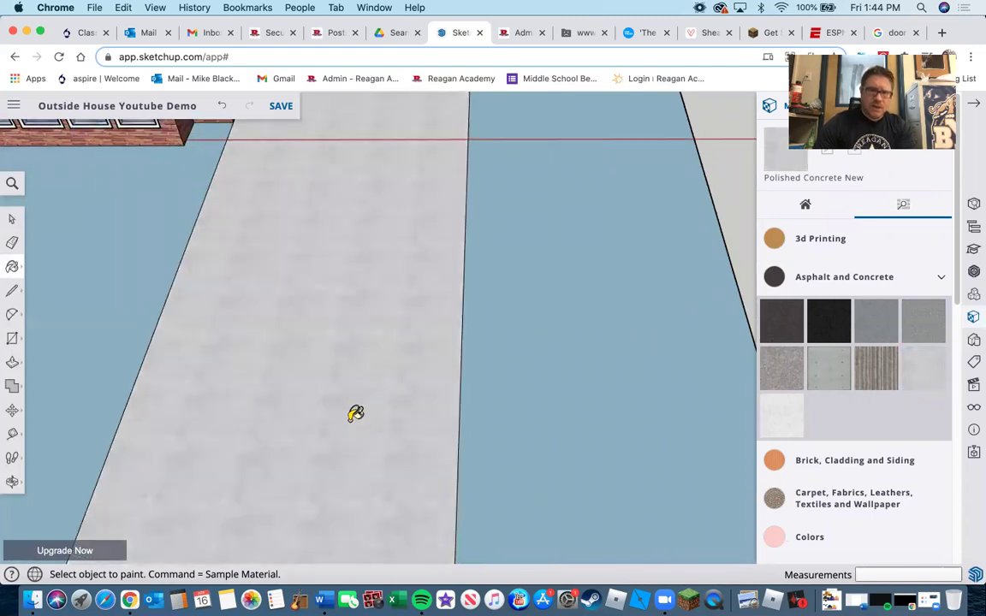
scroll(355, 414, "up", 5)
scroll(365, 406, "down", 2)
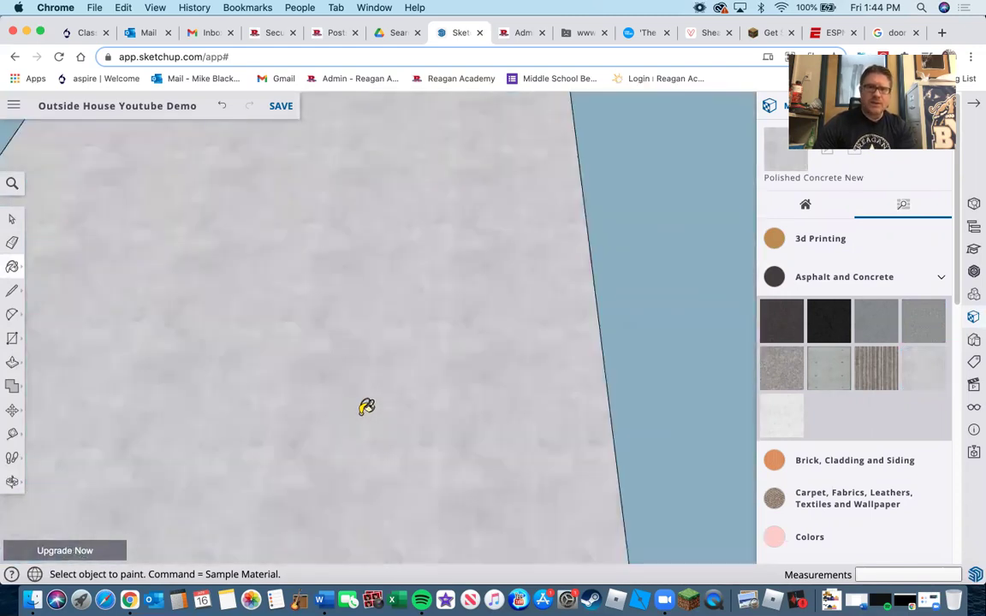
Examine the driveway and the ground in front of the porch steps, close up and from above the whole lot
scroll(367, 407, "down", 8)
middle_click_drag(321, 366, 200, 419)
scroll(158, 403, "up", 6)
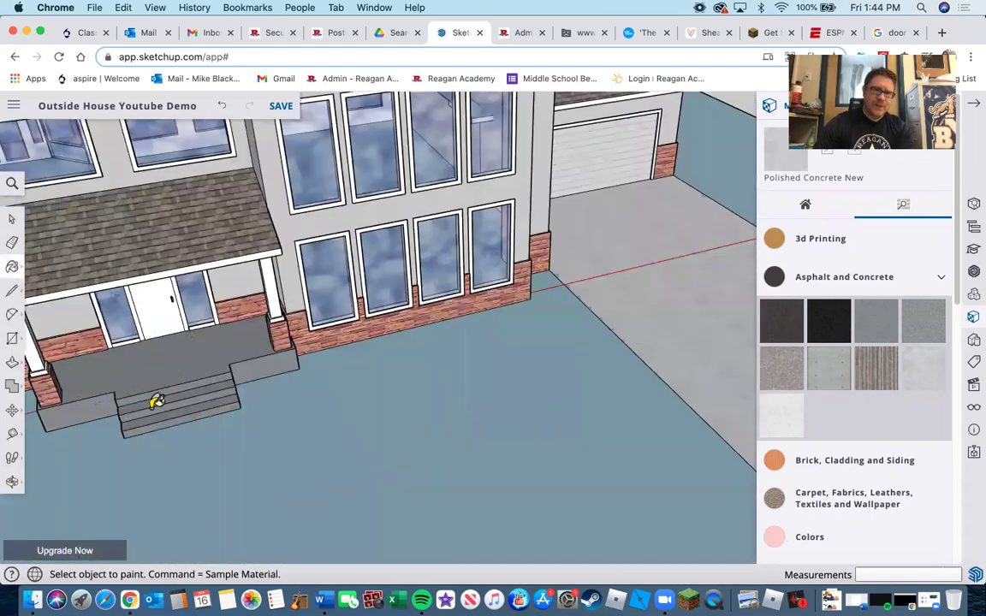
scroll(157, 401, "up", 3)
scroll(129, 403, "down", 2)
mouse_move(96, 405)
middle_mouse_down()
mouse_move(269, 398)
mouse_move(224, 368)
mouse_move(221, 351)
middle_mouse_up()
scroll(256, 428, "down", 8)
scroll(244, 420, "down", 6)
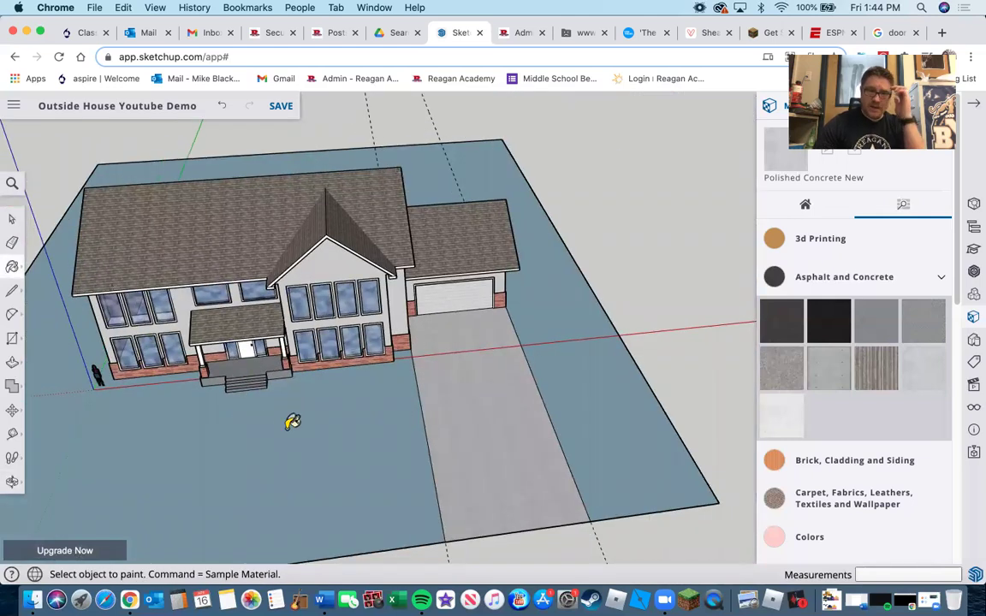
scroll(241, 403, "down", 3)
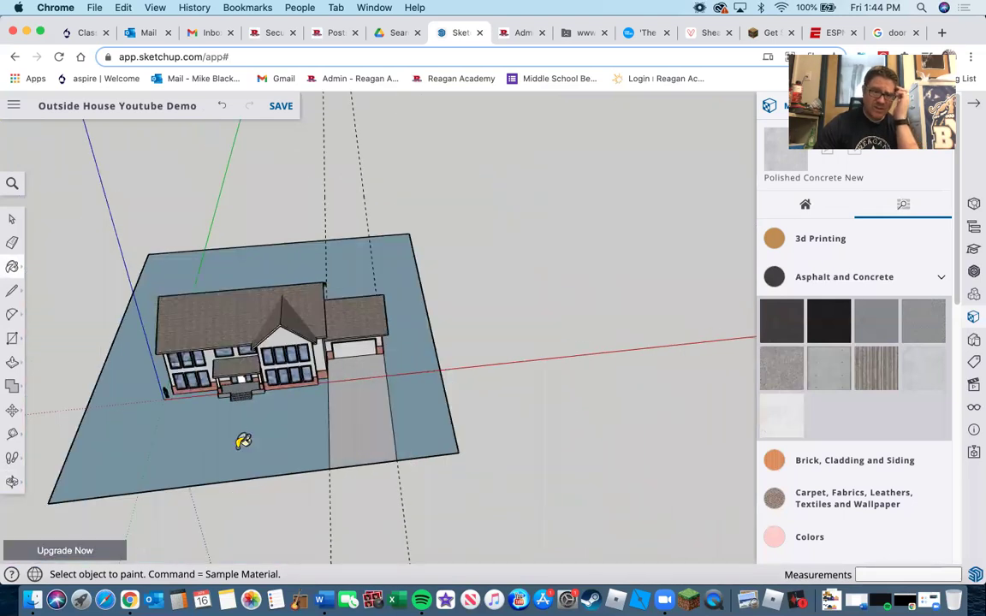
scroll(285, 403, "up", 3)
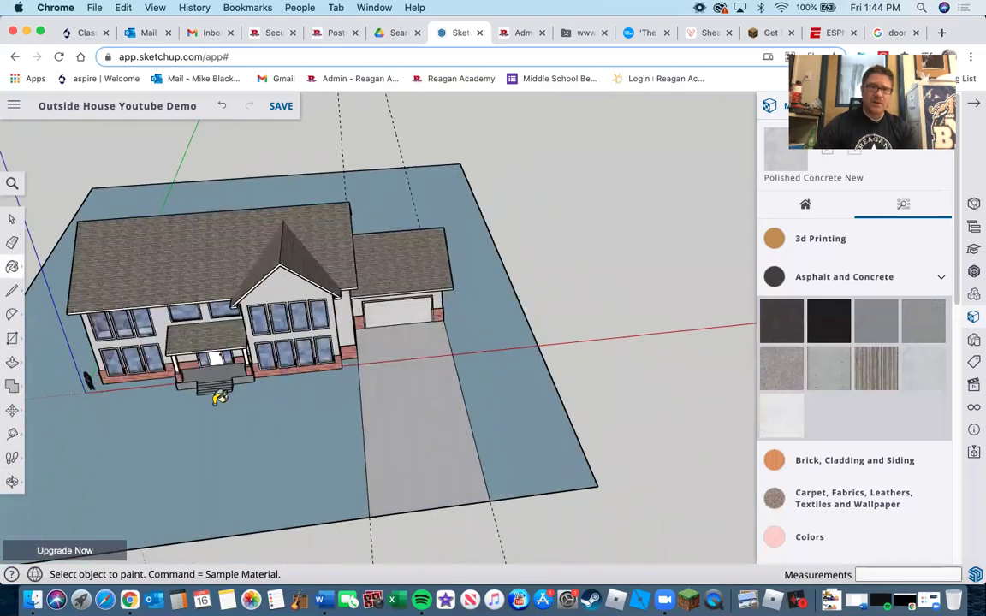
Place a guide line running forward from the side of the porch steps farther from the garage, level with the ground
scroll(218, 396, "up", 3)
scroll(249, 397, "up", 3)
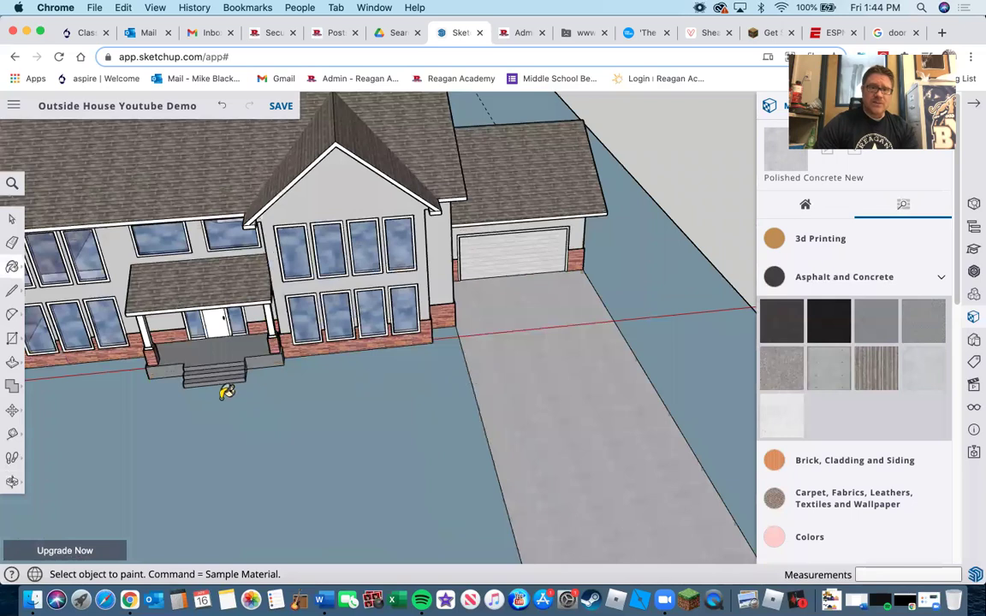
scroll(209, 396, "up", 3)
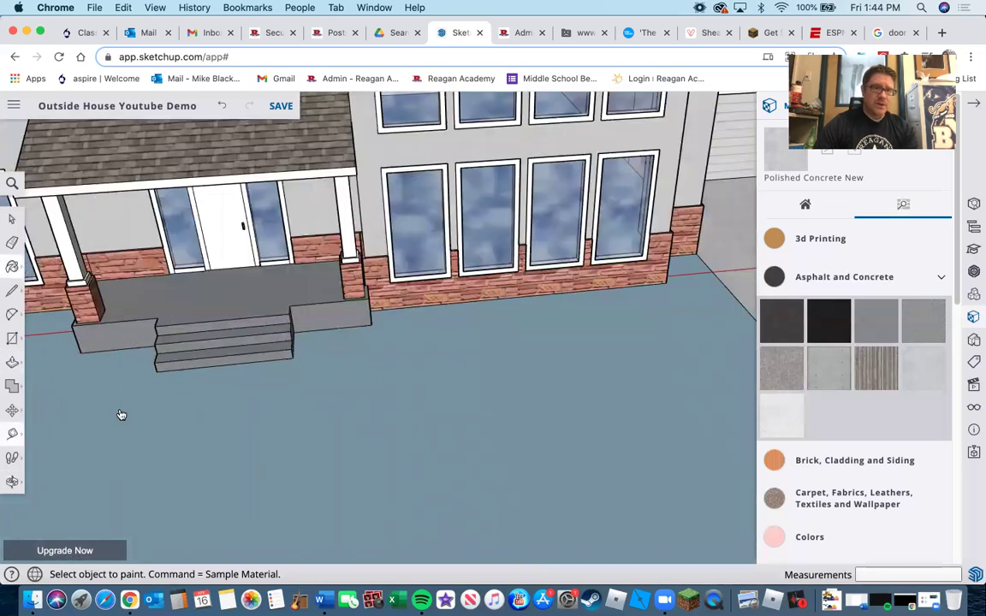
key("t")
middle_click_drag(374, 356, 323, 392)
scroll(323, 392, "up", 3)
left_click(345, 409)
left_click(371, 379)
scroll(542, 371, "down", 3)
Place a matching guide line running forward from the garage side of the porch steps at ground level
middle_click_drag(543, 371, 414, 291)
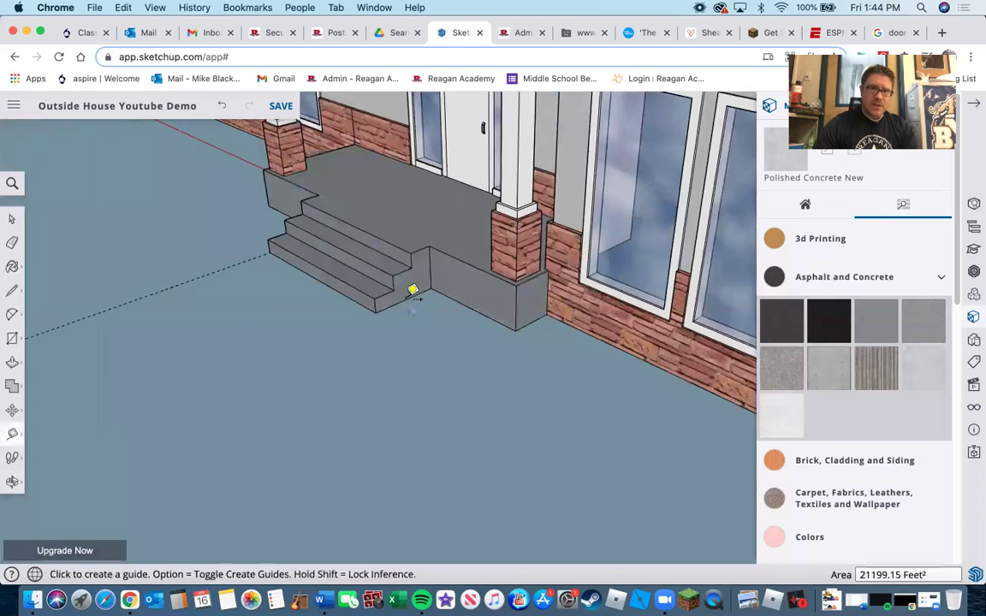
scroll(414, 291, "up", 5)
left_click(384, 260)
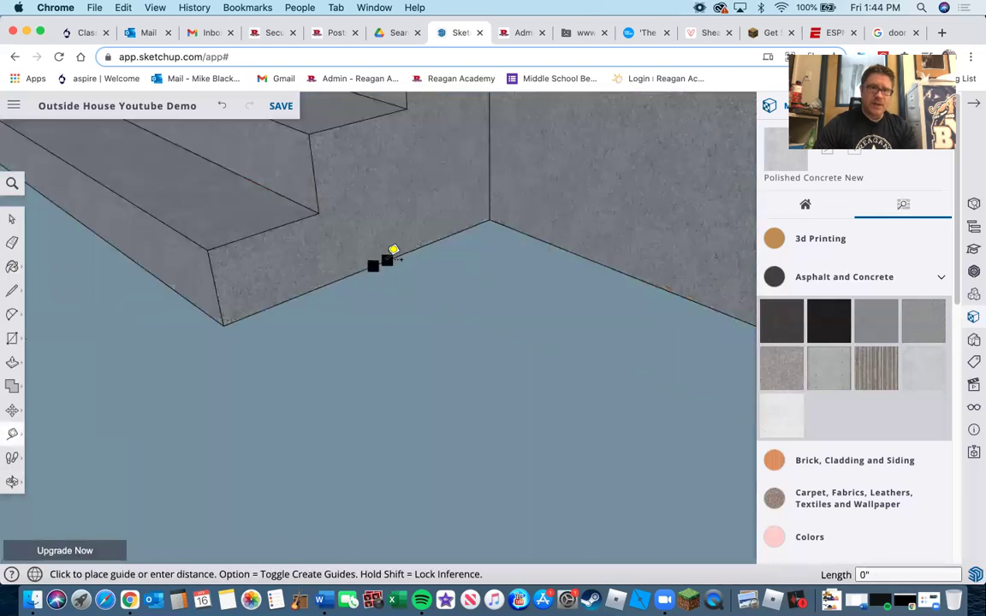
scroll(381, 293, "down", 10)
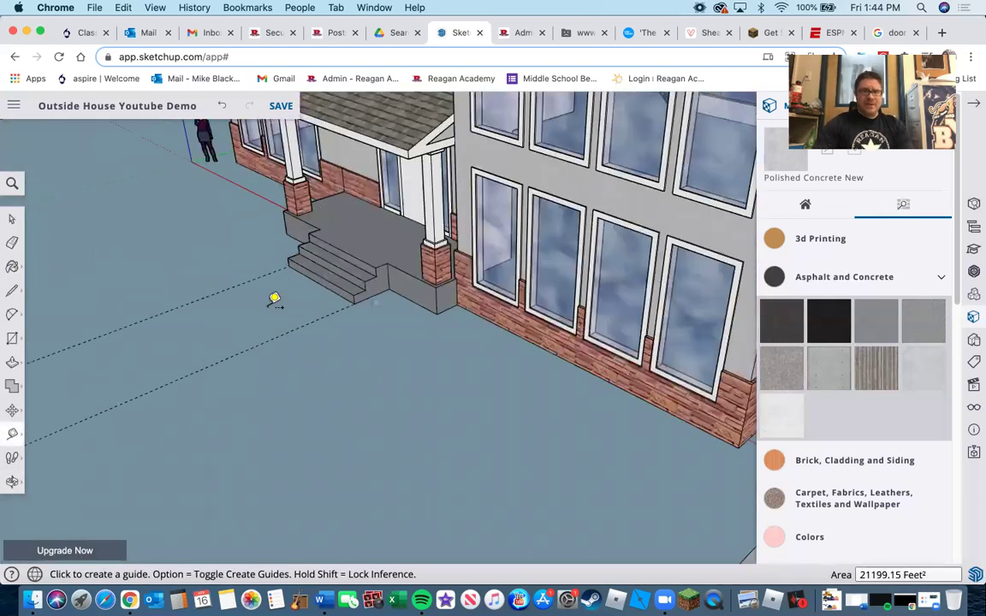
Measure the distance between the two walkway guides in front of the steps
middle_click_drag(301, 347, 295, 347)
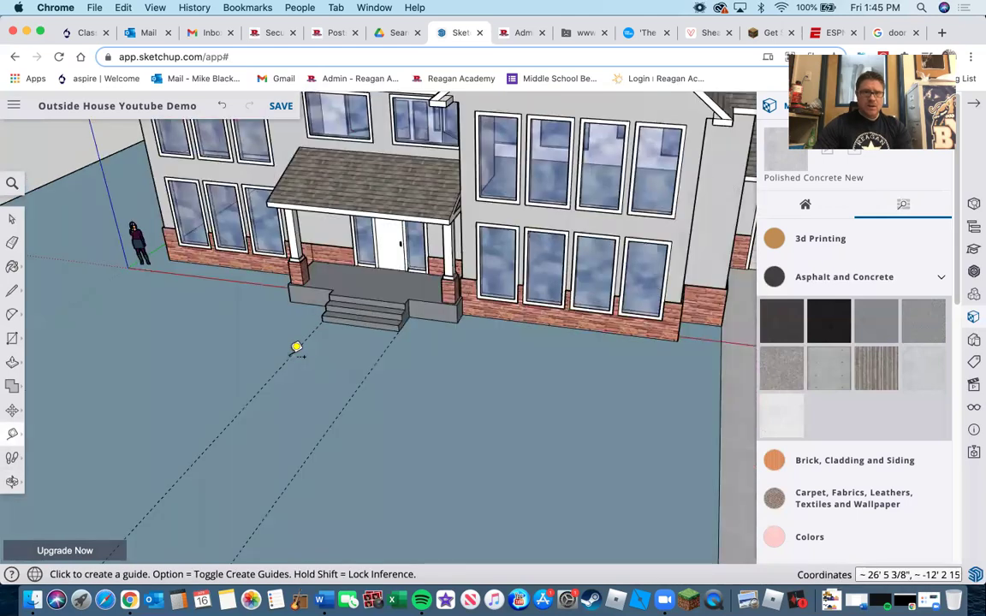
left_click(290, 358)
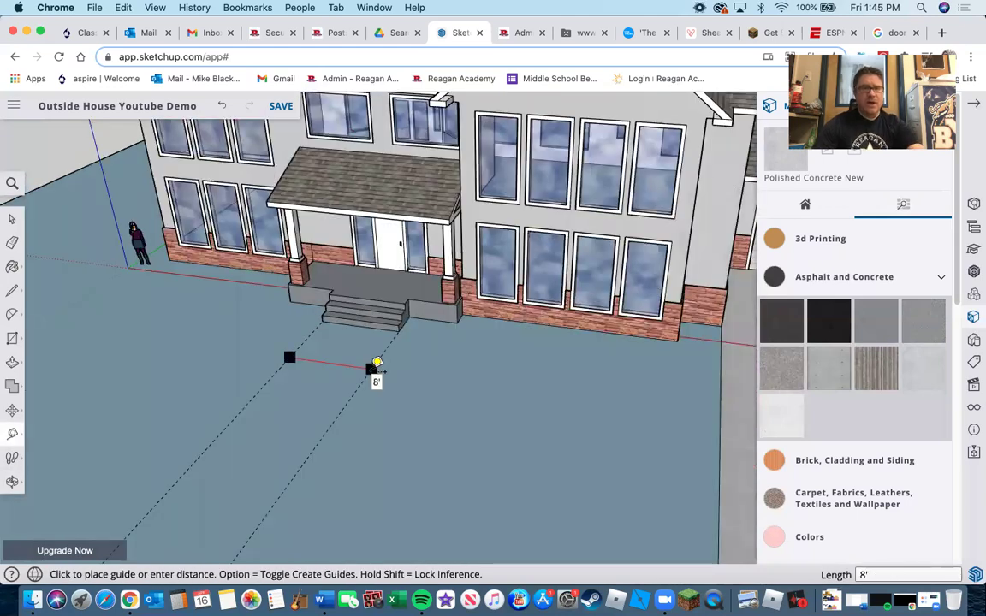
scroll(377, 364, "down", 10)
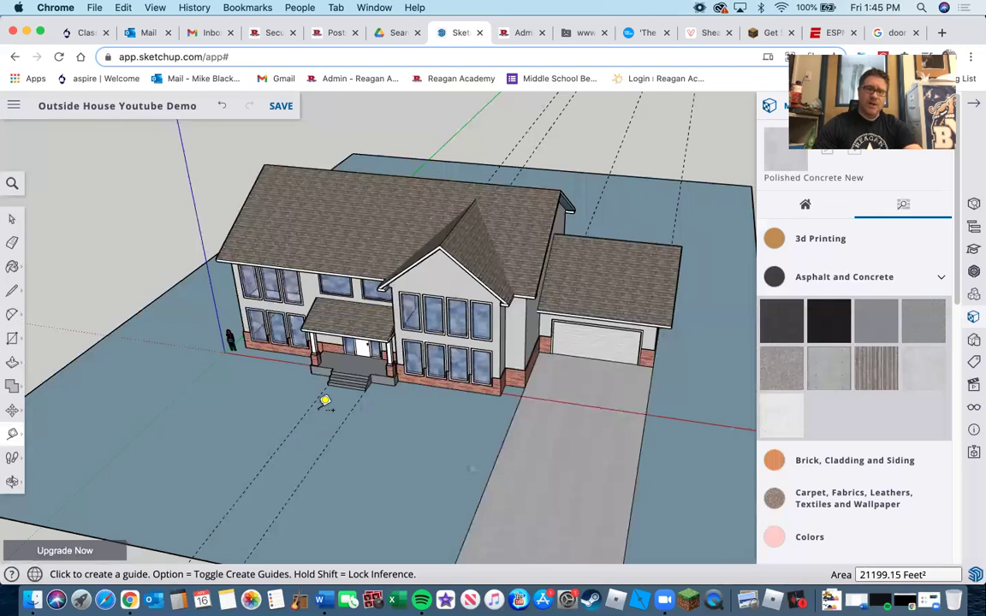
Place a guide parallel to the bottom step's front edge, 8' out into the yard
scroll(374, 382, "up", 5)
scroll(394, 363, "up", 5)
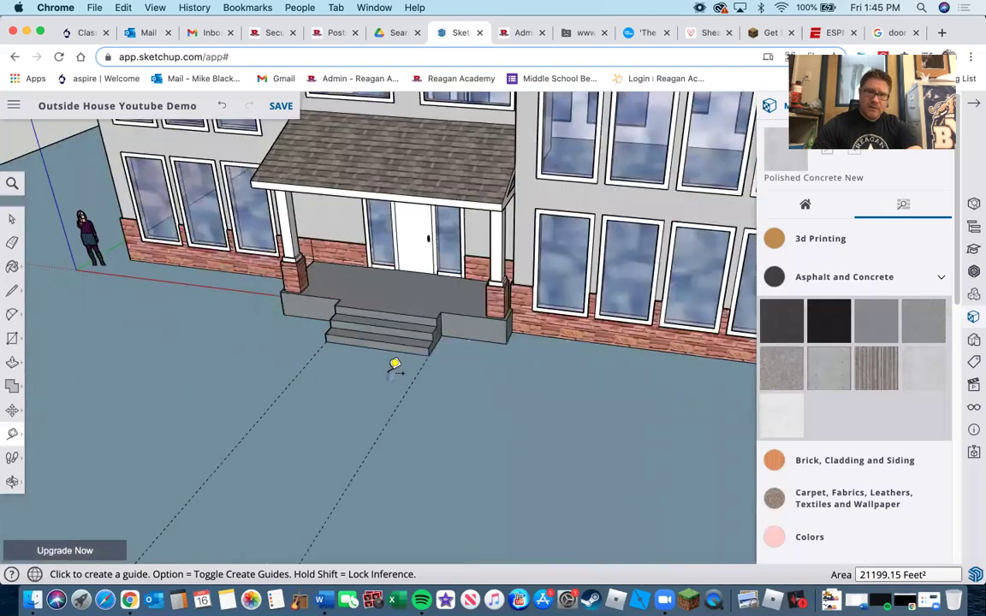
scroll(418, 268, "up", 4)
left_click(413, 283)
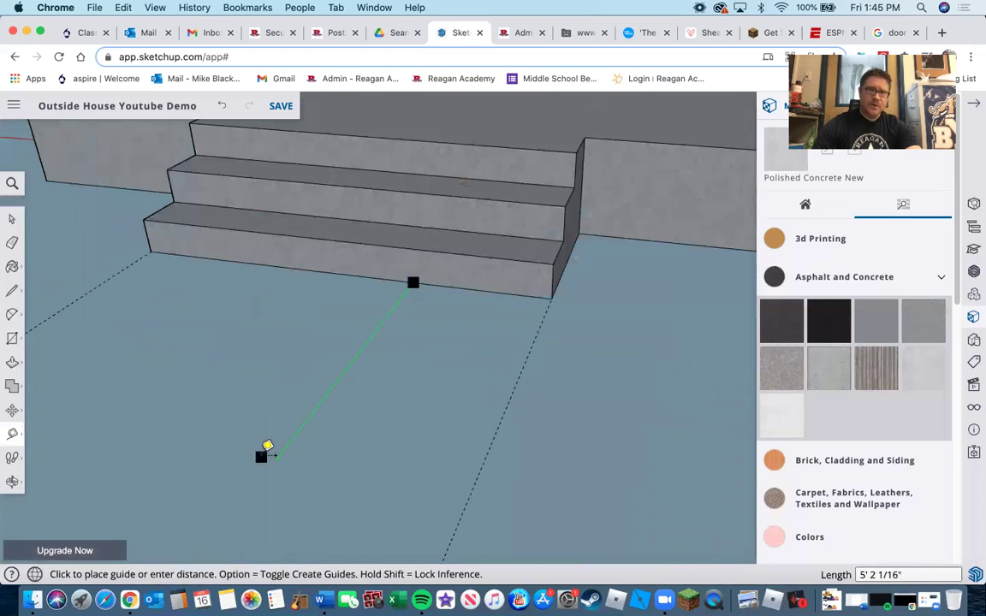
left_click(272, 456)
type("8")
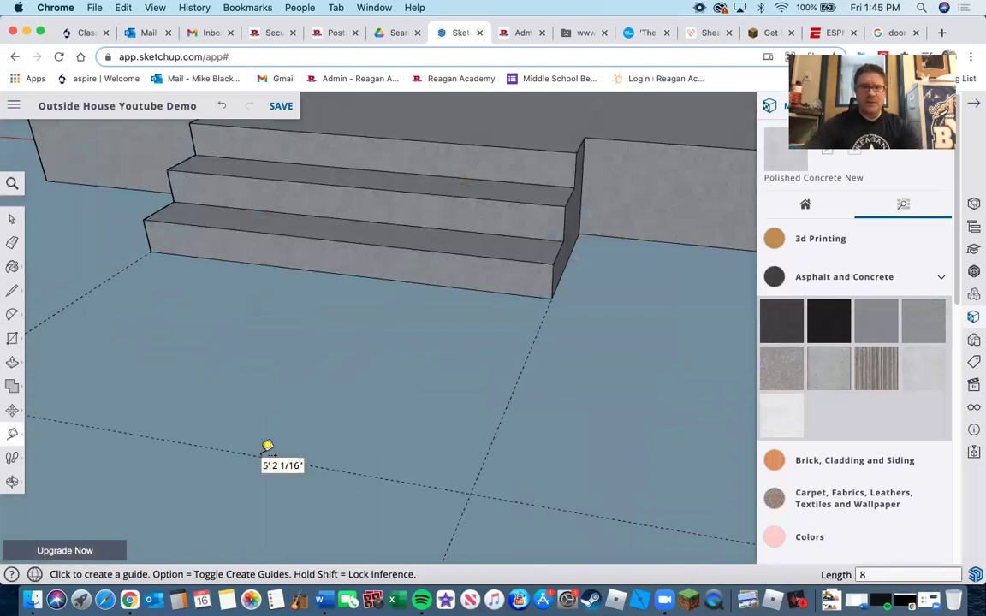
key("Return")
Place a second parallel guide 8' farther into the yard from the cross guide in front of the steps
middle_click_drag(413, 467, 413, 479)
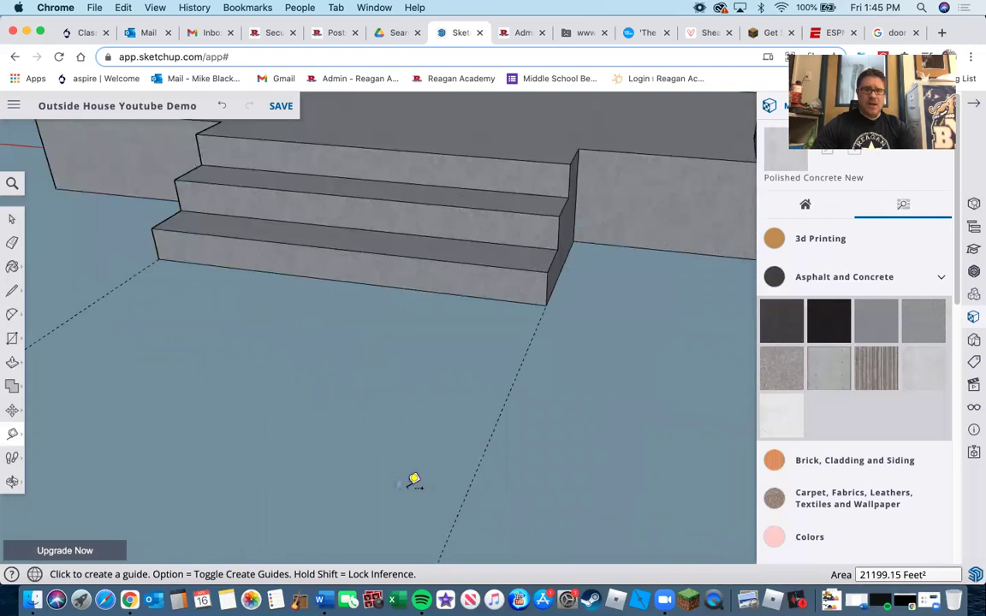
scroll(414, 479, "down", 5)
scroll(422, 531, "down", 5)
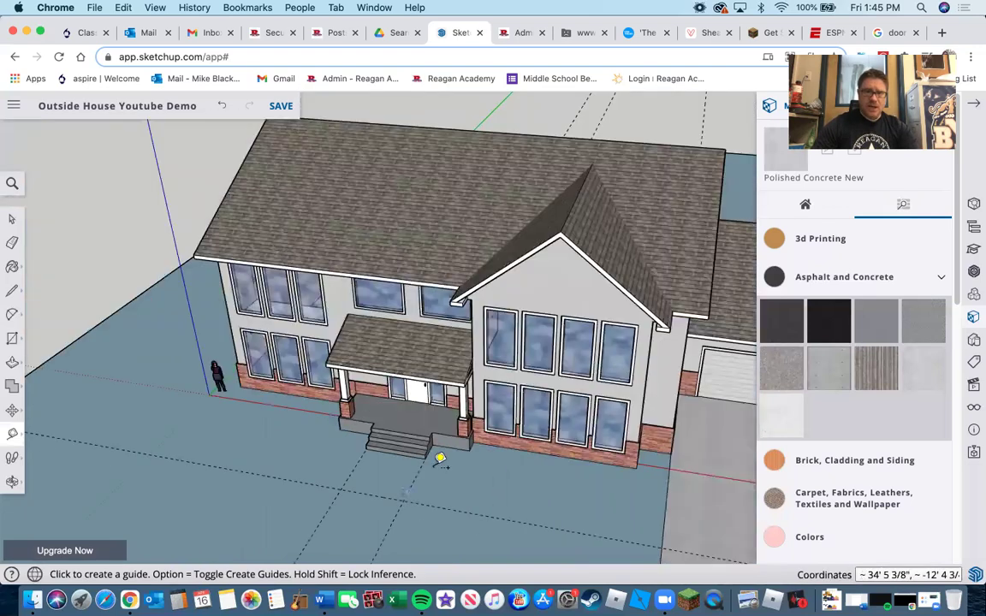
scroll(440, 457, "up", 3)
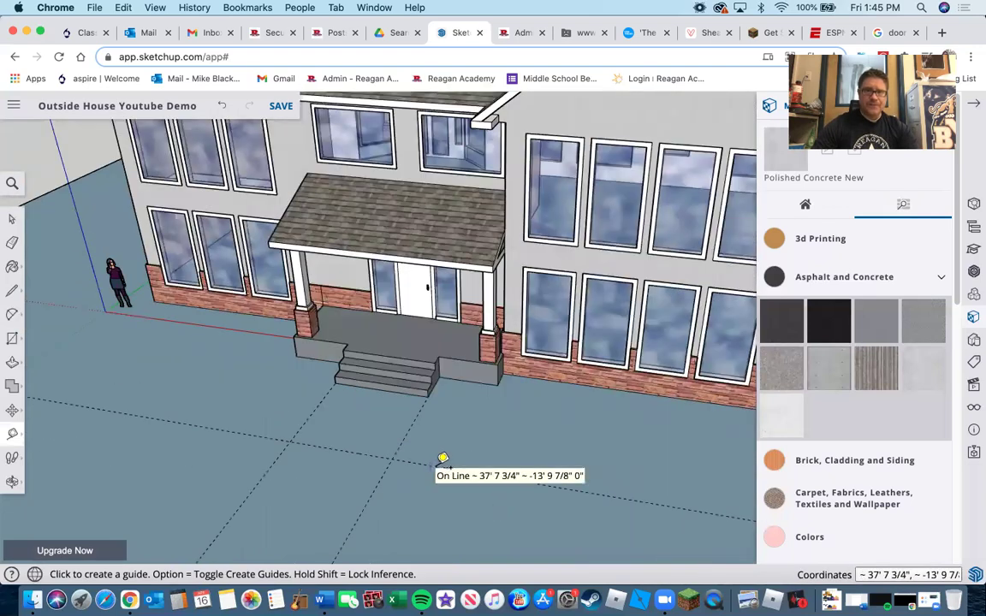
scroll(442, 459, "down", 3)
scroll(457, 458, "down", 2)
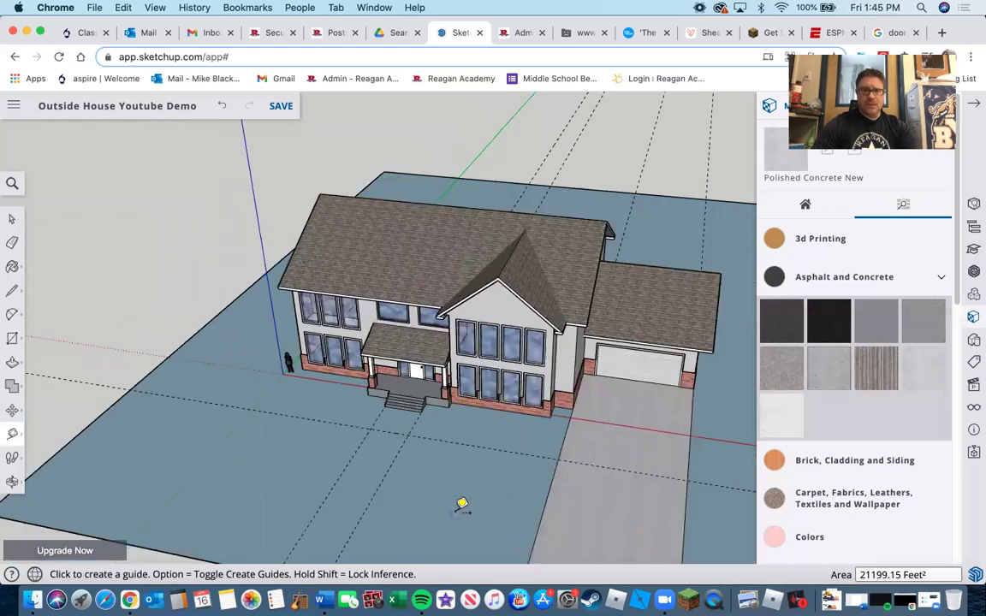
mouse_move(457, 458)
middle_mouse_down()
mouse_move(362, 487)
mouse_move(411, 402)
mouse_move(382, 419)
middle_mouse_up()
left_click(385, 430)
left_click(327, 462)
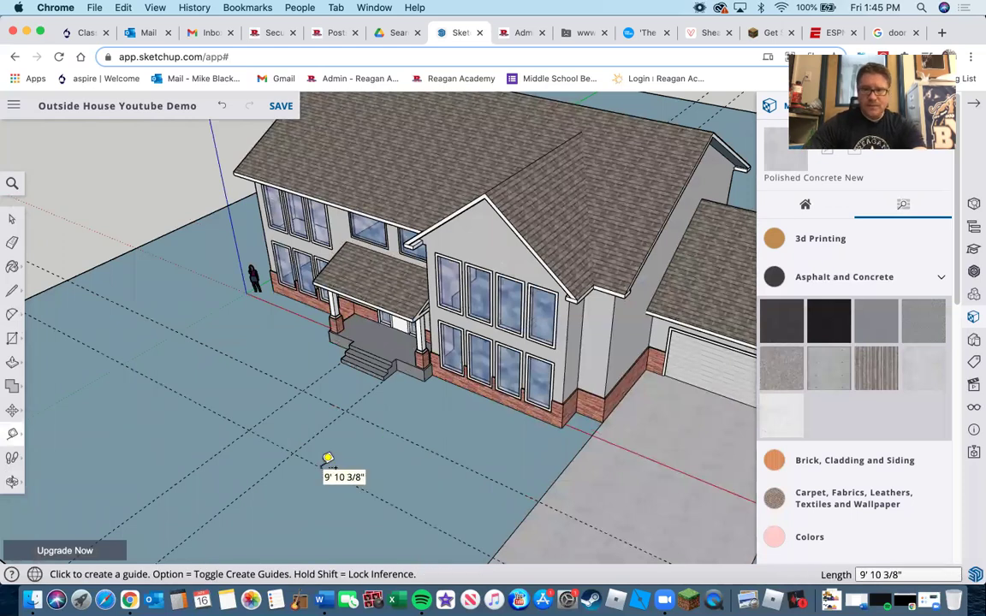
type("8'")
key("Return")
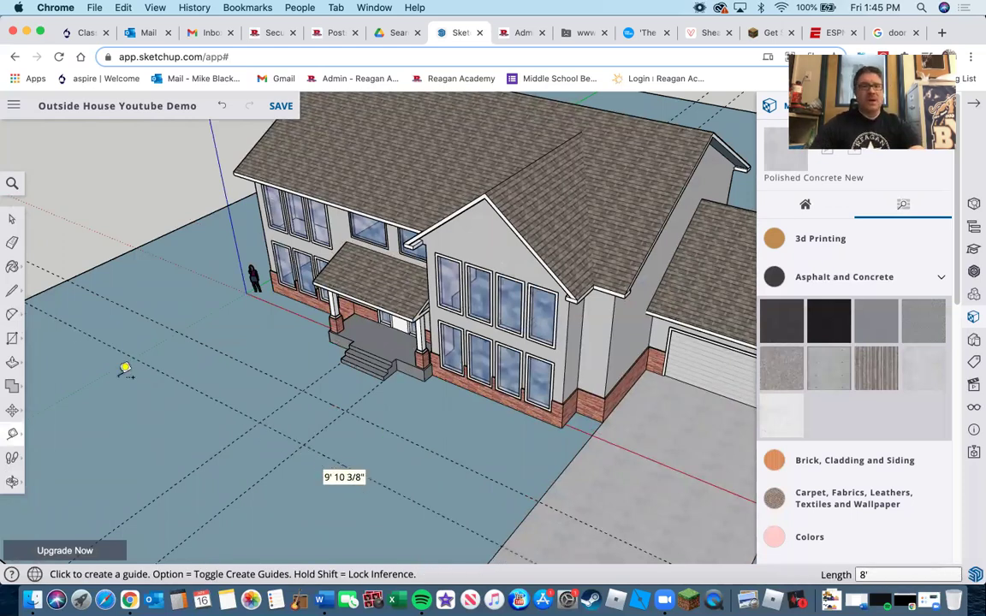
Draw an arc between the diagonally opposite guide intersections as the walkway's outer corner, with a bulge of about 2' 4 1/2"
middle_click_drag(269, 454, 445, 484)
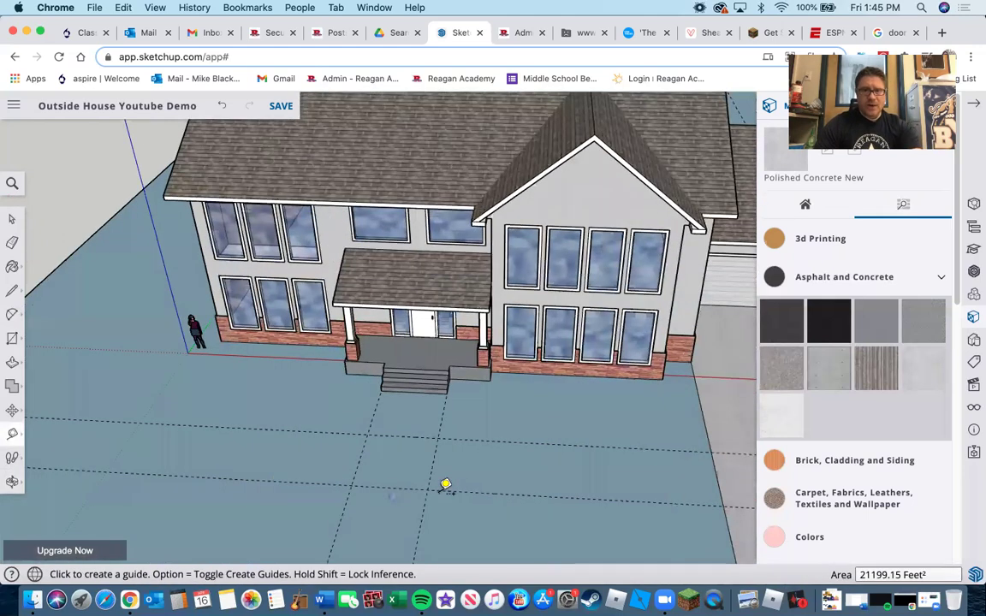
scroll(445, 485, "up", 3)
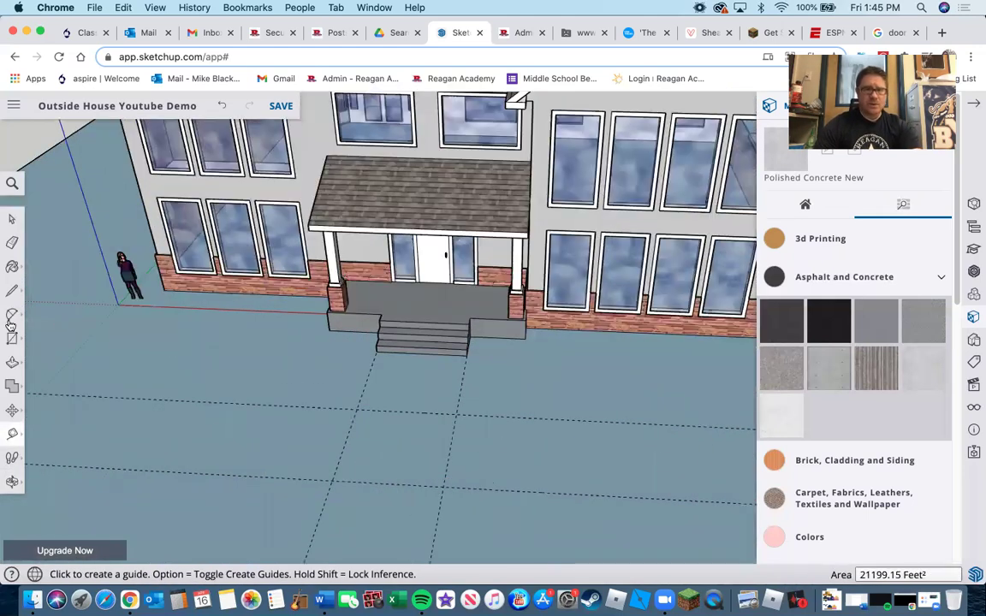
key("a")
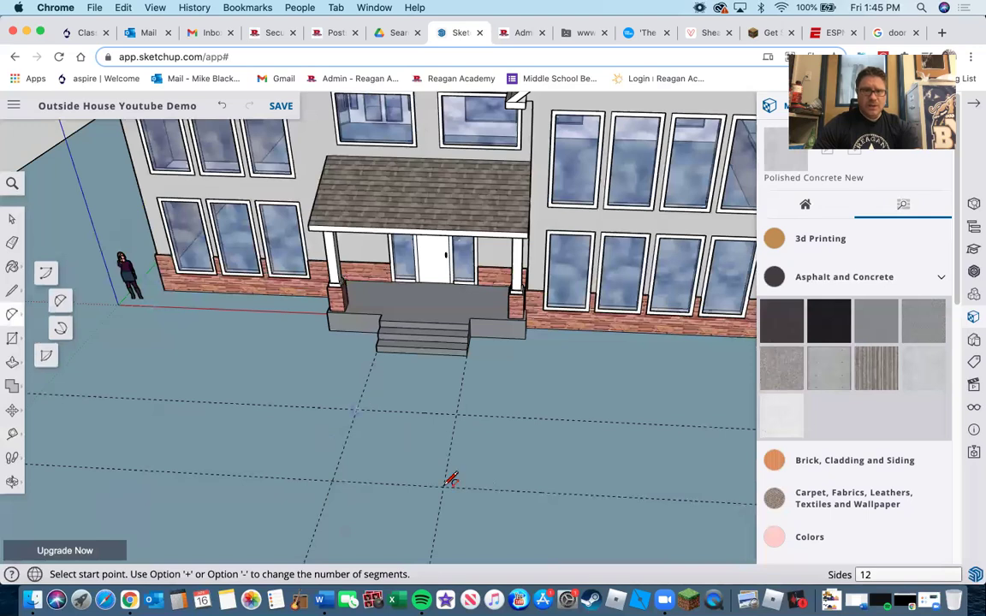
left_click(356, 410)
left_click(442, 486)
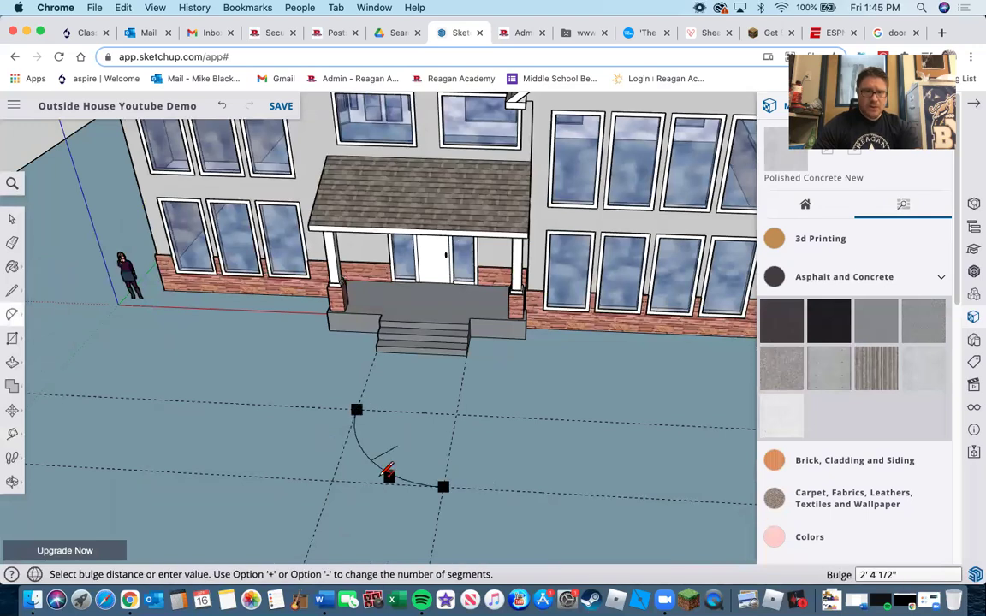
scroll(387, 473, "up", 1)
scroll(404, 465, "up", 2)
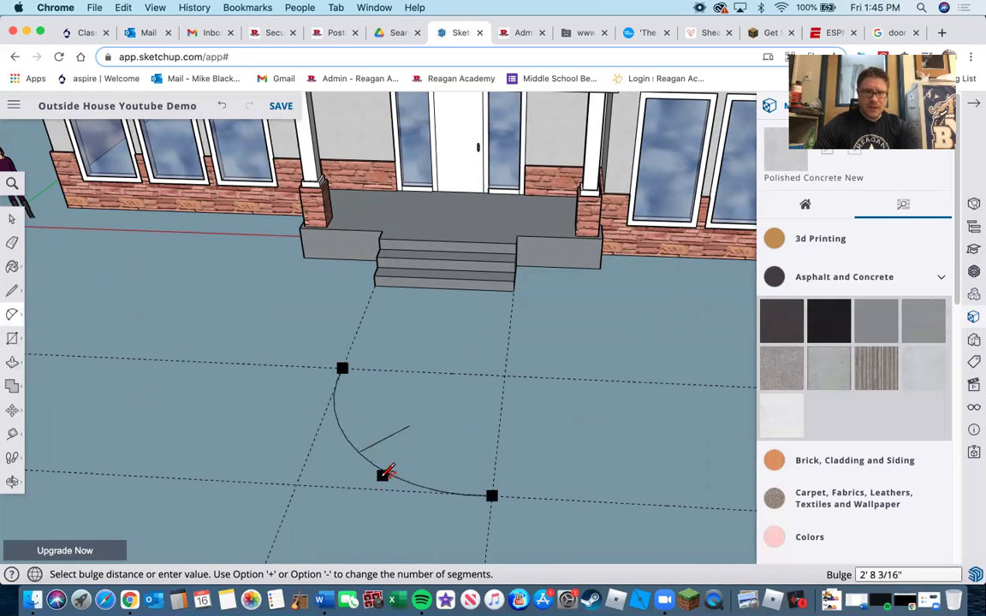
scroll(396, 465, "up", 2)
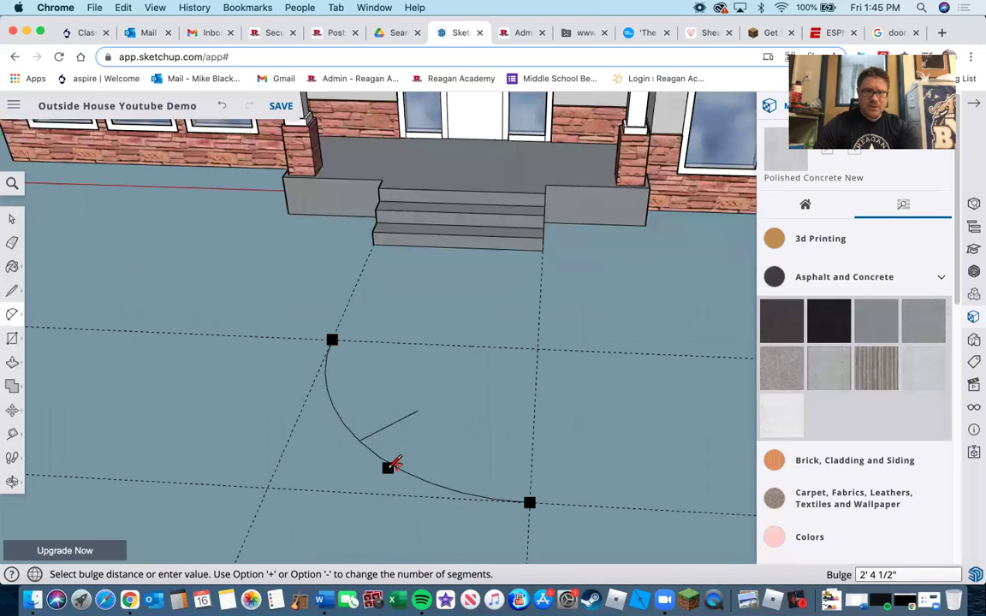
left_click(393, 465)
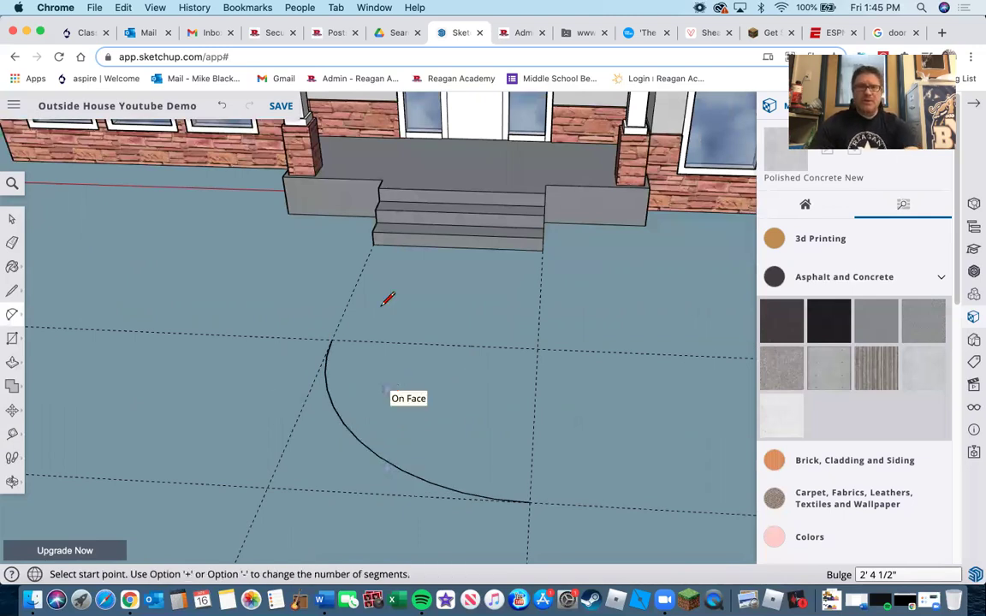
Draw a straight line along the guide joining the arc's near end to the bottom corner of the porch steps
key("l")
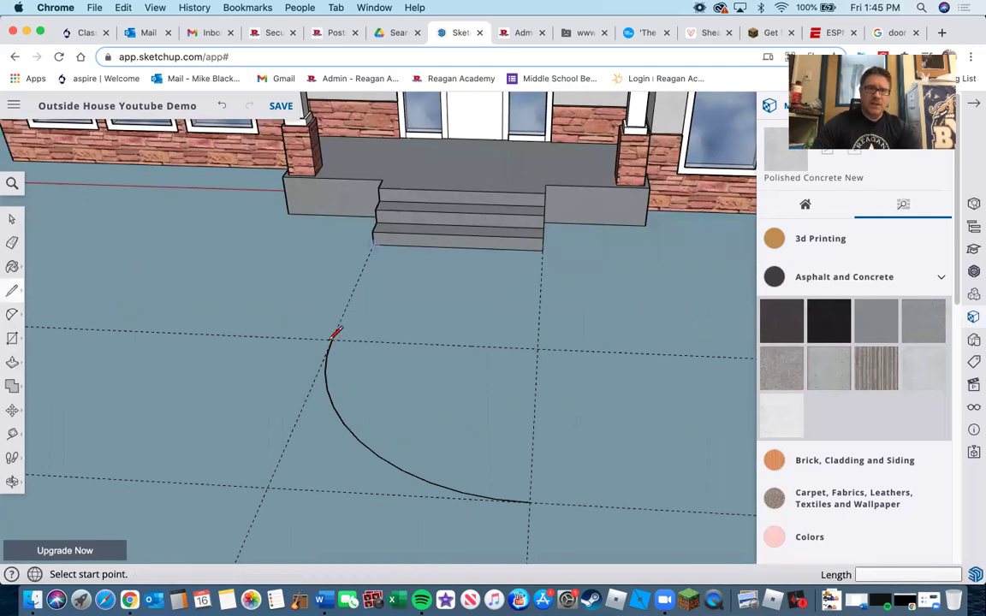
left_click(332, 338)
scroll(334, 370, "down", 3)
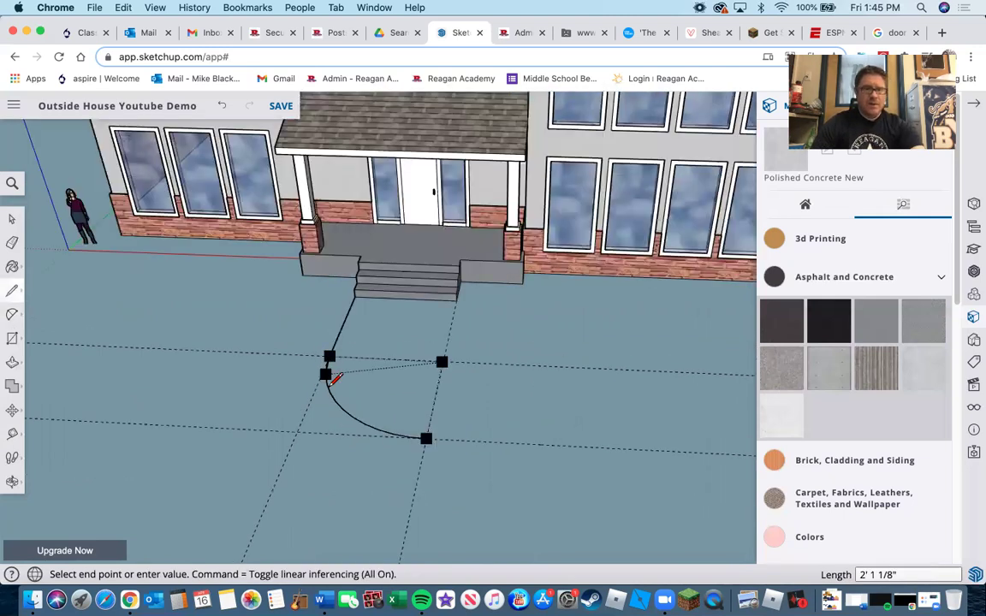
key("Escape")
Draw the walkway's outer edge along the far guide from the arc's end to the driveway edge, about 30' 2" long
scroll(425, 439, "down", 3)
scroll(390, 368, "up", 4)
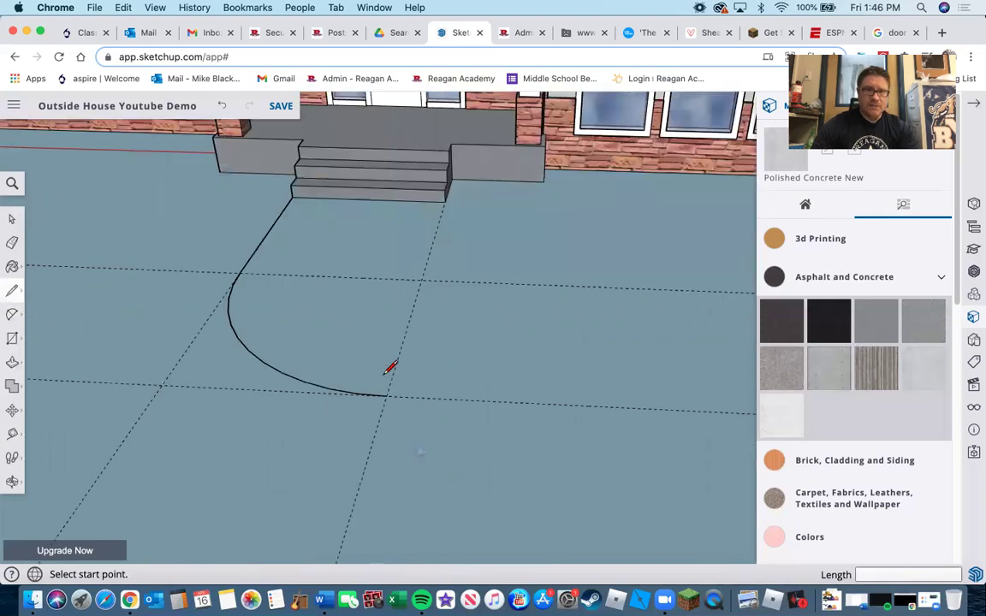
scroll(425, 411, "up", 2)
left_click(374, 376)
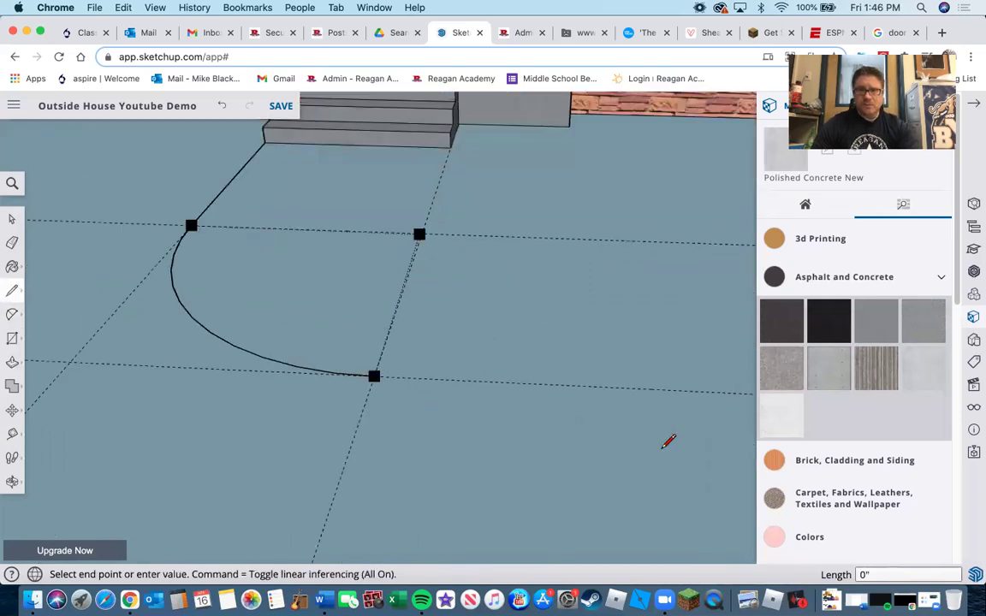
scroll(673, 434, "down", 3)
scroll(676, 431, "down", 3)
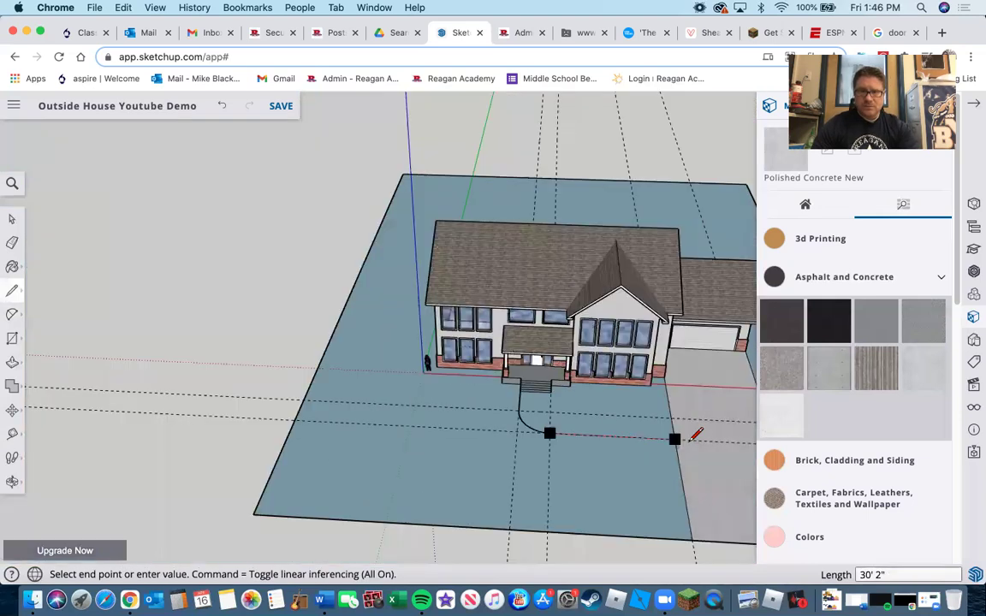
scroll(689, 441, "up", 5)
left_click(556, 429)
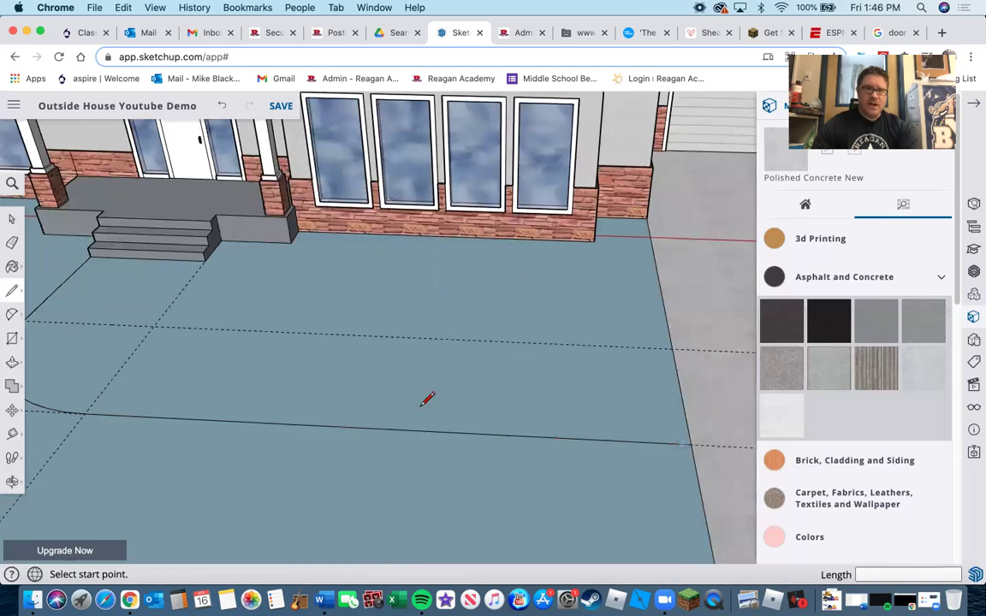
Try to offset the walkway's outer arc inward to the guide intersection in front of the steps
scroll(464, 397, "down", 3)
scroll(490, 367, "up", 4)
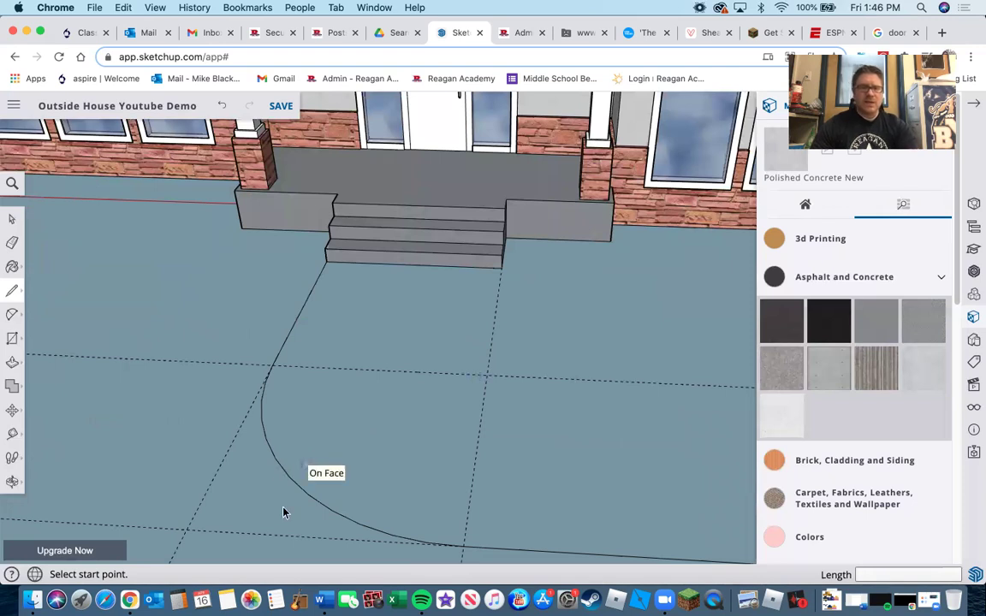
key("space")
left_click(298, 491)
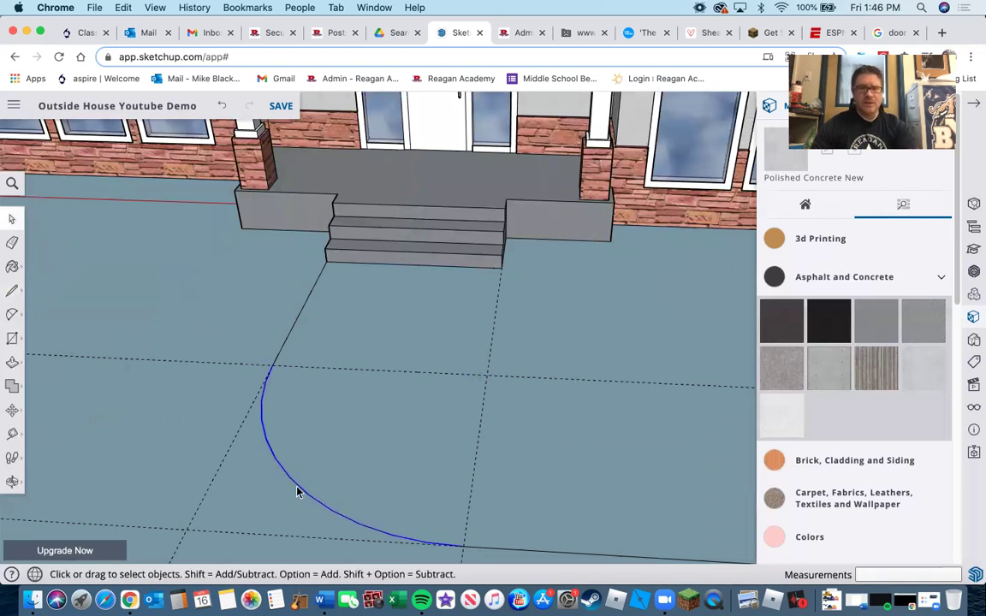
key("f")
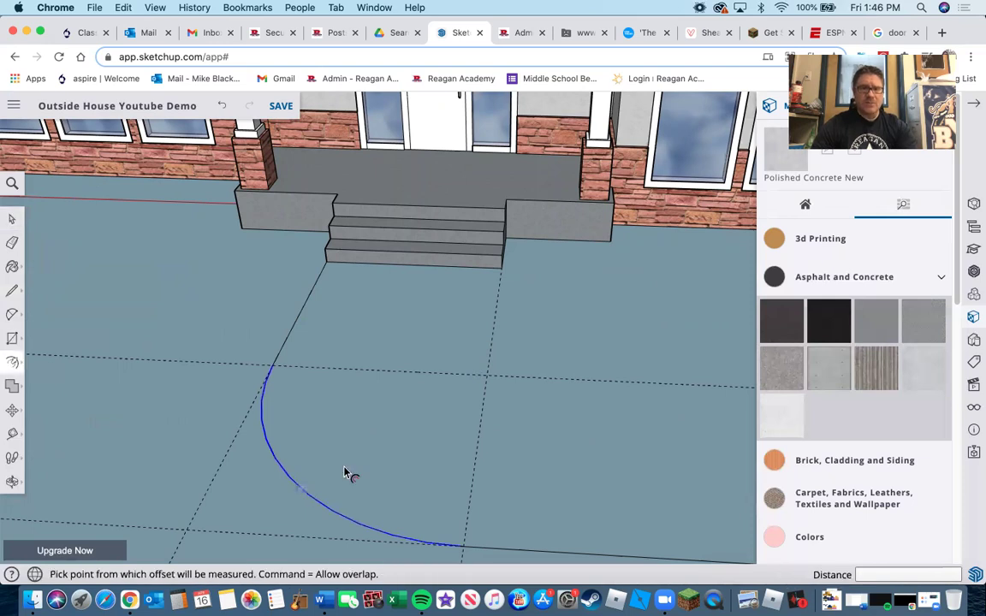
left_click(346, 470)
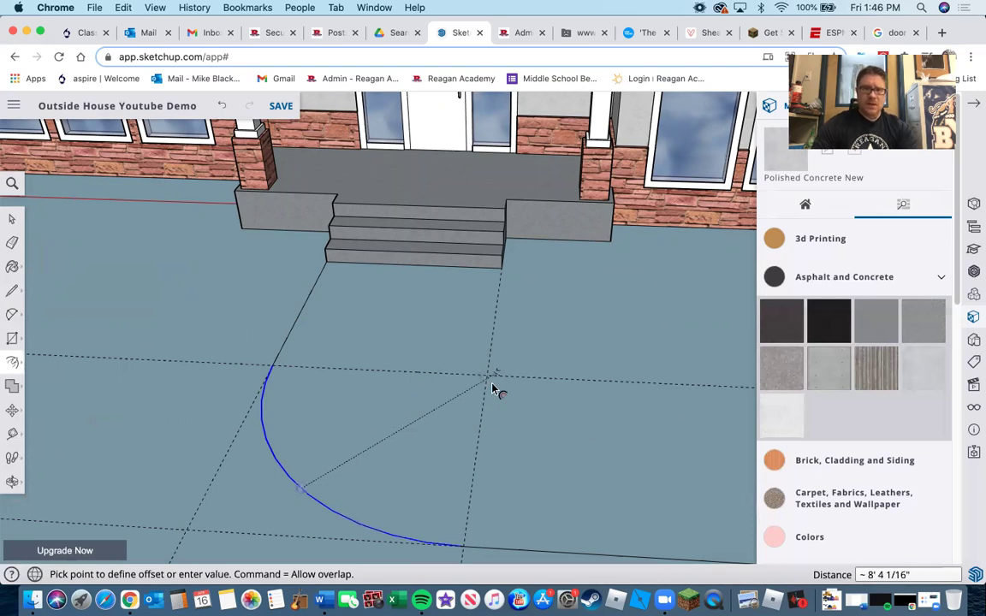
scroll(490, 391, "up", 3)
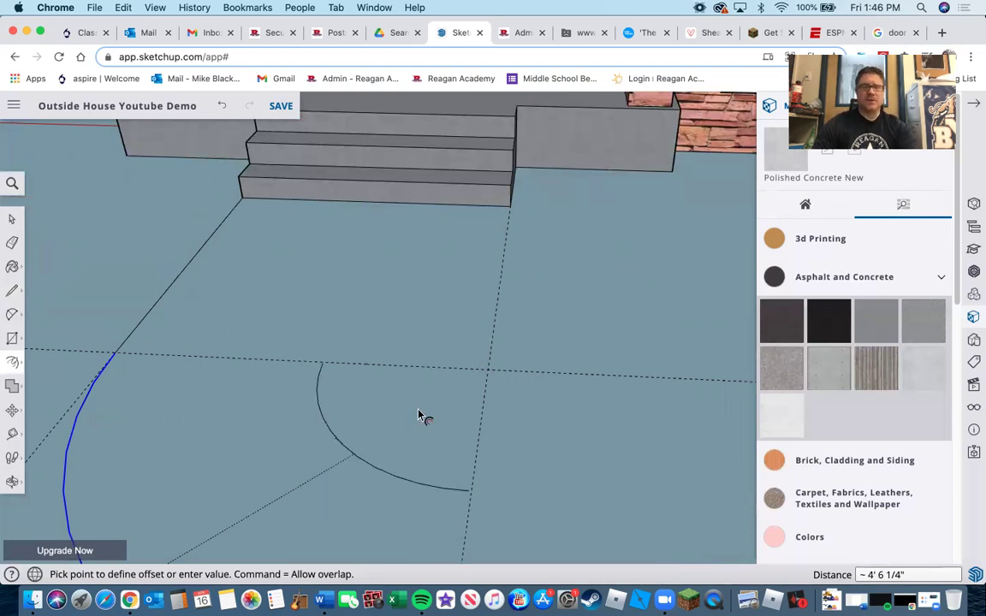
scroll(418, 415, "down", 3)
scroll(419, 415, "down", 2)
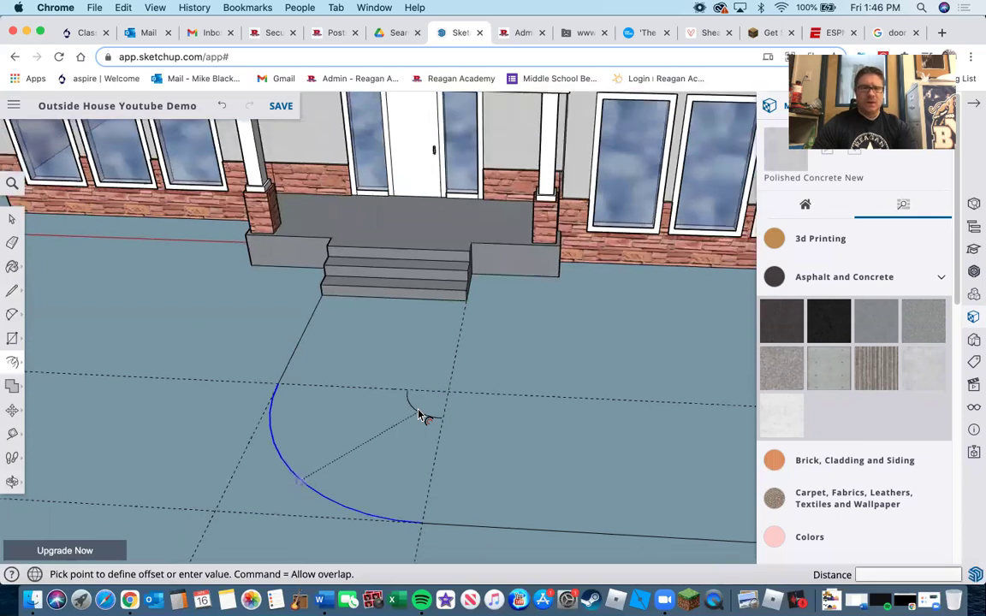
scroll(453, 399, "down", 2)
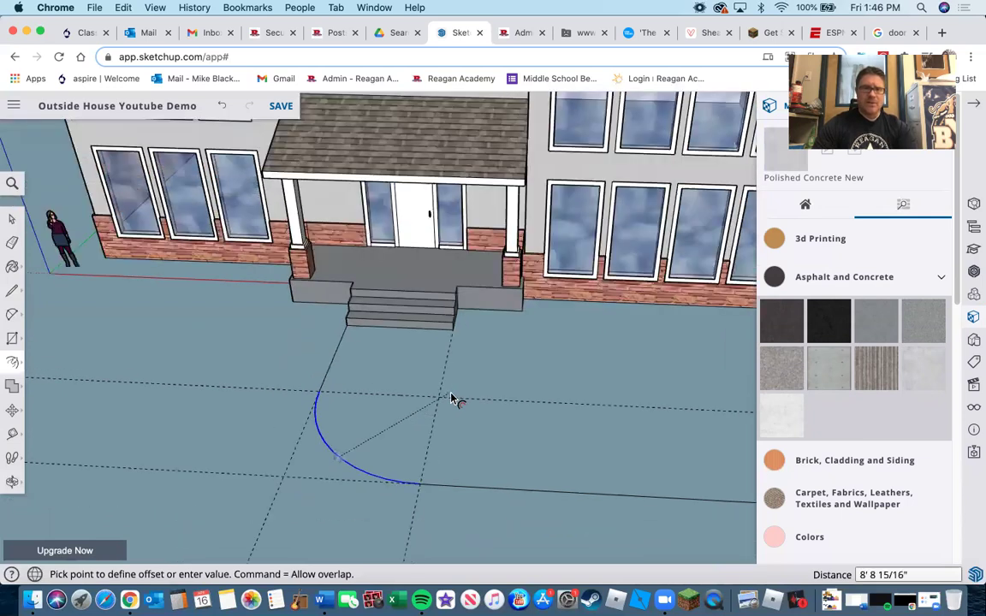
scroll(439, 402, "up", 1)
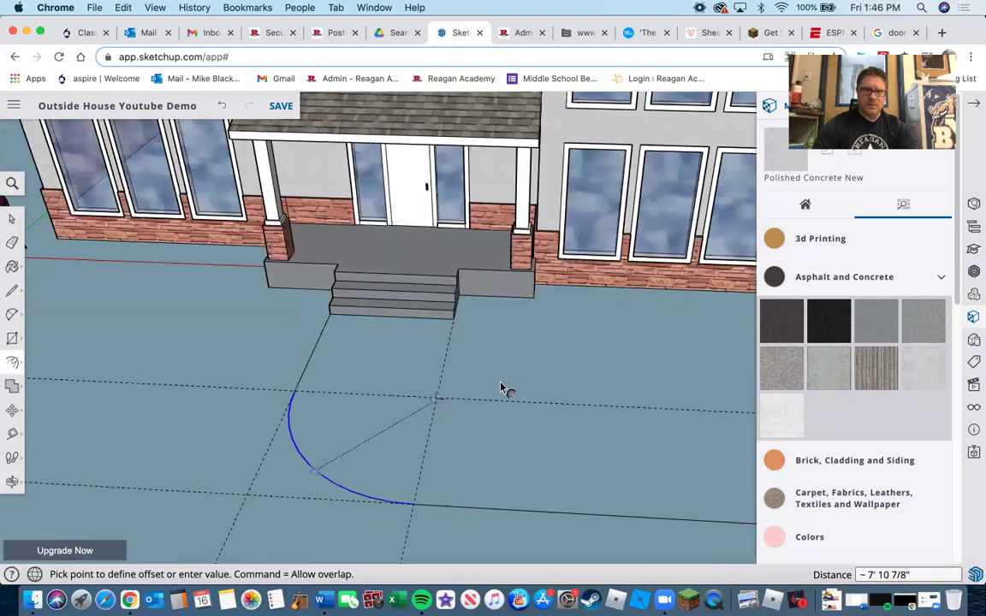
scroll(505, 387, "up", 3)
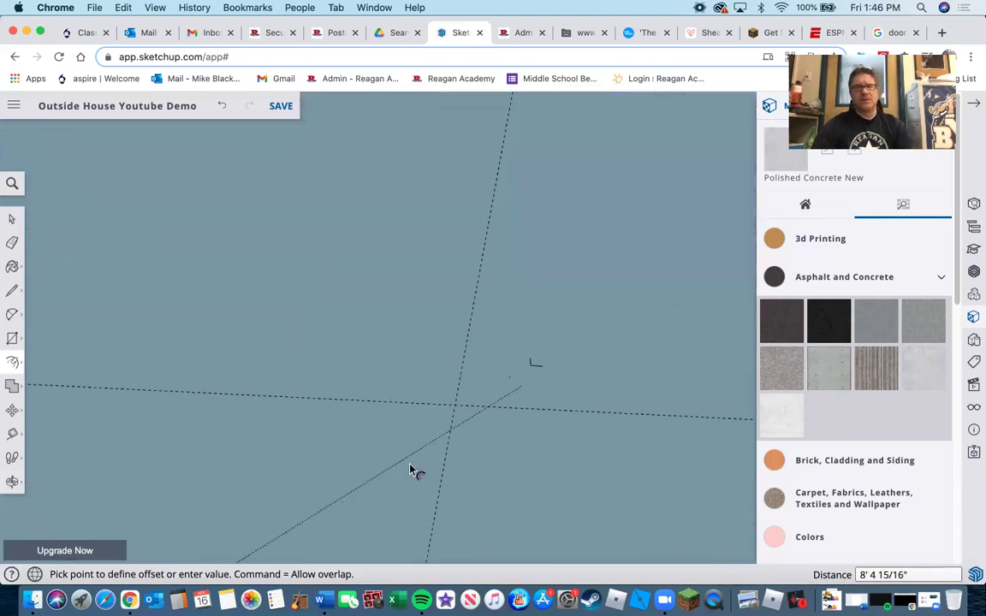
scroll(413, 462, "down", 3)
scroll(408, 493, "down", 2)
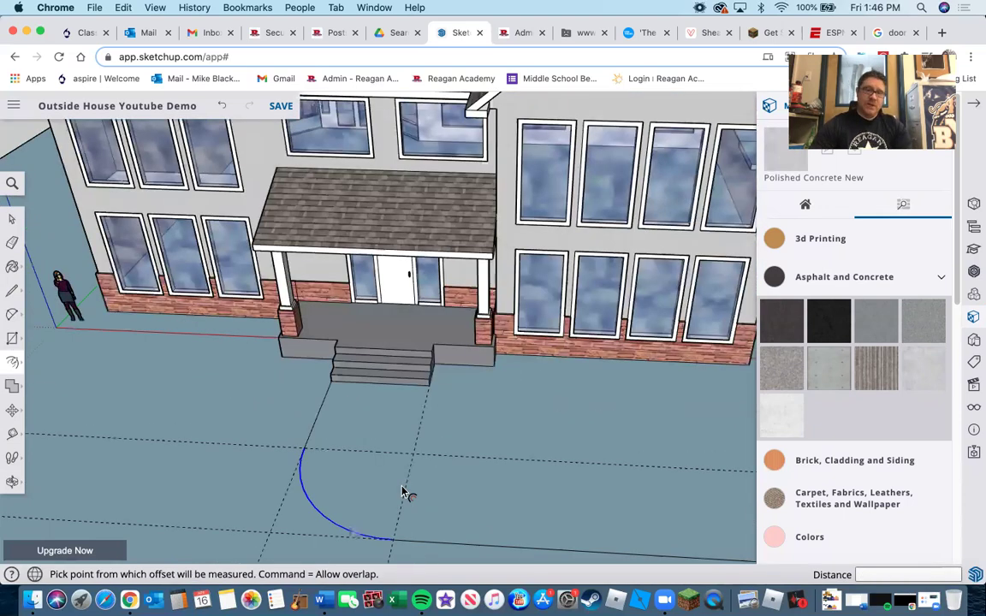
scroll(414, 407, "down", 3)
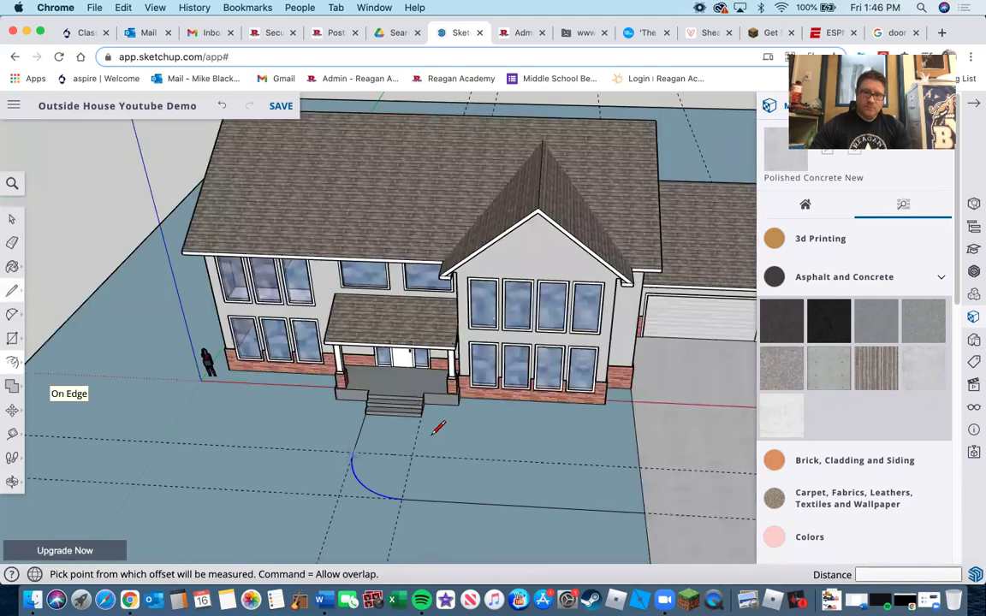
Try to draw a line along the inner guide between the near guide intersection and the steps' bottom corner
key("l")
scroll(433, 396, "up", 3)
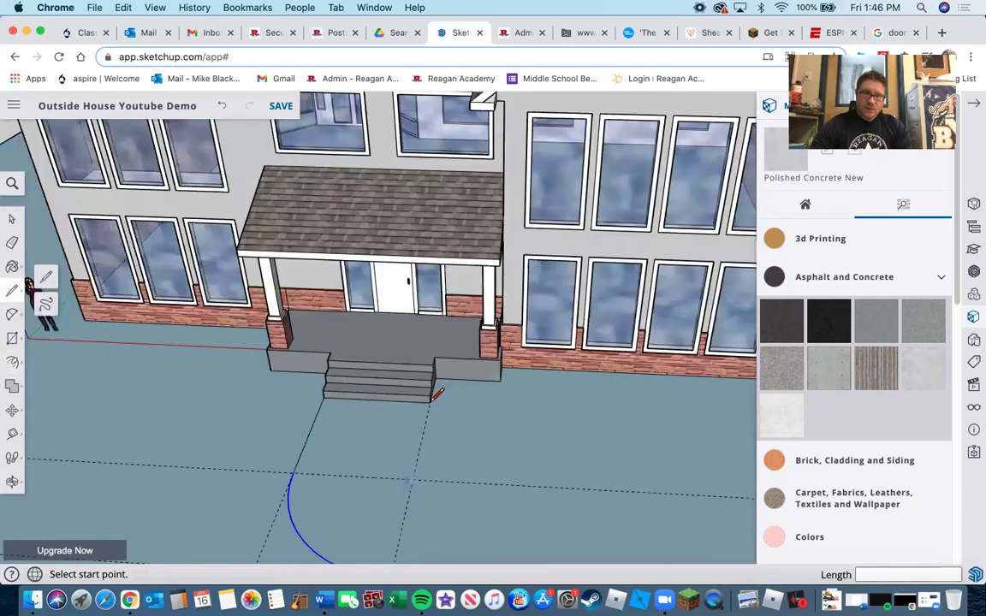
left_click(413, 476)
scroll(418, 479, "down", 3)
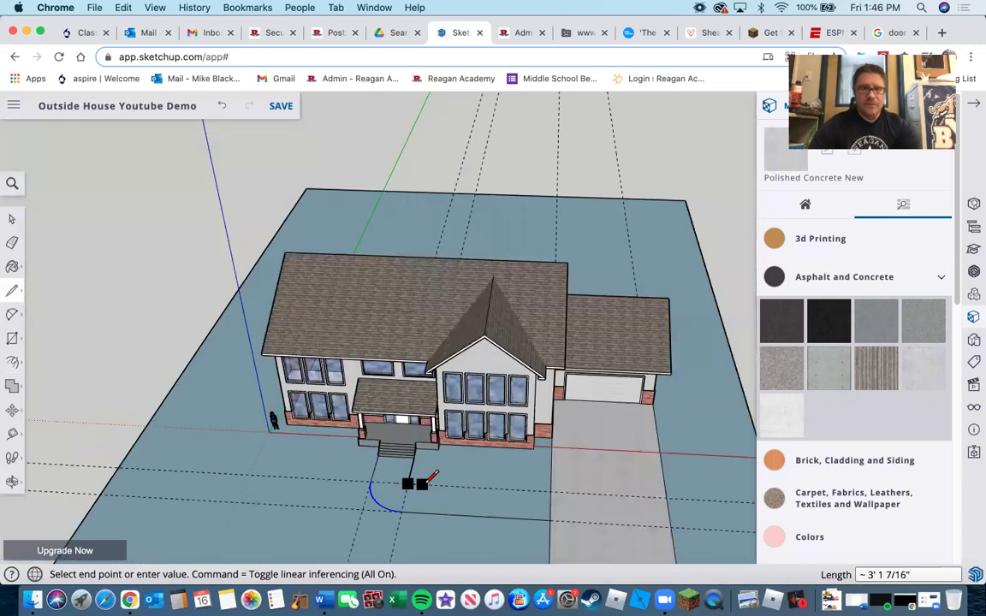
key("Escape")
key("super+z")
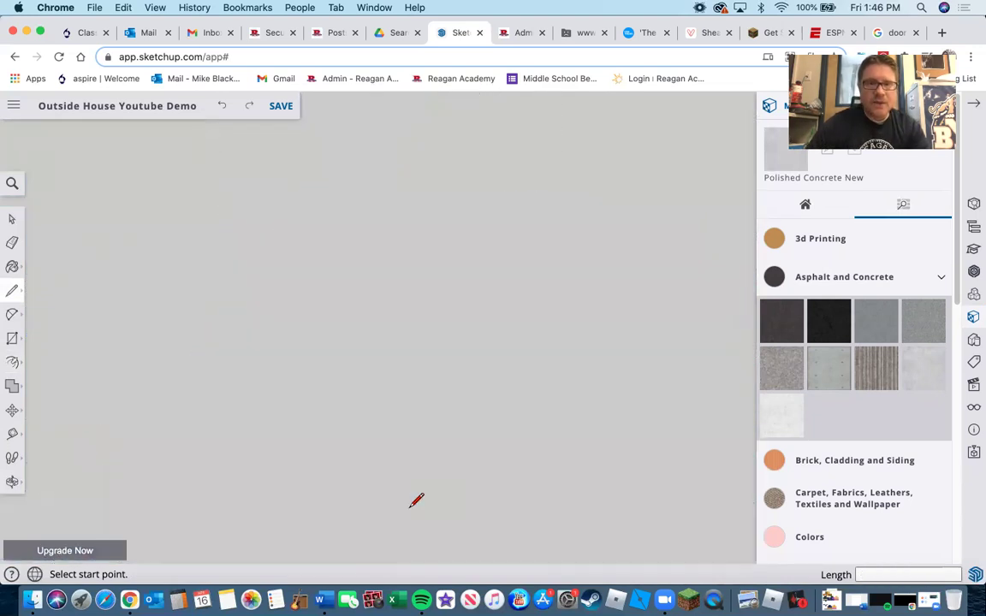
scroll(412, 427, "down", 5)
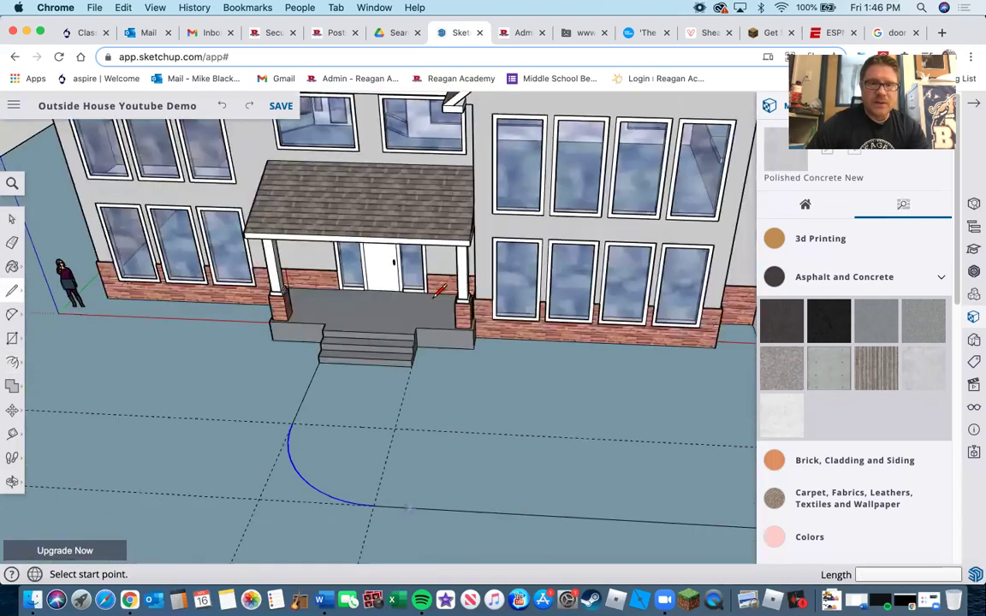
scroll(438, 305, "up", 5)
scroll(458, 253, "down", 2)
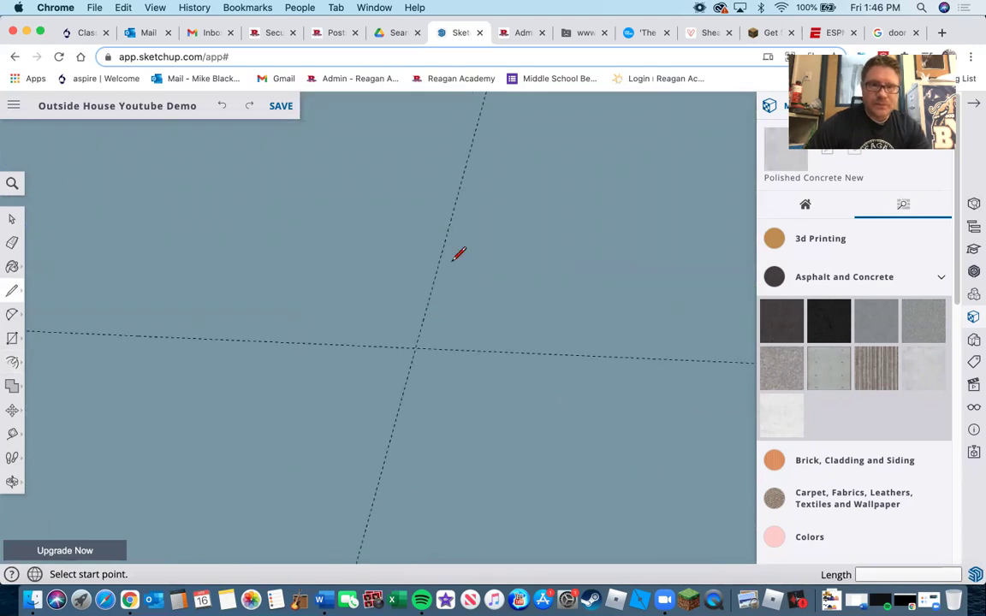
scroll(411, 214, "down", 3)
scroll(470, 167, "up", 2)
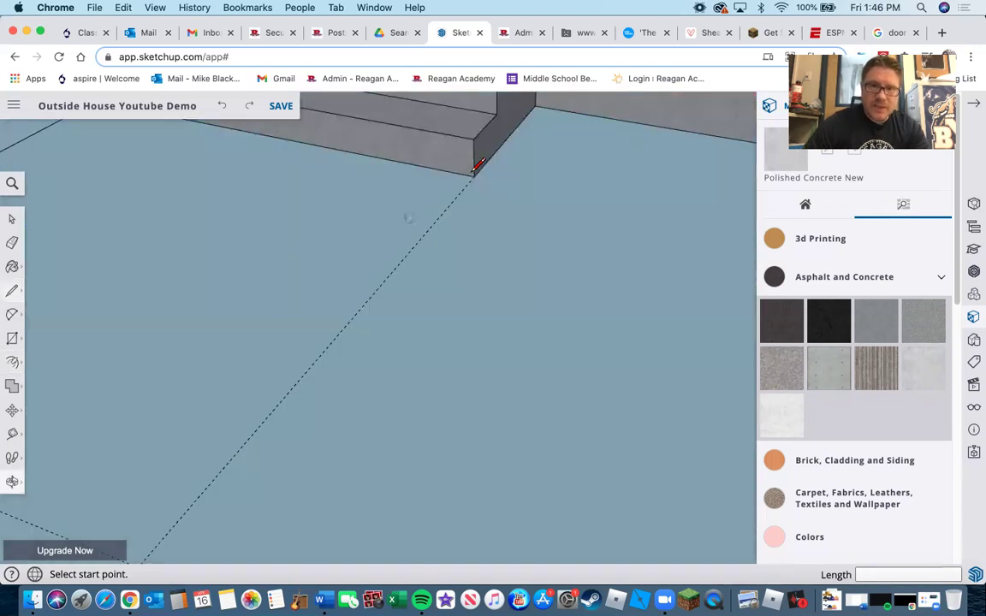
left_click(474, 175)
scroll(451, 316, "down", 3)
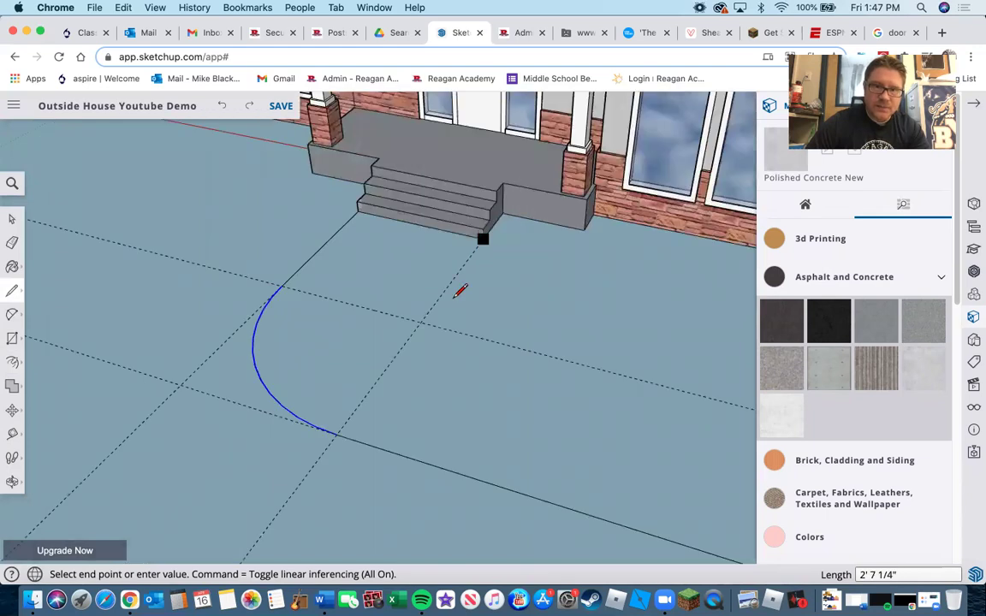
scroll(447, 292, "up", 2)
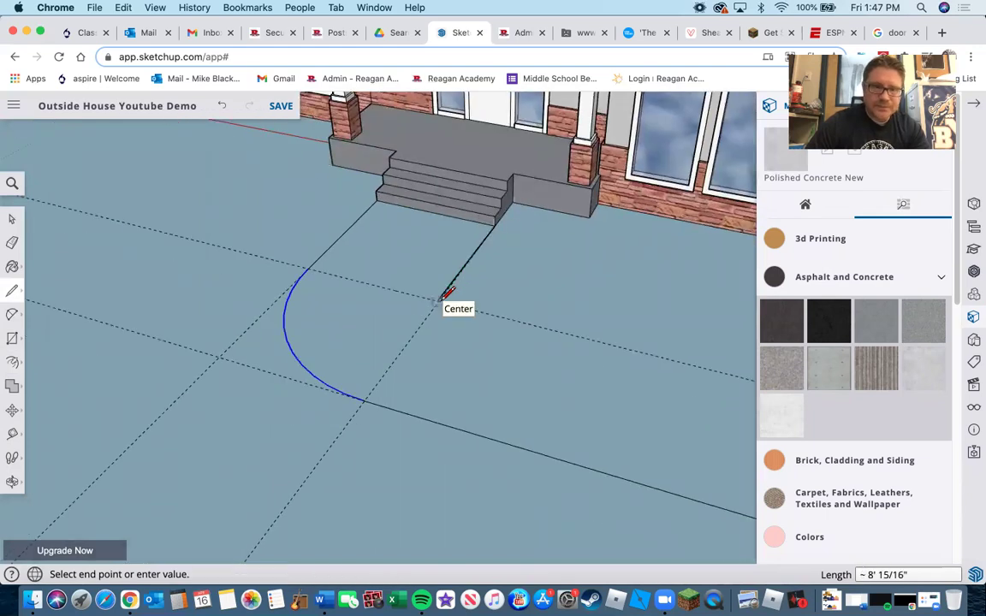
key("Escape")
left_click(496, 220)
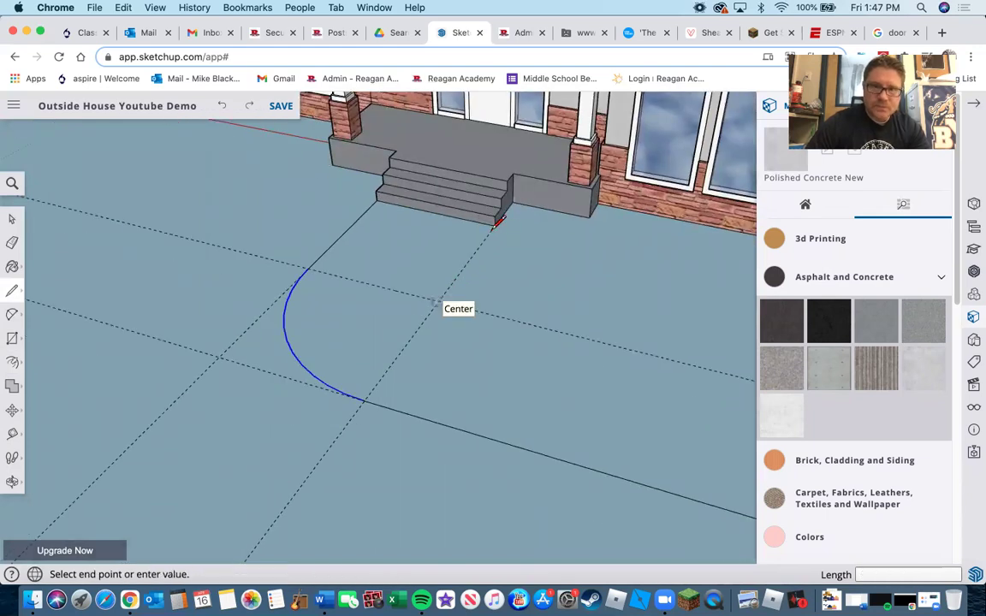
key("Escape")
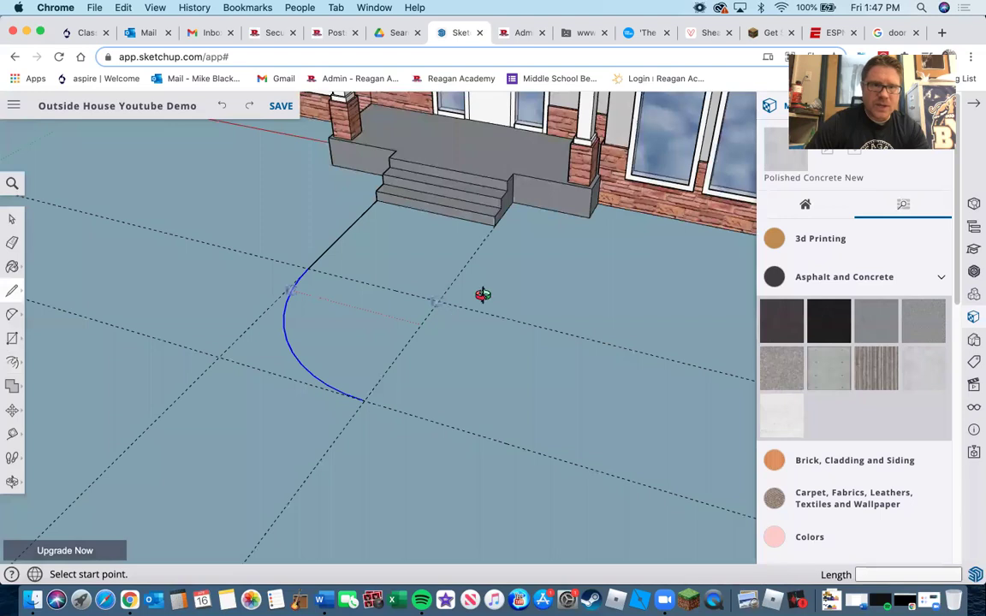
Redraw the walkway's outer edge along the far guide from the driveway edge to the arc's end, 30' 2" long
mouse_move(482, 295)
middle_mouse_down()
mouse_move(519, 282)
mouse_move(444, 280)
mouse_move(597, 264)
mouse_move(305, 309)
mouse_move(368, 312)
middle_mouse_up()
scroll(368, 312, "down", 5)
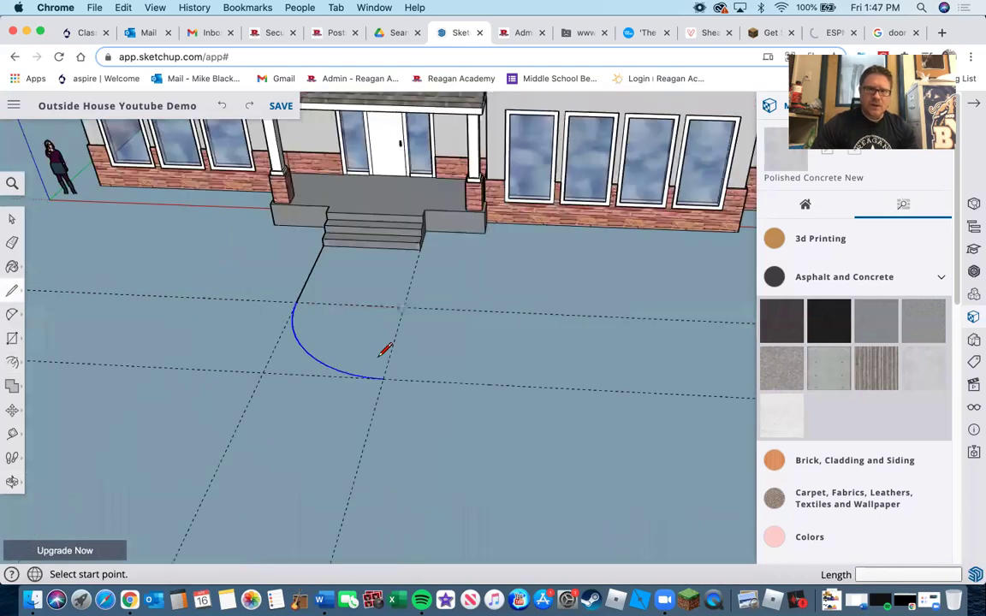
scroll(537, 356, "down", 1)
left_click(612, 362)
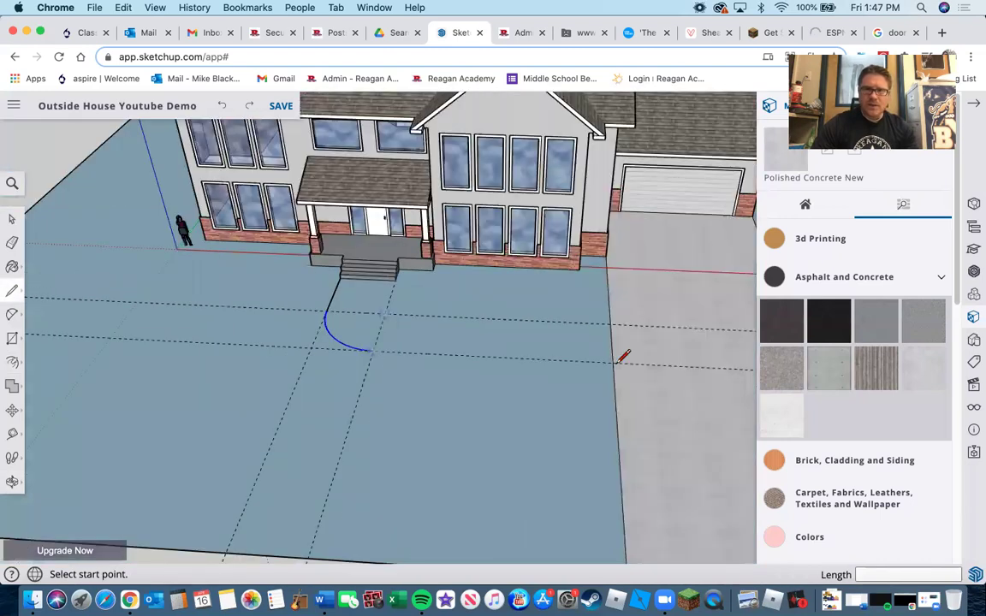
left_click(370, 349)
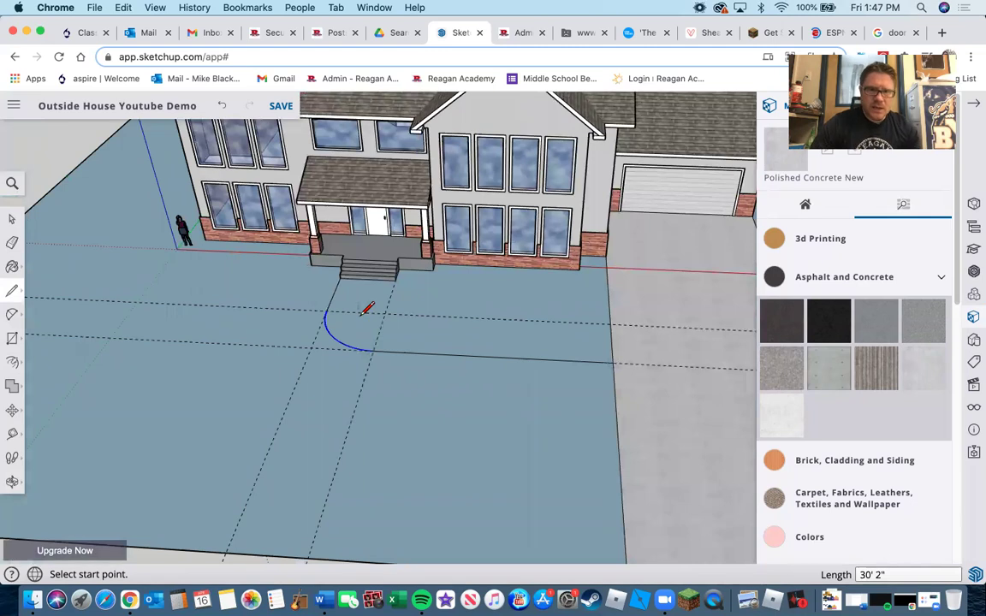
scroll(418, 307, "up", 3)
scroll(419, 307, "up", 2)
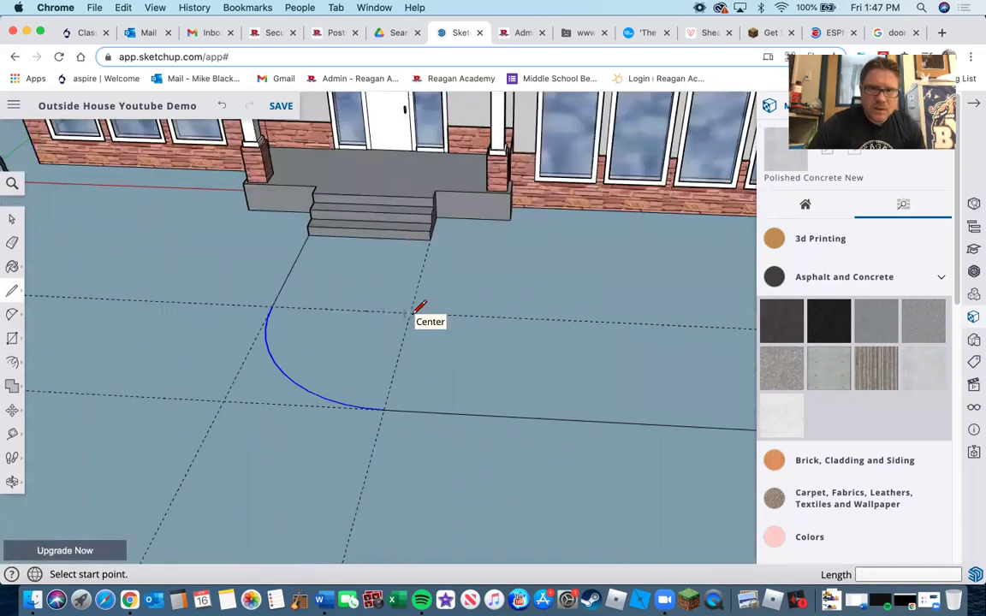
scroll(507, 326, "down", 3)
left_click(463, 324)
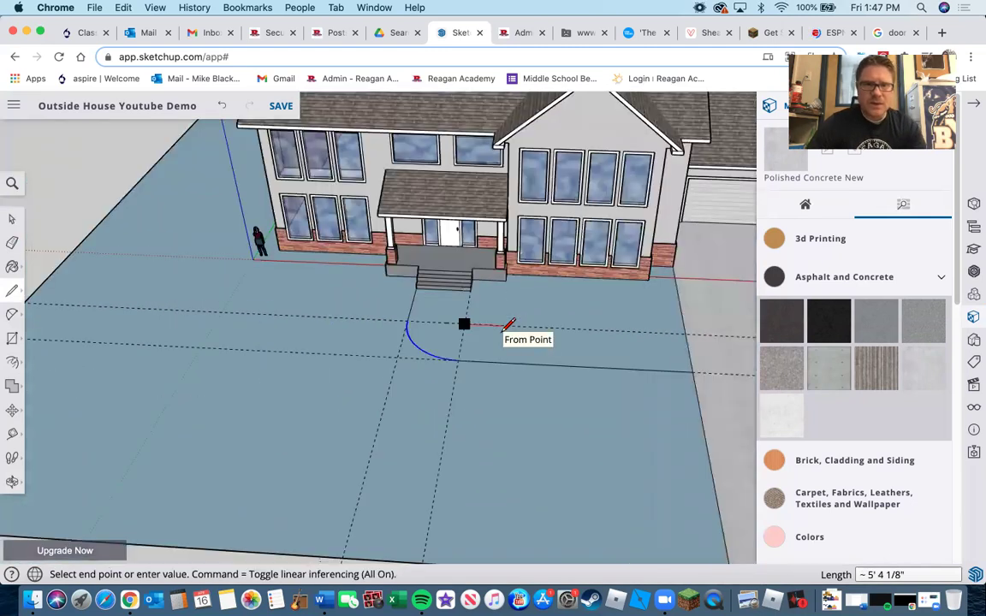
key("Escape")
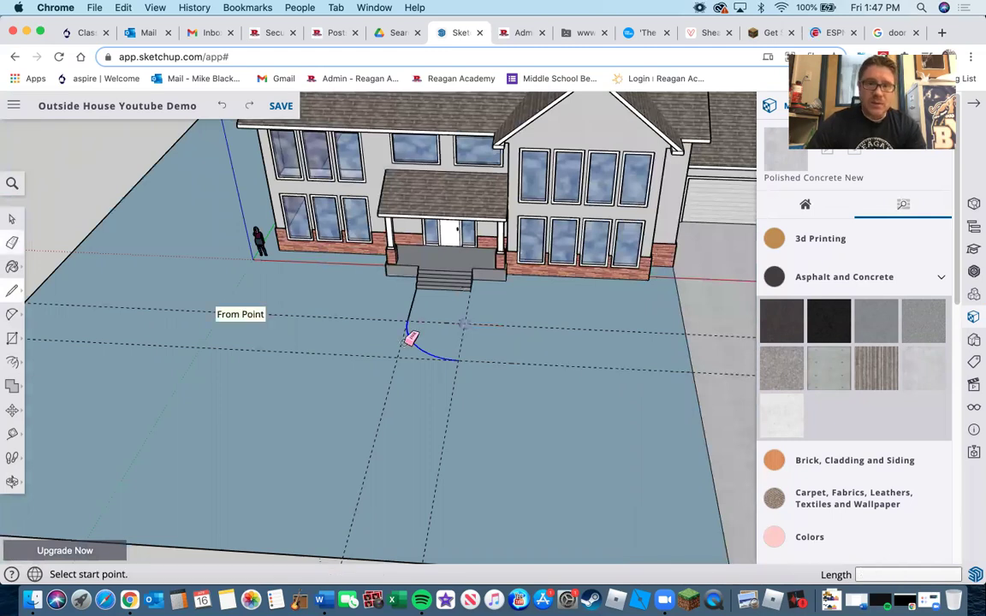
Erase the guide extending from the steps' driveway-side corner and the cross guide nearest the steps
middle_click_drag(456, 323, 457, 321)
scroll(458, 291, "up", 2)
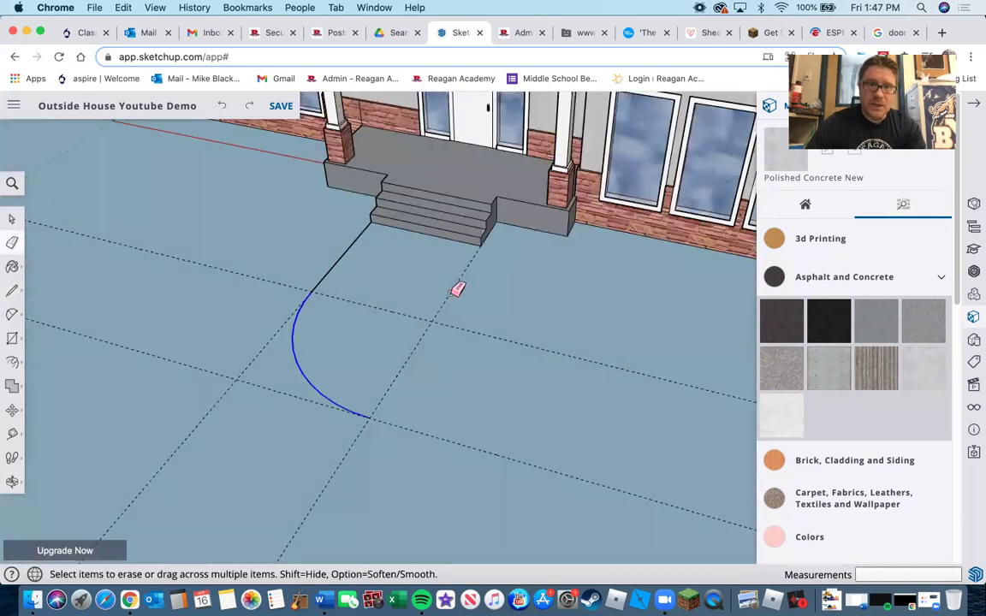
scroll(446, 309, "up", 2)
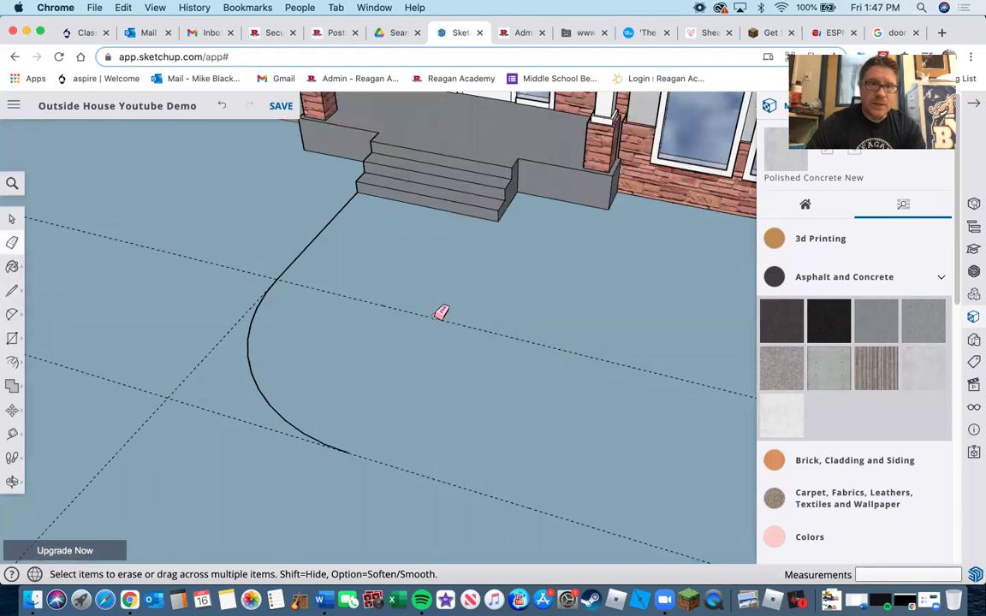
left_click(385, 307)
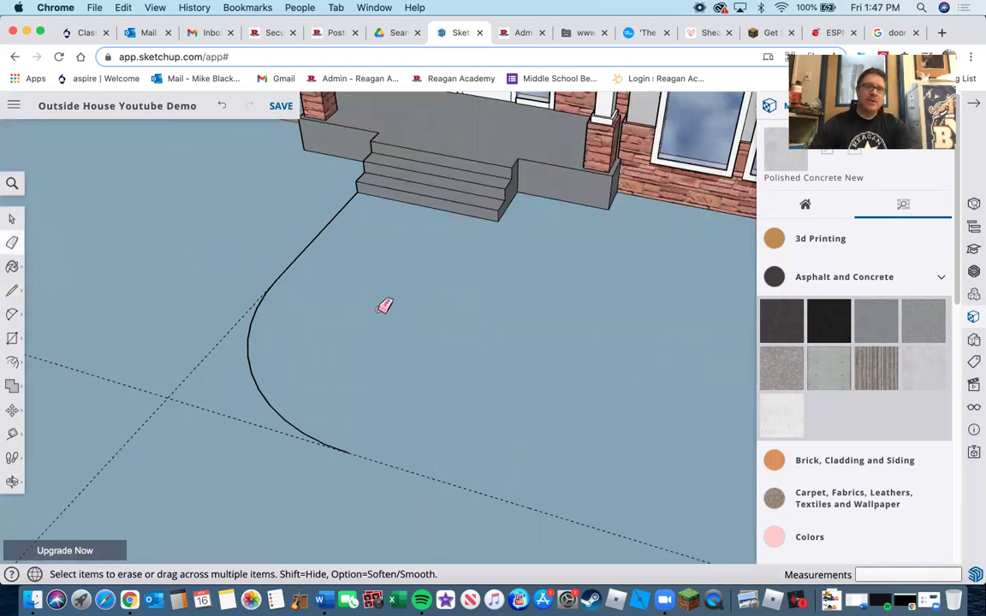
Extend a guide across the yard from the bottom edge on the driveway side of the porch steps
middle_click_drag(257, 378, 448, 349)
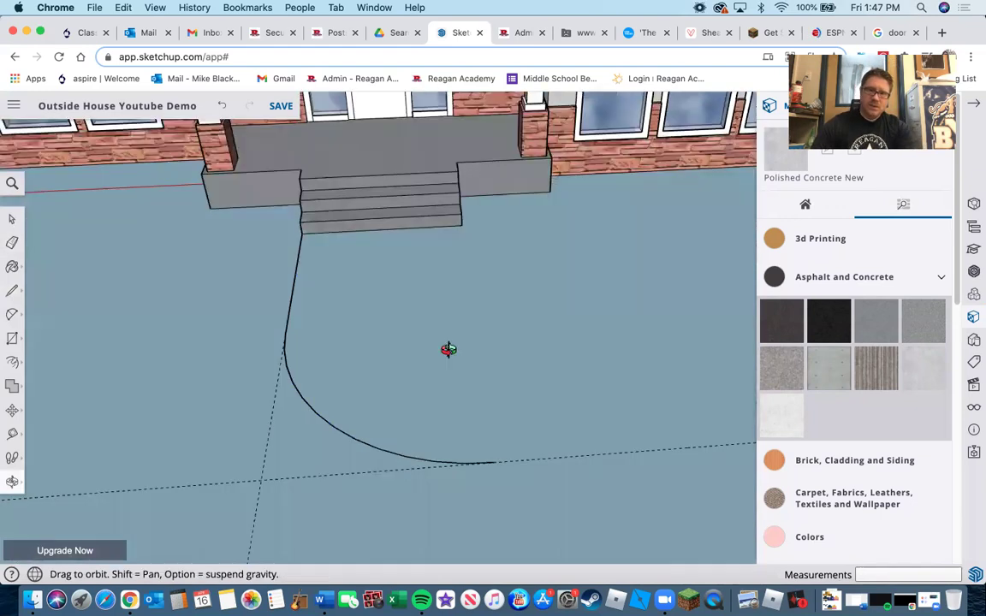
middle_click_drag(300, 395, 324, 486)
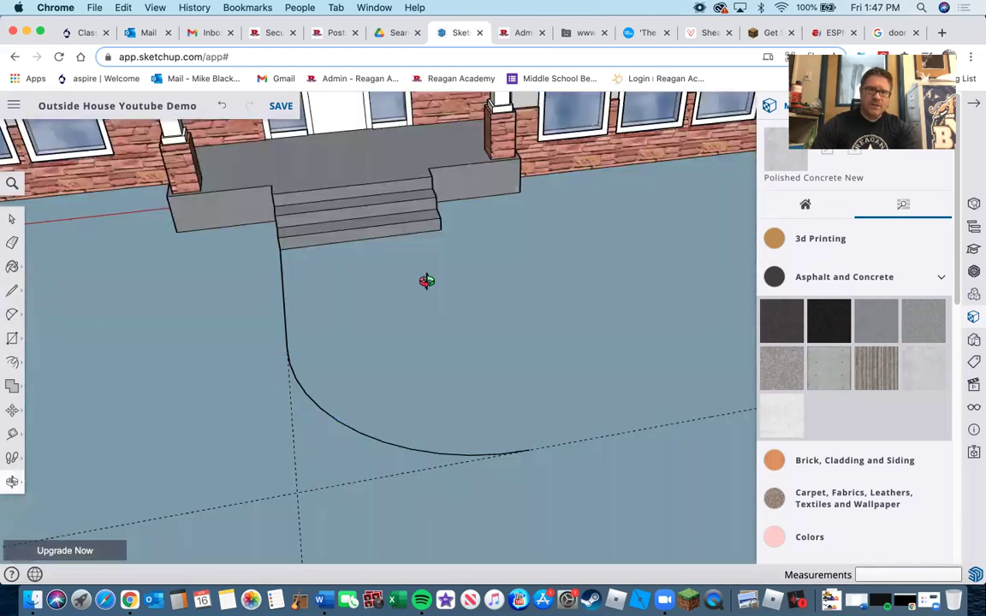
scroll(323, 485, "up", 2)
middle_click_drag(427, 281, 474, 337)
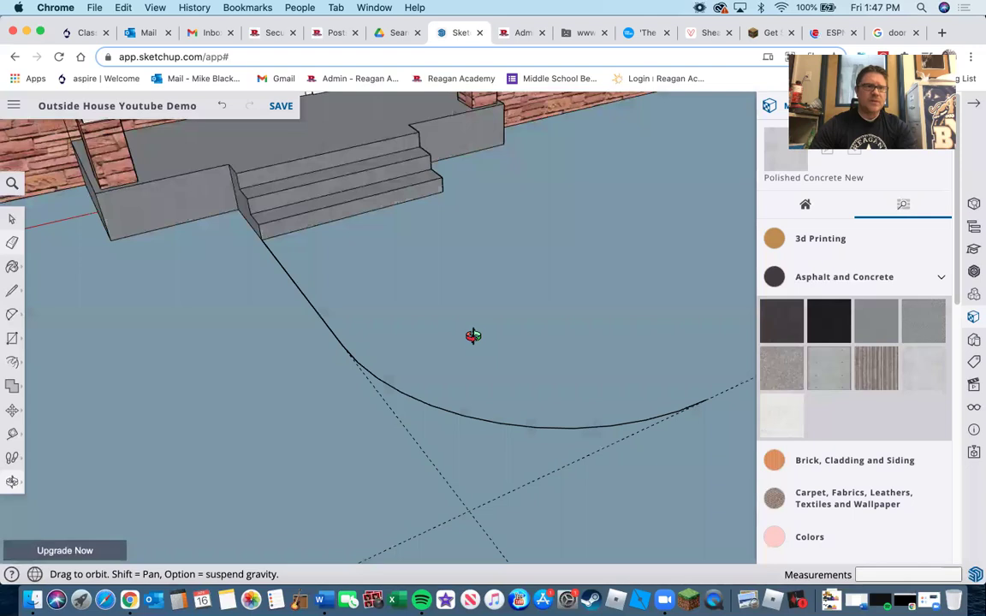
key("e")
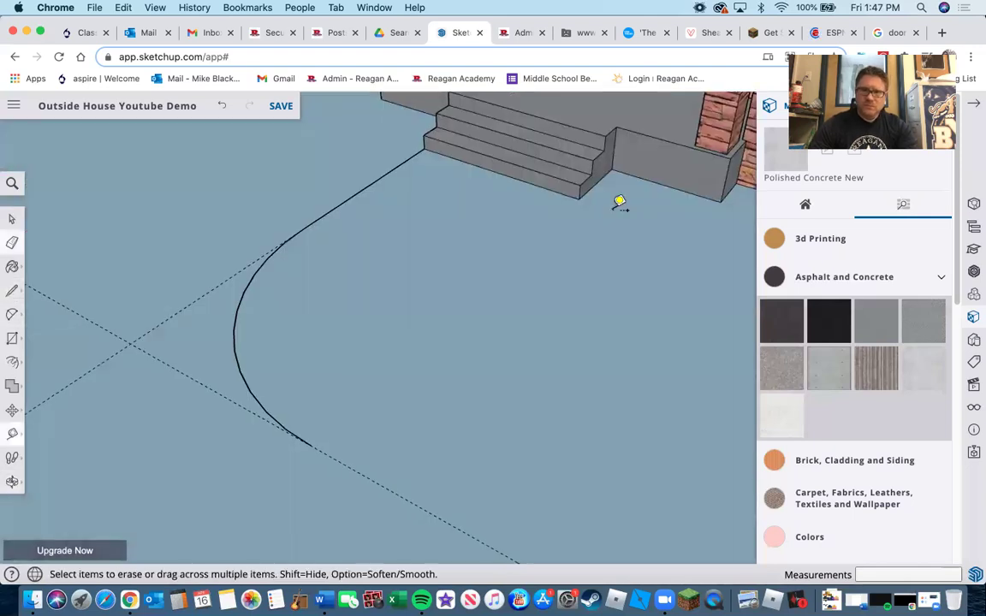
scroll(534, 132, "up", 5)
key("t")
left_click(525, 128)
middle_click_drag(524, 127, 531, 130)
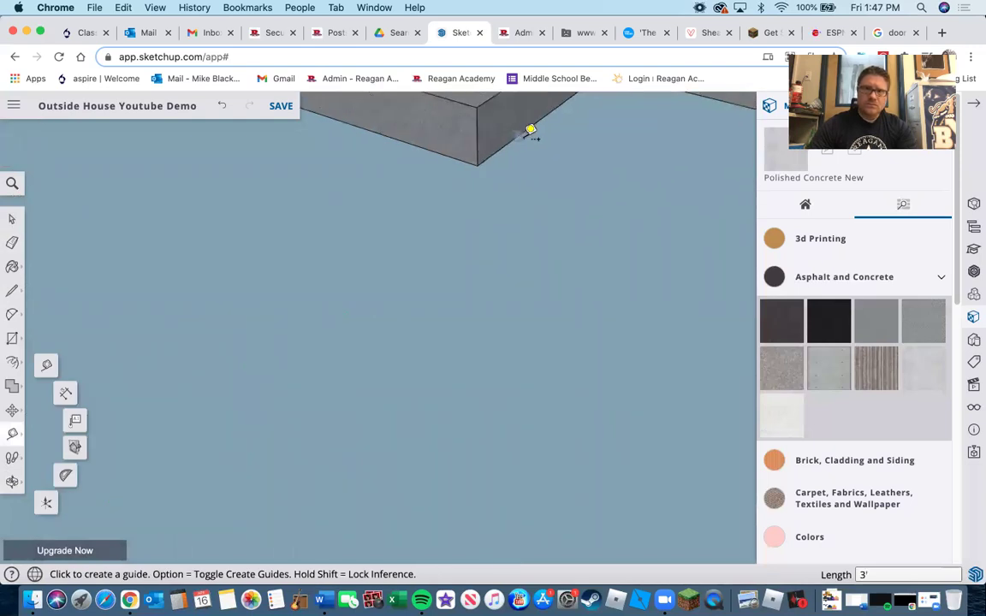
left_click(439, 253)
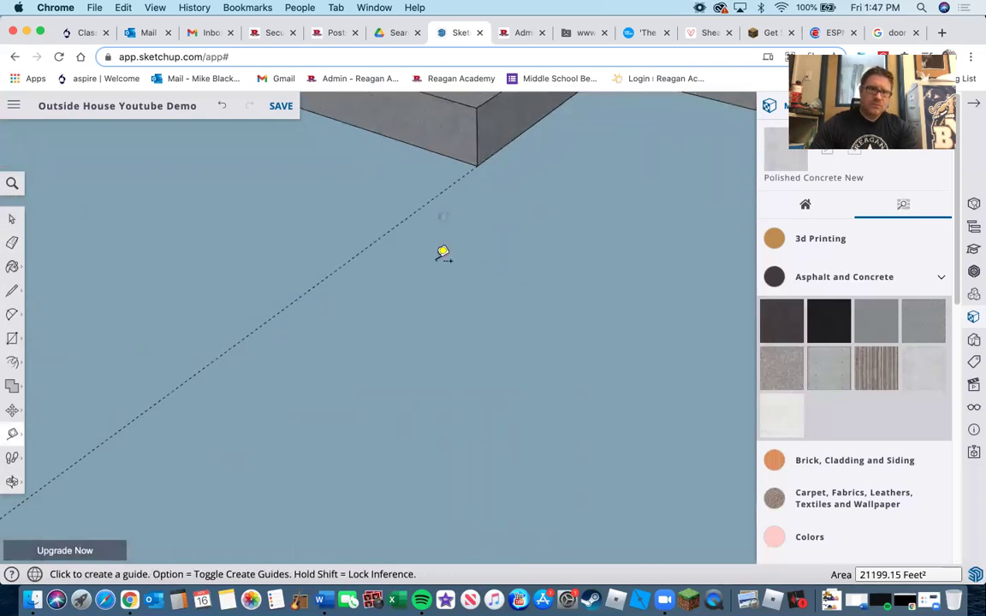
scroll(395, 357, "down", 5)
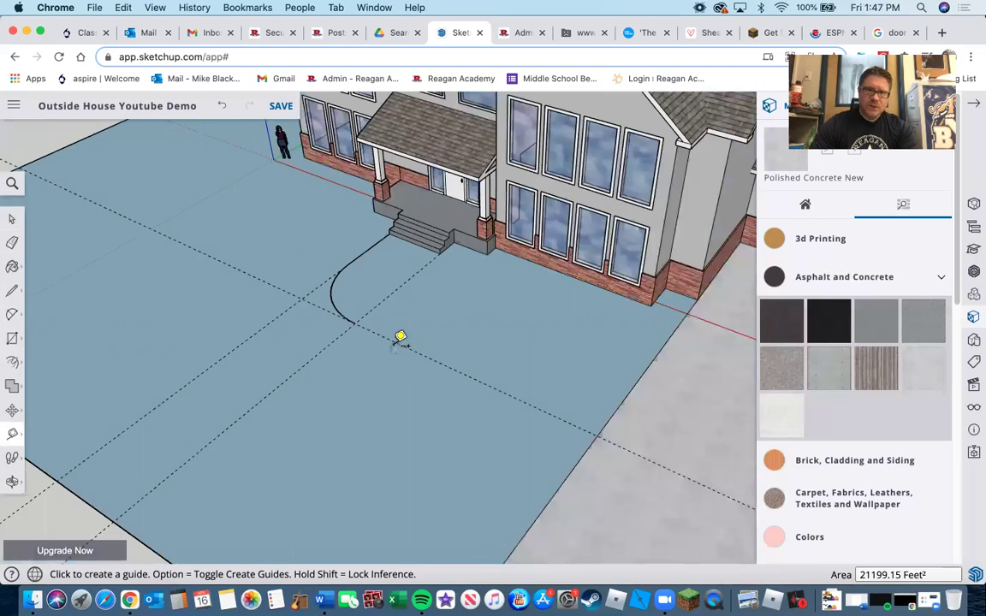
Place a parallel guide 8' from the outer cross guide, towards the house
scroll(528, 174, "up", 3)
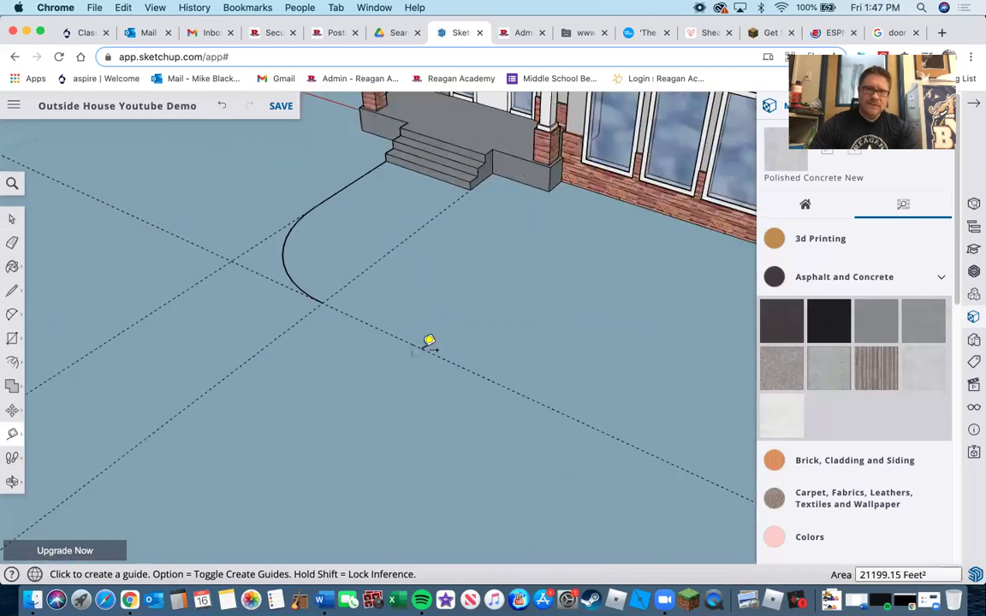
left_click(423, 350)
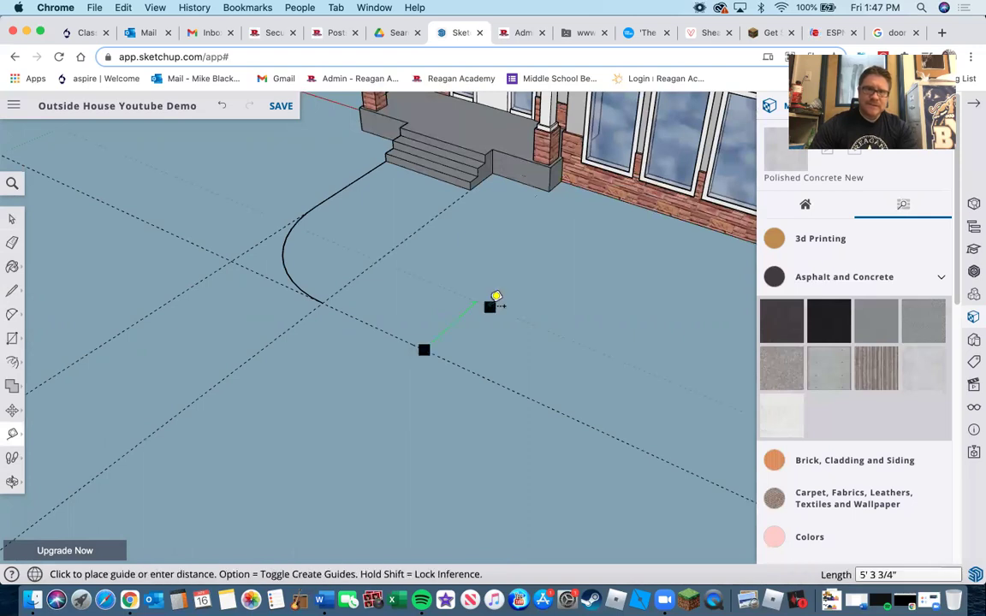
left_click(495, 300)
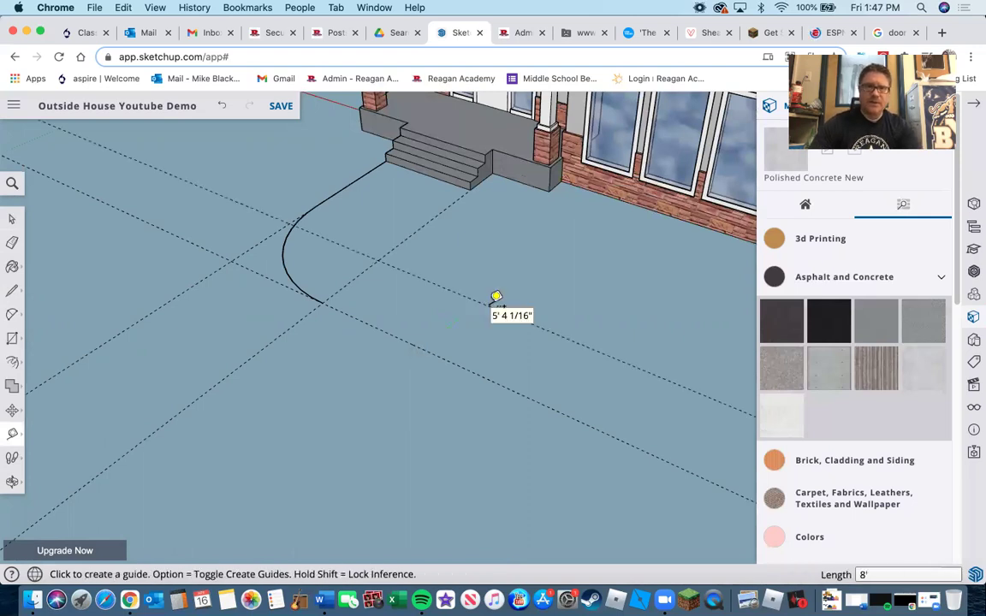
key("Return")
Try to draw the walkway's inner edge from the steps' driveway-side corner to the nearest guide intersection
left_click(12, 292)
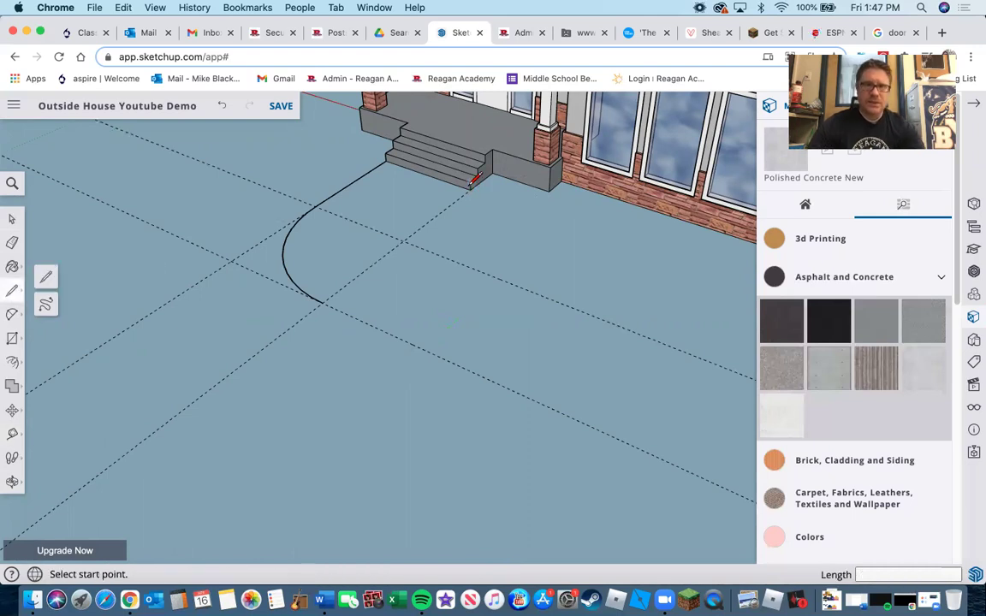
left_click(469, 185)
scroll(458, 137, "up", 3)
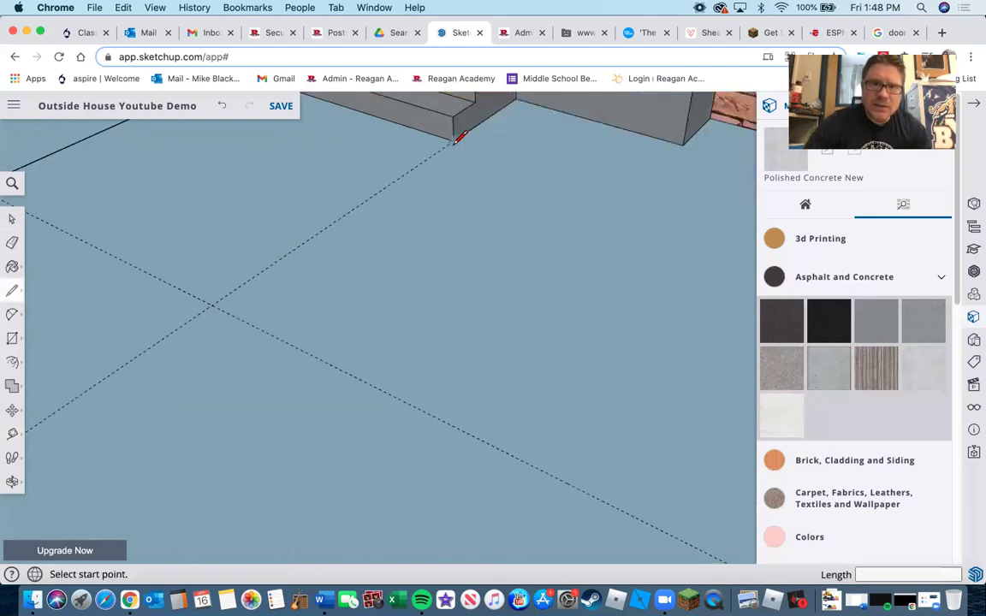
left_click(454, 140)
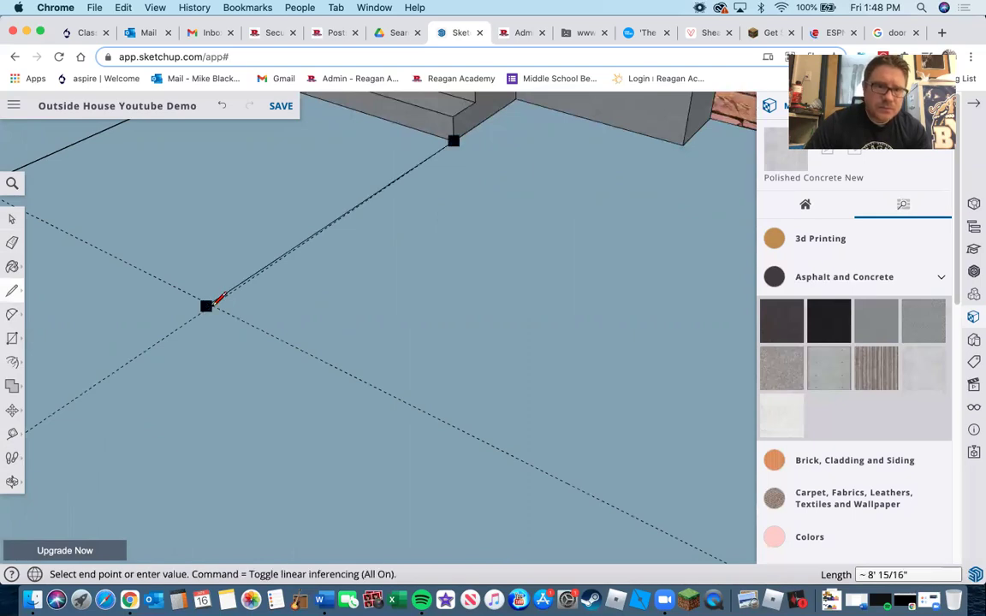
left_click(207, 304)
scroll(212, 301, "up", 1)
scroll(169, 150, "down", 3)
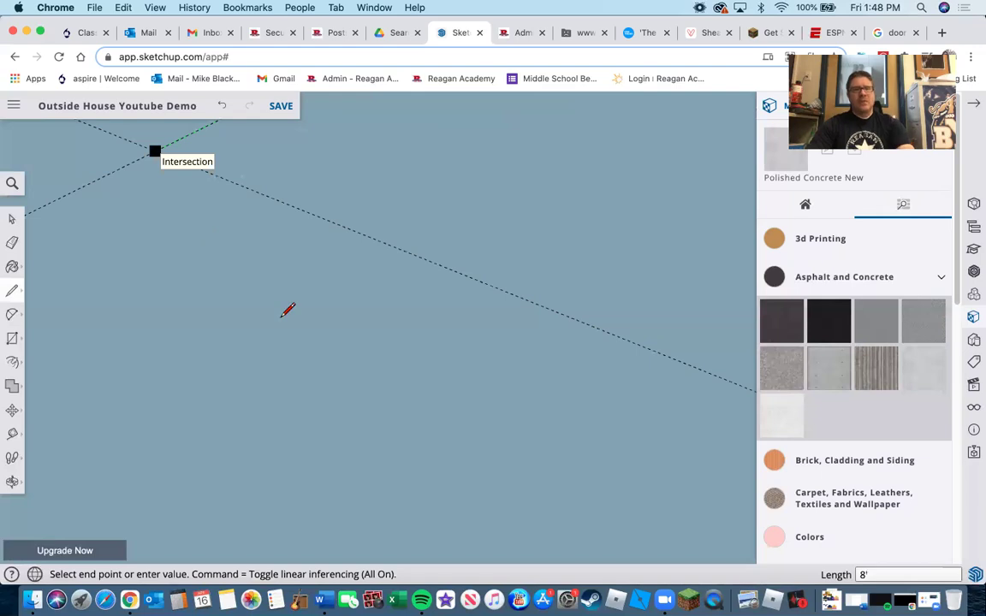
middle_click_drag(288, 310, 547, 210)
scroll(471, 334, "down", 2)
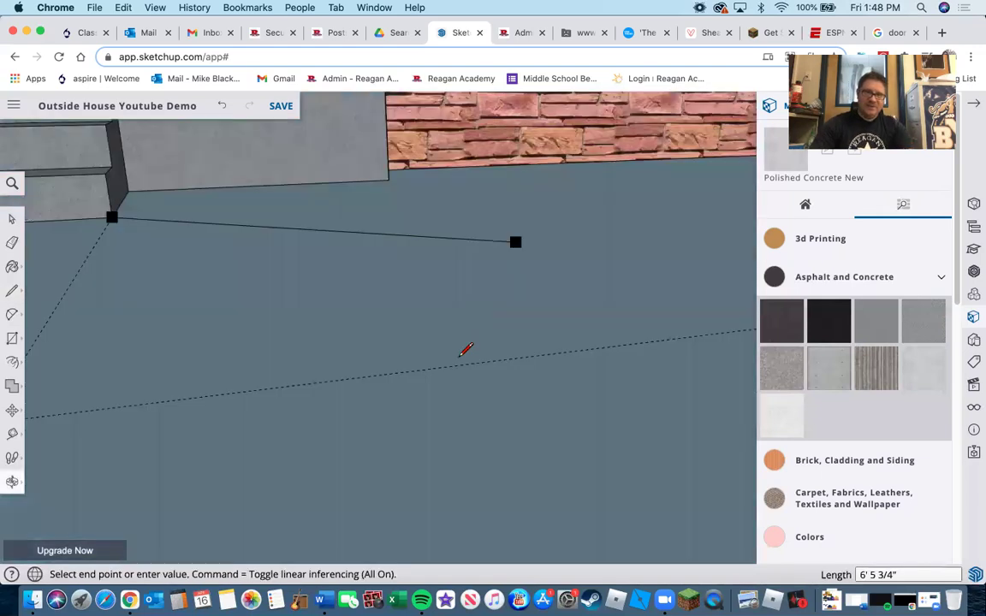
Undo the walkway's lines and arc together with the guides laid out for them
scroll(454, 360, "down", 5)
middle_click_drag(431, 378, 420, 418)
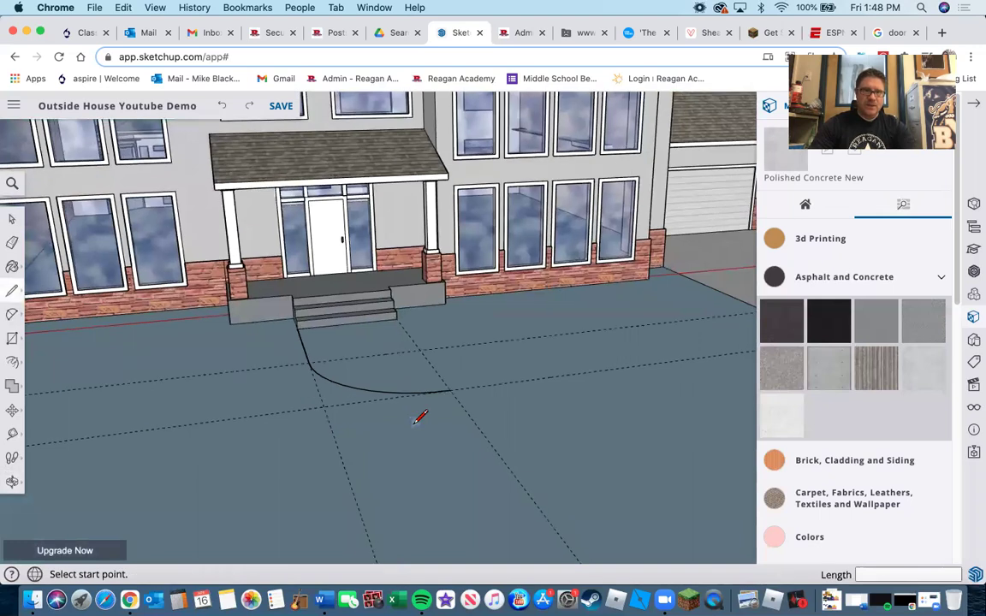
key("super+z")
key("super+z")
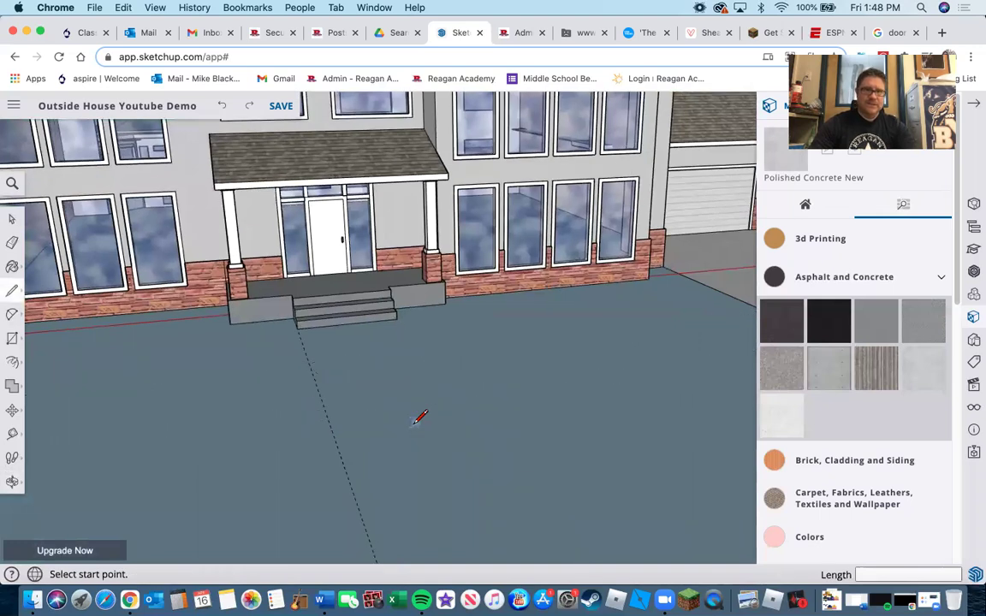
Extend a guide into the yard along the steps' bottom edge on the side away from the driveway
middle_click_drag(313, 359, 598, 313)
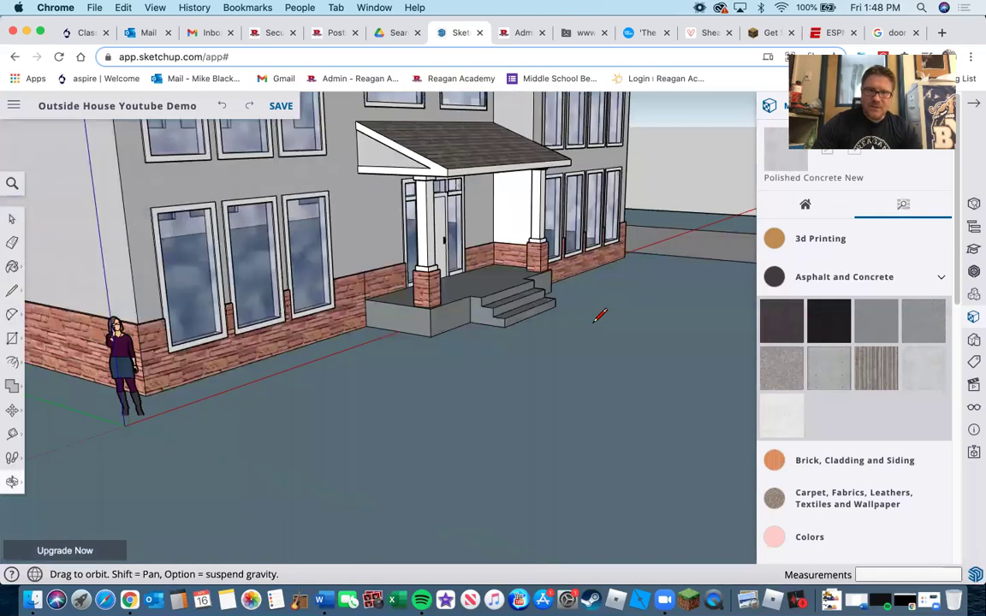
scroll(582, 295, "up", 5)
middle_click_drag(601, 249, 501, 301)
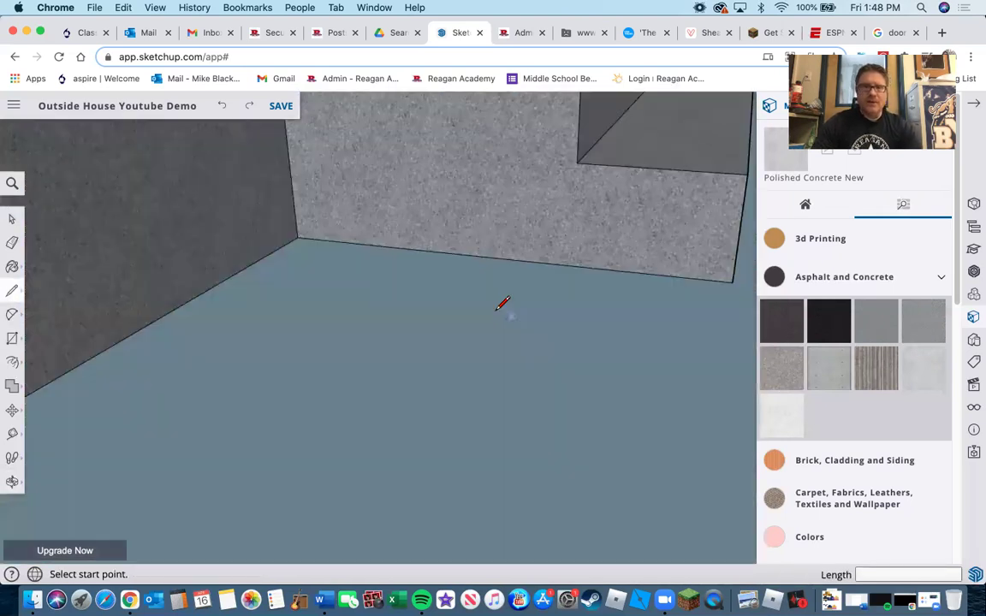
middle_click_drag(278, 424, 526, 285)
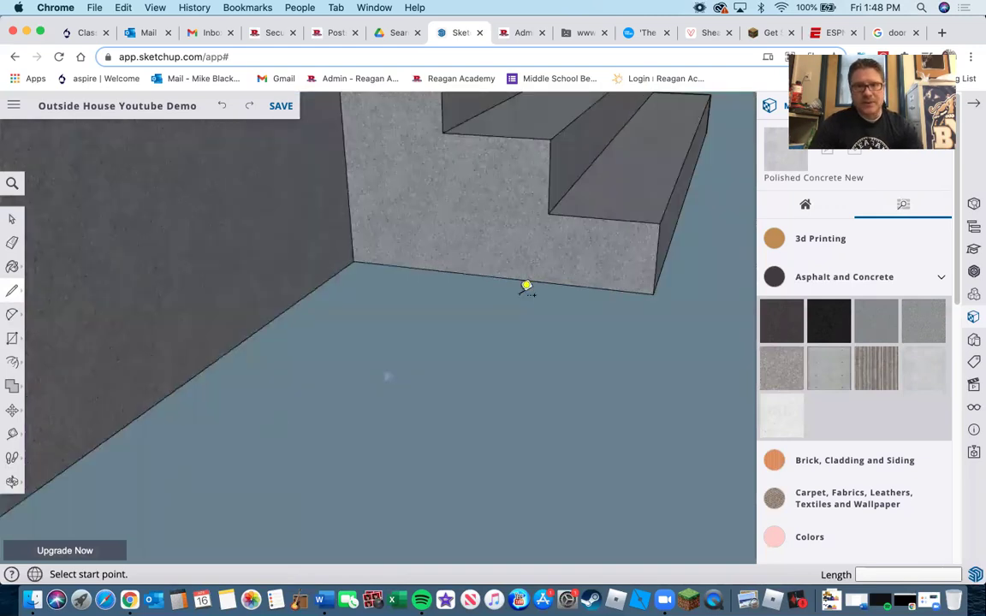
key("t")
left_click(584, 280)
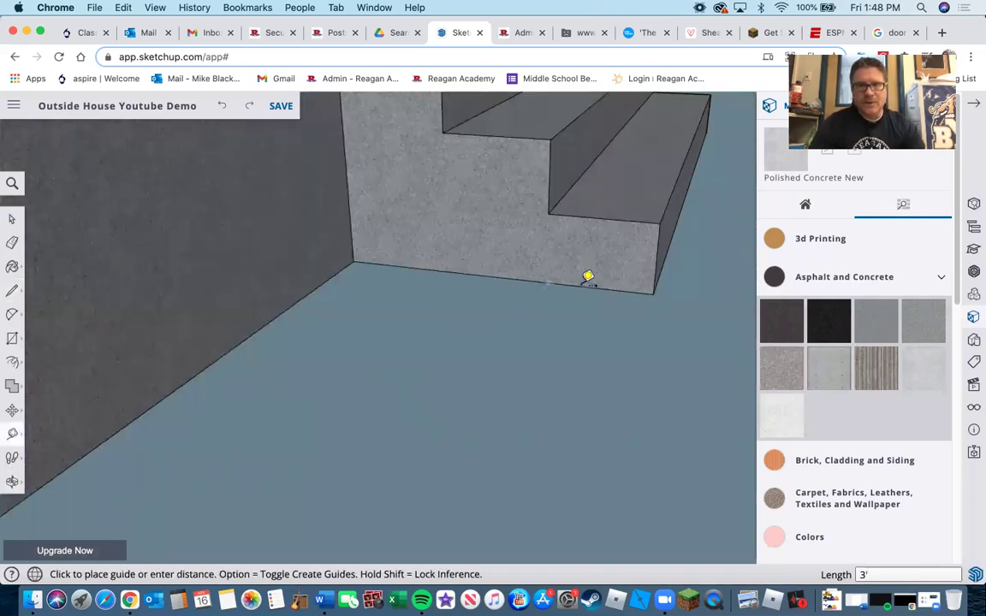
left_click(596, 280)
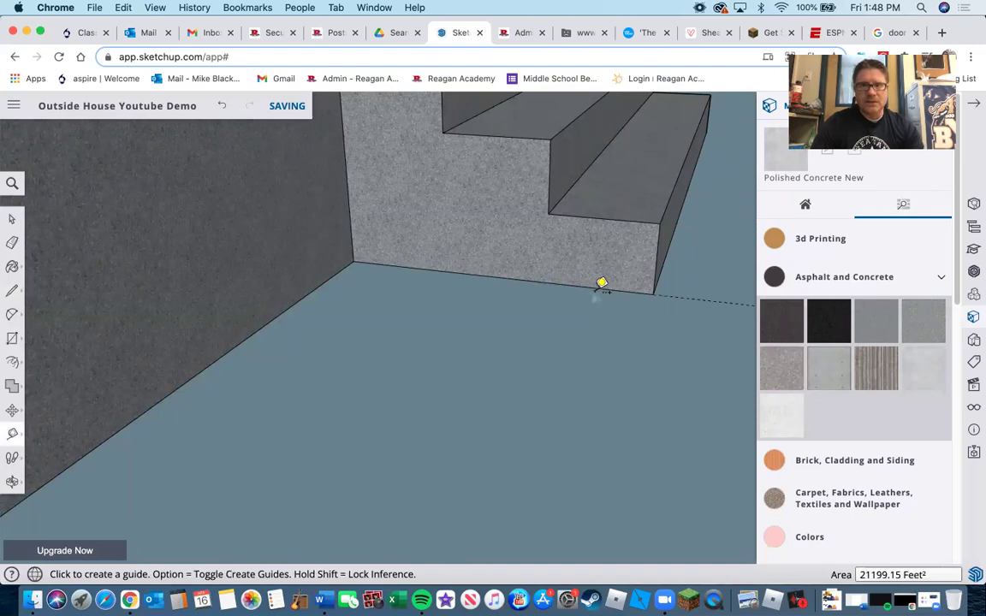
Extend a second guide into the yard along the steps' bottom edge on the driveway side
scroll(653, 319, "down", 1)
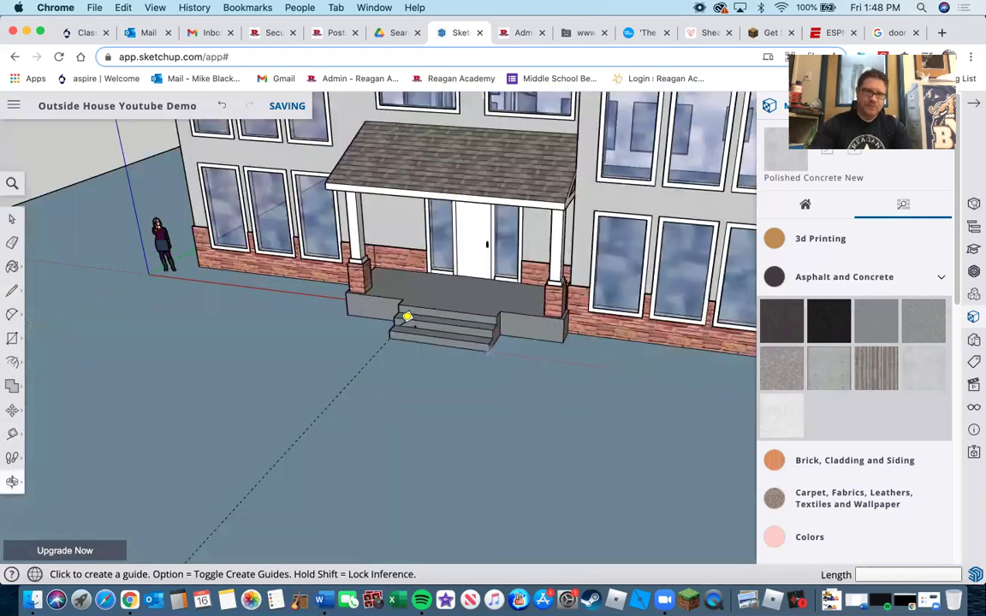
middle_click_drag(407, 318, 438, 406)
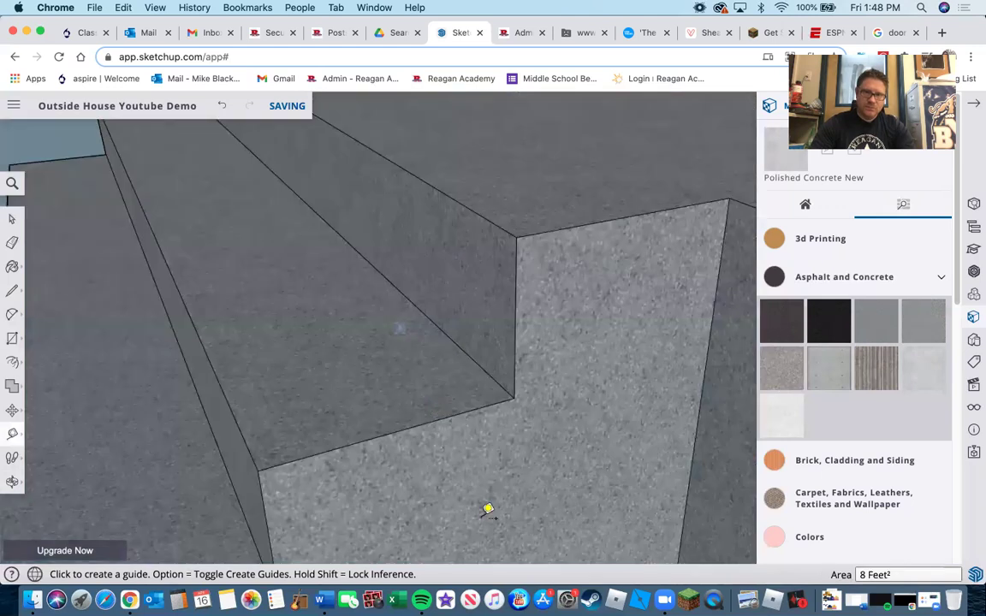
scroll(487, 509, "down", 5)
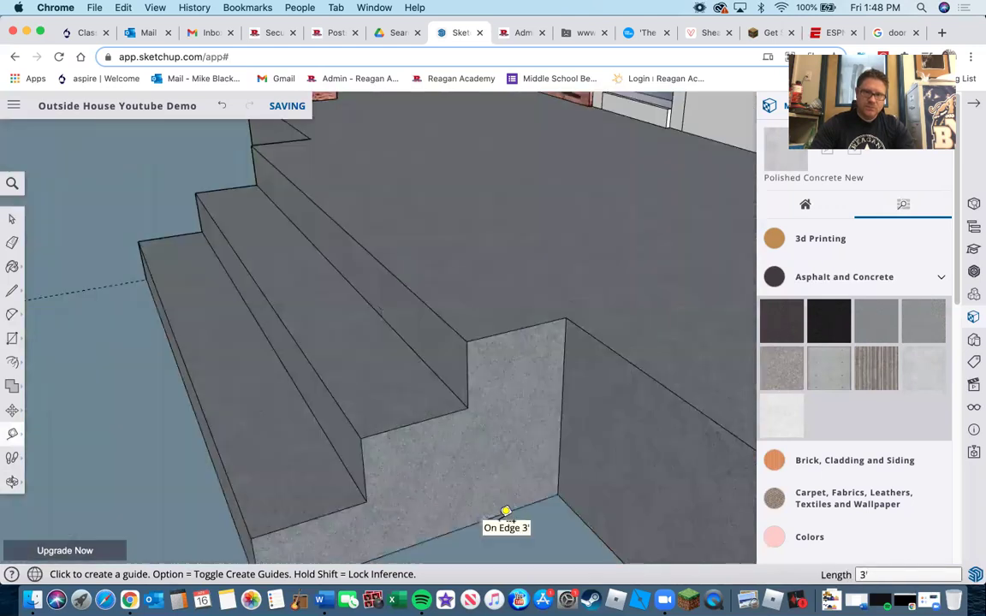
left_click(505, 512)
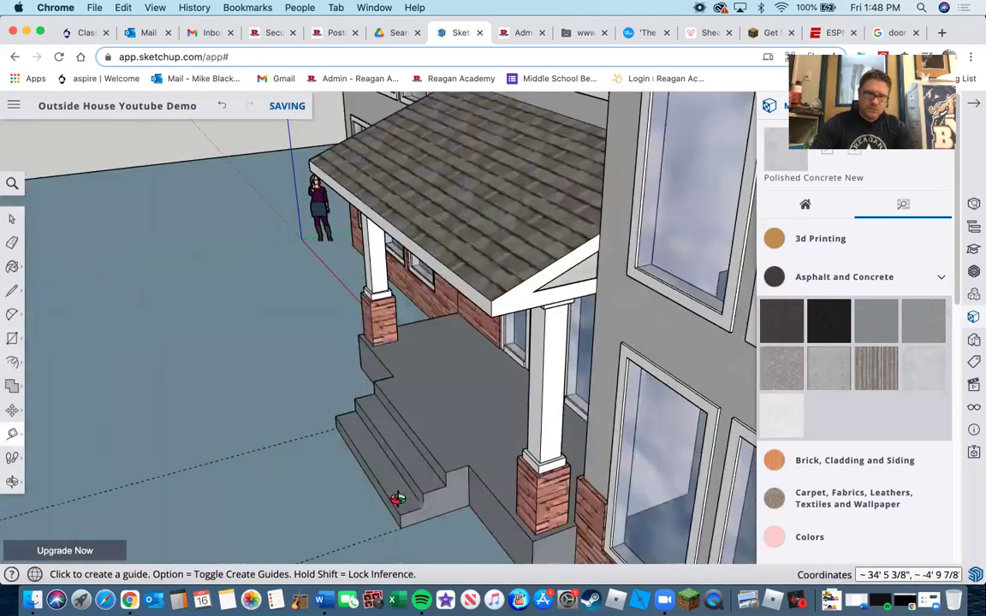
scroll(418, 489, "up", 3)
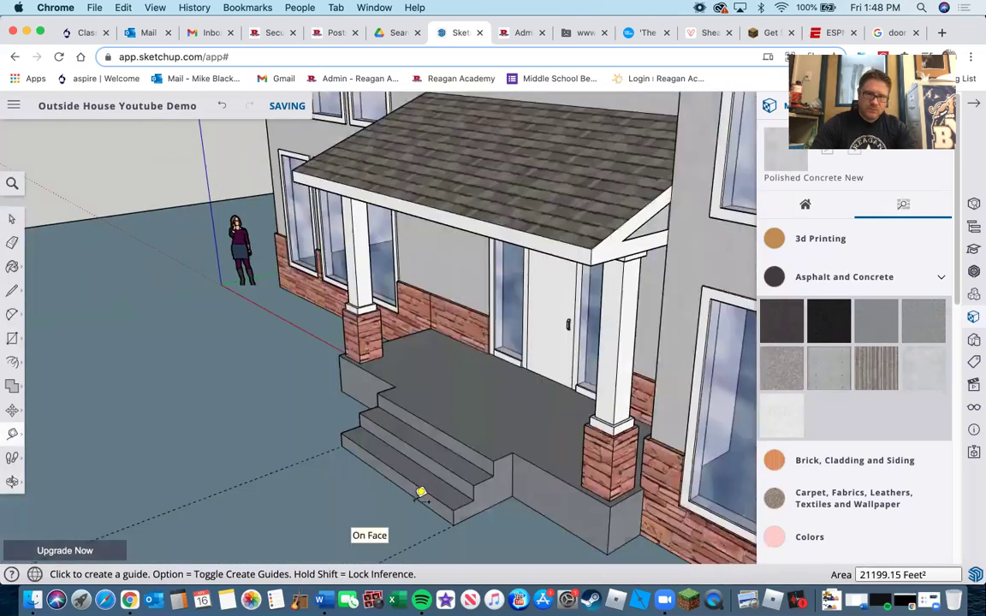
Place a cross guide 8' in front of the steps, parallel to their bottom front edge
left_click(316, 502)
scroll(296, 509, "down", 5)
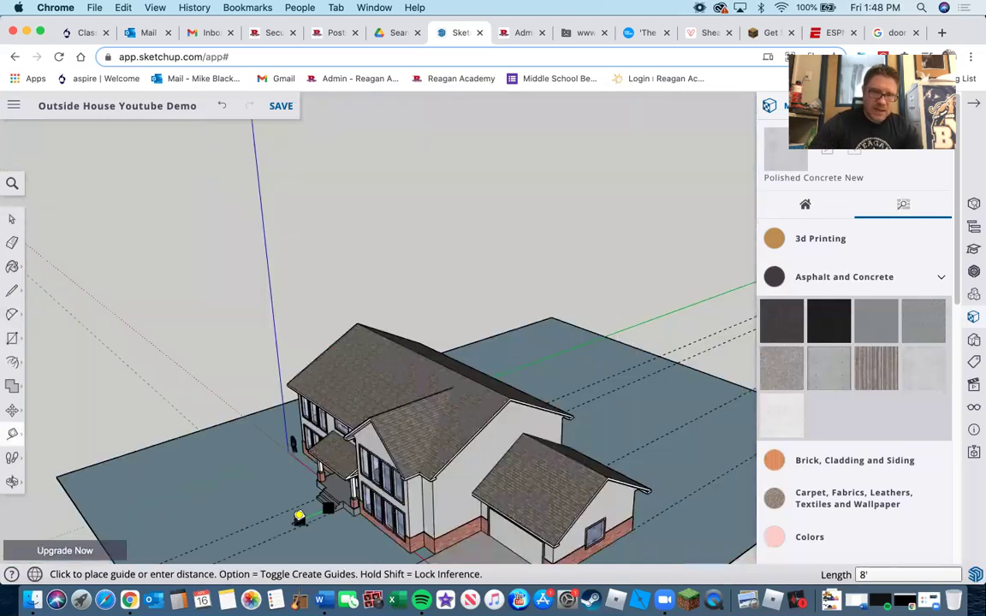
scroll(301, 505, "up", 3)
scroll(302, 505, "up", 1)
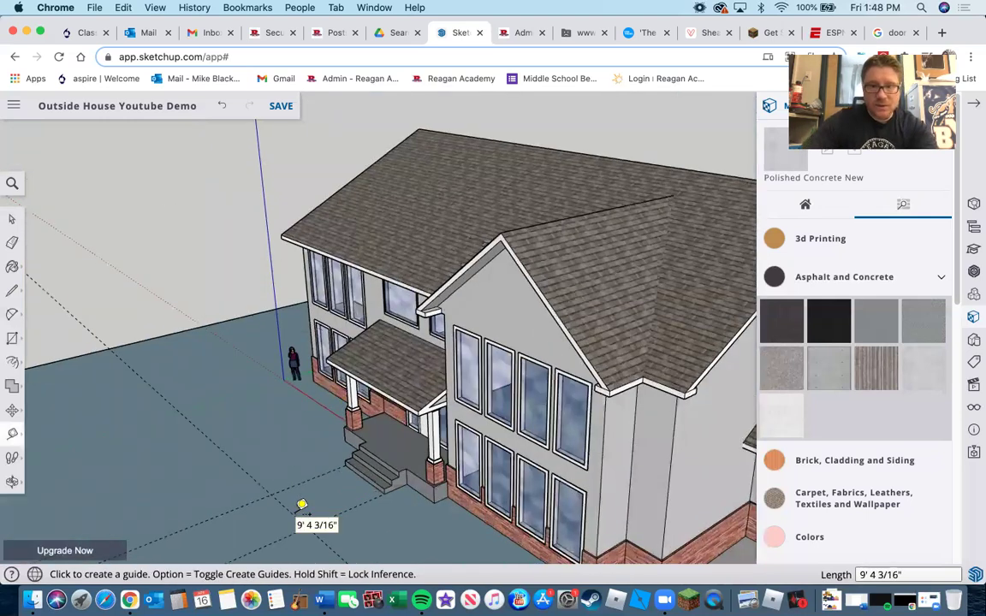
type("8'")
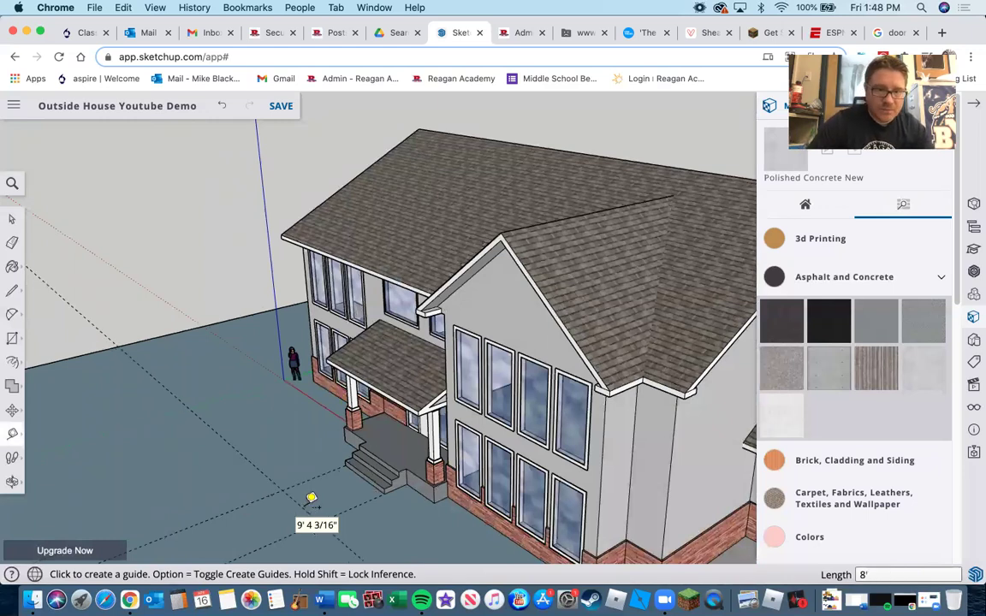
Place another parallel cross guide 8' farther out from the first one in front of the steps
left_click(254, 522)
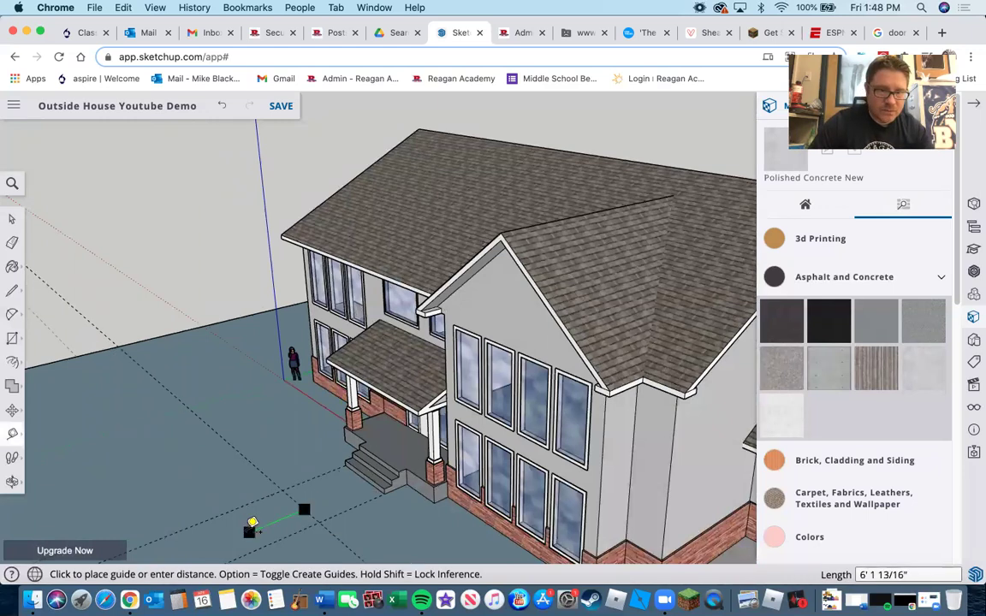
scroll(263, 511, "up", 3)
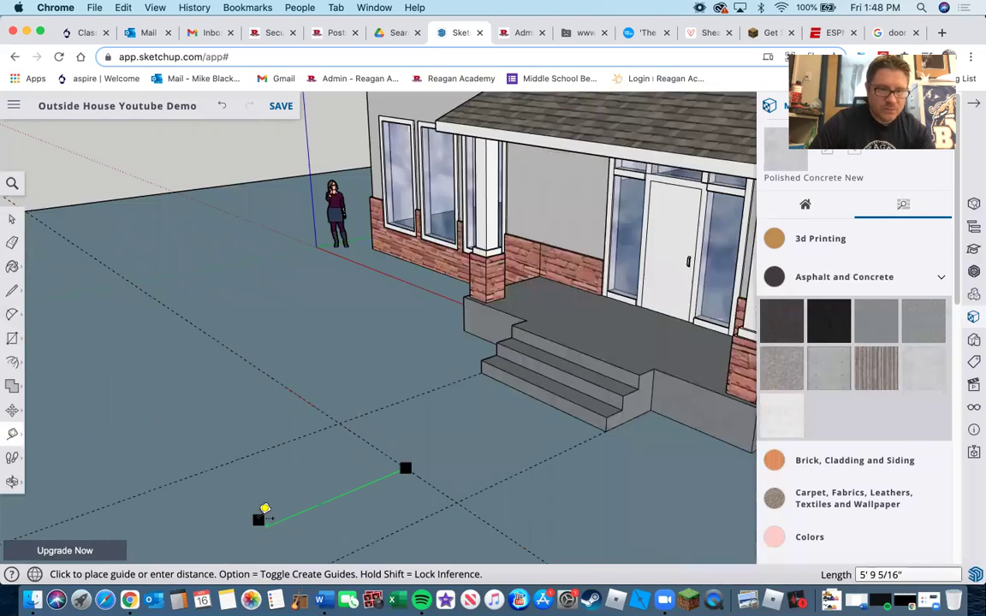
left_click(264, 509)
type("8")
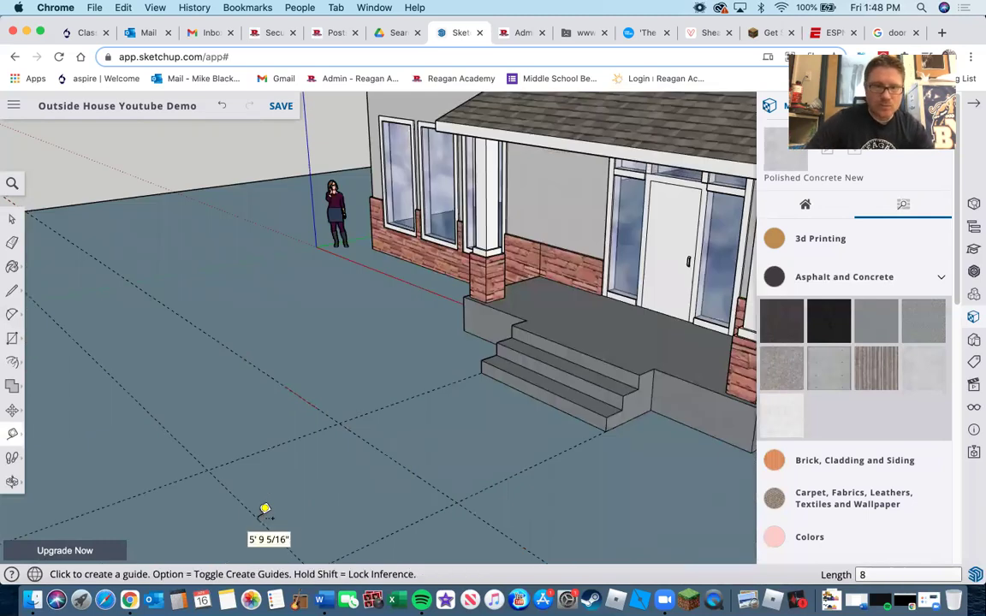
middle_click_drag(473, 500, 466, 428)
scroll(522, 462, "down", 5)
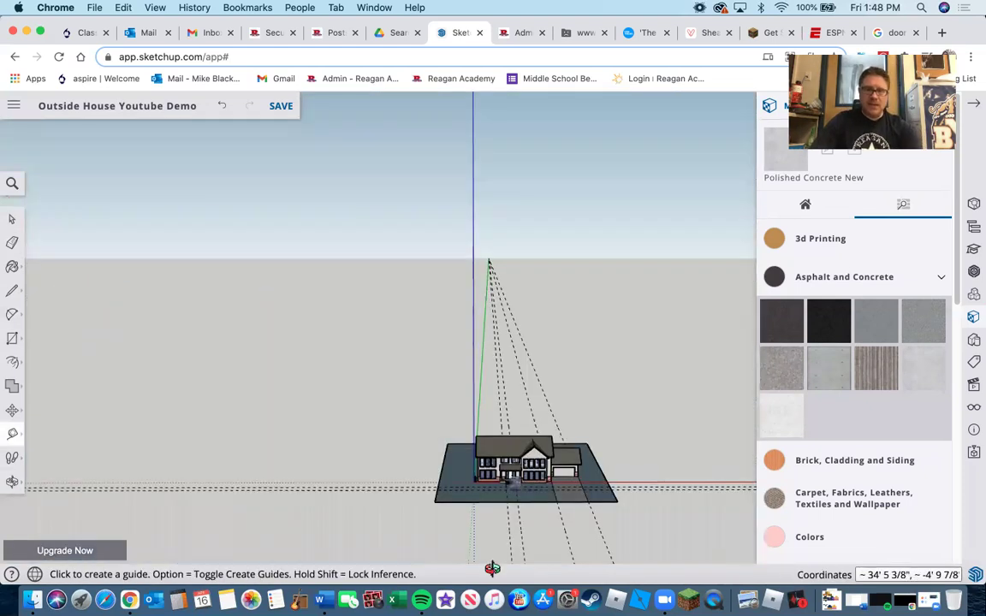
middle_click_drag(563, 463, 500, 511)
scroll(120, 355, "up", 5)
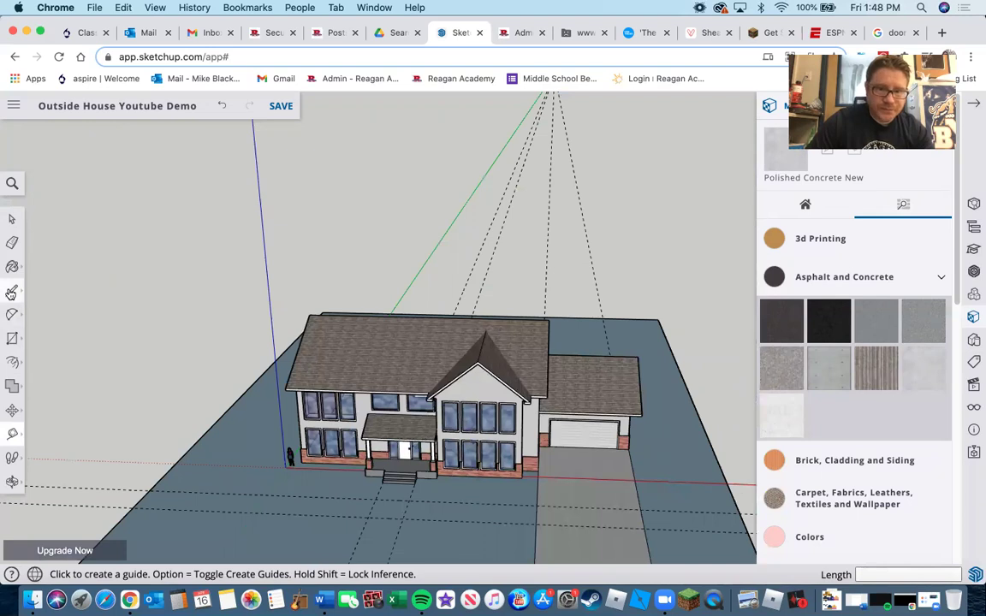
Draw a 16' line from the steps' bottom corner away from the driveway, along the guide to the outer cross guide
left_click(10, 293)
scroll(393, 492, "up", 3)
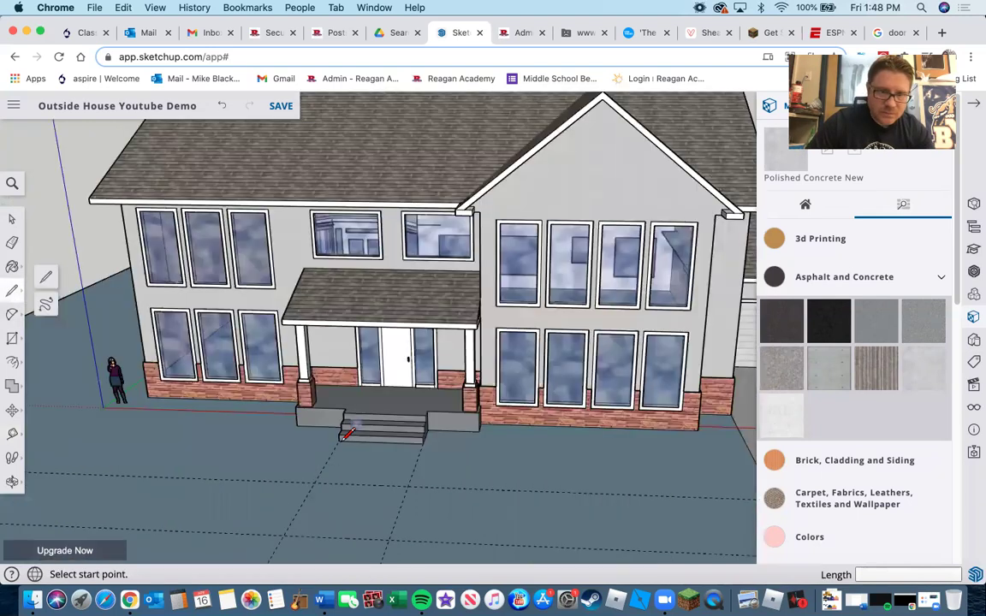
left_click(340, 440)
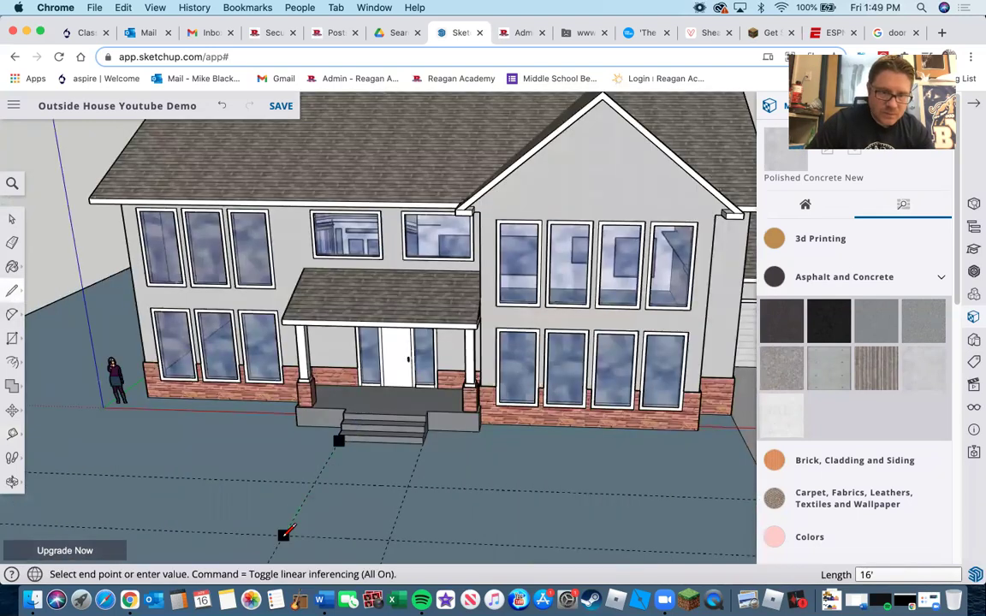
scroll(284, 534, "up", 2)
scroll(284, 532, "up", 3)
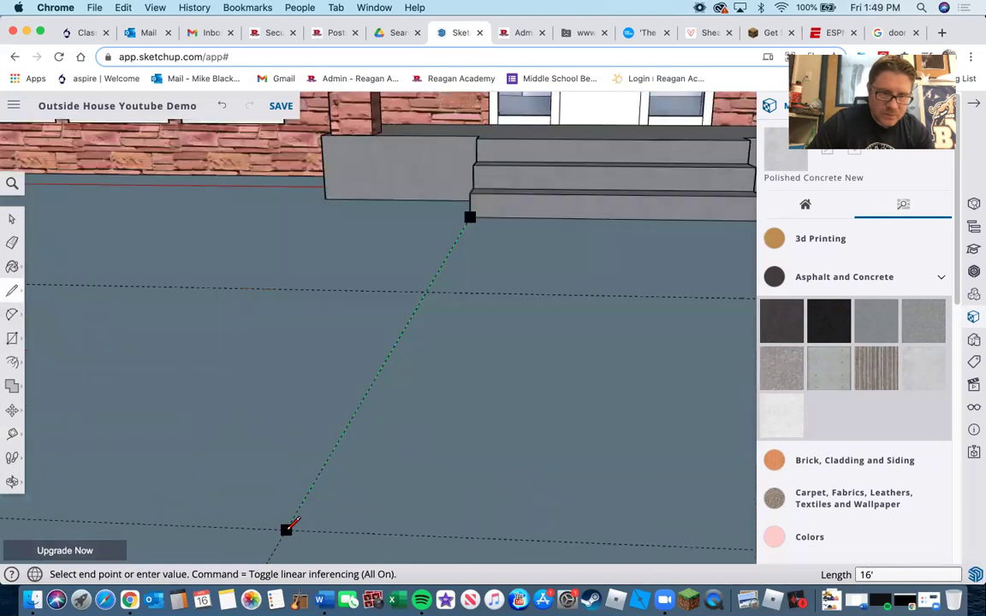
left_click(295, 518)
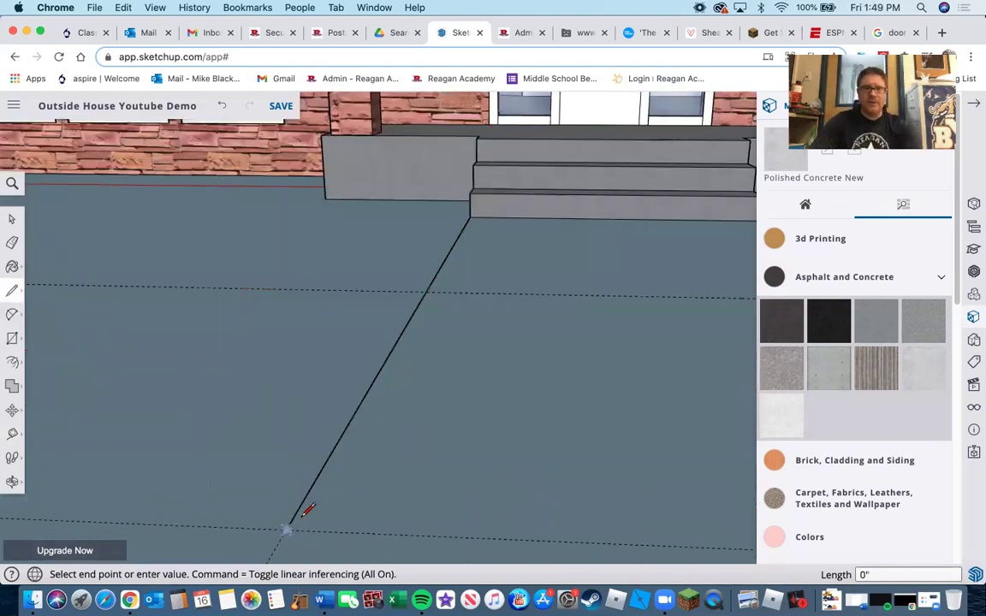
Continue the walkway outline 38' 2" along the outer cross guide to the driveway's edge
scroll(299, 513, "down", 3)
scroll(550, 524, "down", 3)
scroll(564, 503, "up", 3)
type("38'2")
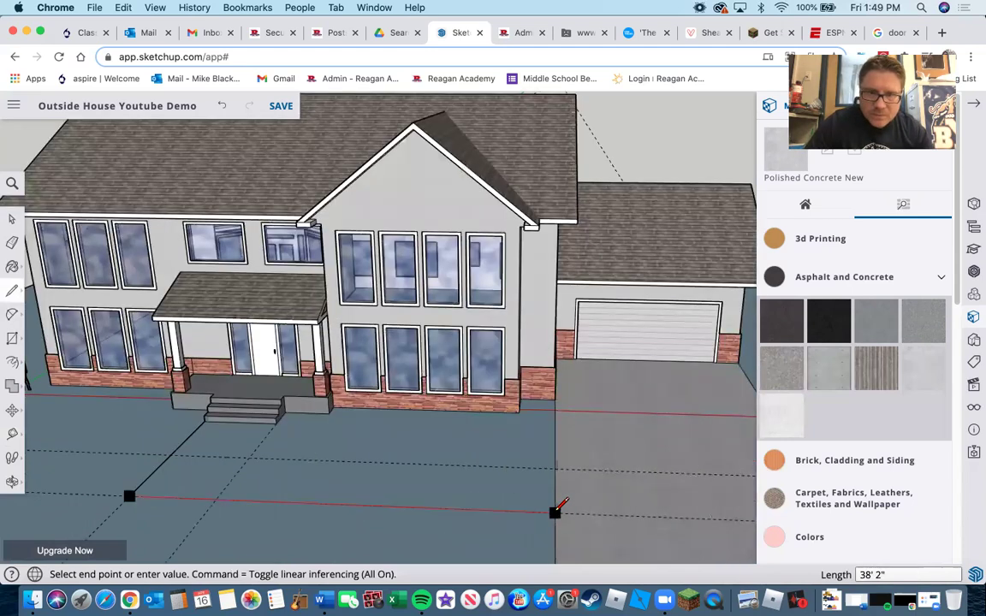
key("Return")
Draw the walkway's inner edge from the driveway along the nearer cross guide, then along the driveway-side guide to the steps' bottom corner
left_click(250, 456)
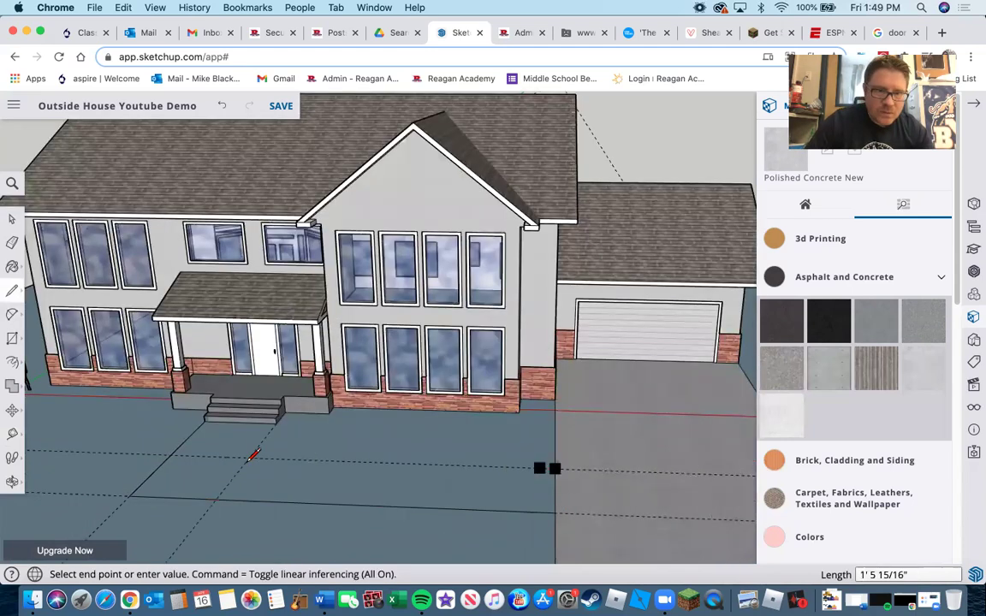
left_click(266, 423)
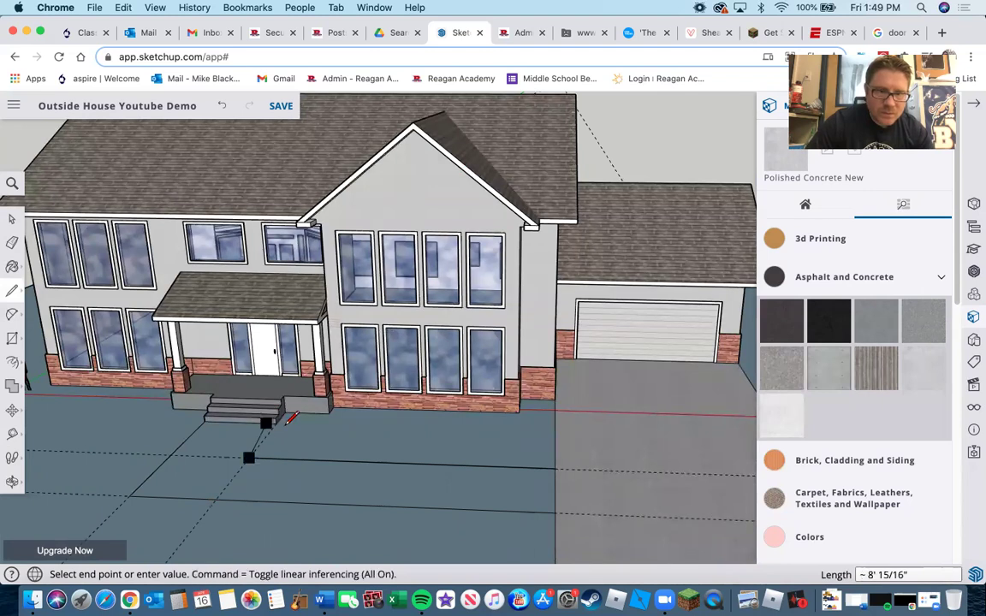
scroll(285, 420, "up", 5)
left_click(282, 422)
Start the arc tool for rounding the corners of the walkway outline
scroll(289, 432, "down", 3)
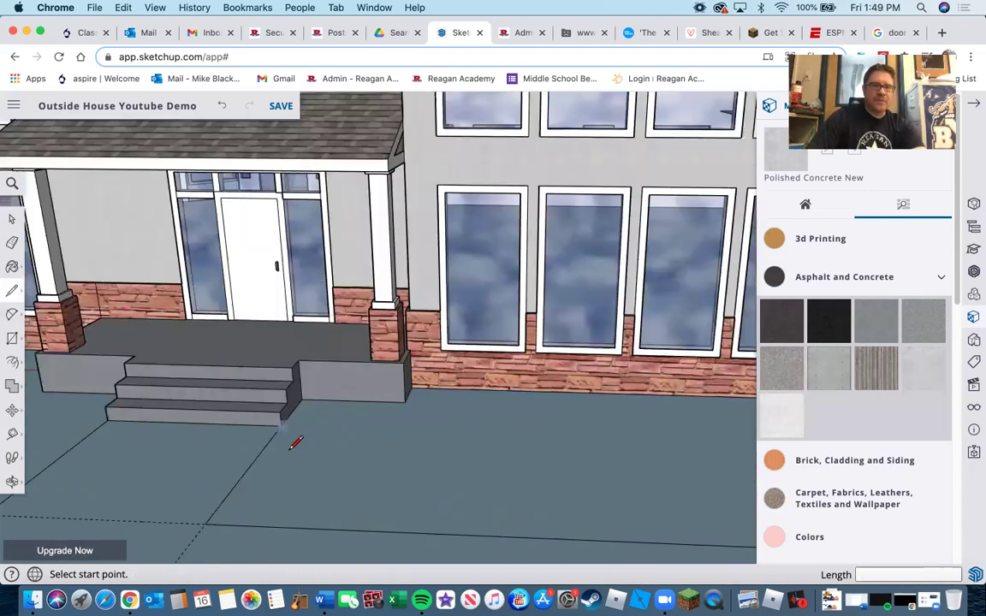
scroll(243, 544, "down", 8)
scroll(291, 513, "down", 3)
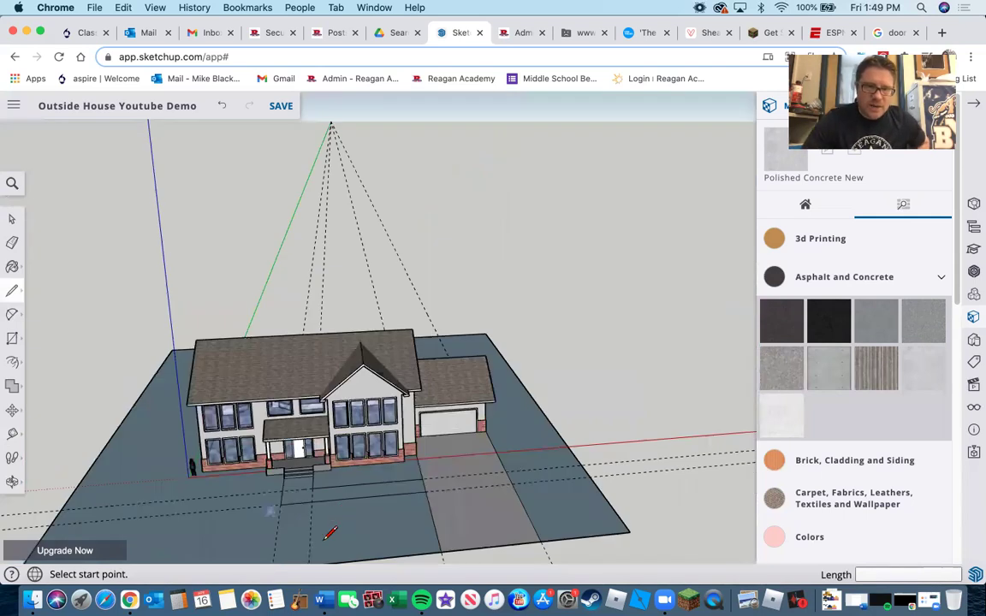
scroll(269, 561, "down", 3)
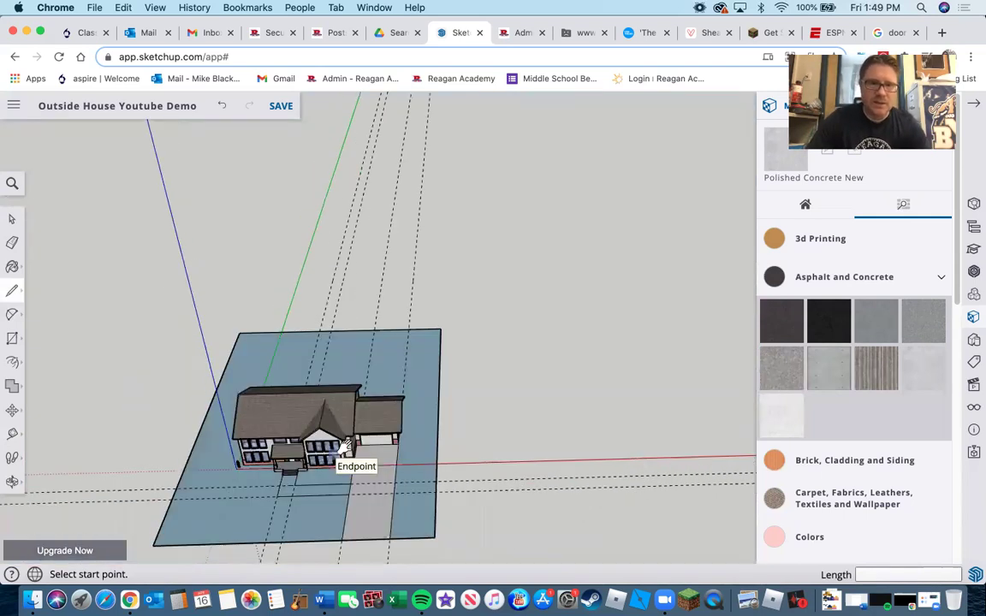
middle_click_drag(283, 480, 321, 318, "shift")
scroll(321, 318, "up", 10)
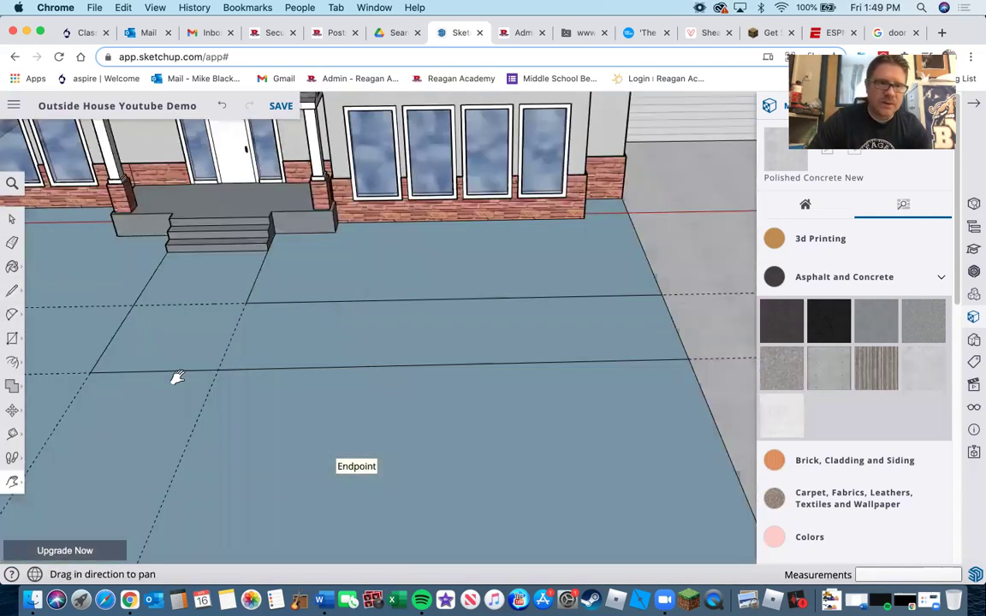
scroll(94, 376, "down", 1)
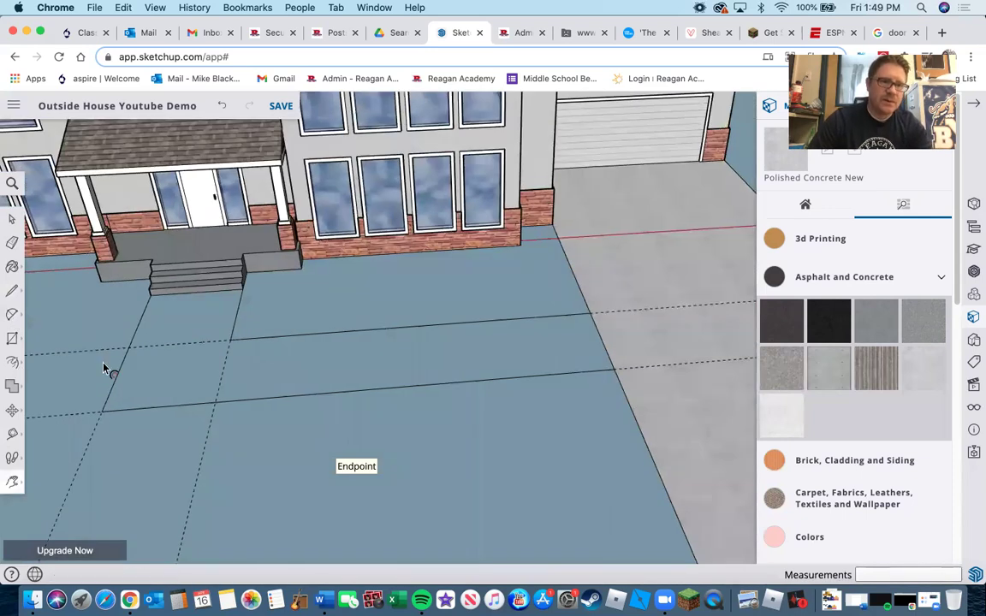
left_click(12, 362)
left_click(10, 316)
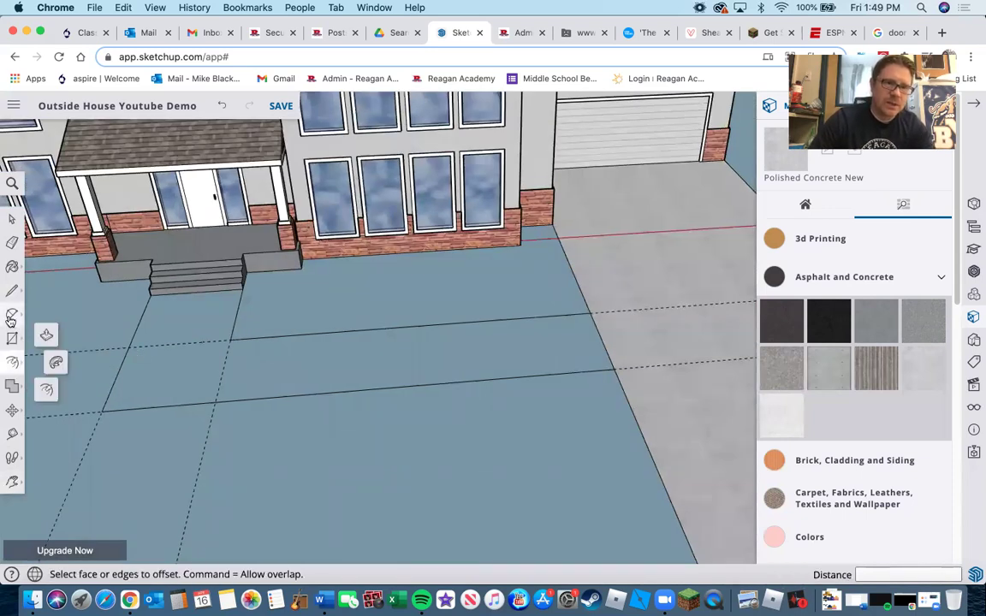
Round the walkway's outer corner with an 8-foot-radius arc and erase the leftover corner lines outside it
left_click(129, 347)
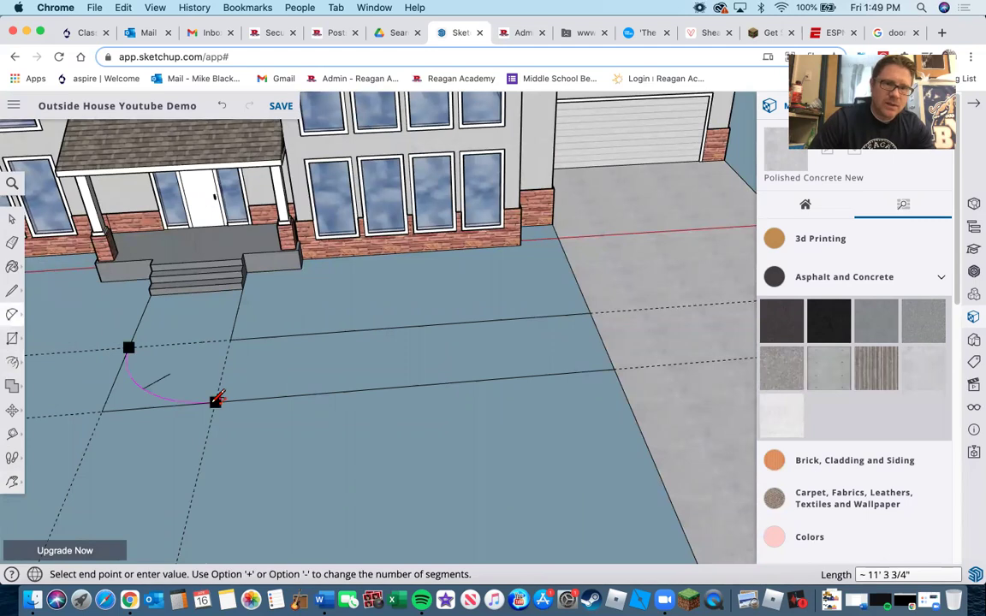
left_click(215, 402)
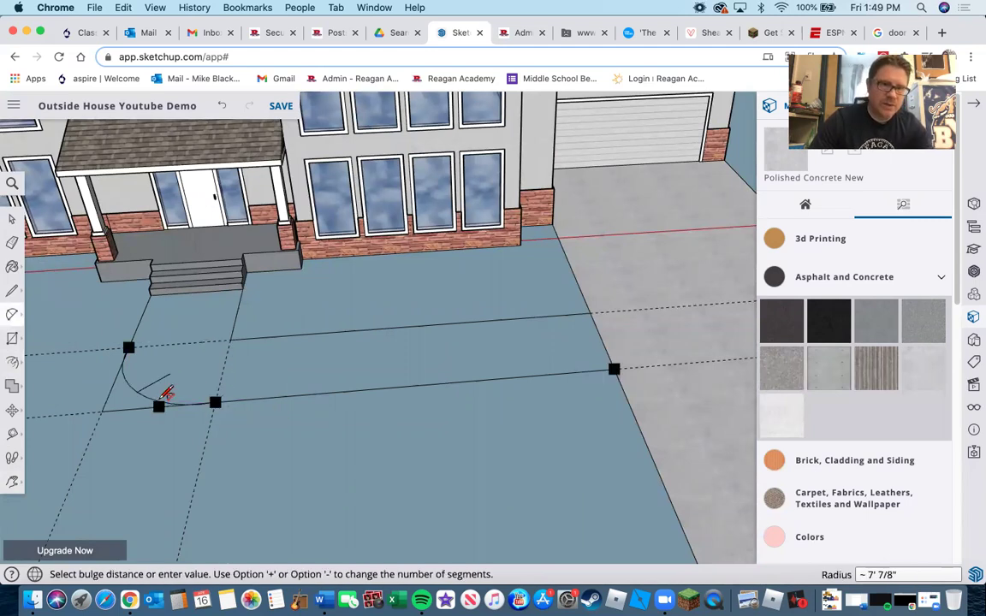
left_click(162, 395)
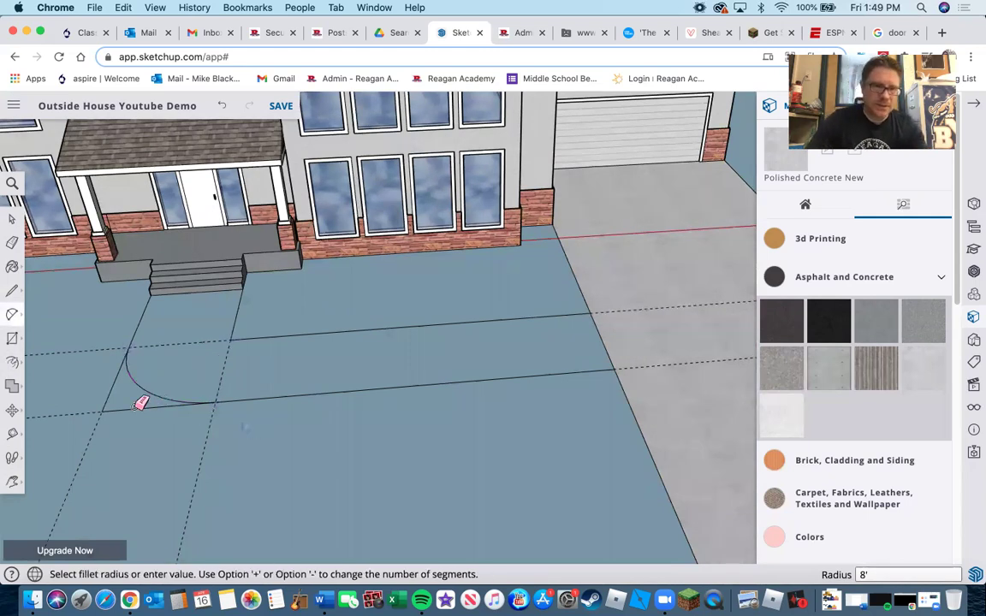
key("e")
mouse_move(115, 387)
left_mouse_down()
mouse_move(200, 431)
mouse_move(257, 420)
left_mouse_up()
scroll(259, 424, "down", 3)
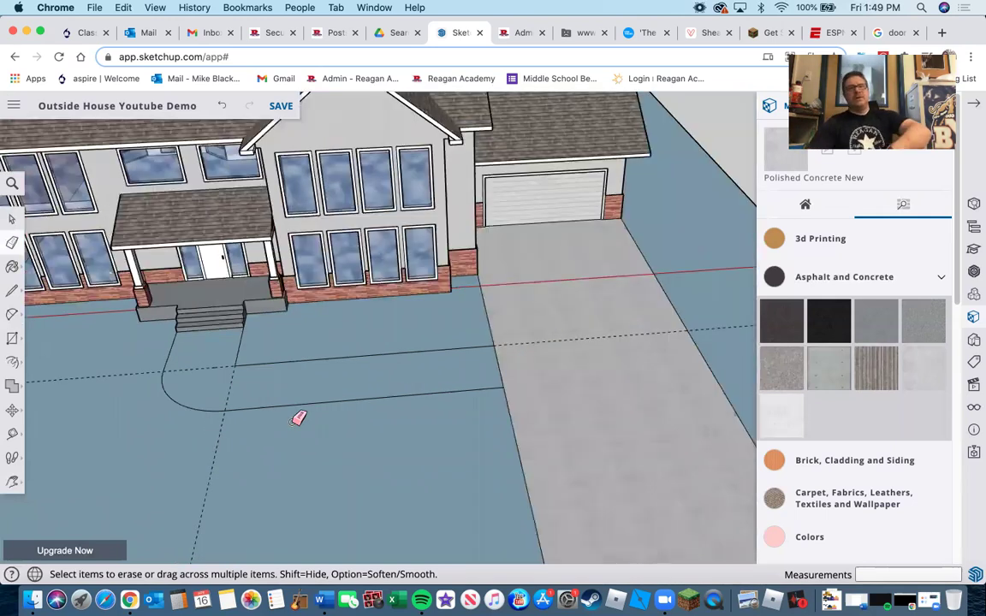
Erase the edge between the walkway and the driveway so the two surfaces merge
scroll(529, 360, "up", 1)
scroll(524, 348, "up", 3)
left_click(519, 346)
scroll(403, 365, "down", 3)
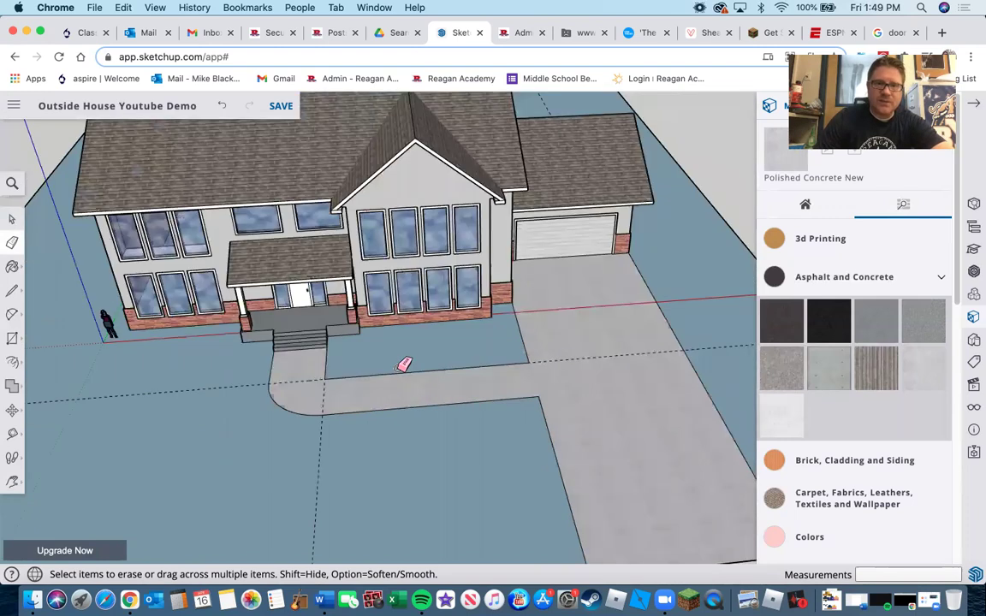
Offset the outline of the bed between the porch steps, walkway and driveway inward by 6 inches
scroll(403, 364, "up", 3)
mouse_move(380, 362)
middle_mouse_down()
mouse_move(378, 332)
mouse_move(368, 346)
mouse_move(460, 348)
middle_mouse_up()
scroll(459, 348, "down", 3)
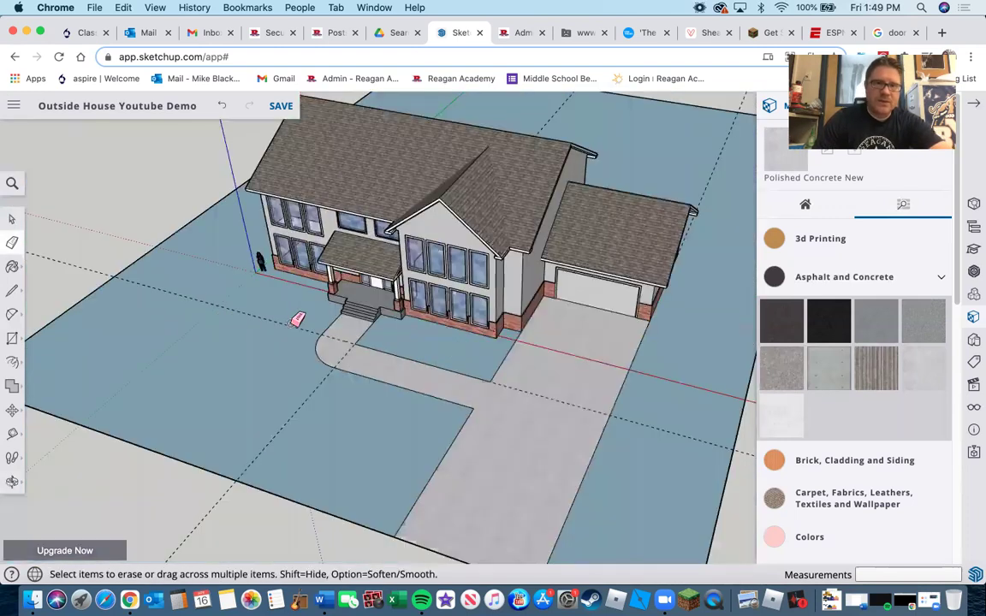
scroll(325, 335, "up", 3)
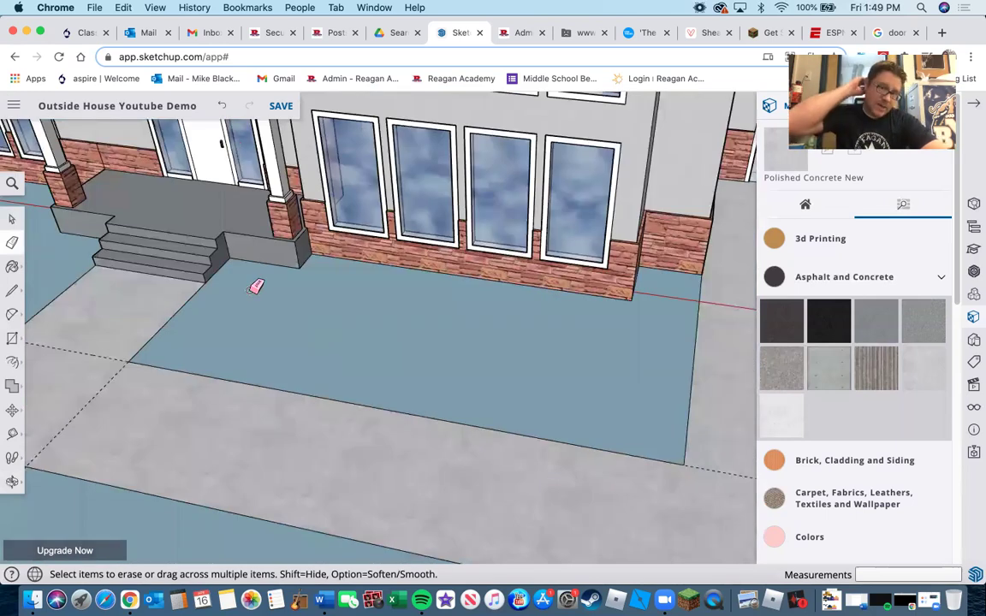
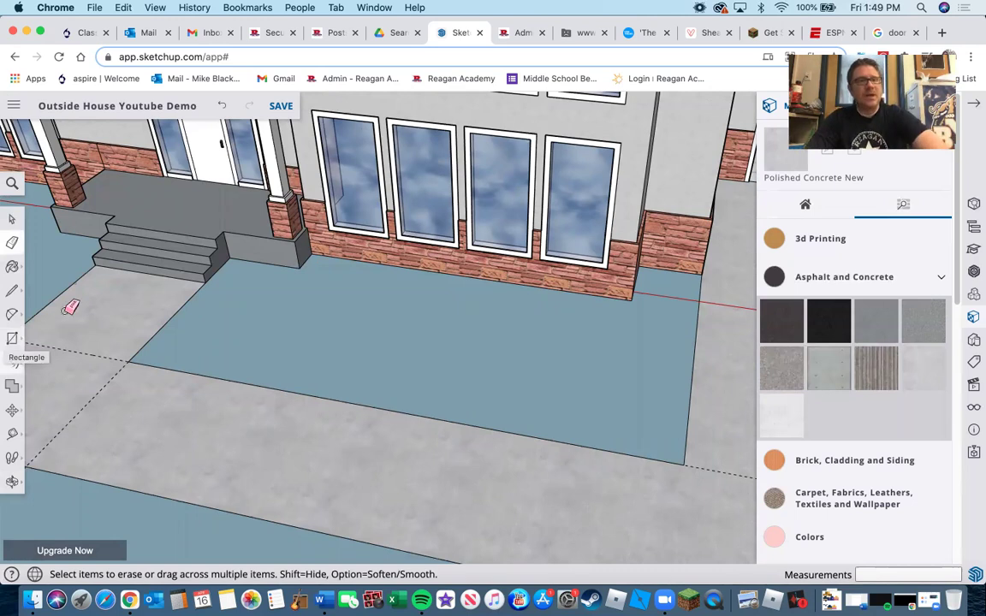
key("space")
left_click(395, 348)
key("f")
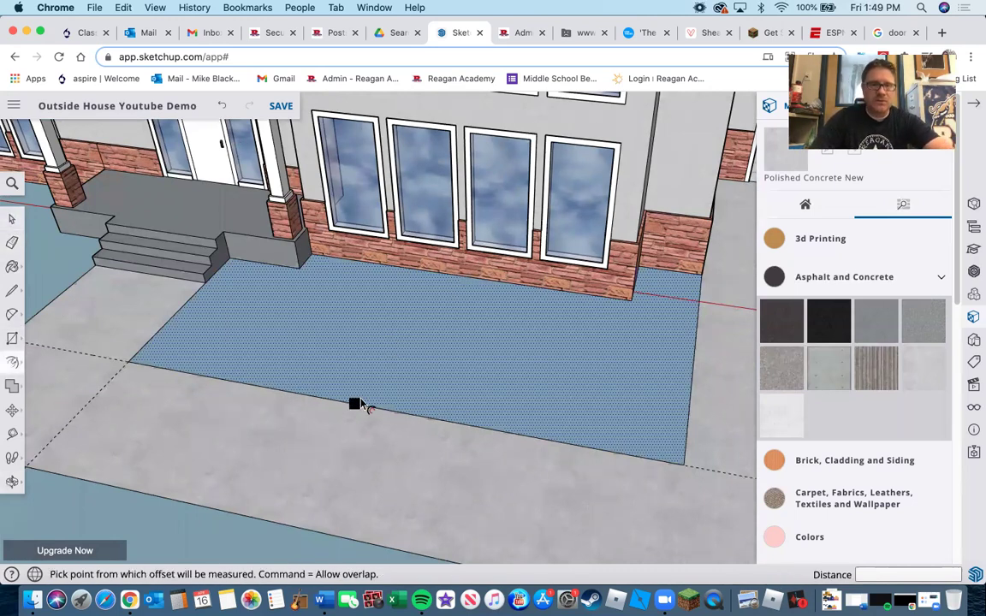
left_click(359, 400)
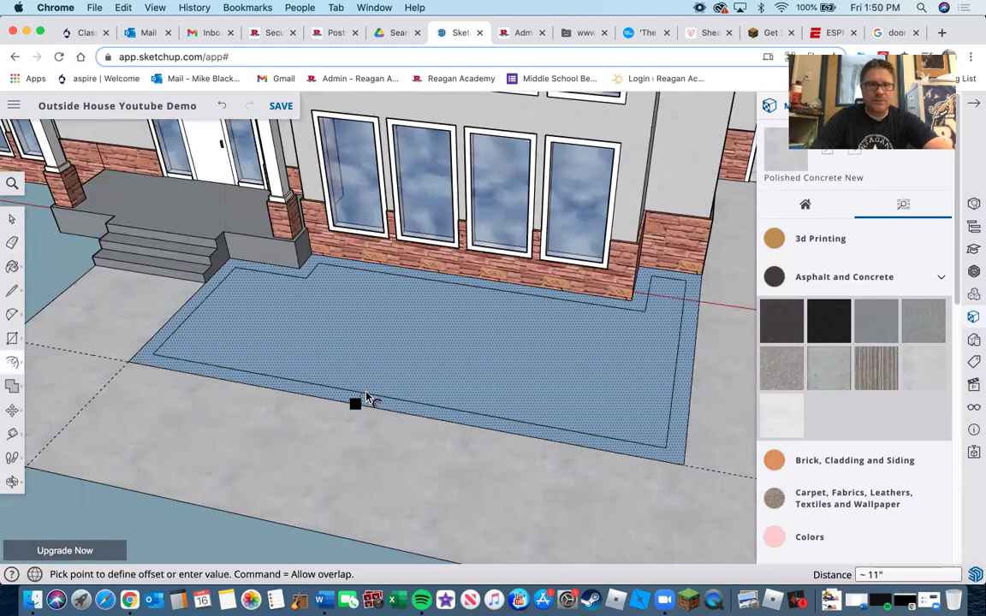
left_click(370, 396)
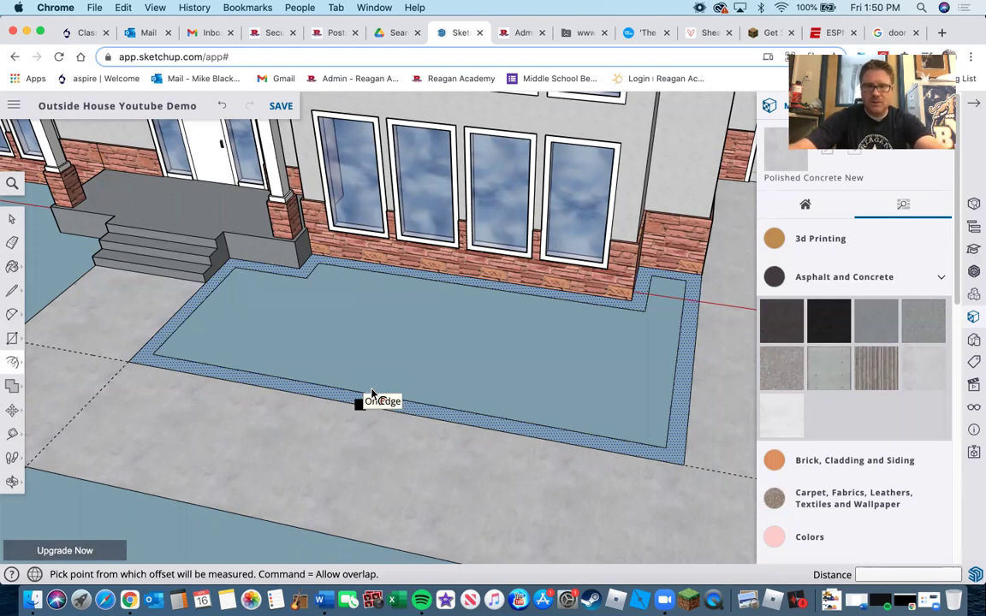
key("super+z")
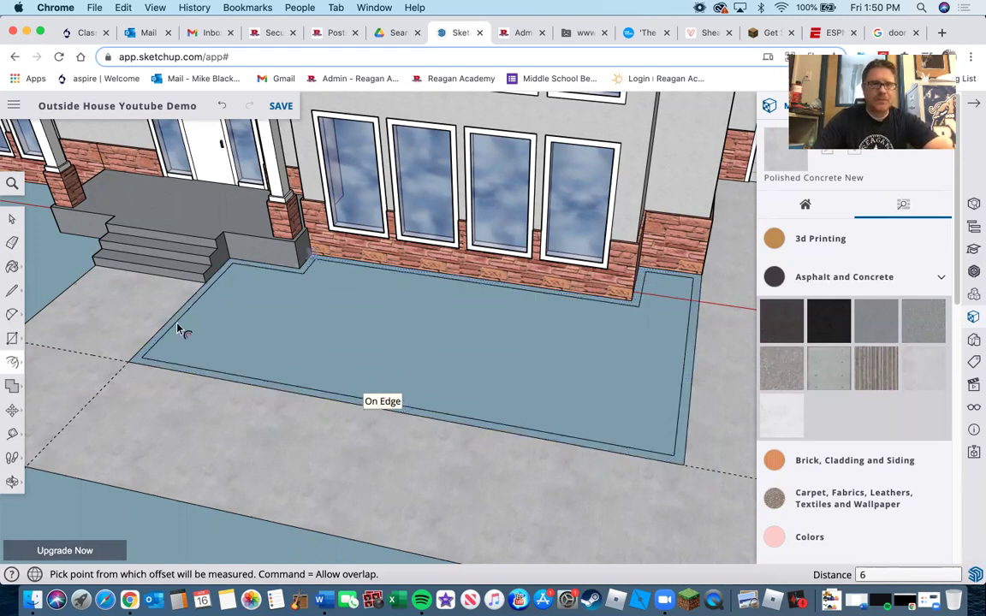
Draw a 6-inch line extending the driveway-side offset line to the brick wall
scroll(374, 235, "up", 3)
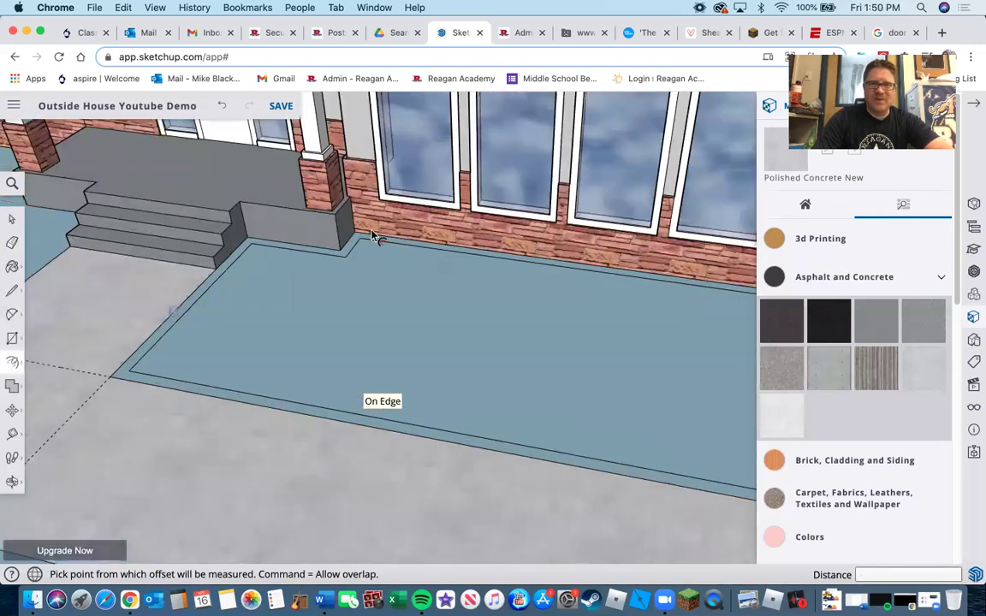
scroll(603, 274, "down", 3)
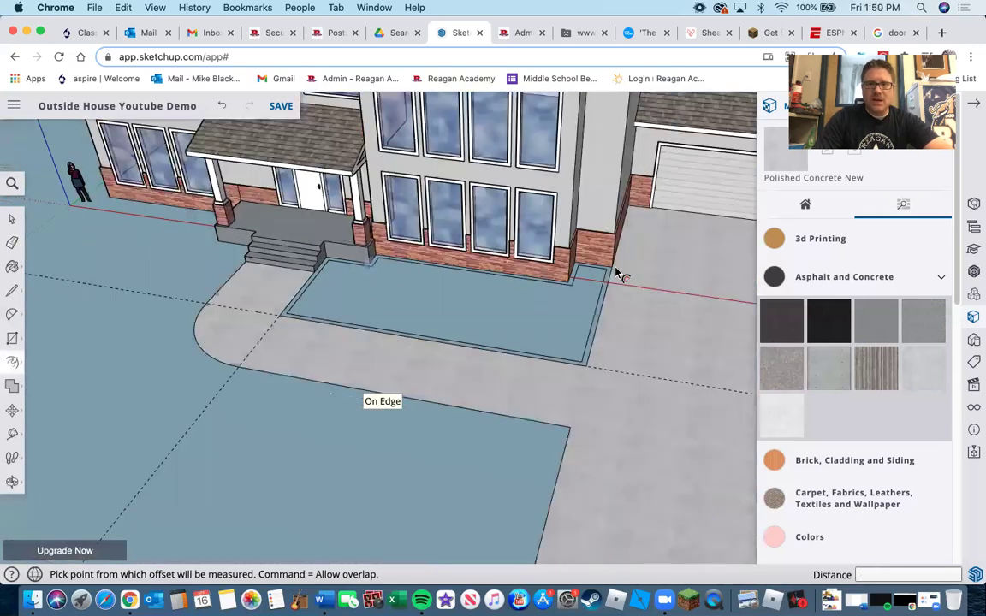
scroll(594, 270, "up", 4)
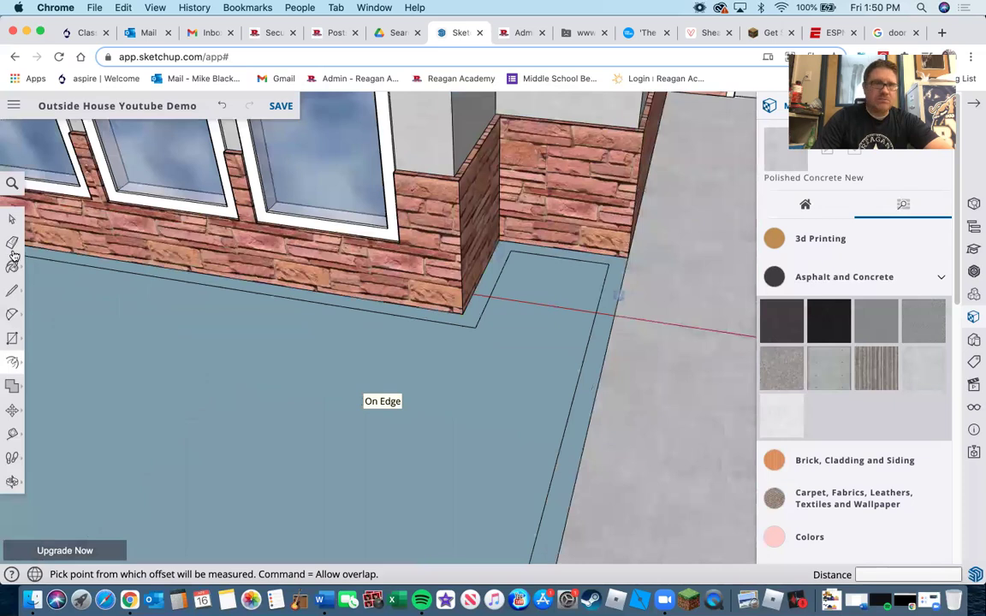
key("l")
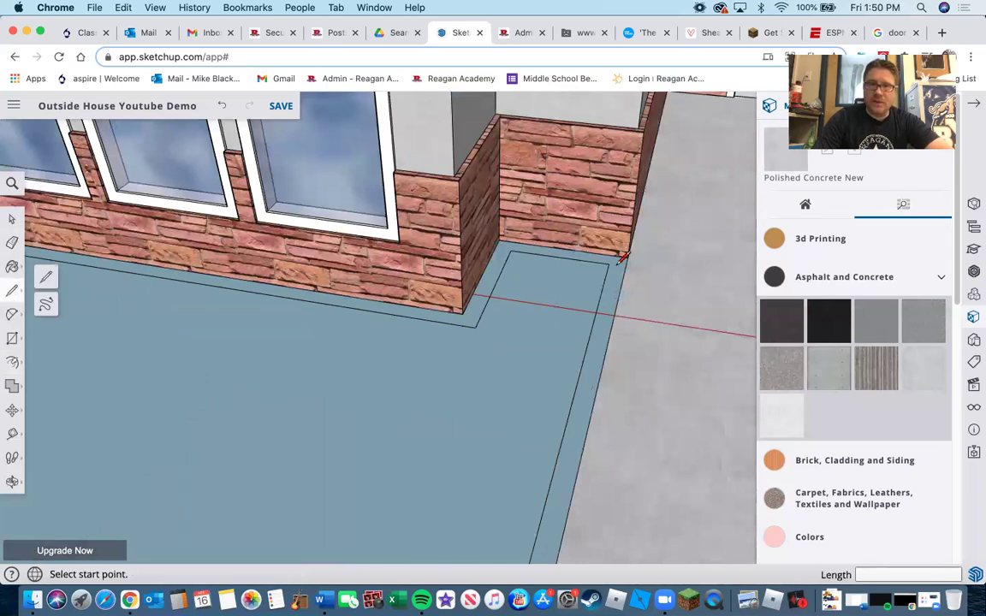
left_click(623, 257)
scroll(624, 255, "up", 2)
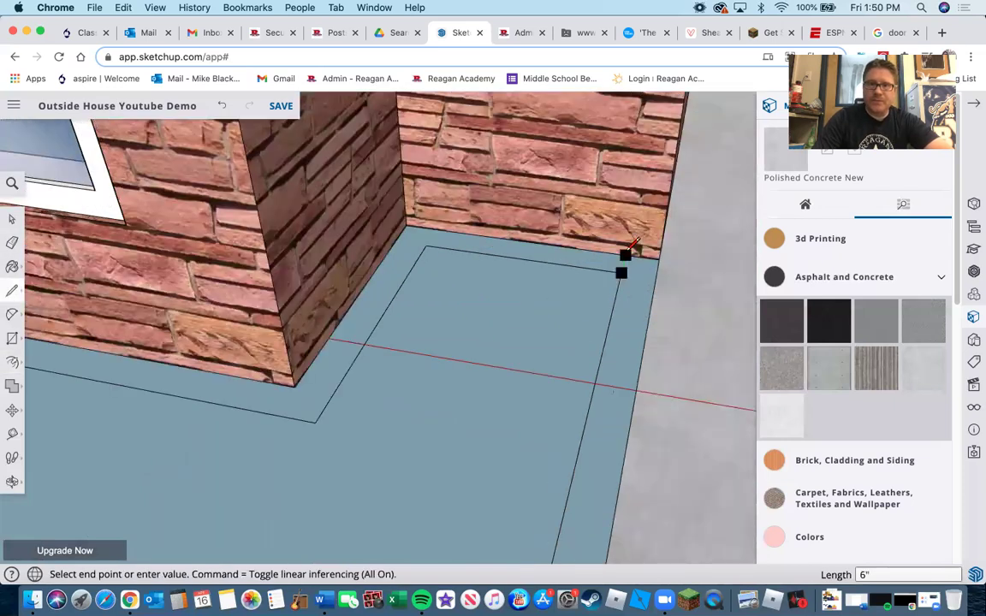
key("Escape")
scroll(557, 348, "down", 3)
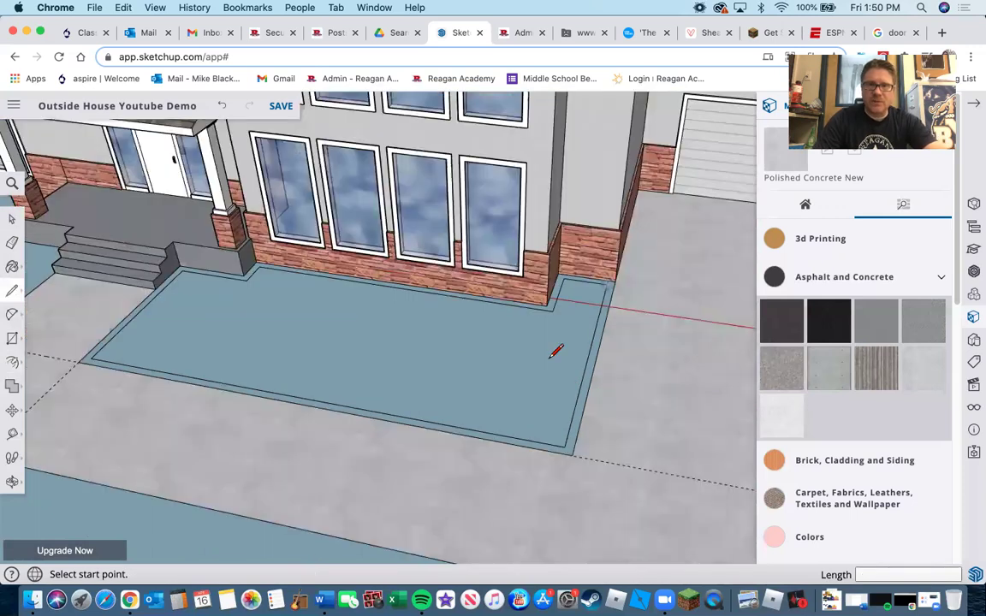
Extend the bed's front offset line at both ends with 6-inch lines to the driveway and walkway edges
scroll(559, 364, "up", 2)
left_click(566, 374)
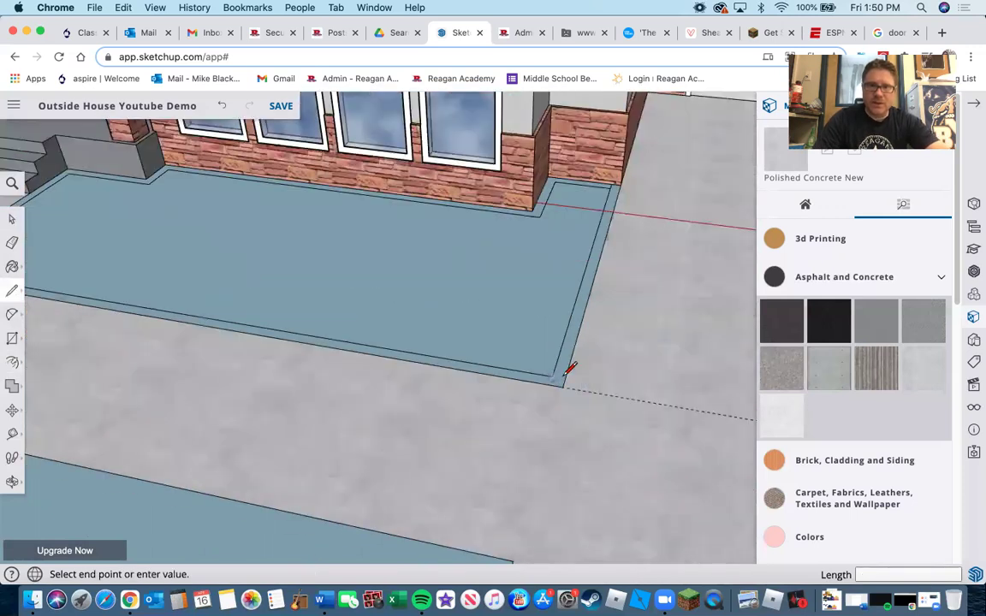
type("6")
key("Return")
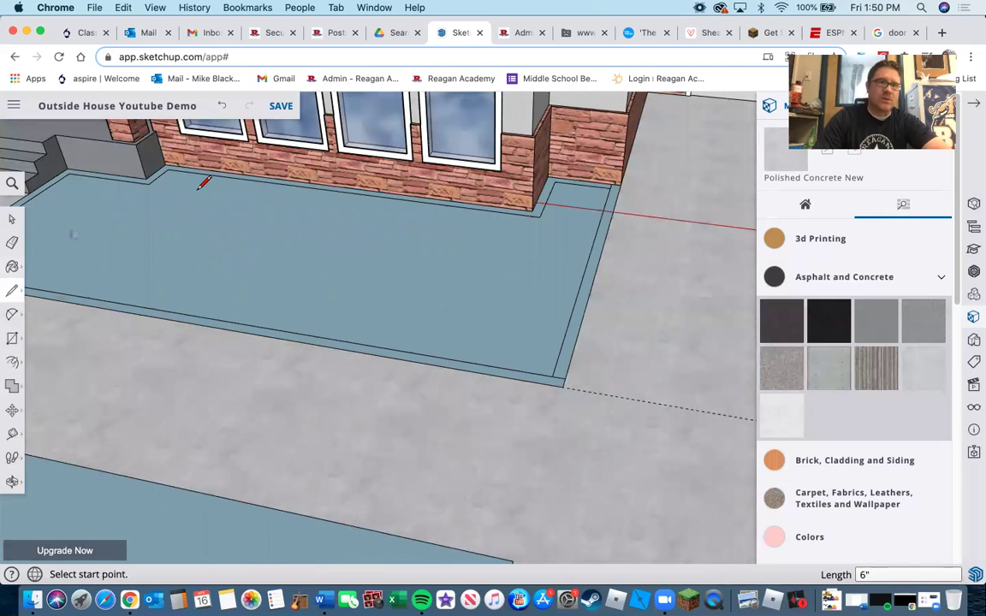
scroll(104, 213, "down", 2)
scroll(104, 208, "up", 3)
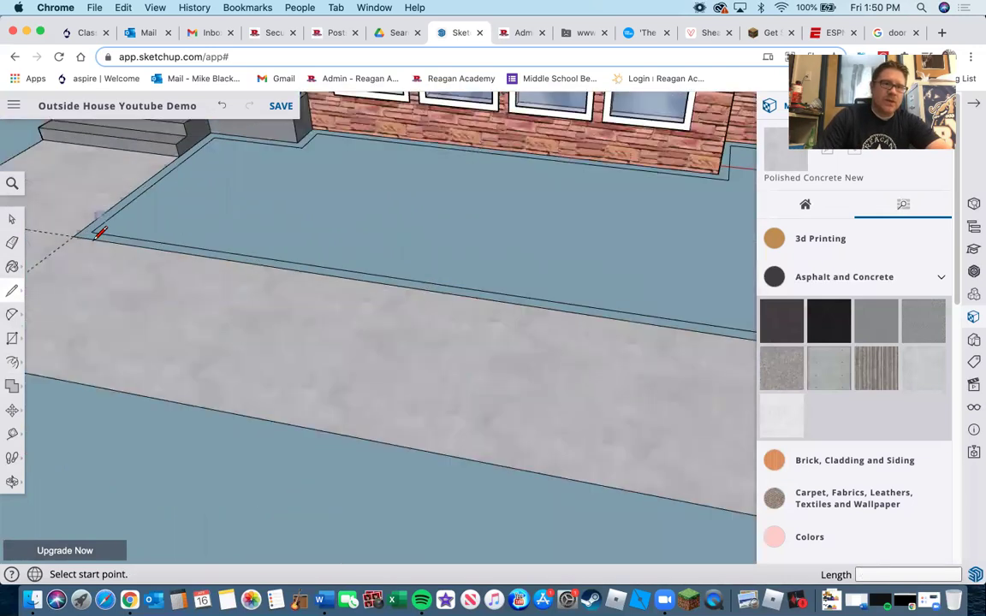
scroll(99, 232, "up", 1)
left_click(99, 233)
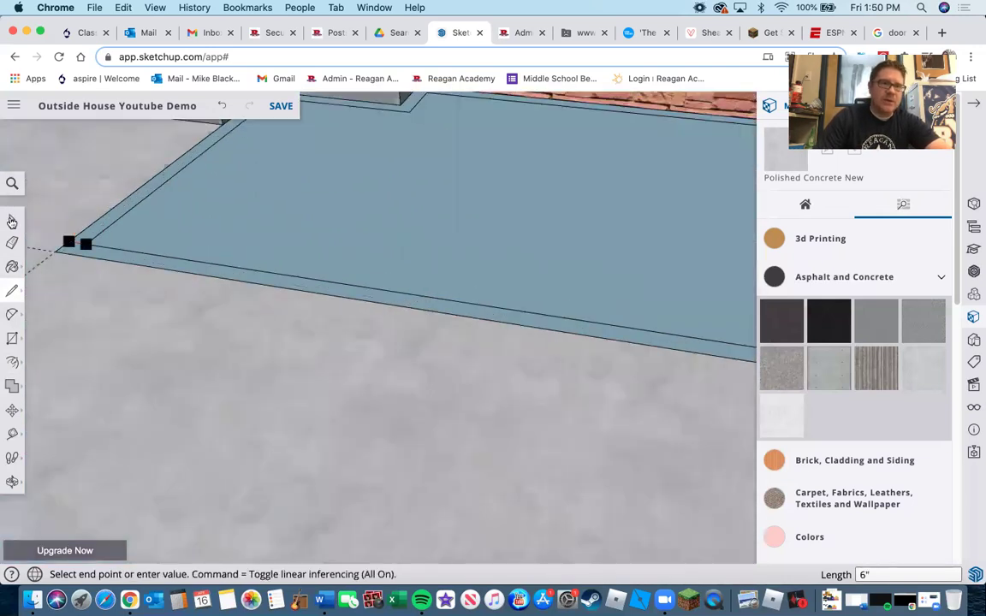
key("Escape")
Erase the inner offset lines beside the steps walkway, the porch and the brick walls
key("e")
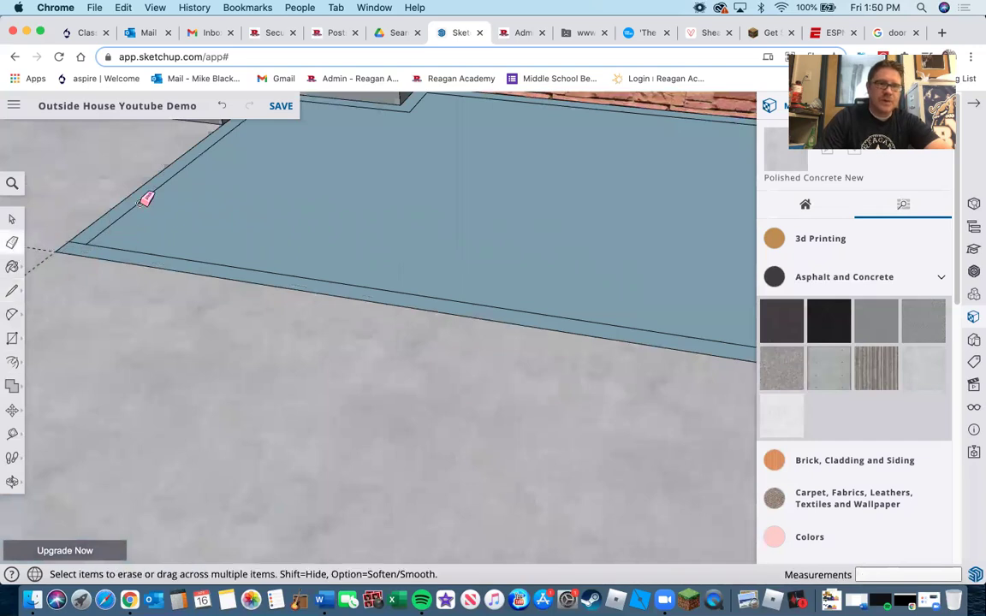
scroll(249, 141, "down", 2)
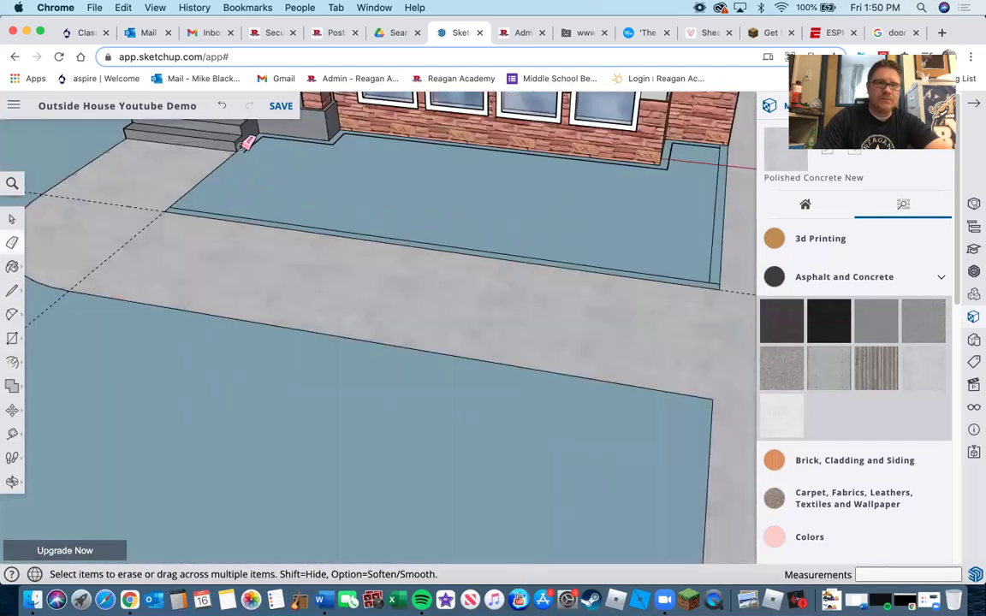
scroll(249, 141, "up", 2)
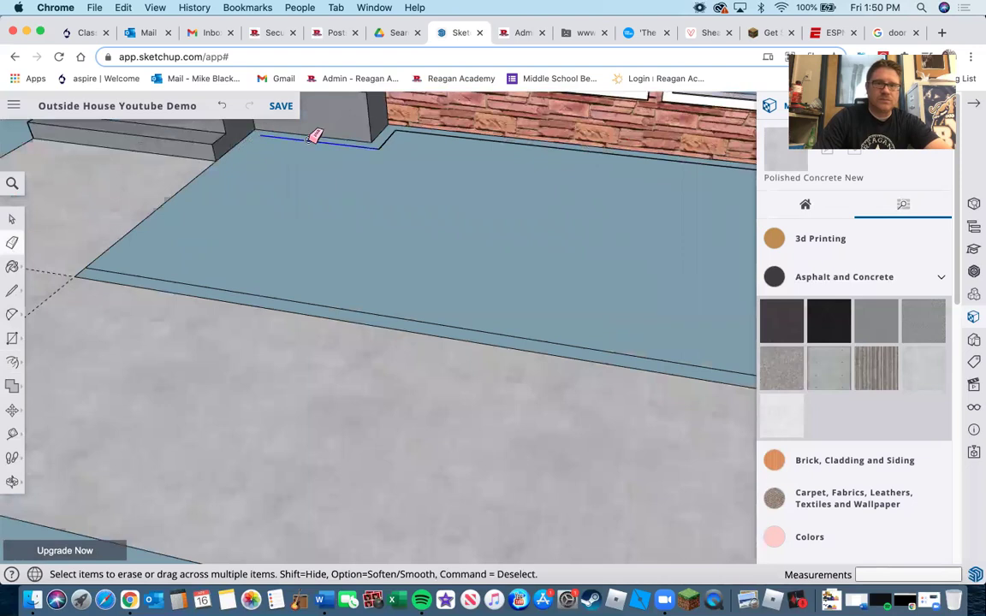
left_click(385, 142)
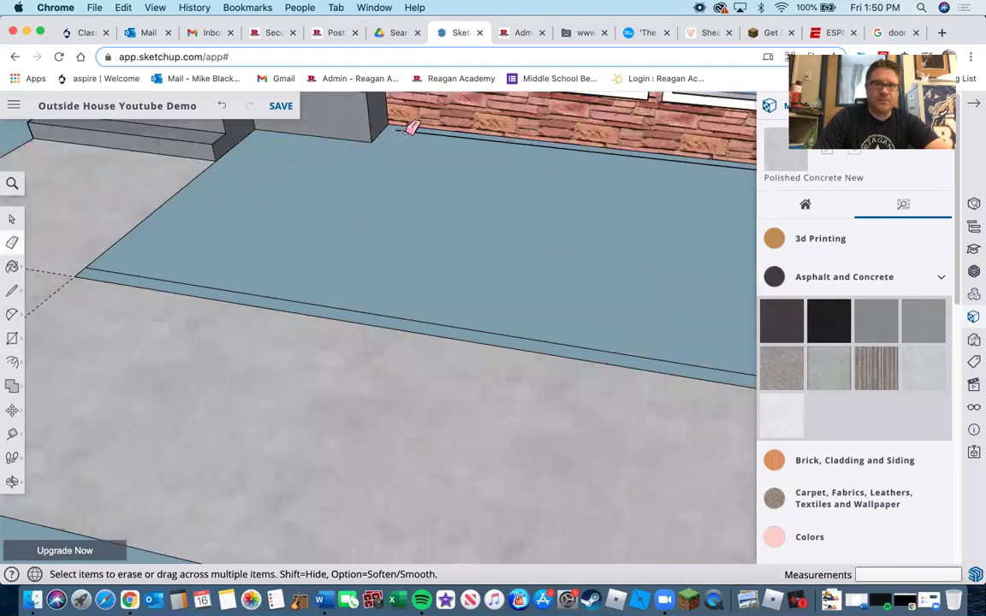
scroll(532, 138, "down", 2)
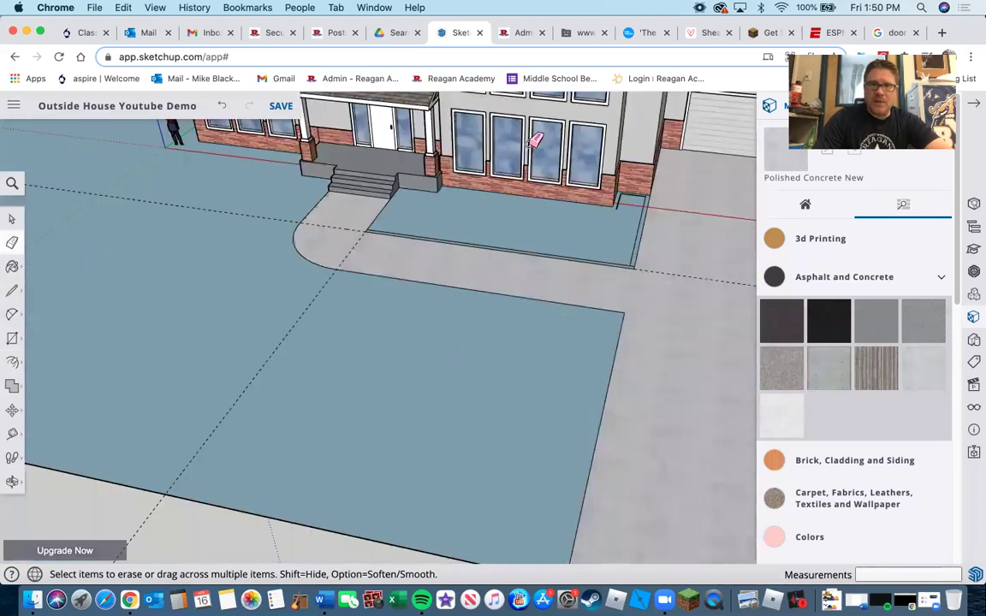
scroll(532, 138, "up", 3)
scroll(556, 175, "down", 1)
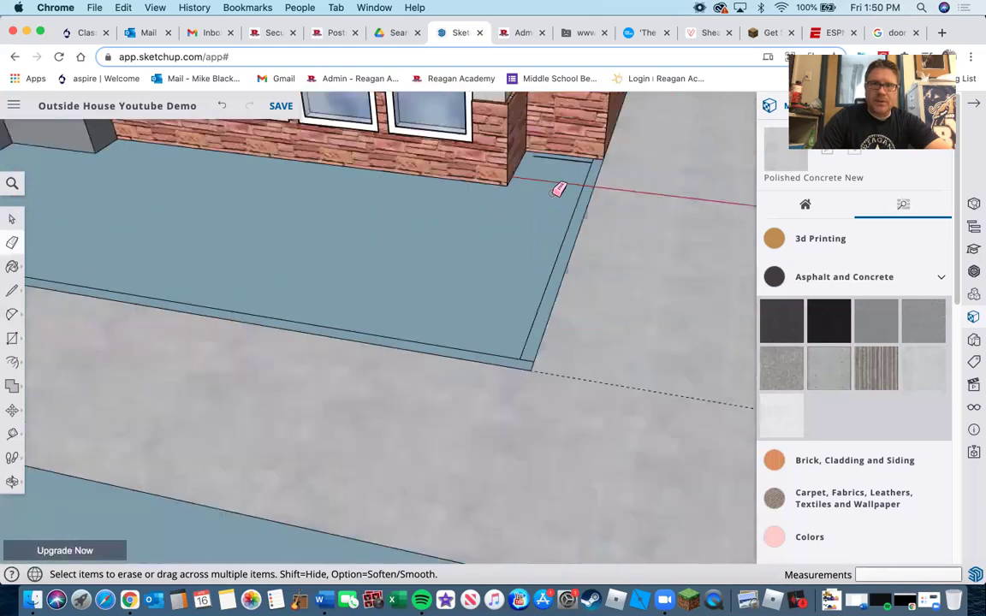
scroll(575, 148, "up", 2)
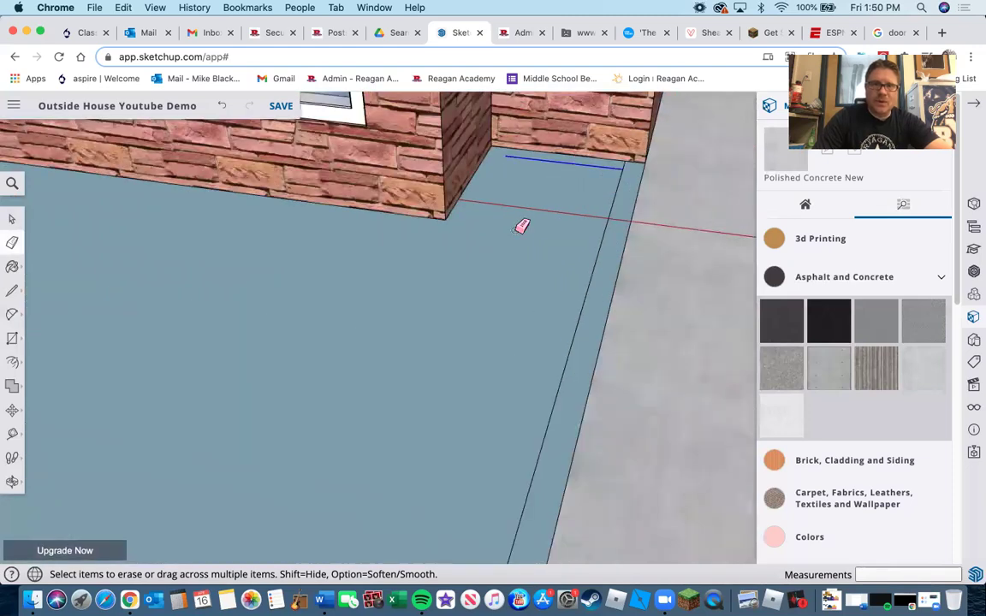
scroll(299, 308, "down", 3)
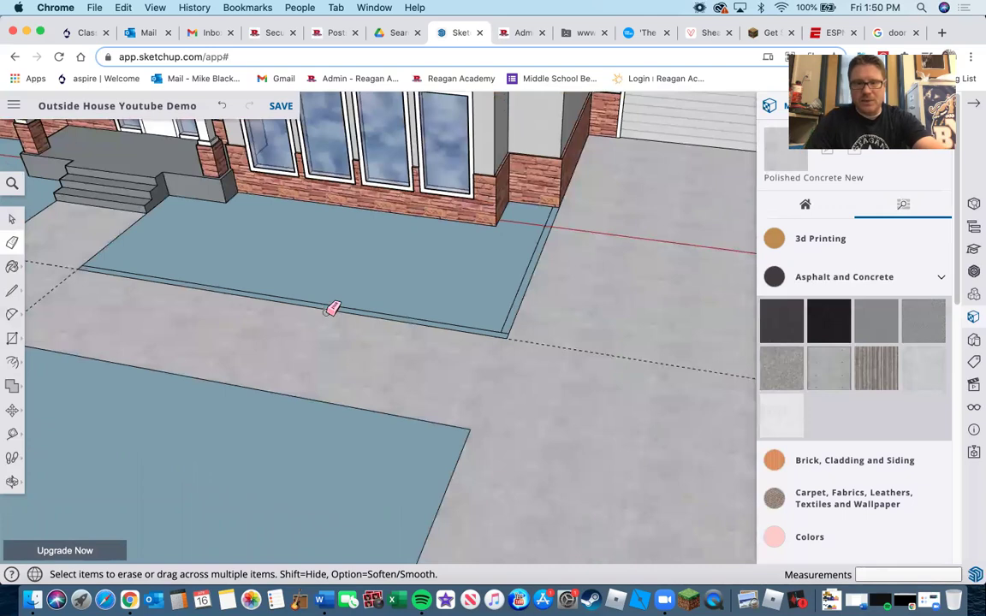
Erase the inner offset line along the driveway side, keeping only the bed's front strip
key("p")
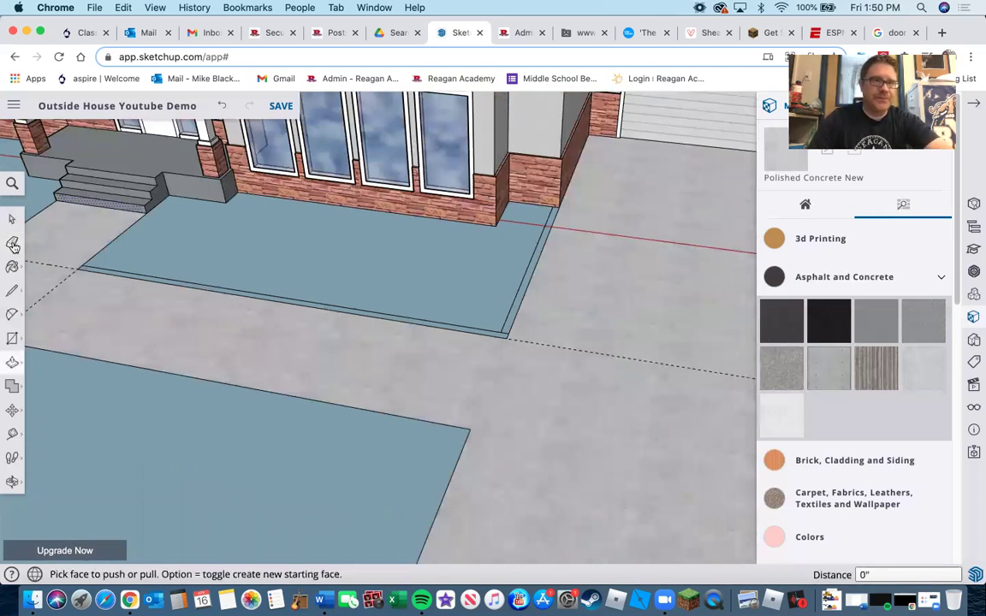
key("e")
left_click(496, 332)
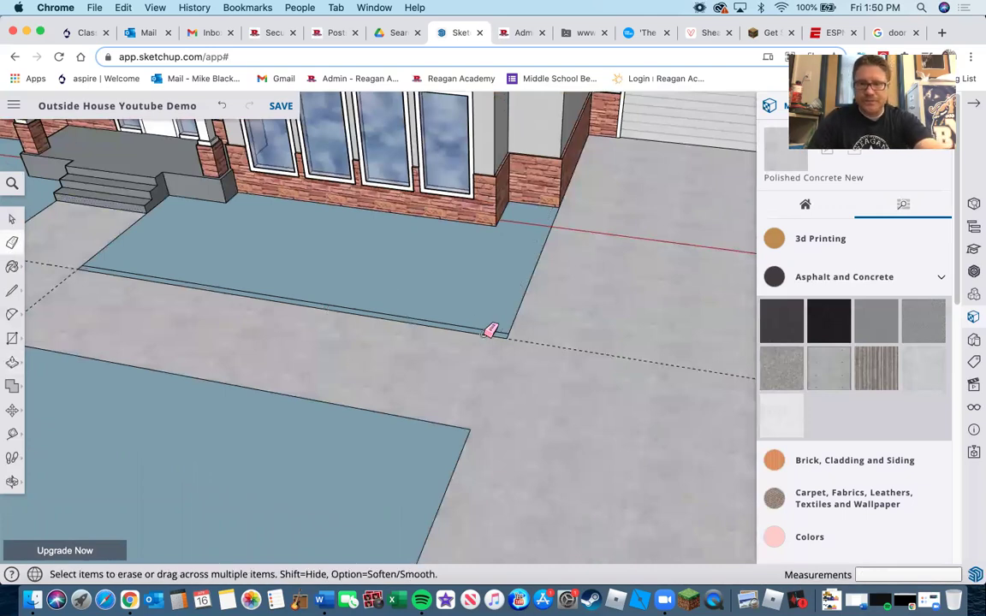
Push/Pull the narrow strip along the front of the bed by 1 inch
key("p")
left_click(462, 329)
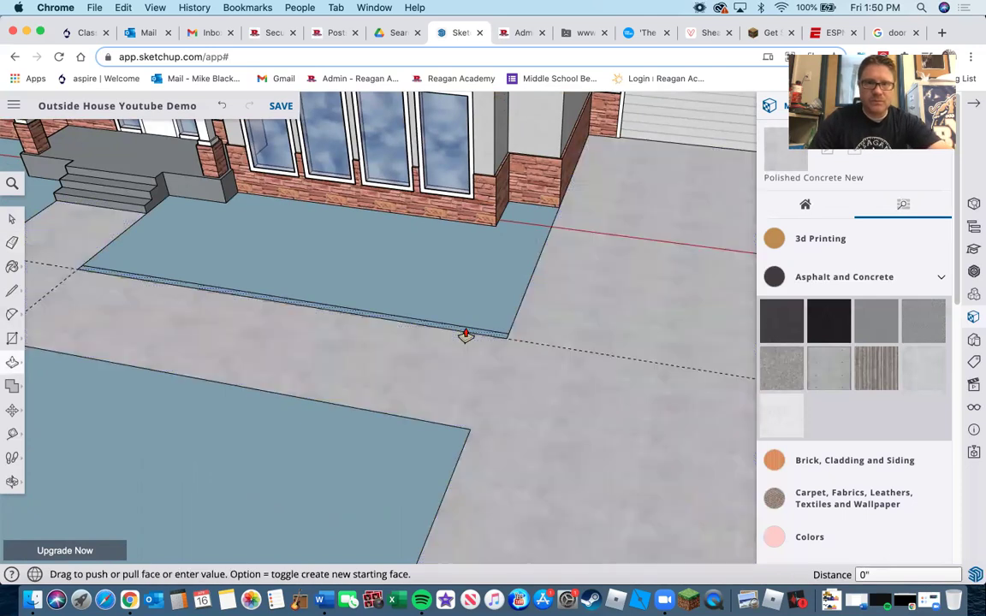
type("1")
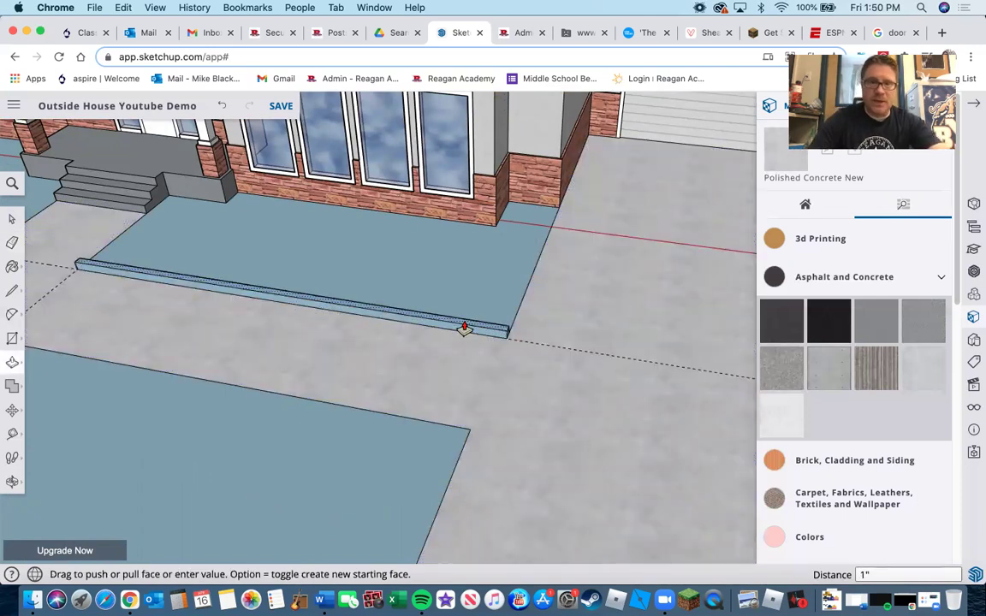
middle_click_drag(300, 315, 158, 385)
middle_click_drag(231, 392, 231, 392)
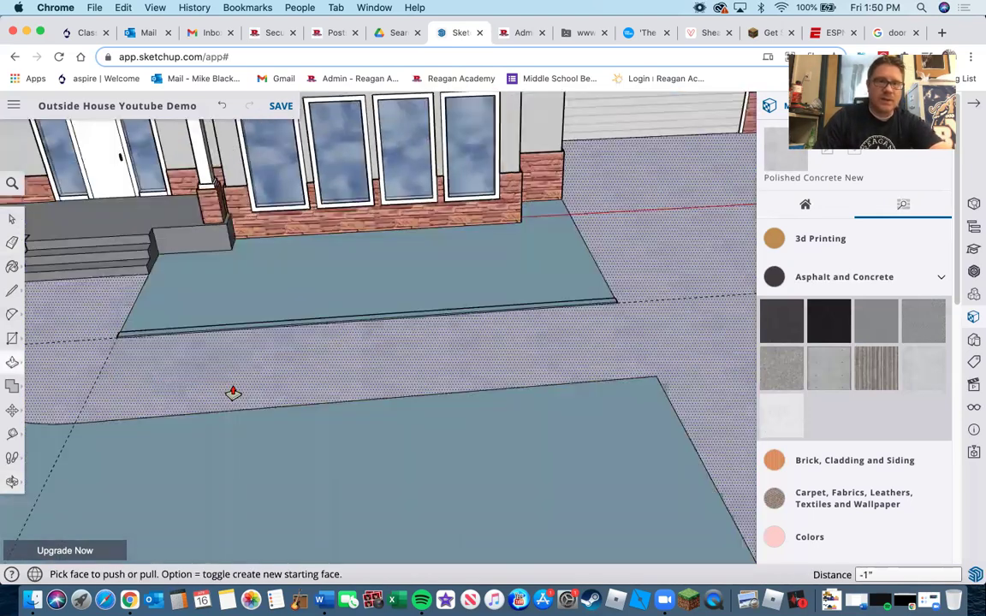
Examine the driveway and front bed, and orbit around to the rear wall and back door of the garage
scroll(214, 399, "down", 3)
scroll(122, 322, "down", 3)
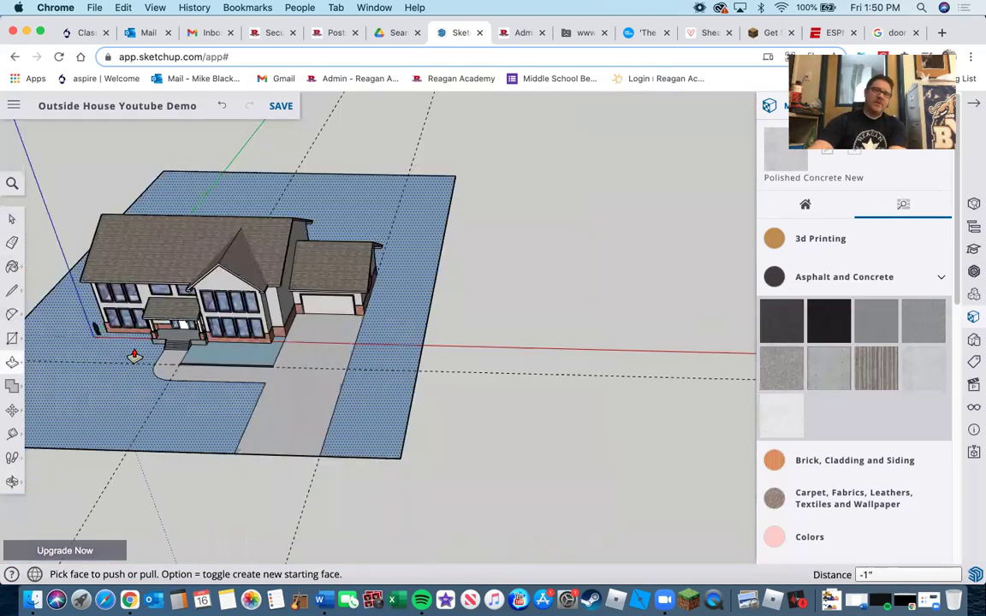
scroll(158, 298, "up", 5)
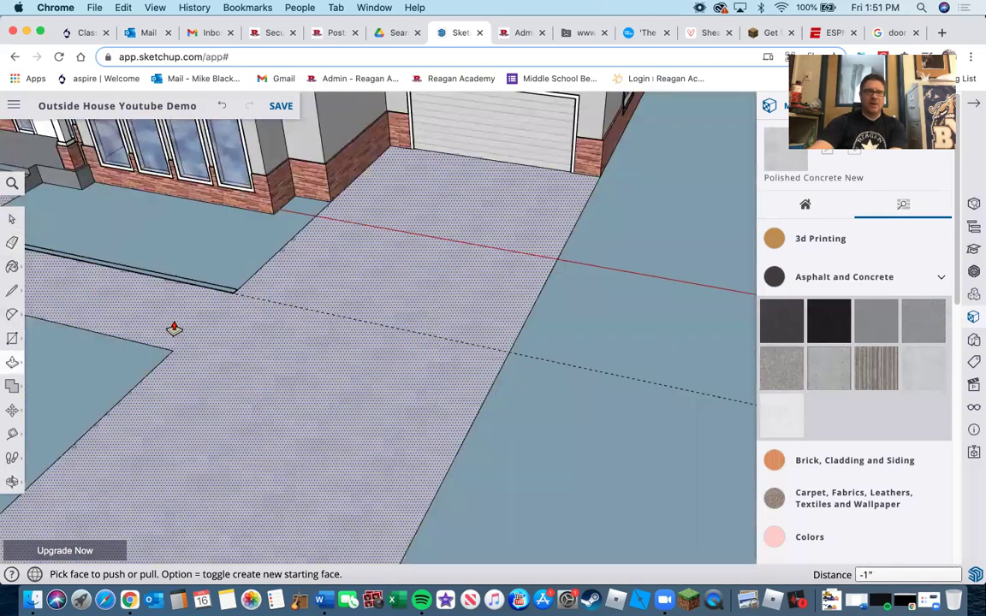
mouse_move(326, 274)
middle_mouse_down()
mouse_move(315, 288)
mouse_move(328, 289)
middle_mouse_up()
scroll(317, 289, "down", 5)
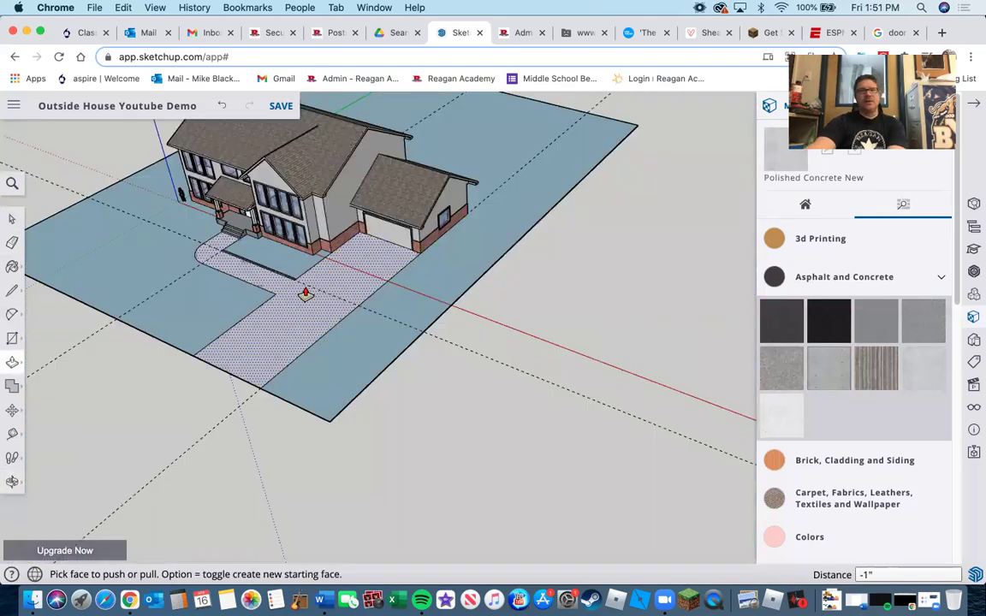
middle_click_drag(216, 304, 312, 356)
middle_click_drag(462, 274, 583, 265)
scroll(583, 264, "up", 3)
middle_click_drag(387, 291, 557, 304)
scroll(565, 316, "up", 5)
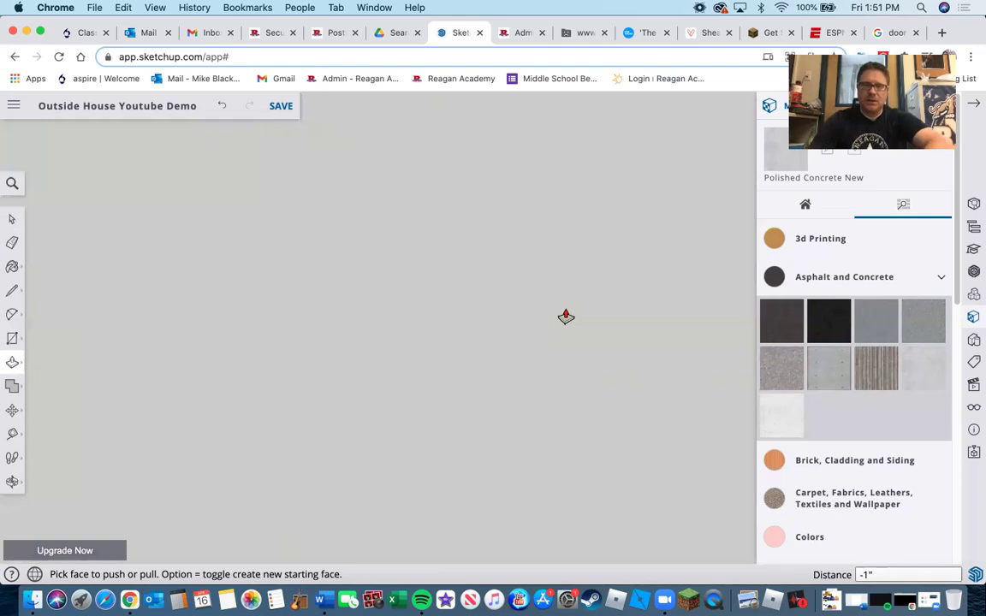
scroll(572, 294, "up", 3)
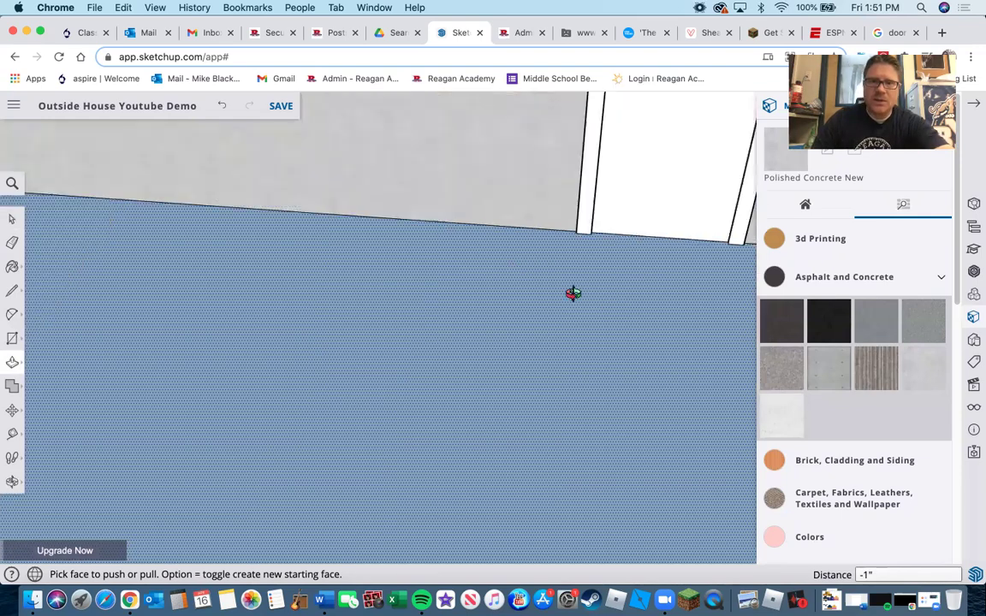
middle_click_drag(301, 354, 319, 363)
scroll(230, 372, "down", 3)
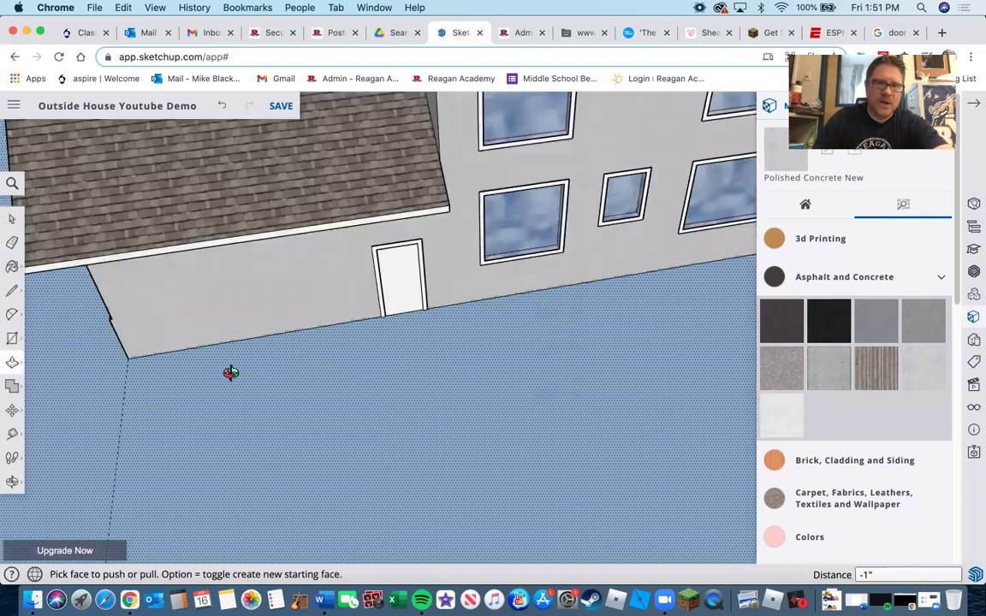
middle_click_drag(230, 372, 166, 430)
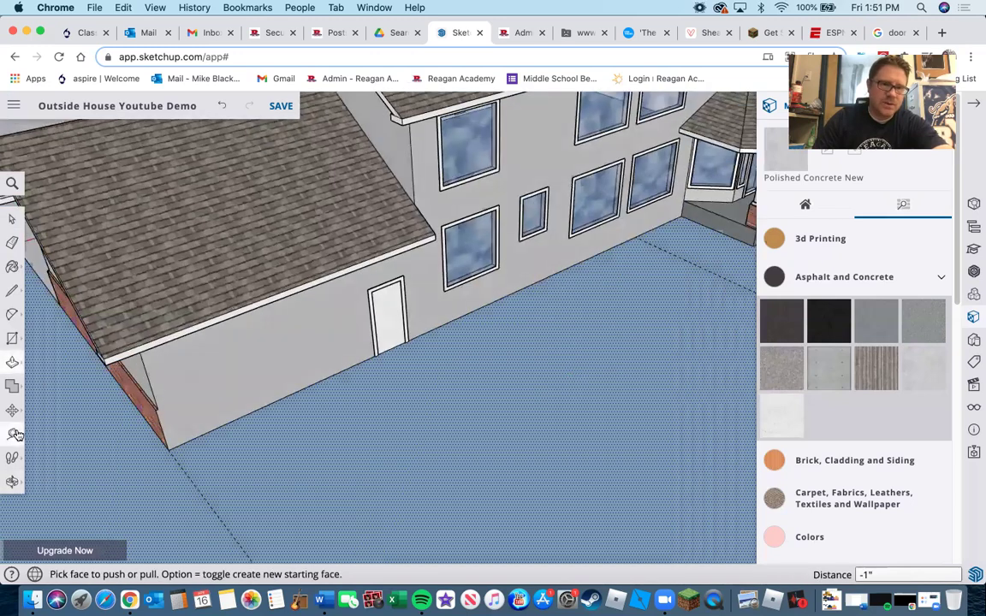
Place a guide 14' in from the garage's rear corner and a second guide 14' beyond it, past the back door
key("t")
left_click(164, 436)
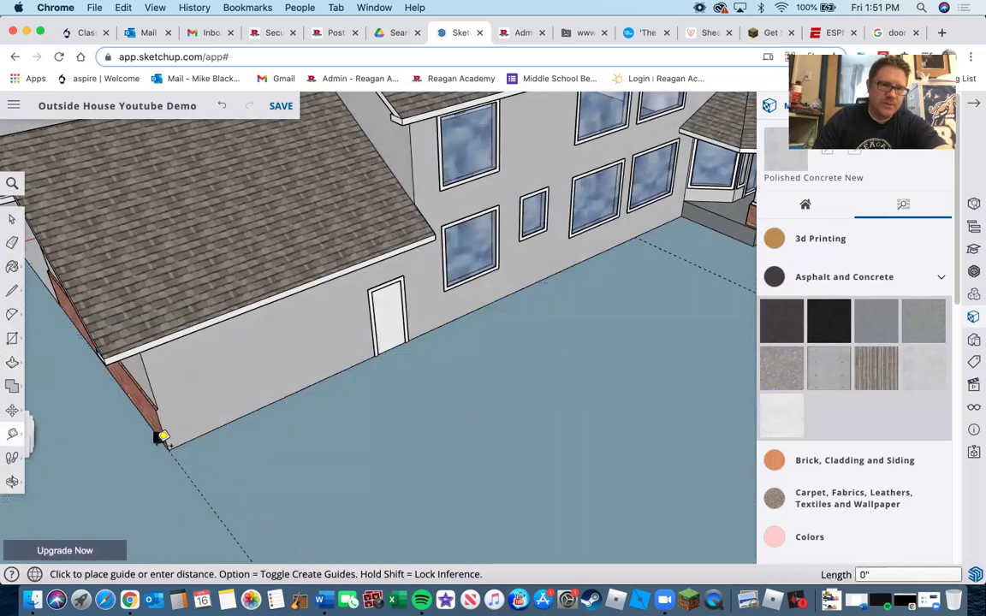
left_click(165, 436)
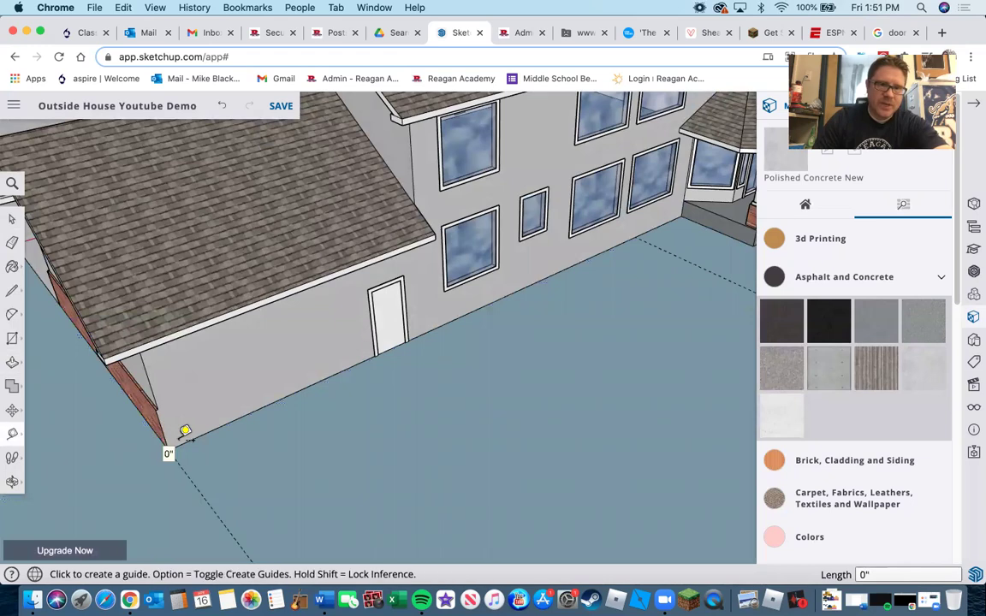
left_click(317, 374)
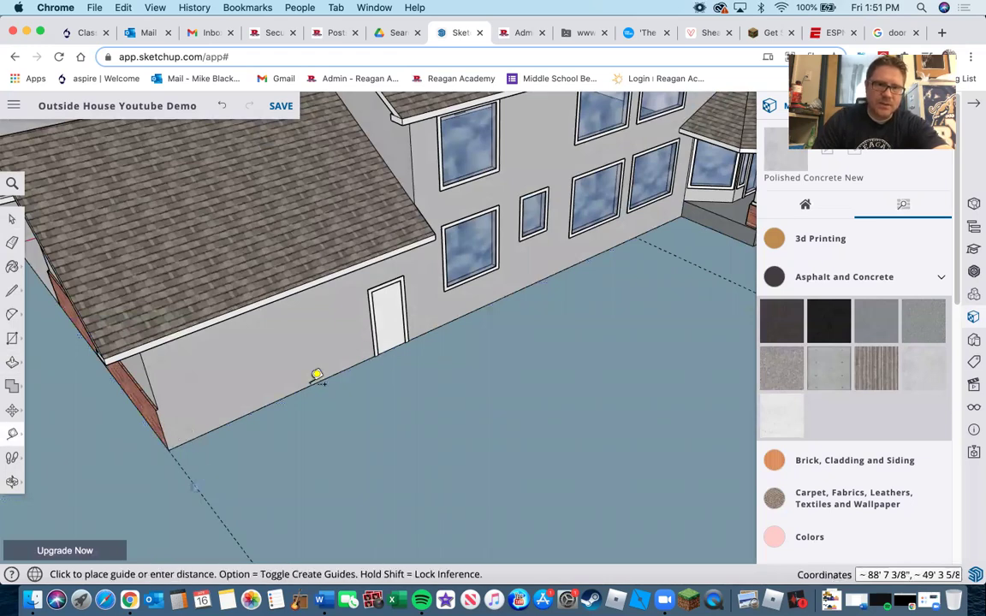
scroll(289, 379, "up", 3)
left_click(289, 380)
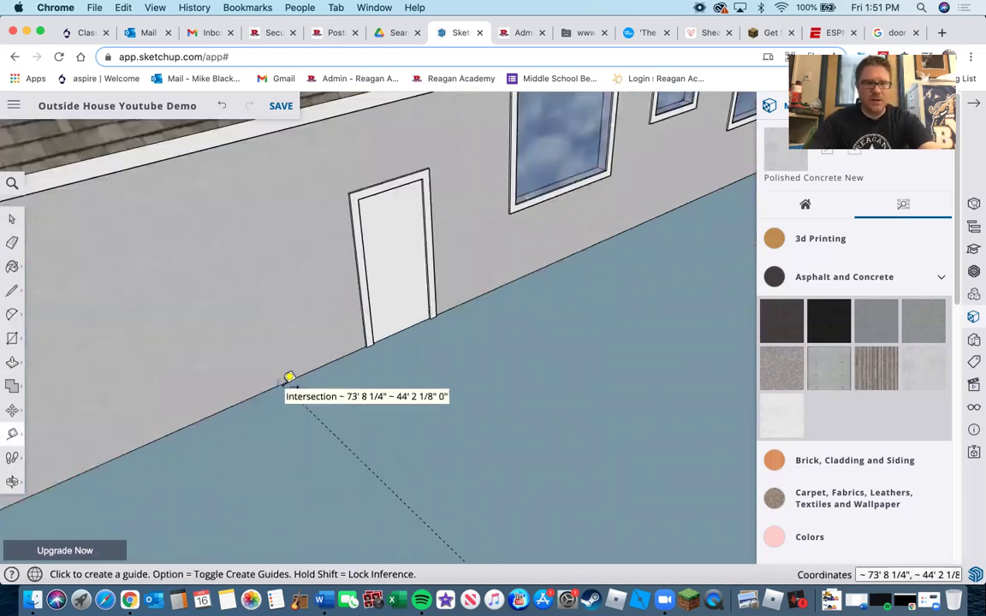
type("14'")
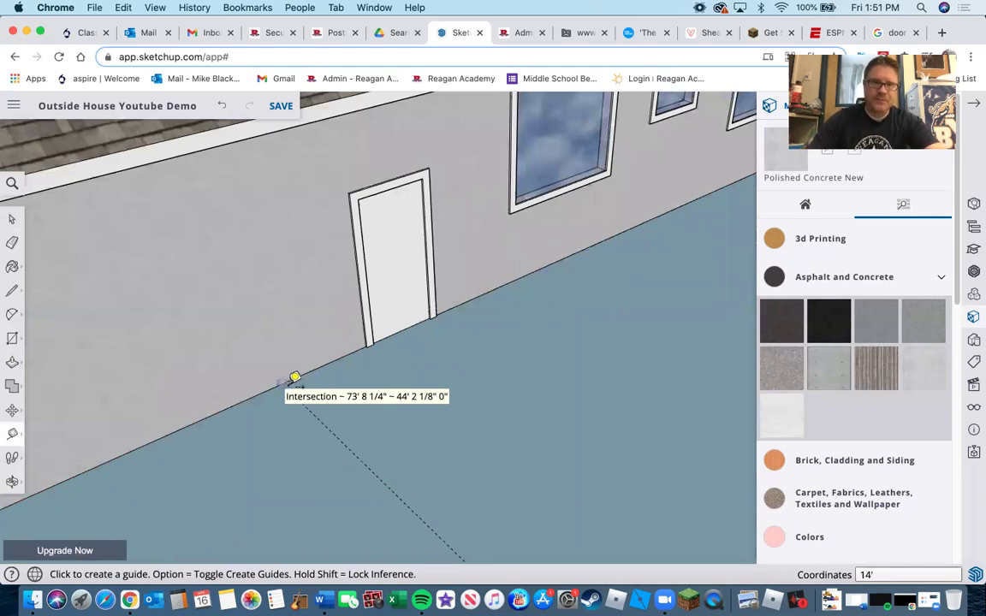
key("Return")
left_click(357, 473)
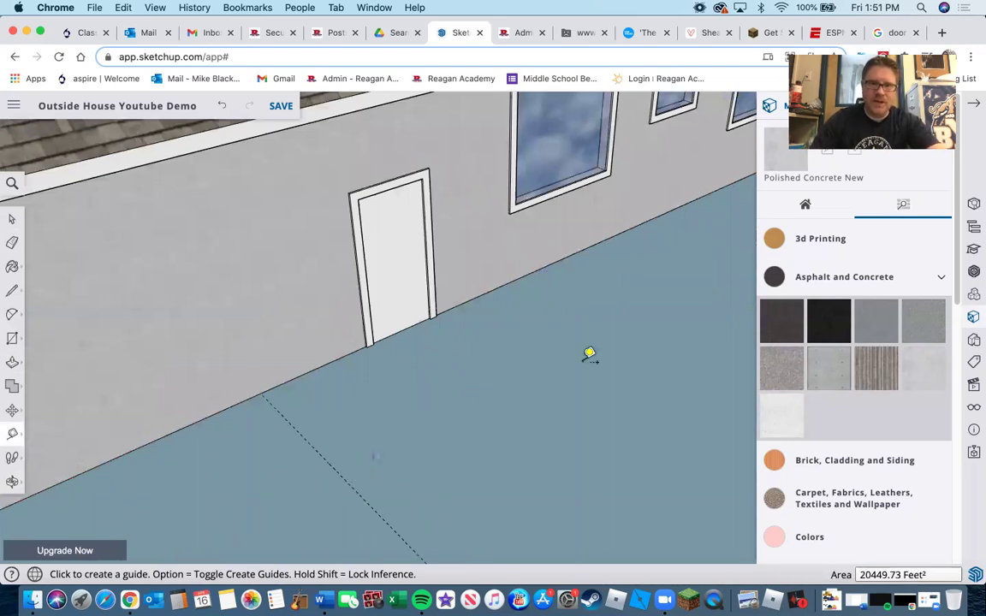
left_click(629, 332)
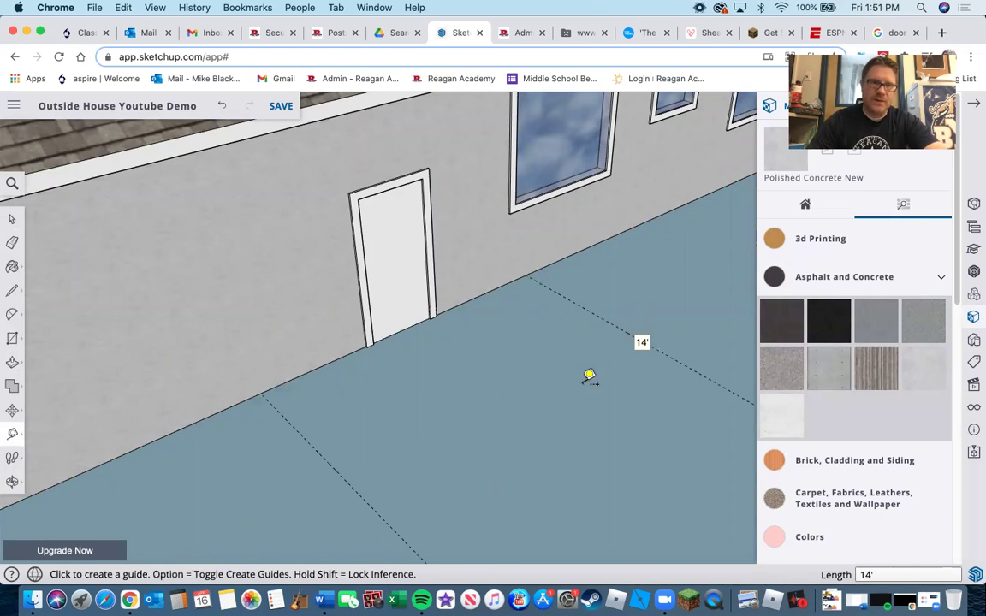
Place a guide 12' out from the rear wall, parallel to it, crossing the two guides beside the back door
left_click(382, 361)
scroll(382, 361, "down", 2)
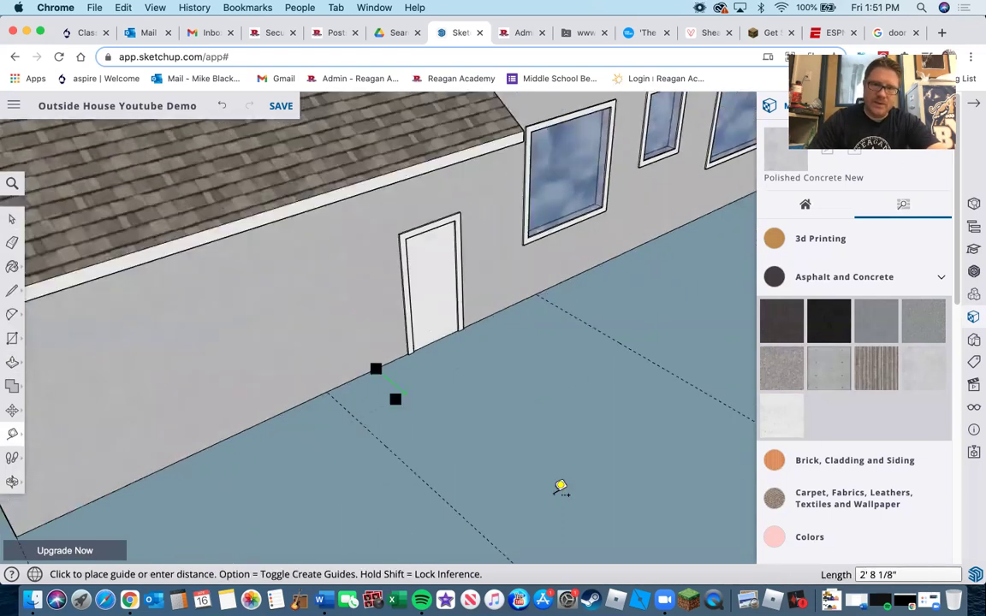
left_click(555, 494)
type("12")
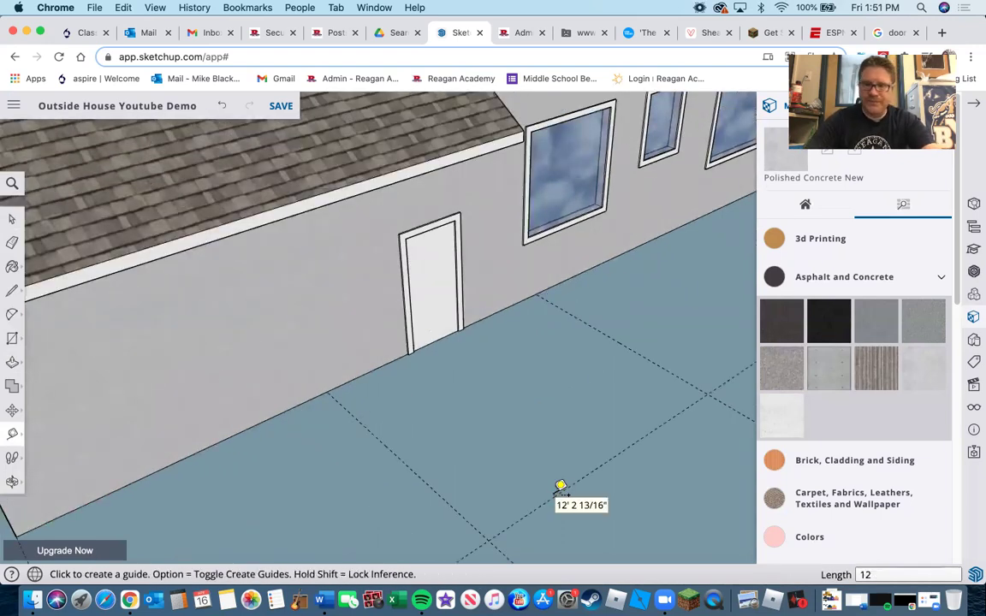
type("'")
key("Return")
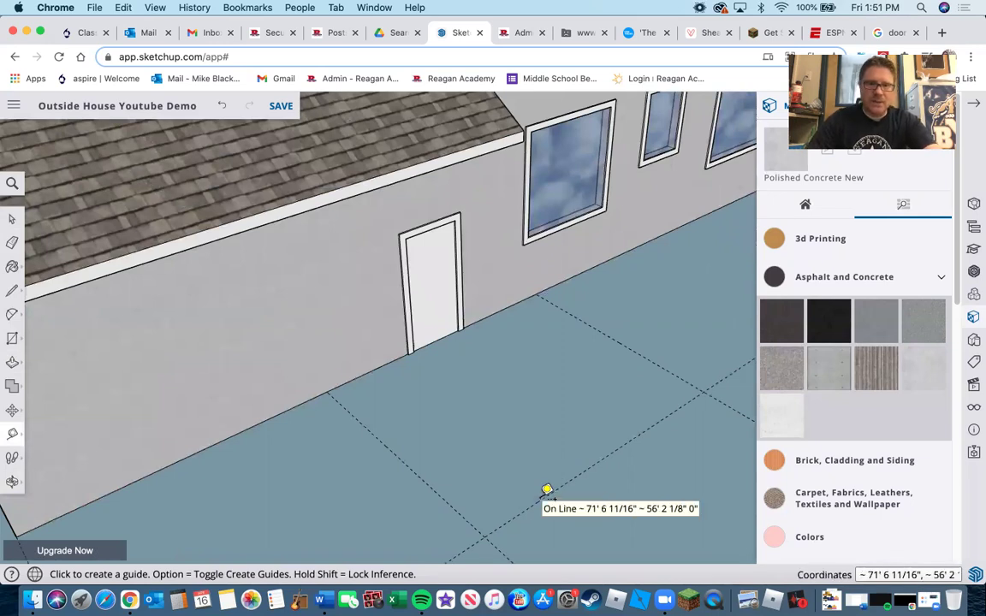
Draw a rectangle on the ground outside the garage's back door, from the wall out to the guide intersection
key("r")
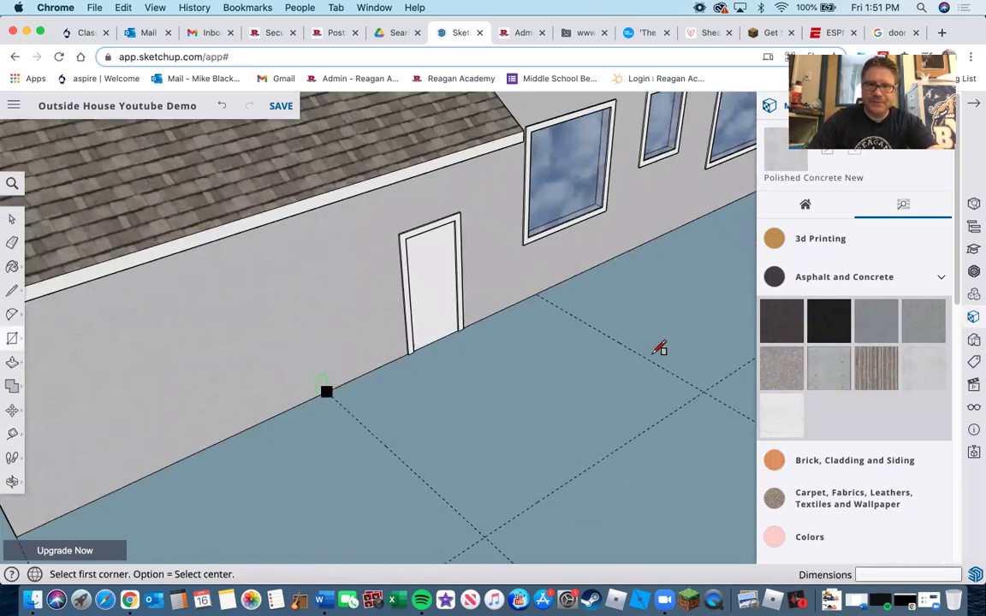
left_click(326, 391)
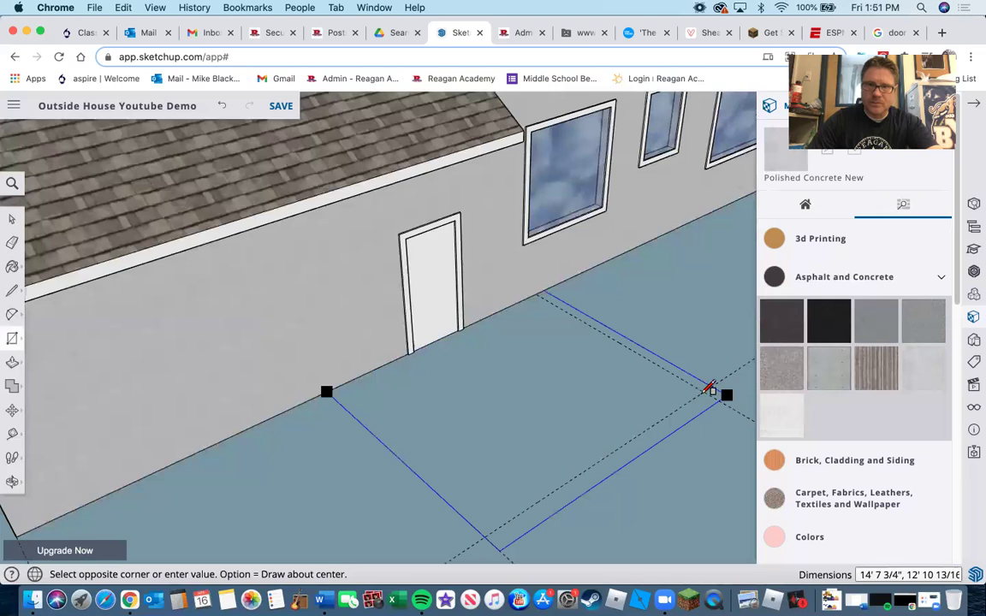
left_click(710, 390)
Examine the rear of the house from the back door area to the octagonal porch and its steps
scroll(539, 416, "down", 5)
mouse_move(614, 430)
middle_mouse_down()
mouse_move(351, 451)
mouse_move(478, 411)
mouse_move(599, 423)
middle_mouse_up()
scroll(352, 452, "down", 3)
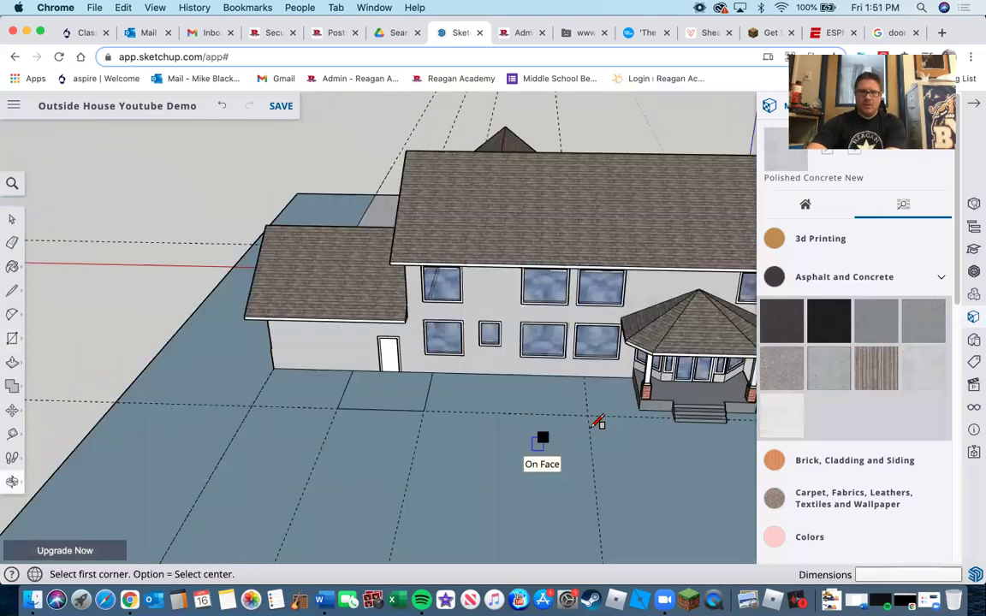
scroll(572, 392, "up", 3)
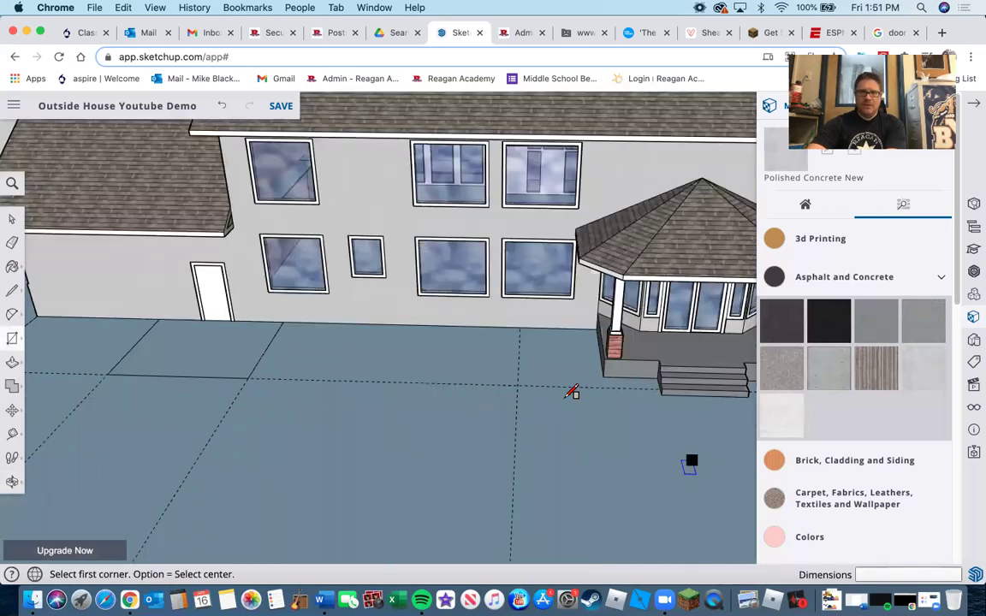
scroll(542, 431, "down", 3)
middle_click_drag(631, 434, 696, 412)
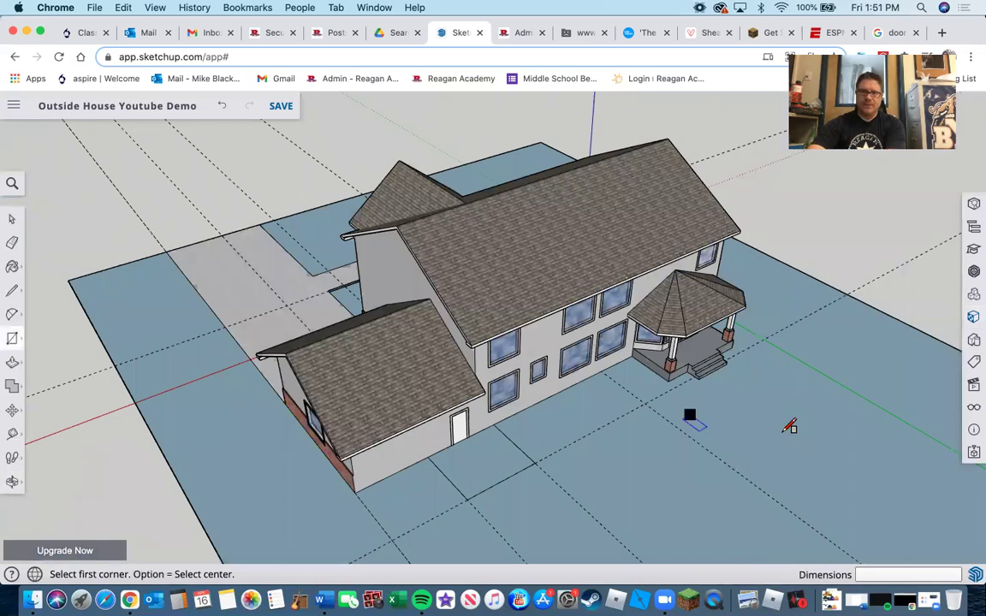
middle_click_drag(775, 424, 566, 433)
middle_click_drag(435, 442, 668, 428)
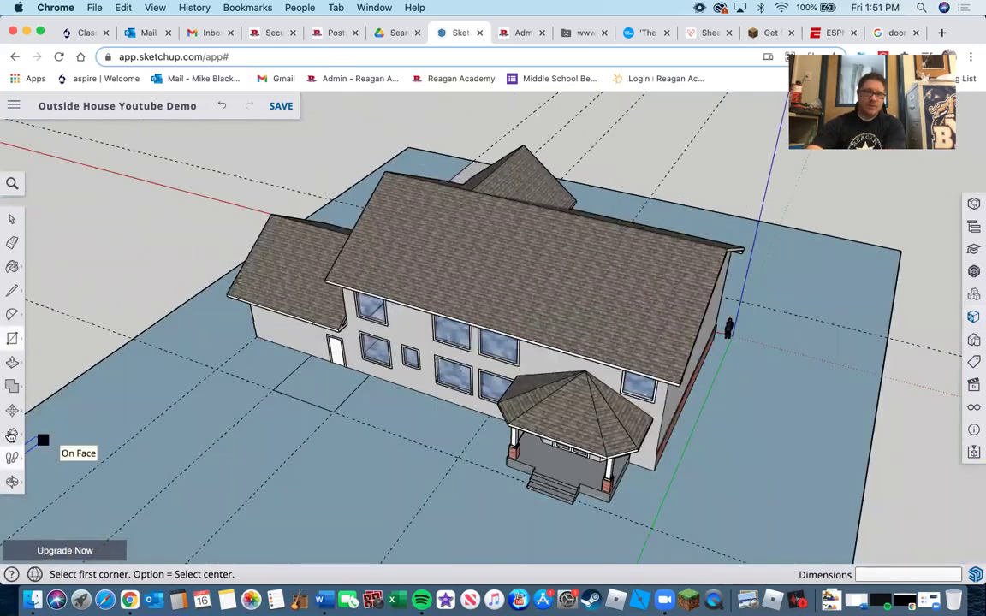
key("t")
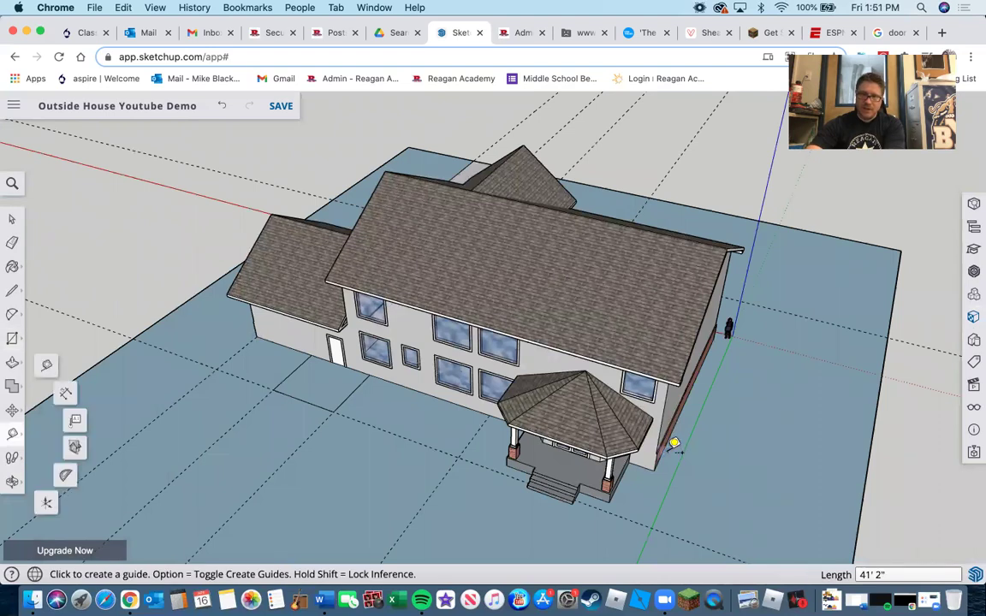
scroll(644, 434, "up", 5)
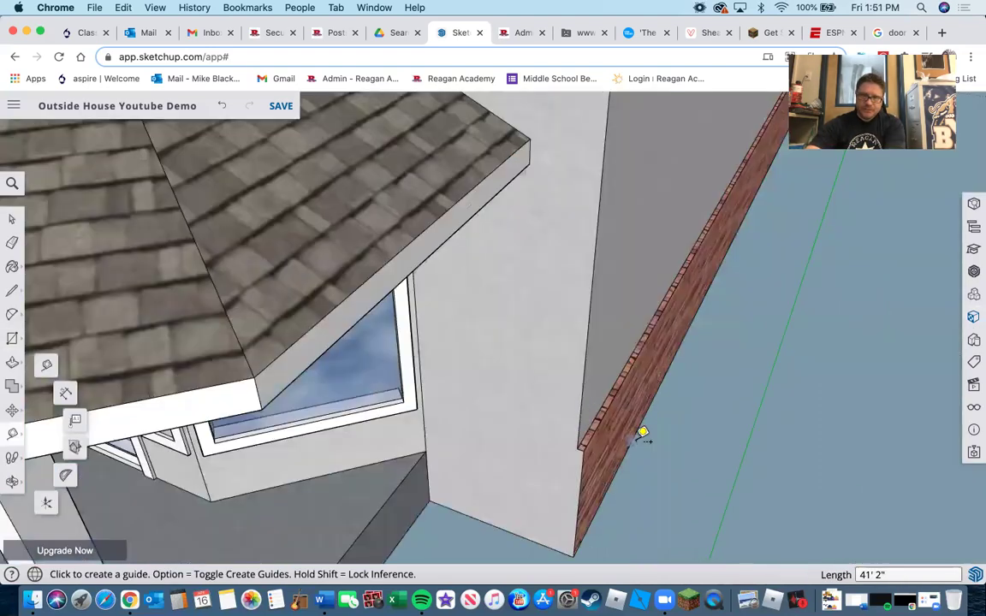
left_click(637, 438)
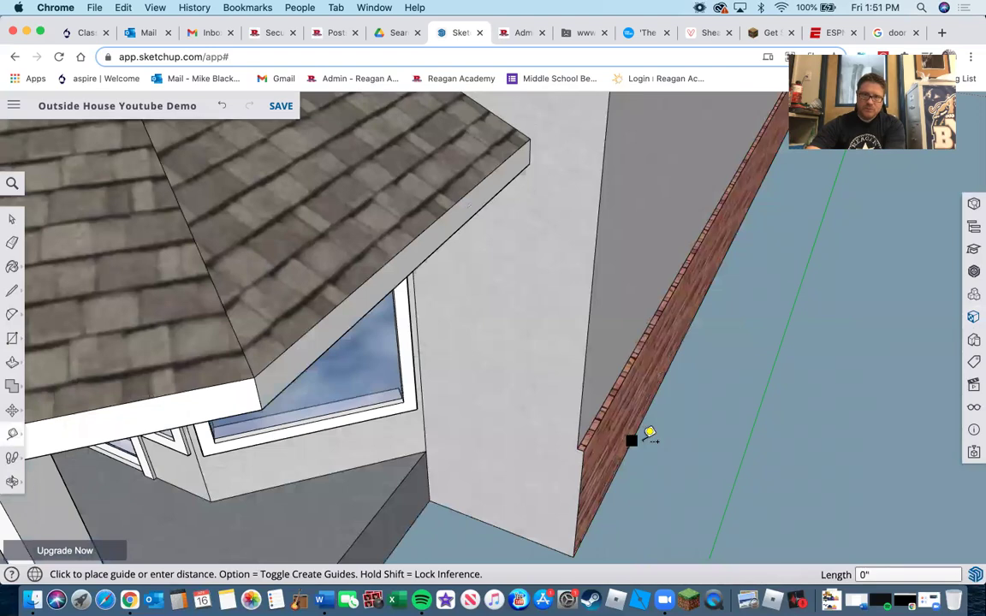
key("Escape")
Place another guide 10' farther out from the existing guide that runs parallel to the rear wall, beyond the porch steps
scroll(592, 513, "down", 10)
scroll(548, 503, "down", 3)
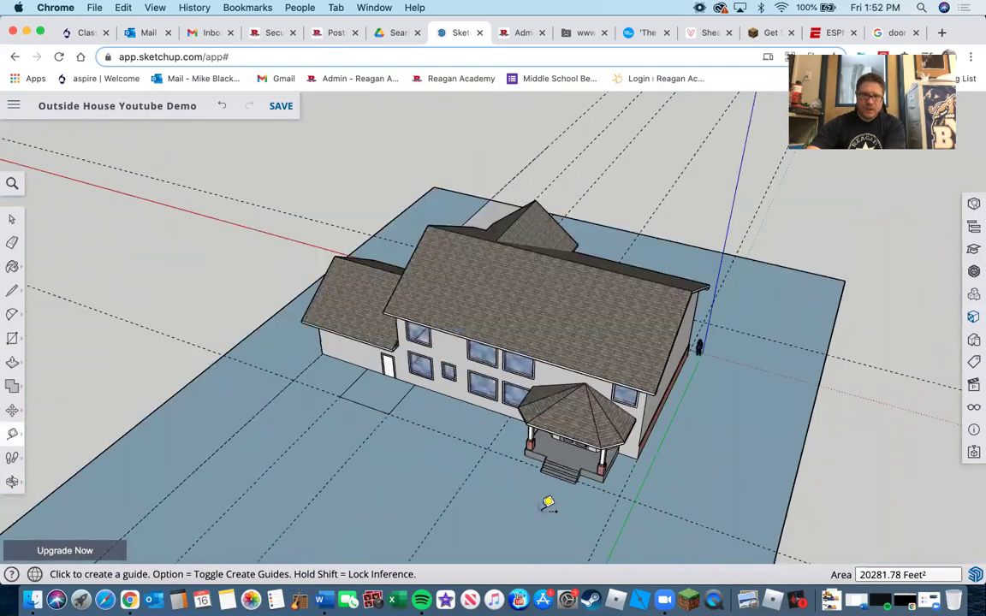
scroll(525, 466, "down", 2)
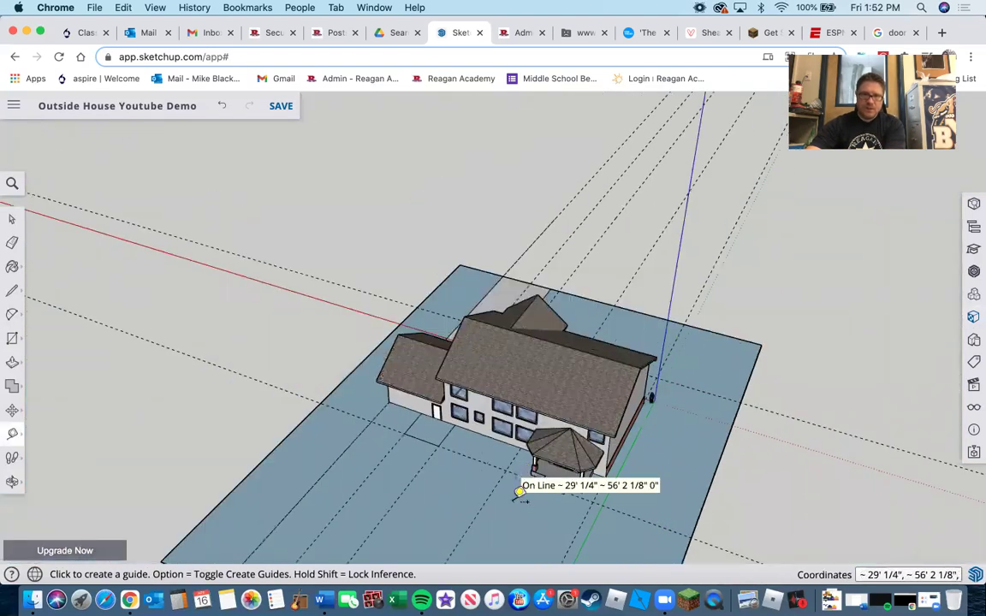
left_click(517, 493)
type("1")
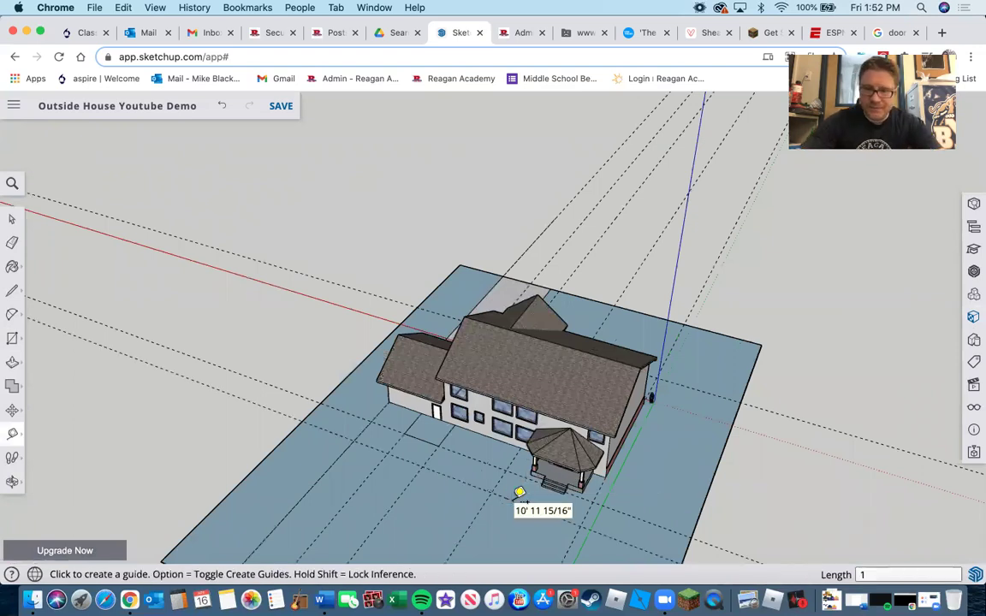
type("0'")
key("Return")
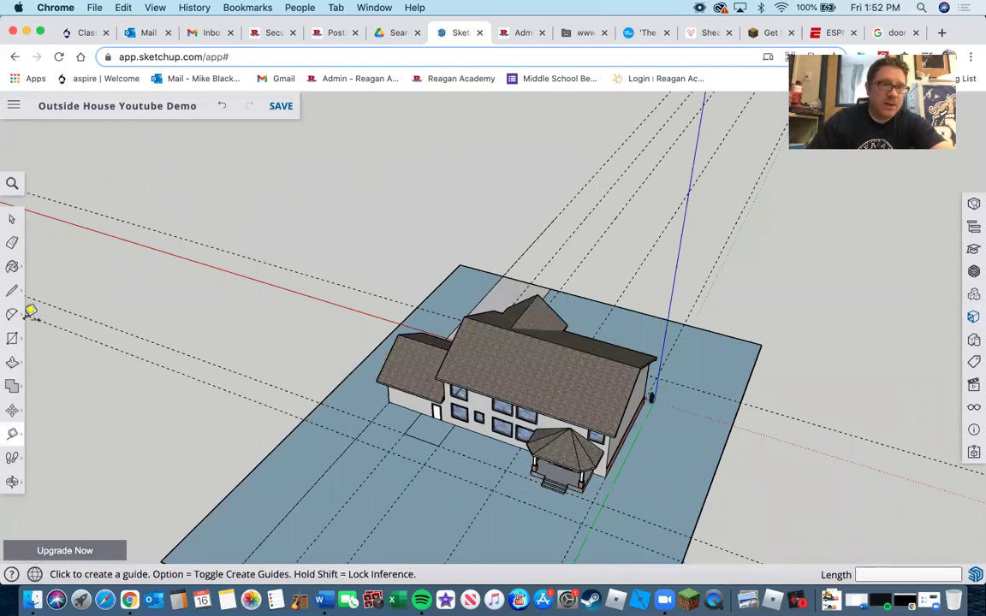
Draw a 31' 2" by 22' rectangle around the octagonal rear porch, from the house wall to the outer guide
key("r")
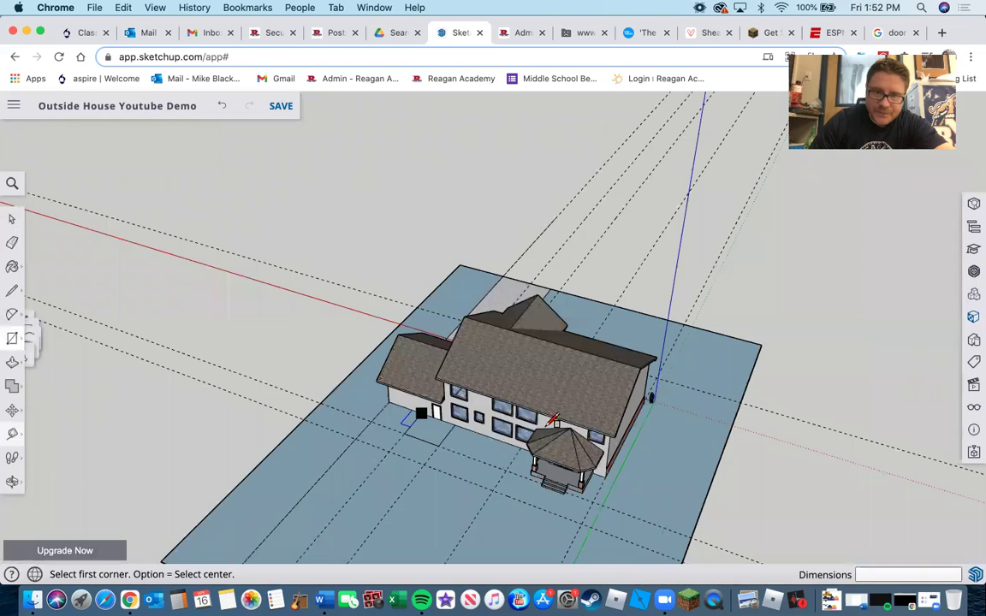
scroll(552, 419, "up", 3)
left_click(614, 528)
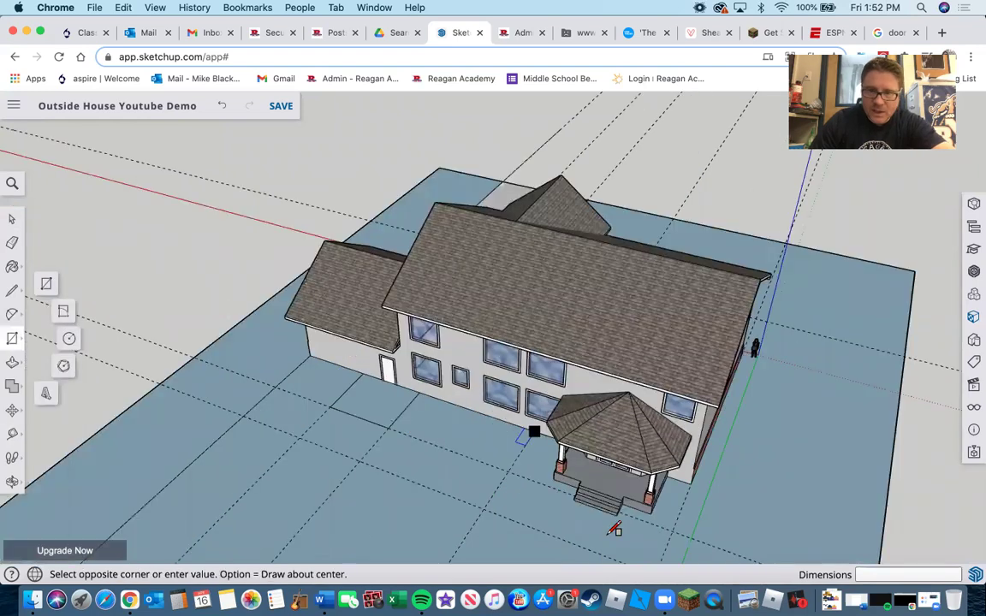
scroll(614, 529, "down", 4)
left_click(608, 528)
scroll(466, 456, "up", 4)
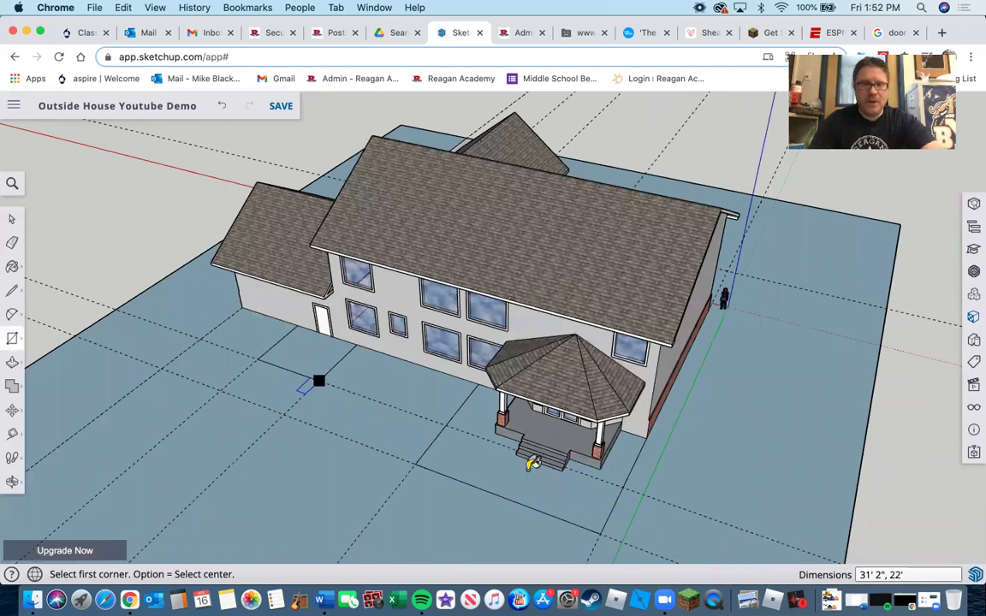
Paint the porch patio and the pad outside the garage's back door with Polished Concrete New
left_click(481, 455)
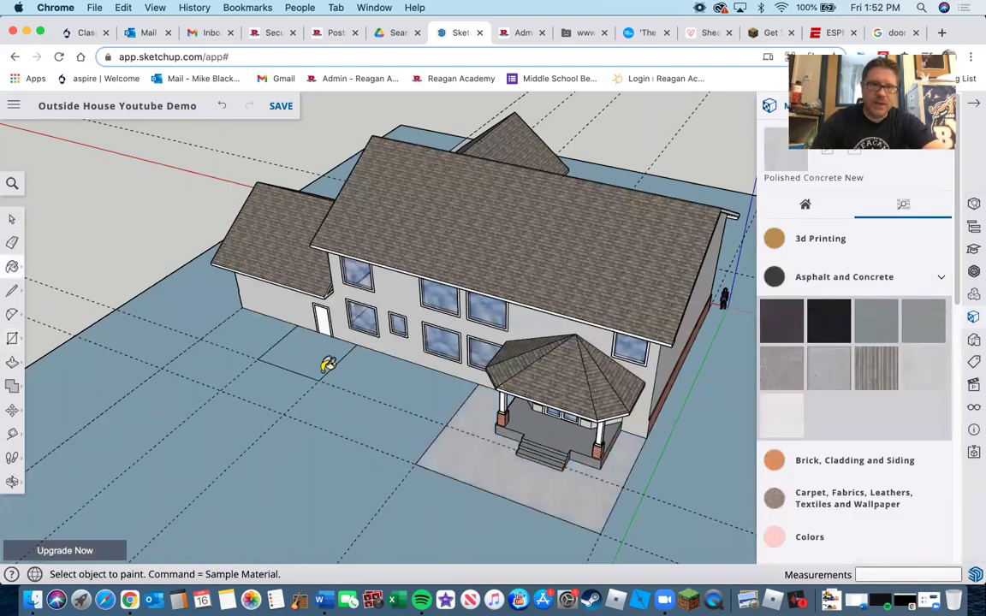
left_click(308, 347)
key("o")
left_click_drag(257, 385, 435, 440)
mouse_move(435, 439)
middle_mouse_down()
mouse_move(651, 393)
mouse_move(309, 392)
mouse_move(577, 392)
mouse_move(519, 353)
mouse_move(274, 365)
mouse_move(396, 363)
middle_mouse_up()
scroll(507, 456, "down", 5)
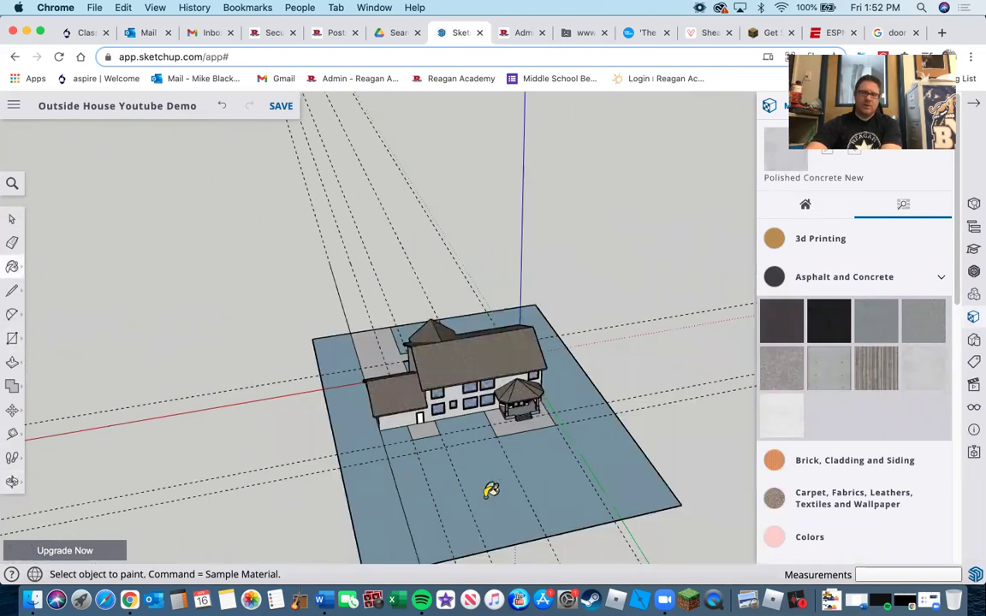
Place a guide 40' out from the porch patio's outer edge, parallel to the rear wall
middle_click_drag(449, 436, 425, 449)
scroll(410, 422, "up", 5)
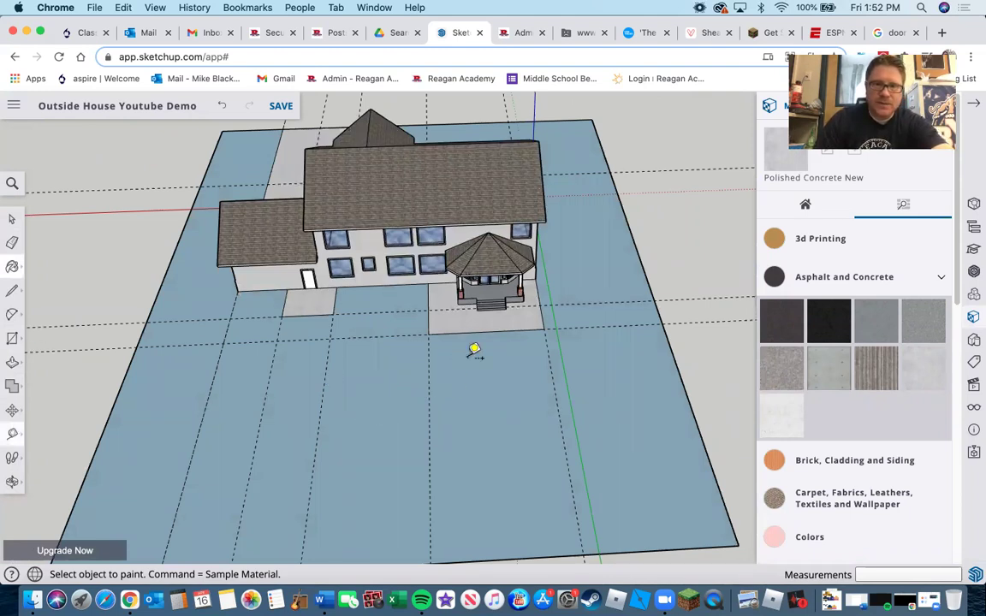
key("t")
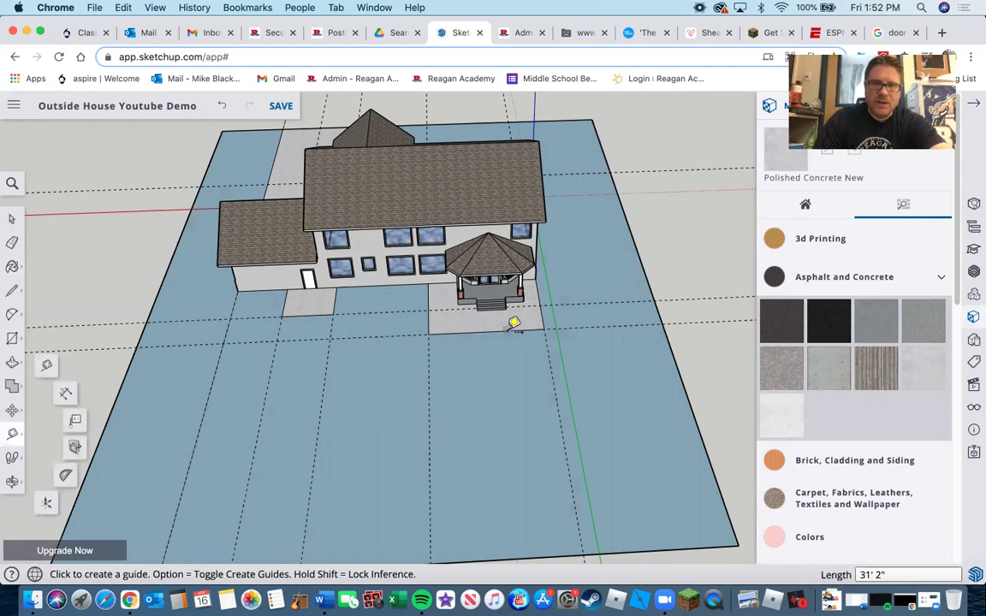
scroll(366, 320, "up", 3)
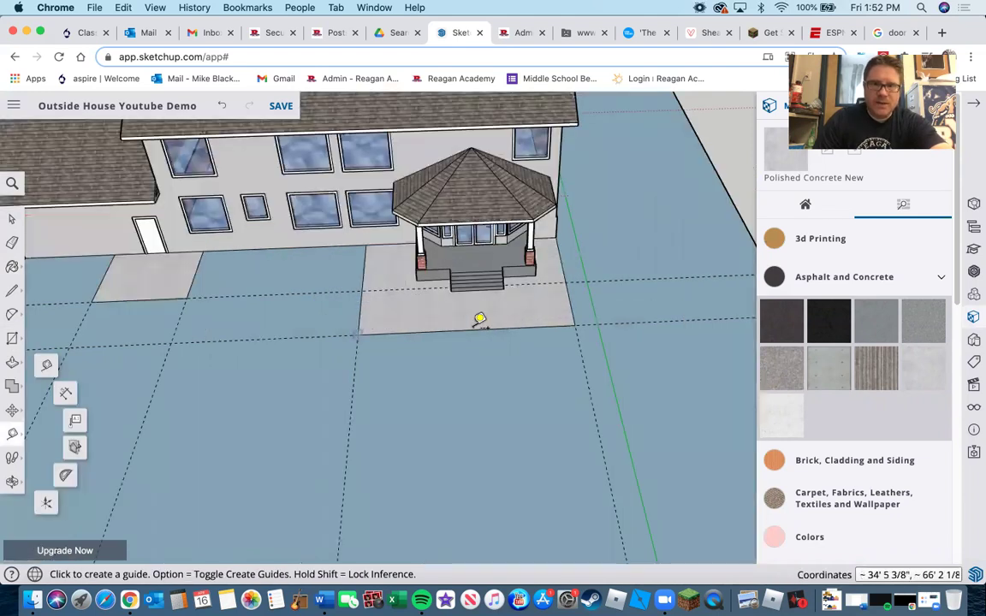
scroll(464, 341, "down", 4)
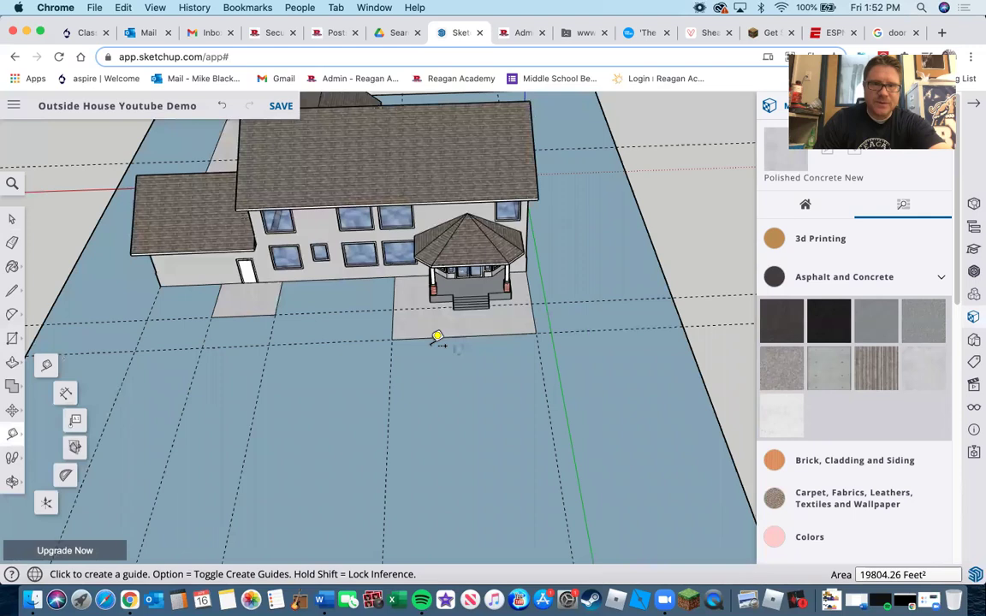
scroll(445, 420, "down", 1)
left_click(429, 342)
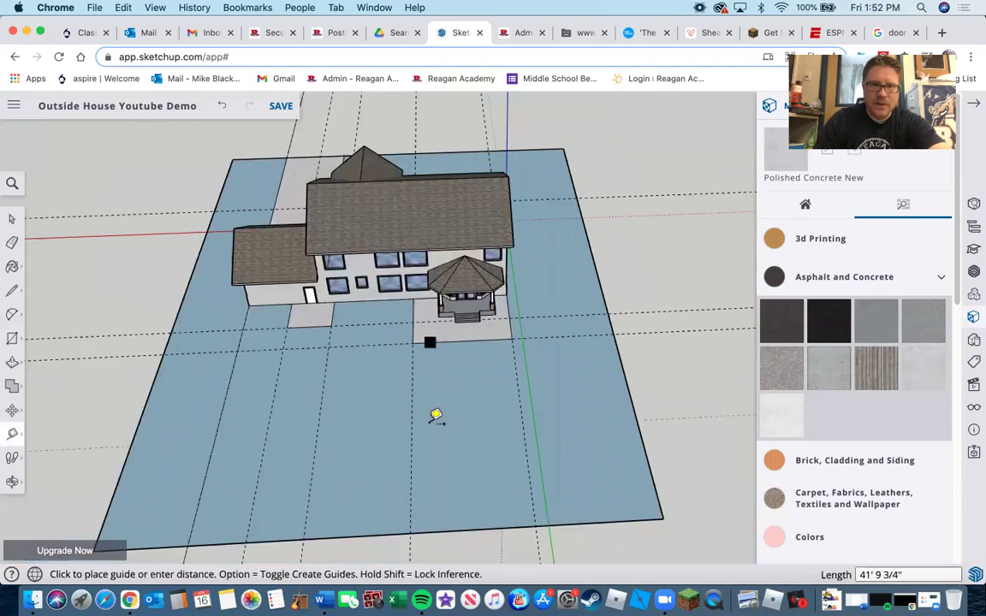
type("4")
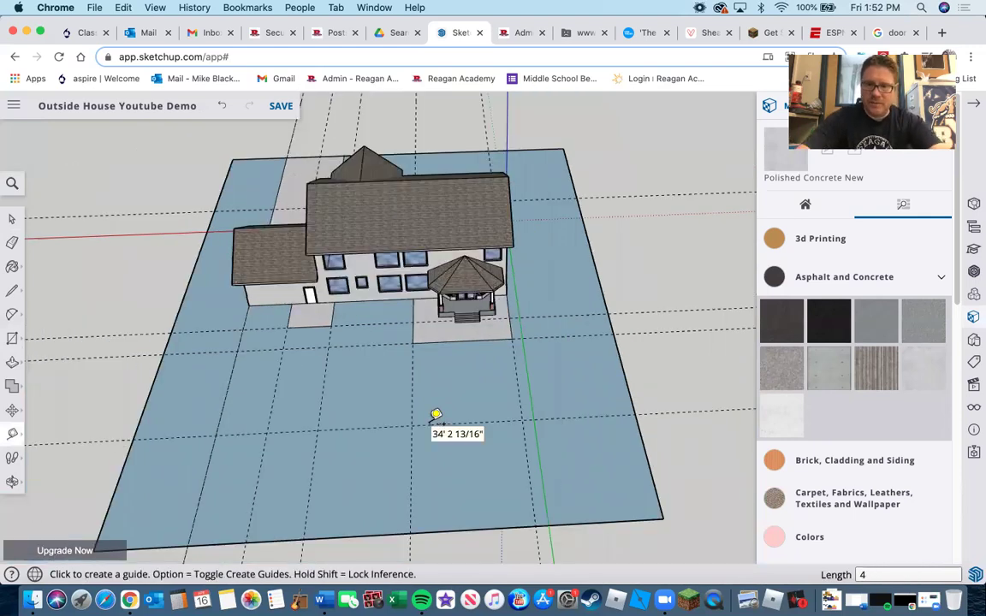
type("0")
key("Return")
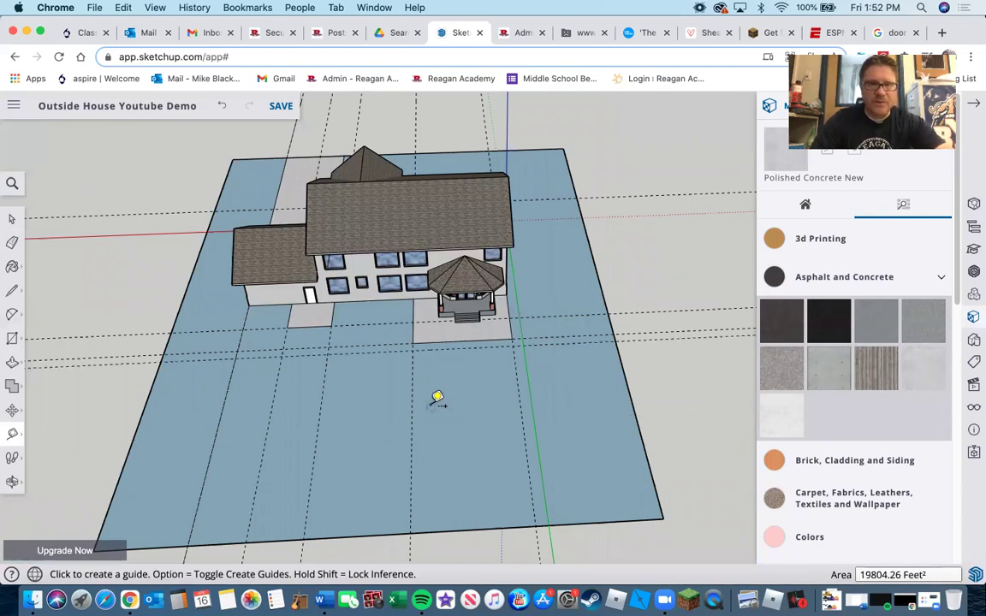
left_click(439, 341)
left_click(458, 398)
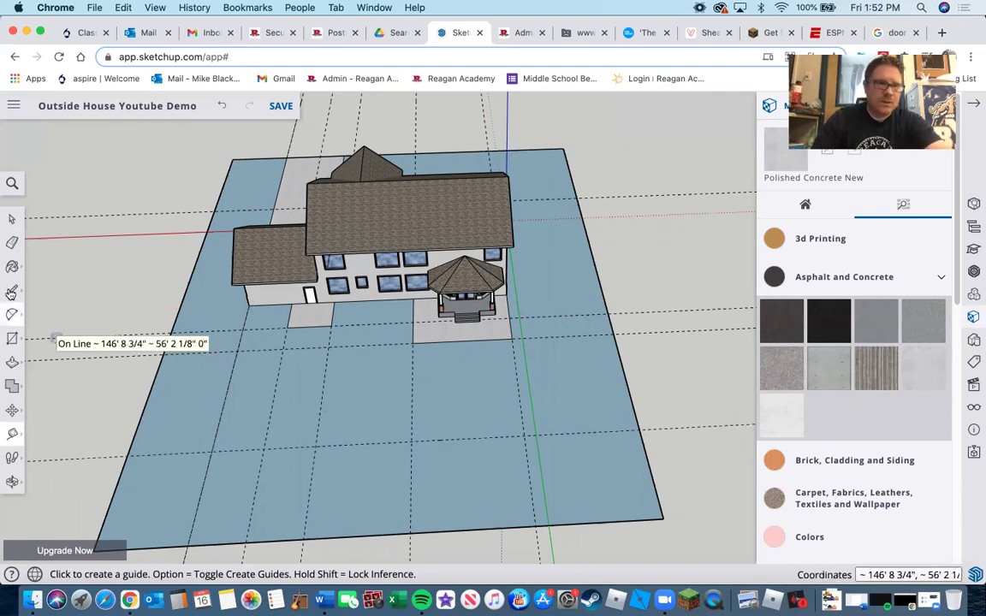
Draw a 71' 4" by 50' rectangle from the garage-door pad's outer corner to the far guide in line with the porch patio's side
key("r")
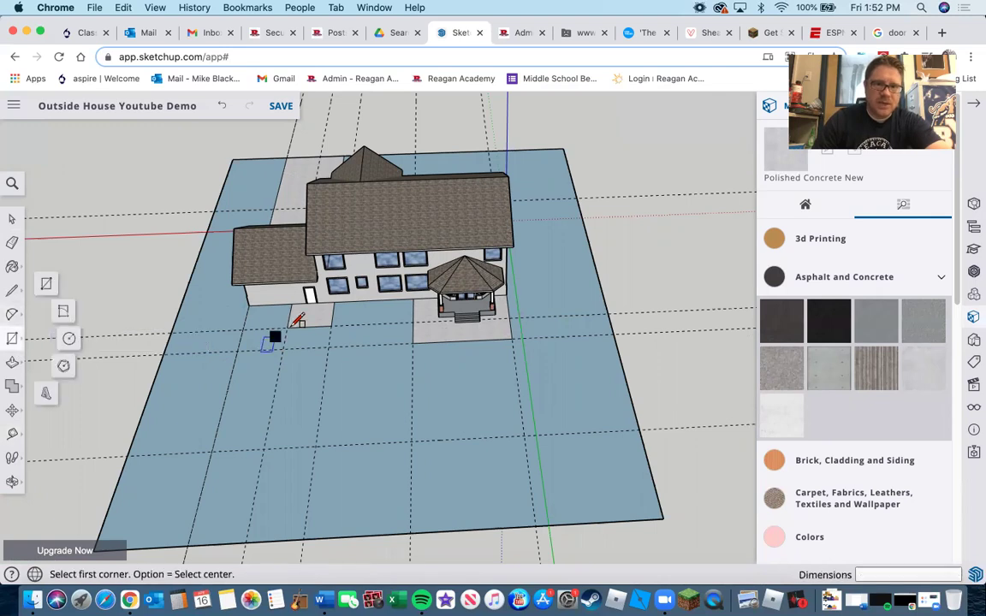
left_click(526, 434)
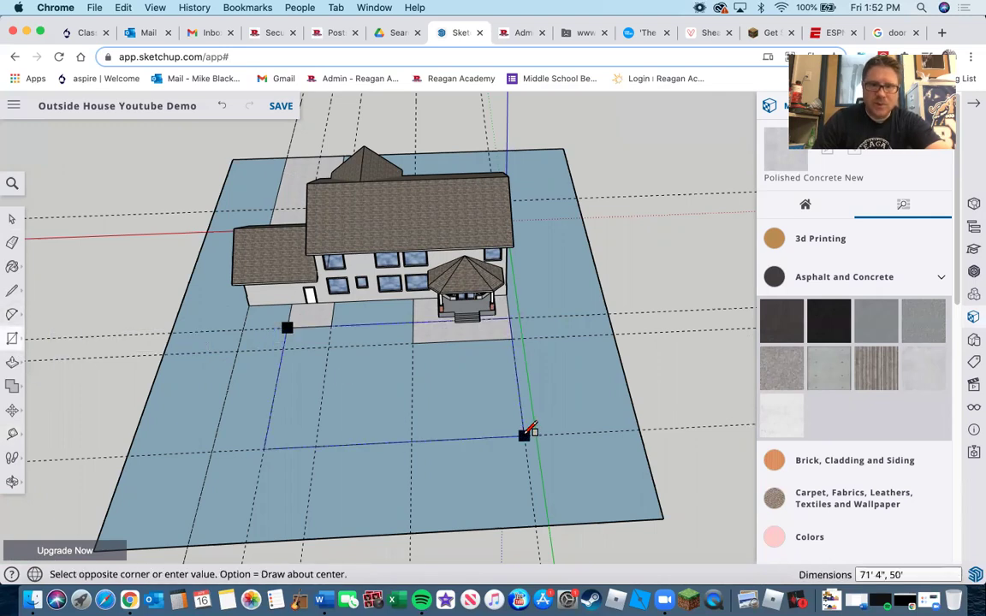
left_click(311, 347)
Erase the inner edges of the garage-door pad and porch patio to merge them with the large rear rectangle
left_click(12, 243)
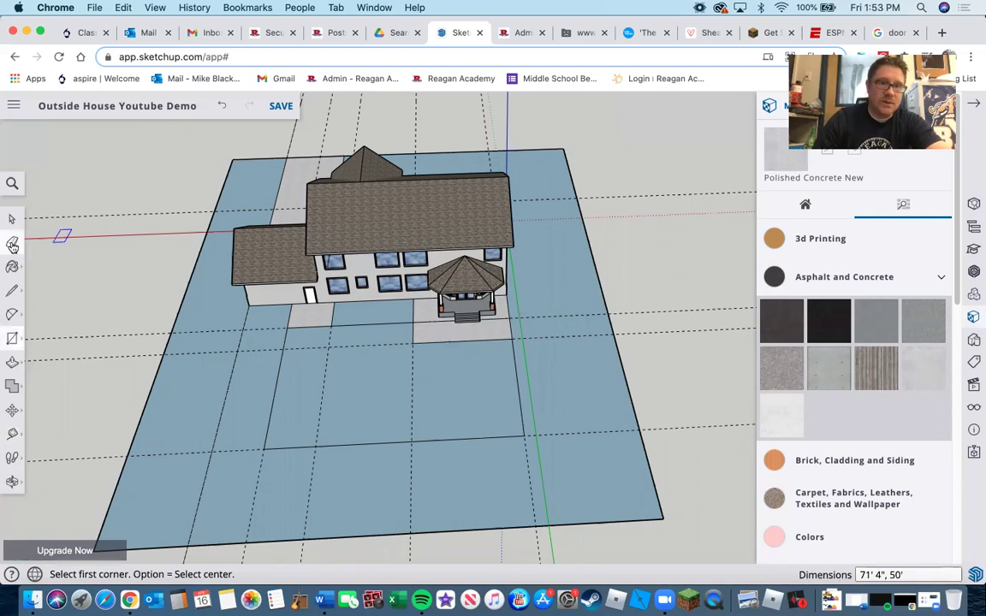
scroll(376, 351, "up", 3)
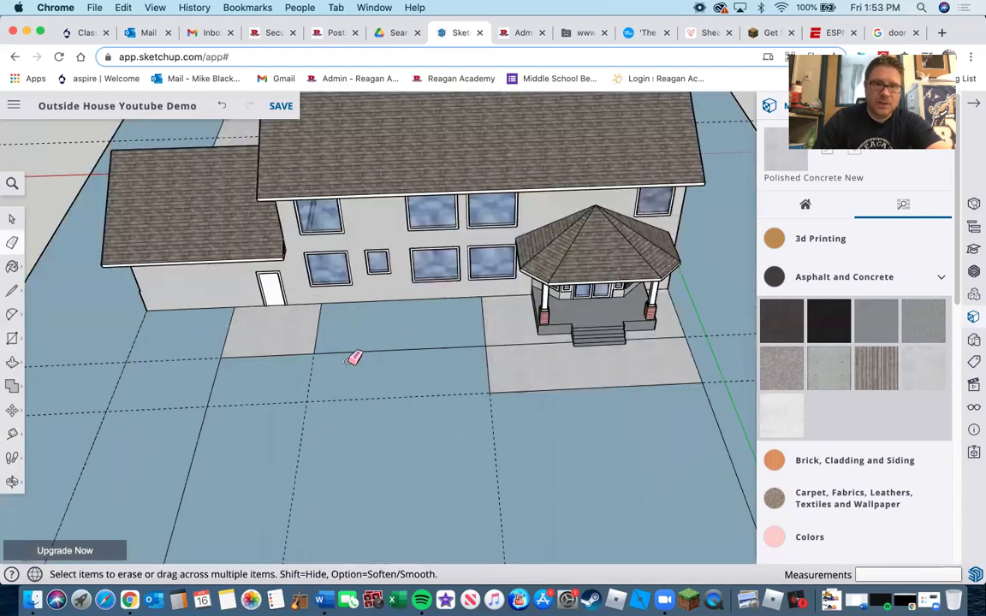
left_click(317, 338)
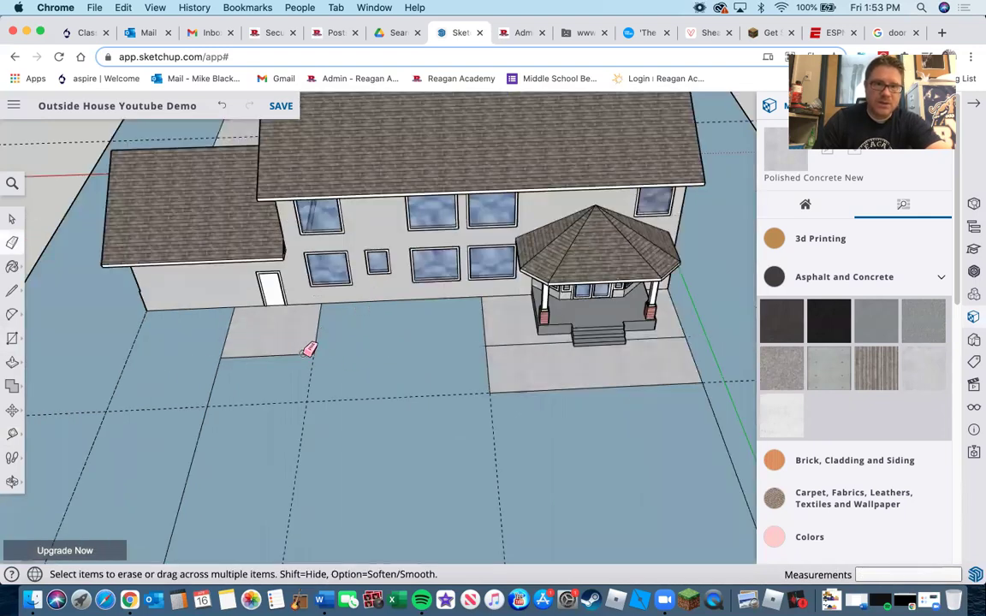
mouse_move(309, 354)
left_mouse_down()
mouse_move(325, 341)
mouse_move(495, 355)
left_mouse_up()
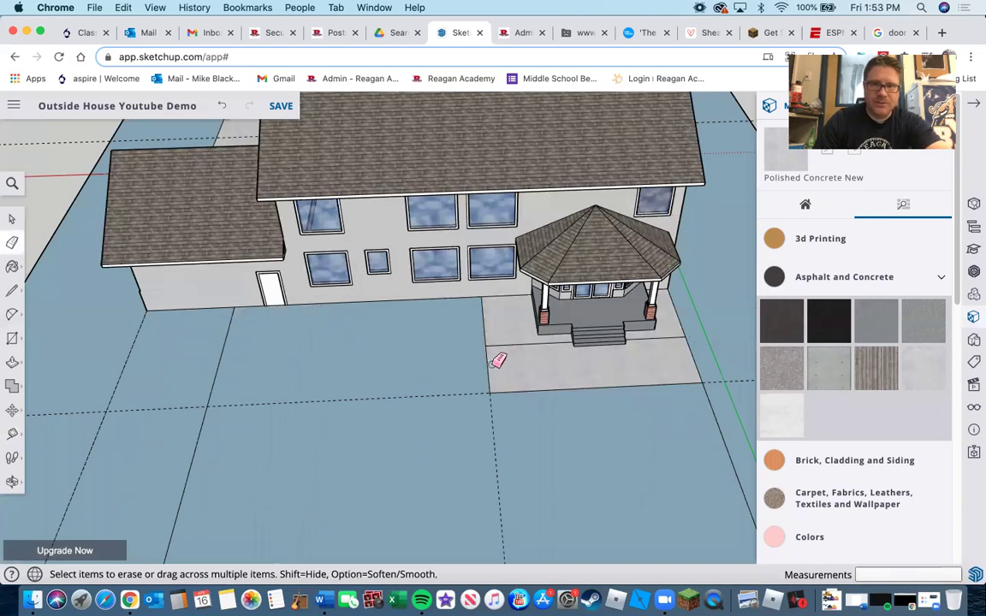
left_click(491, 362)
left_click(527, 378)
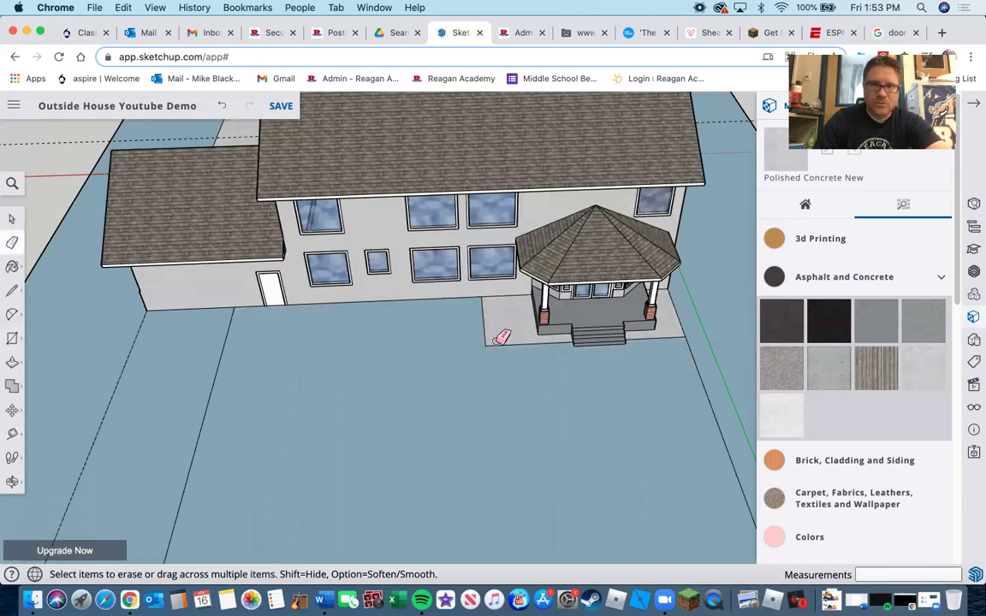
left_click(502, 340)
left_click(677, 331)
left_click_drag(563, 342, 557, 338)
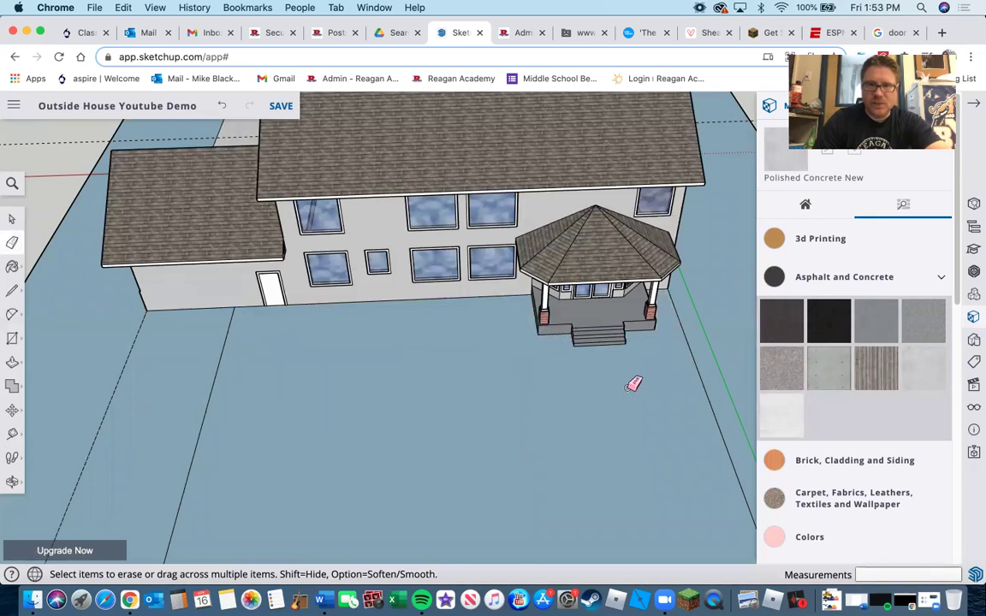
Paint the merged area behind the house with Polished Concrete New
left_click(781, 416)
left_click(444, 460)
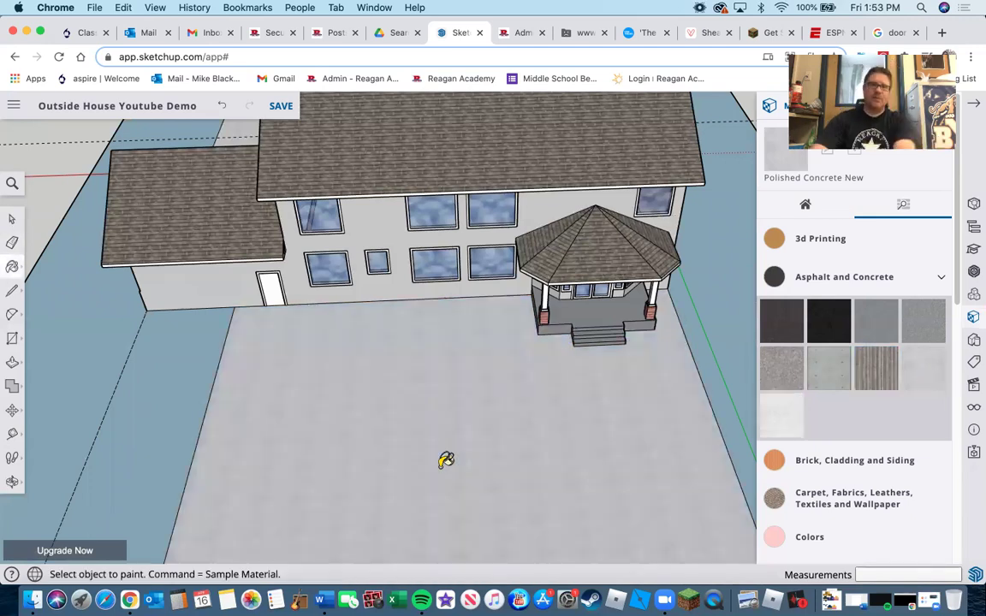
scroll(488, 427, "down", 5)
mouse_move(490, 433)
middle_mouse_down()
mouse_move(501, 497)
mouse_move(510, 488)
middle_mouse_up()
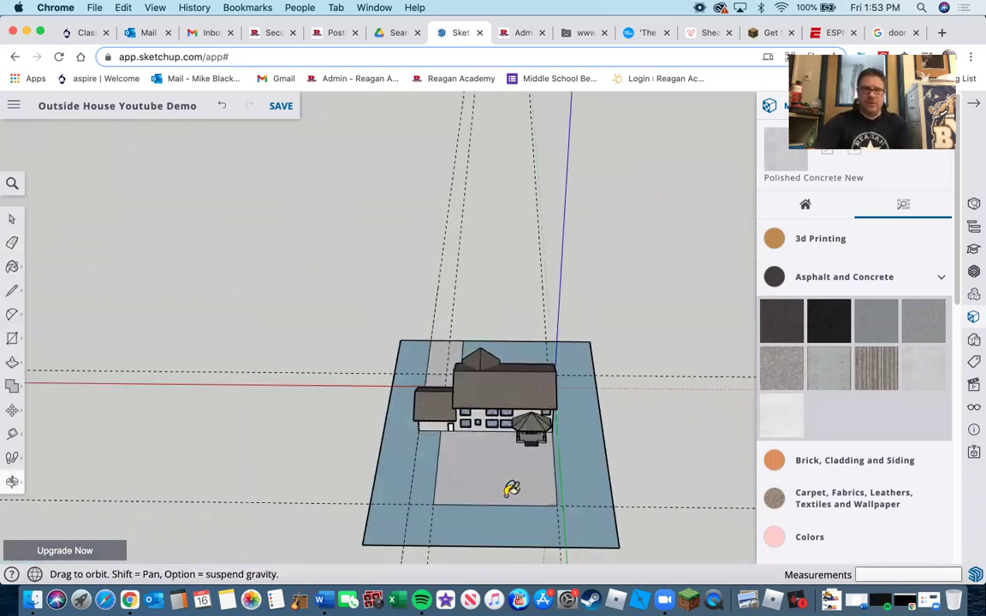
scroll(508, 489, "up", 5)
scroll(249, 405, "up", 2)
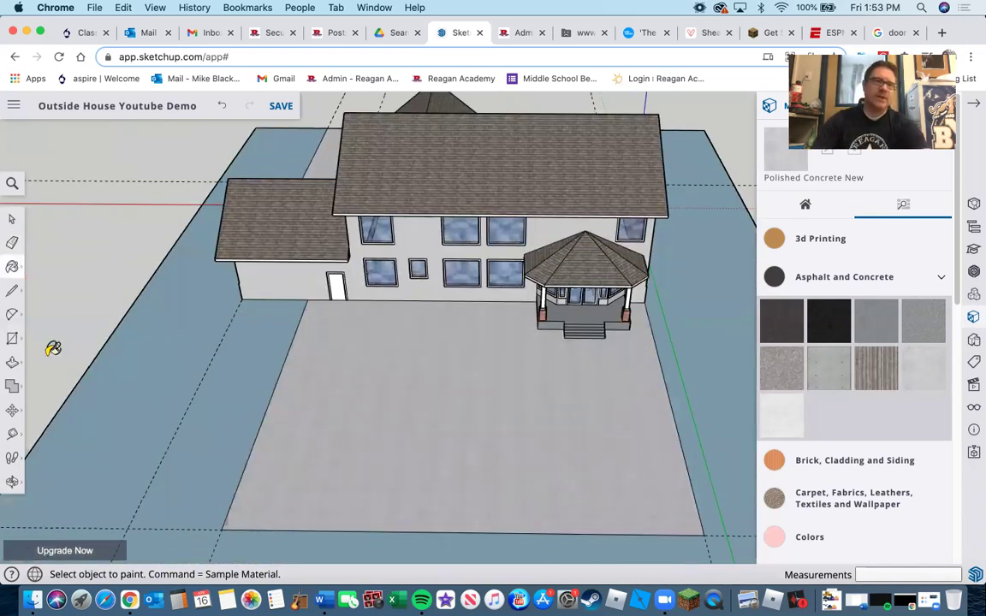
key("t")
left_click(253, 445)
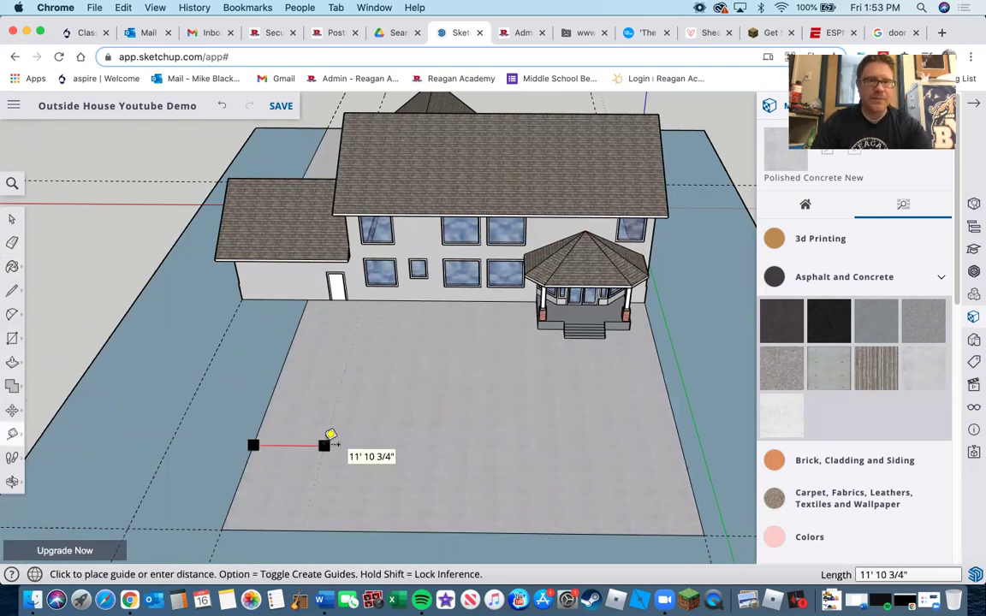
left_click(330, 439)
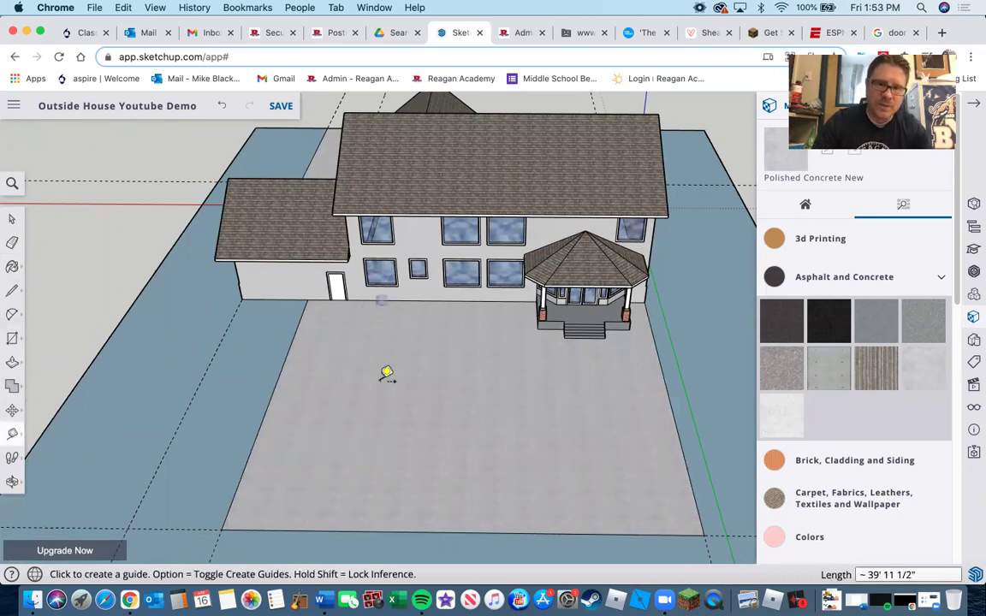
left_click(383, 300)
left_click(387, 391)
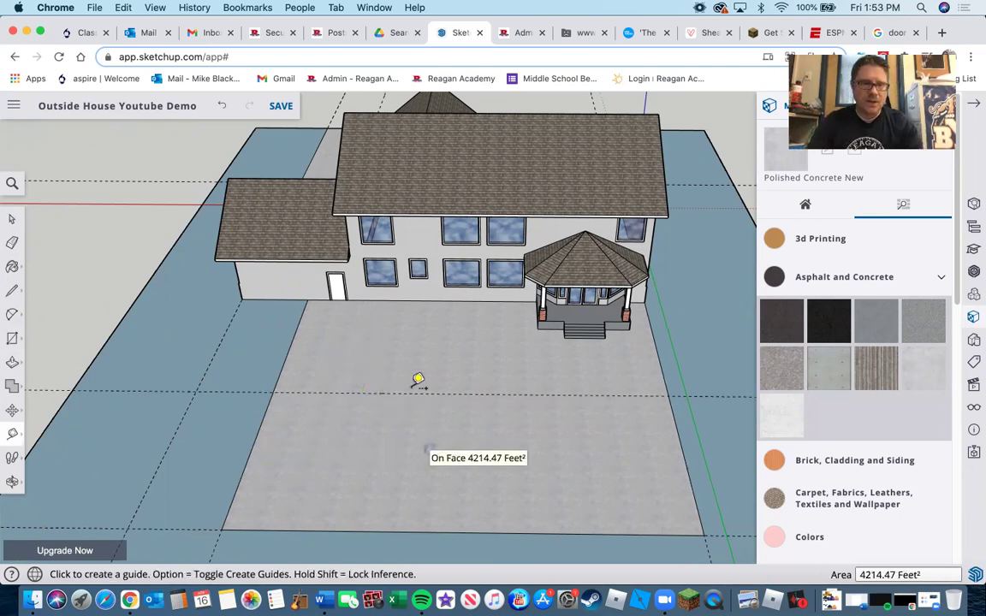
Place a guide across the rear concrete, parallel to the house wall and just beyond the porch steps
left_click(423, 298)
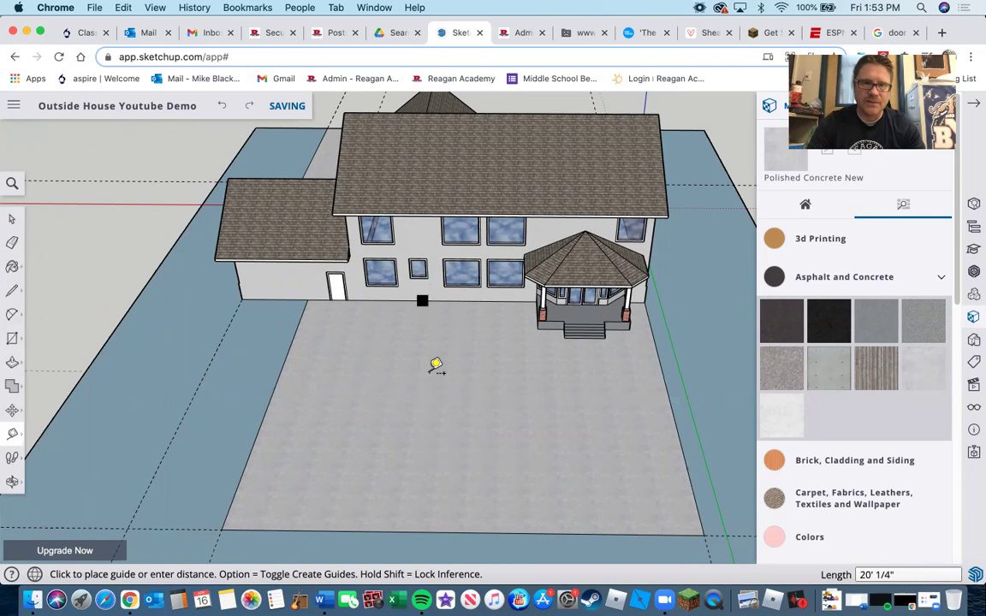
type("28'")
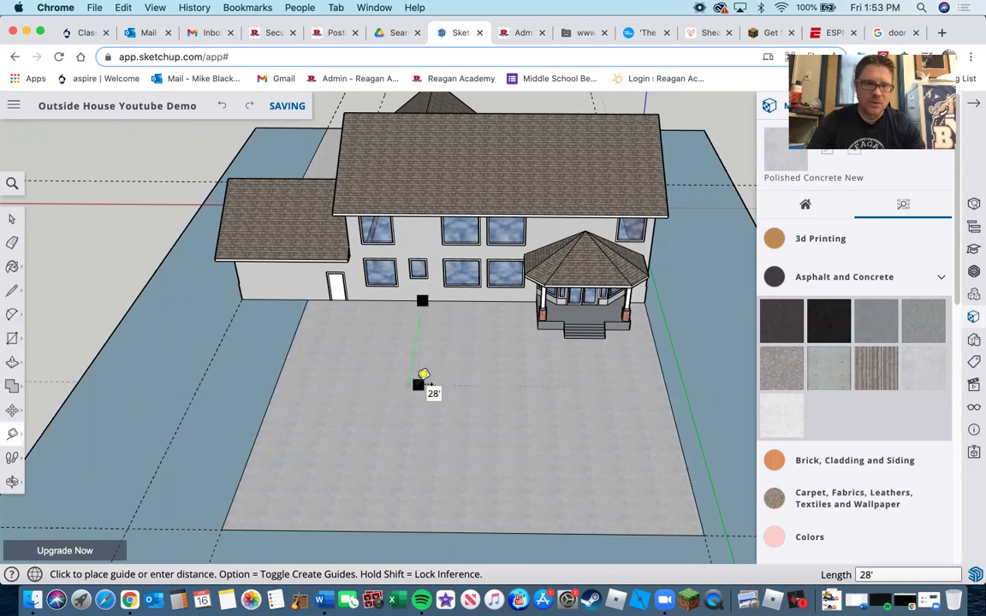
key("Return")
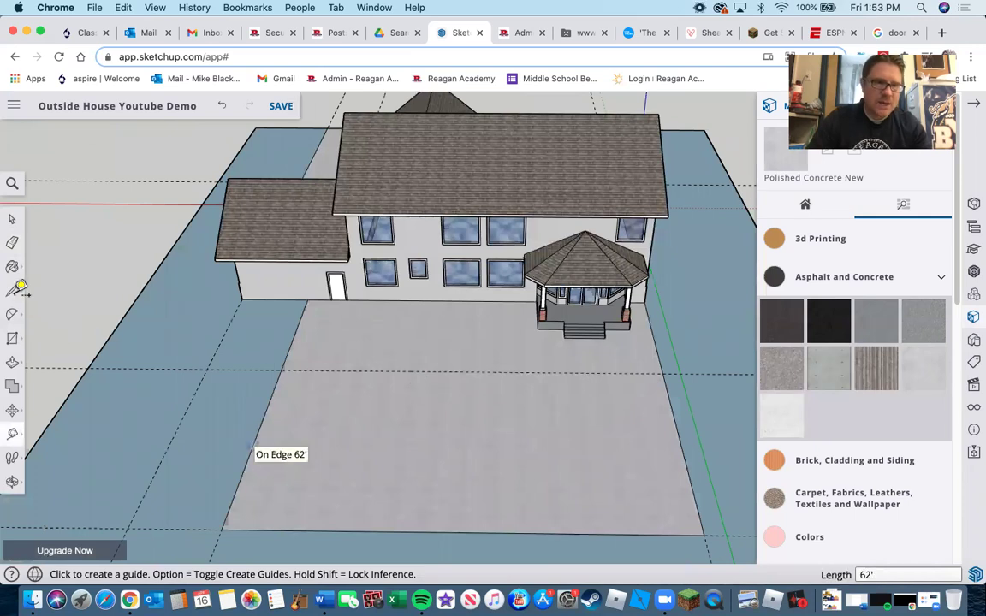
Draw a 38' by 71' 4" rectangle from the new guide to the opposite far corner of the rear concrete
key("r")
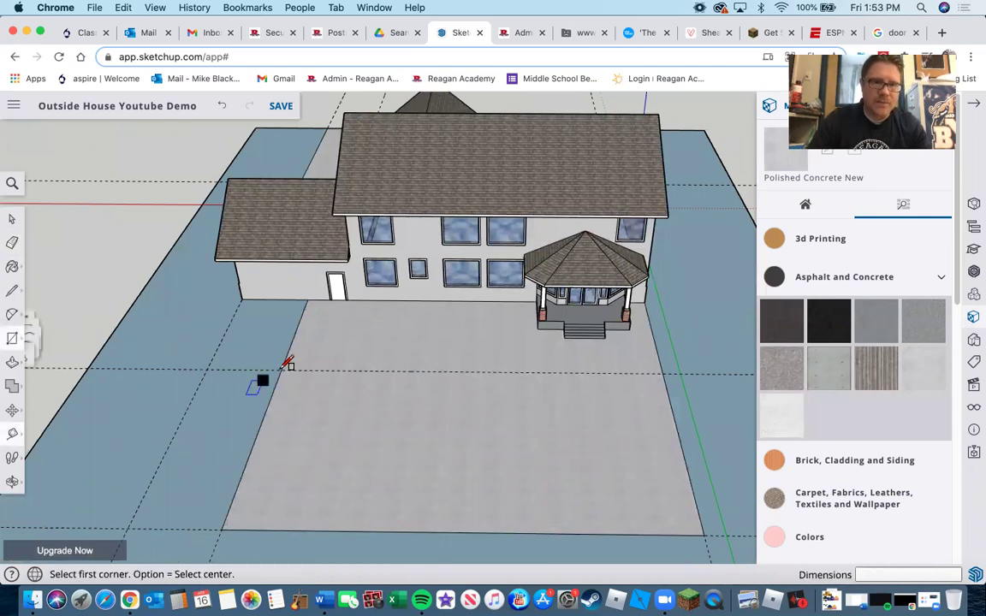
left_click(279, 373)
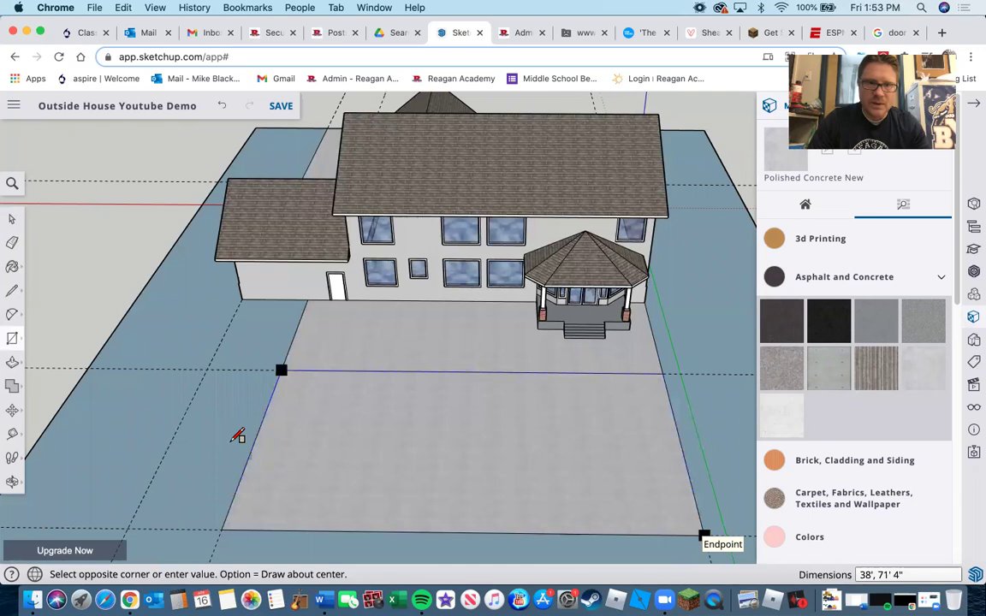
left_click(704, 534)
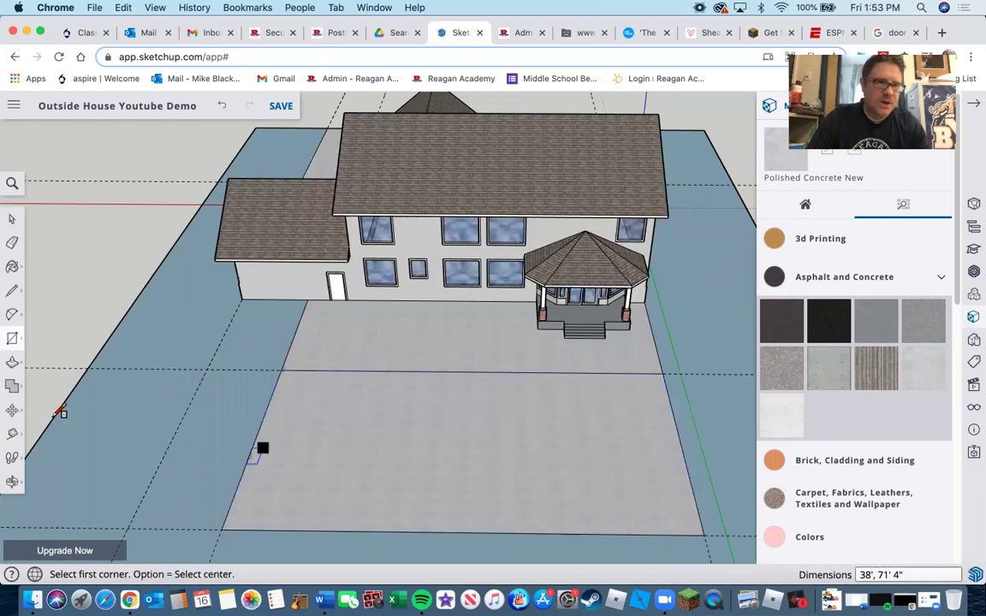
Place guides inside the outer concrete rectangle, 10' in from each side edge, plus one parallel to its far edge
left_click(14, 436)
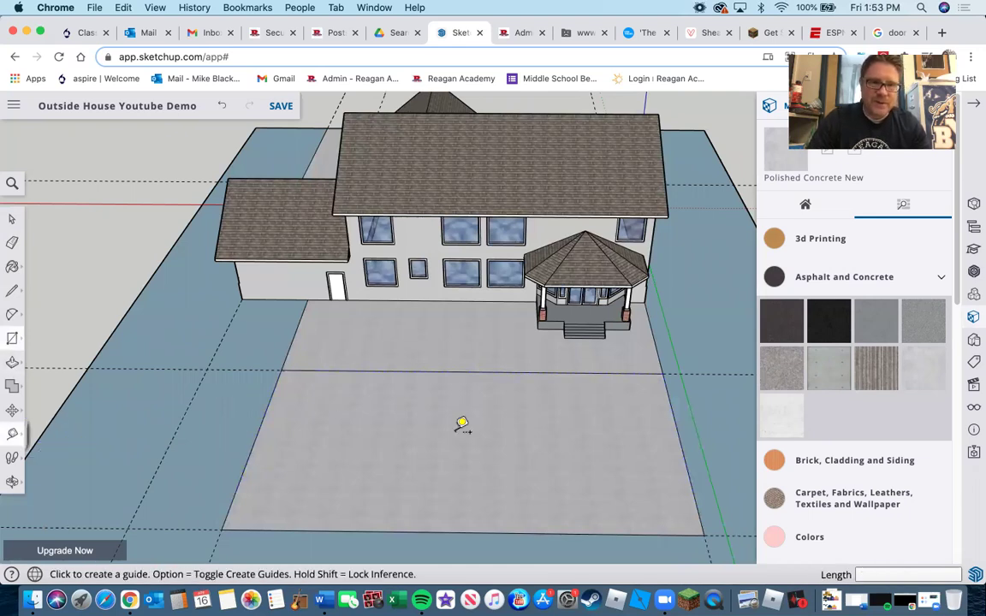
left_click(255, 440)
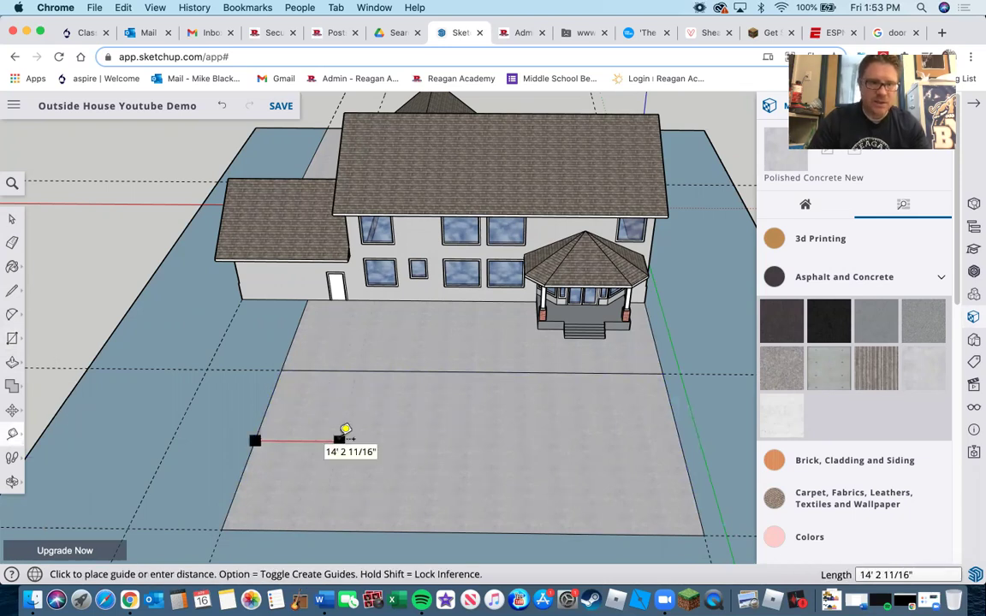
left_click(346, 430)
type("10")
key("Return")
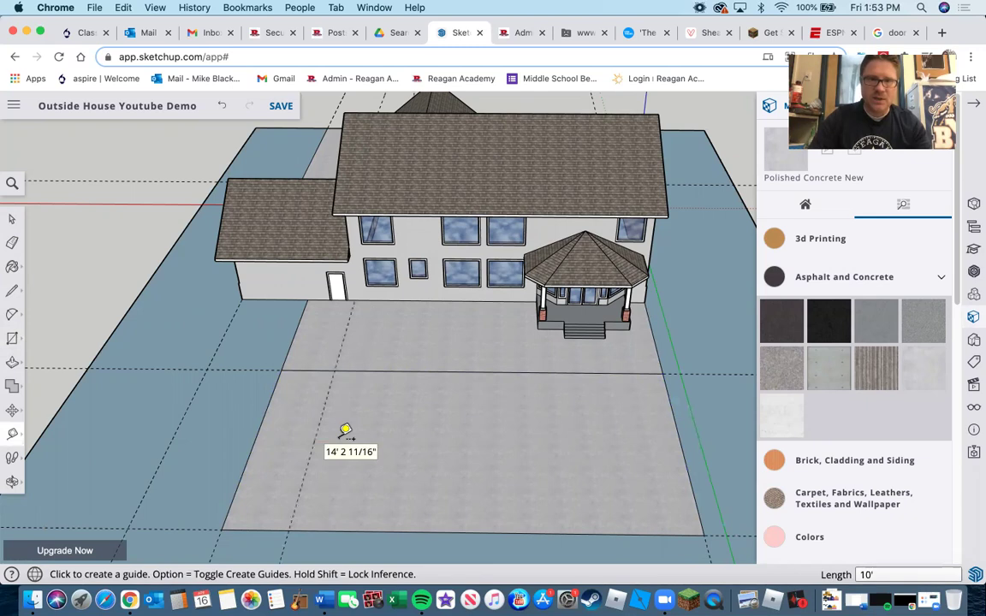
left_click(623, 408)
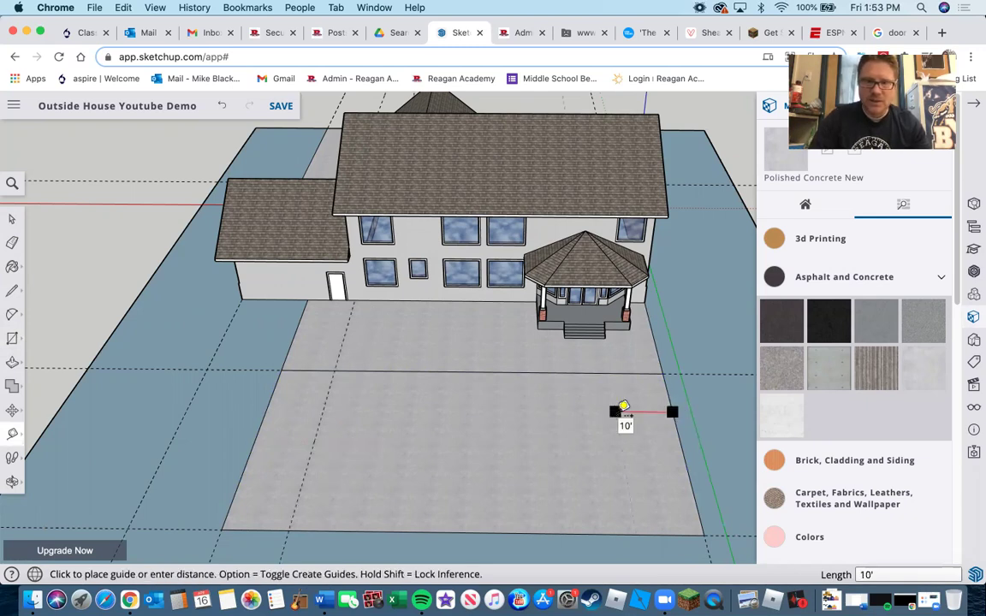
left_click(623, 407)
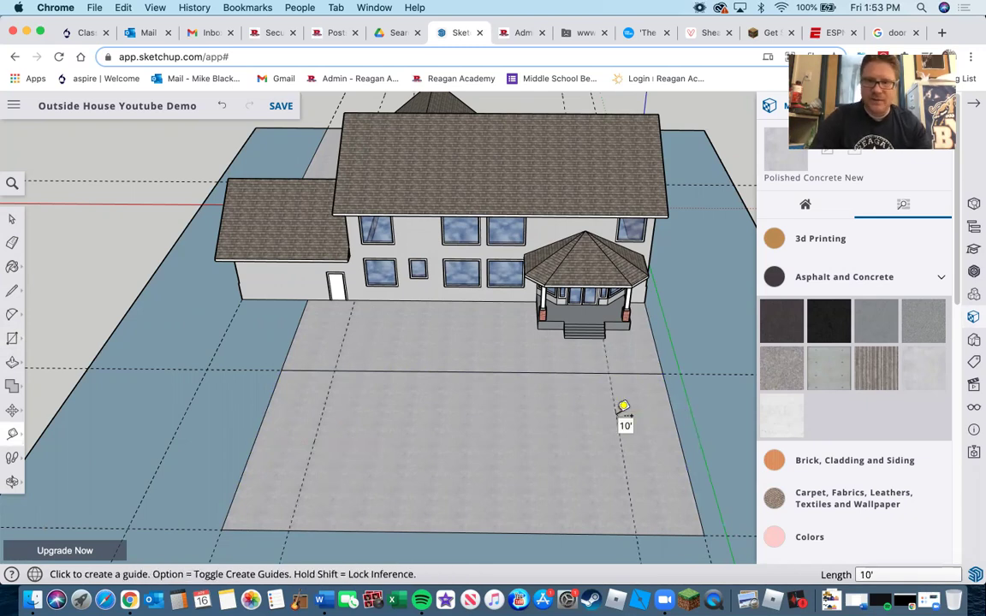
left_click(524, 523)
left_click(527, 489)
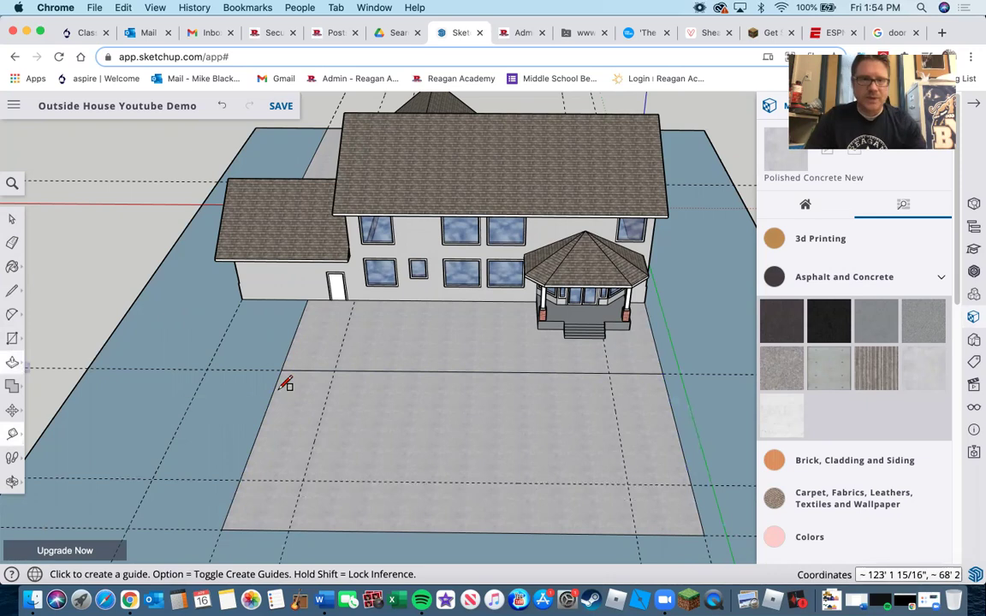
Draw a 51' 4" by 28' rectangle between the guide intersections inside the outer concrete rectangle
key("r")
left_click(334, 371)
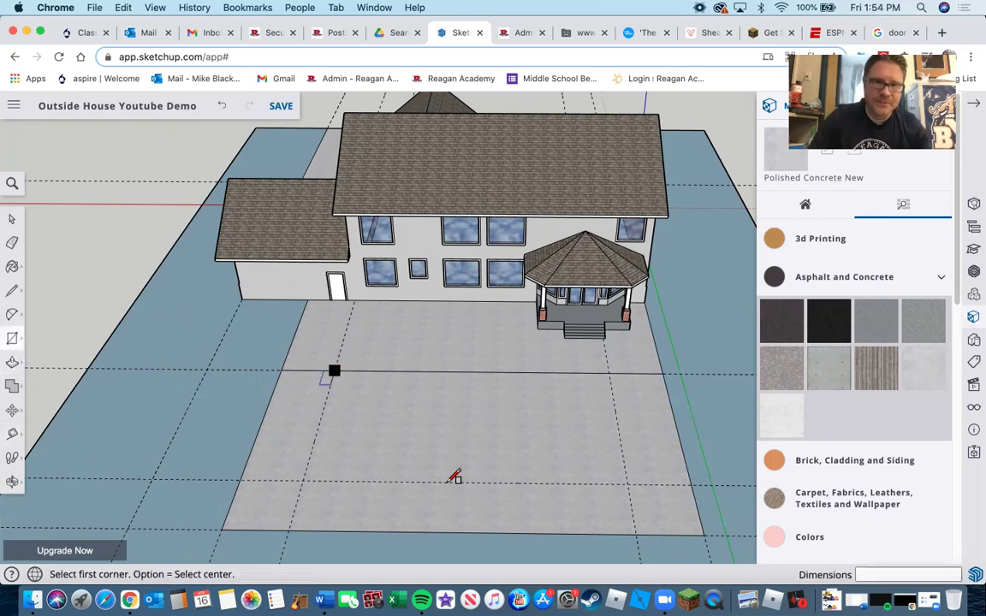
left_click(625, 484)
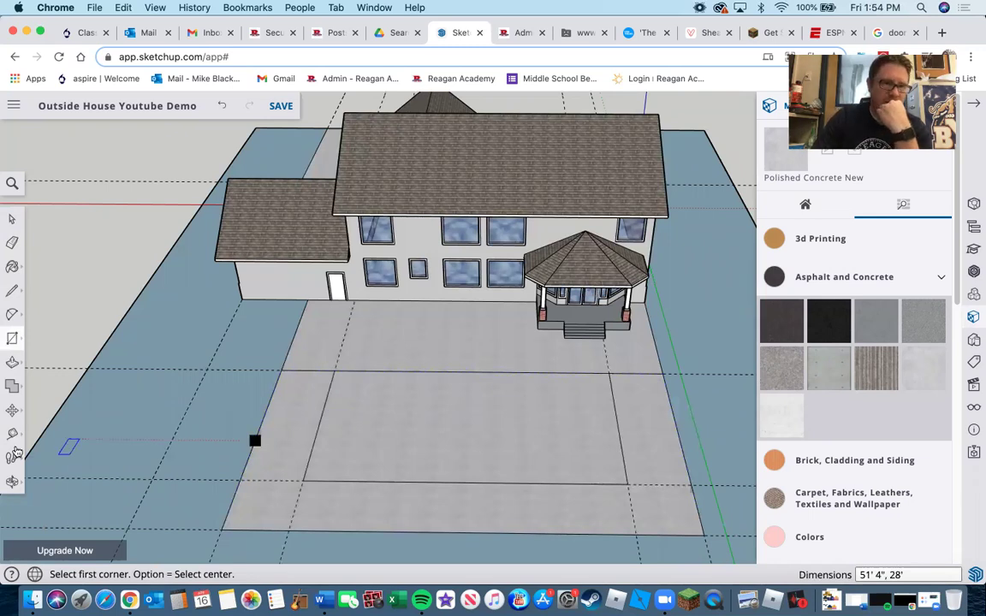
Place a guide 5' inside the inner rectangle, parallel to its short edge on the garage side
key("t")
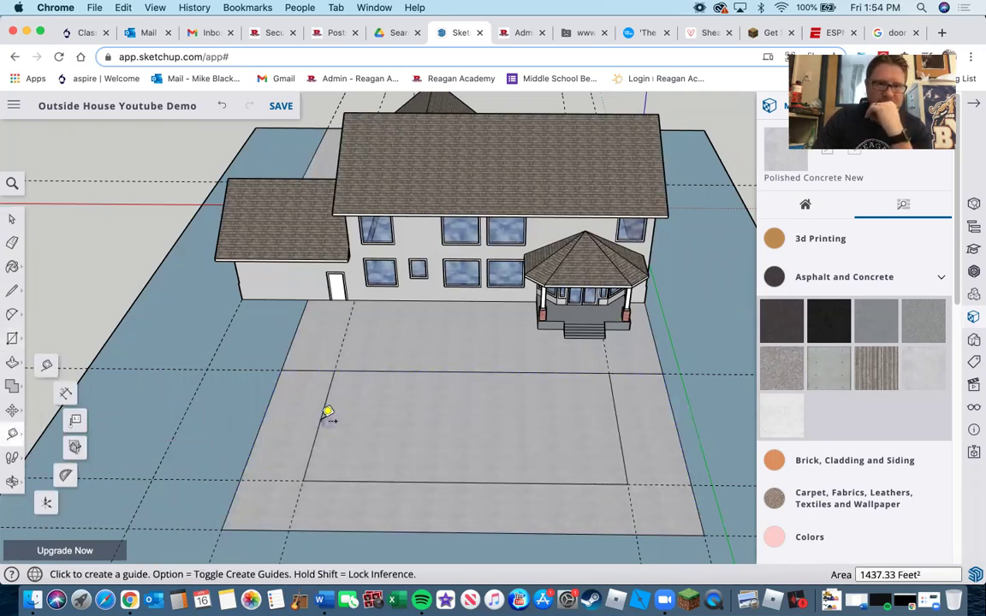
left_click(380, 420)
left_click(380, 420)
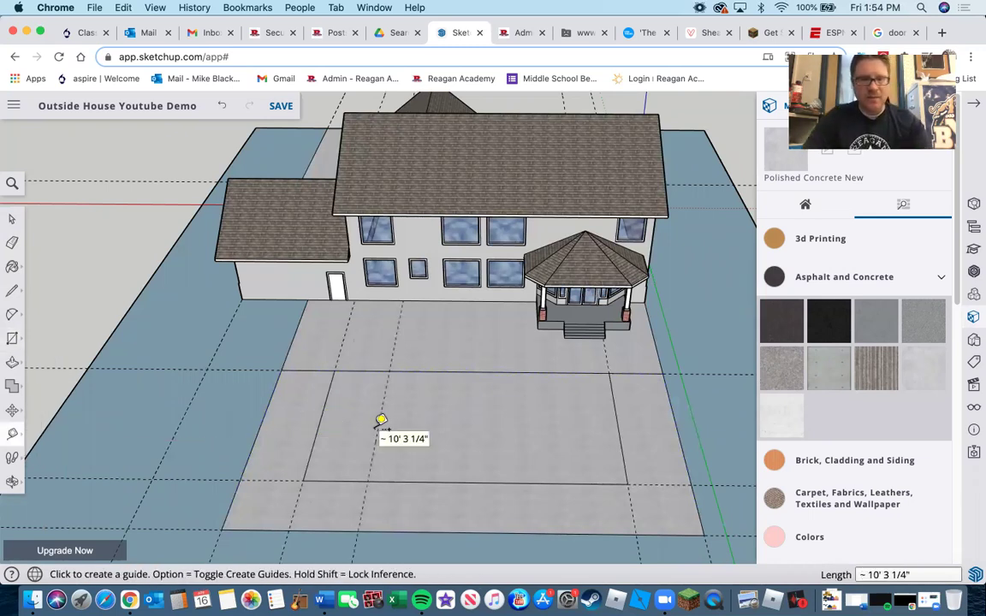
type("5'")
key("Return")
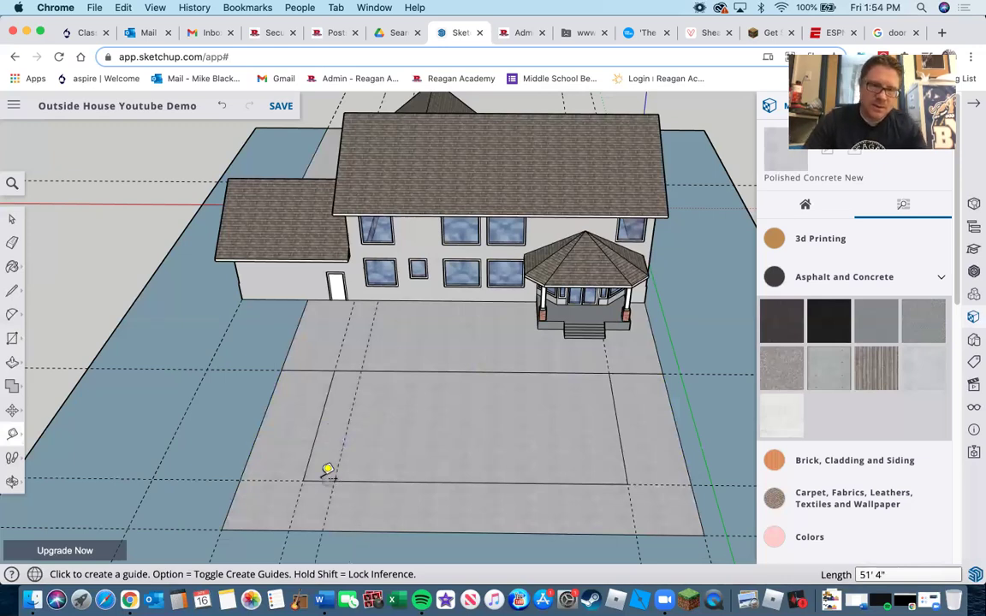
Place guides 5' inside both long edges of the inner rectangle, parallel to the house wall
left_click(333, 439)
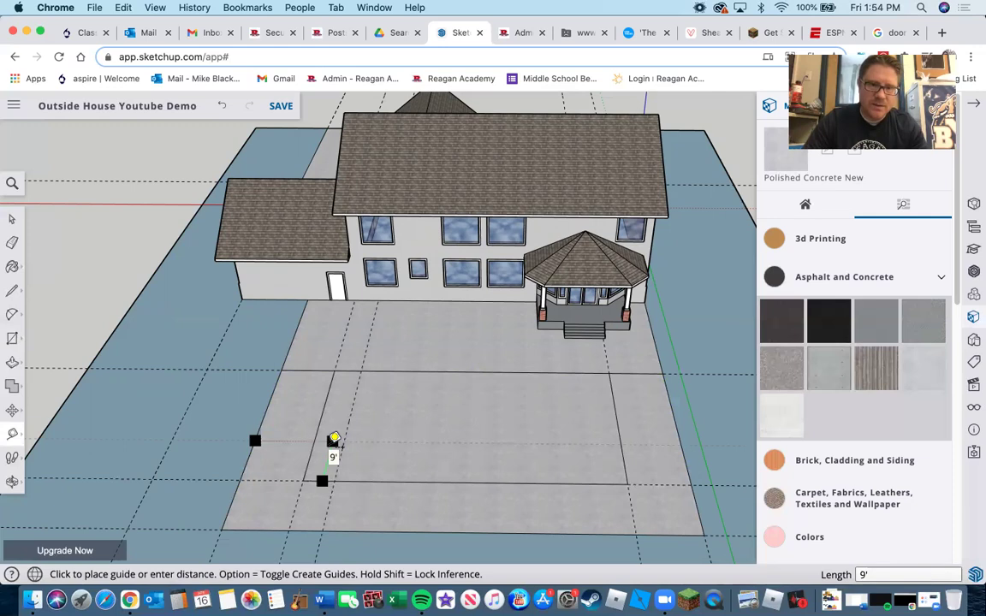
type("5'")
key("Return")
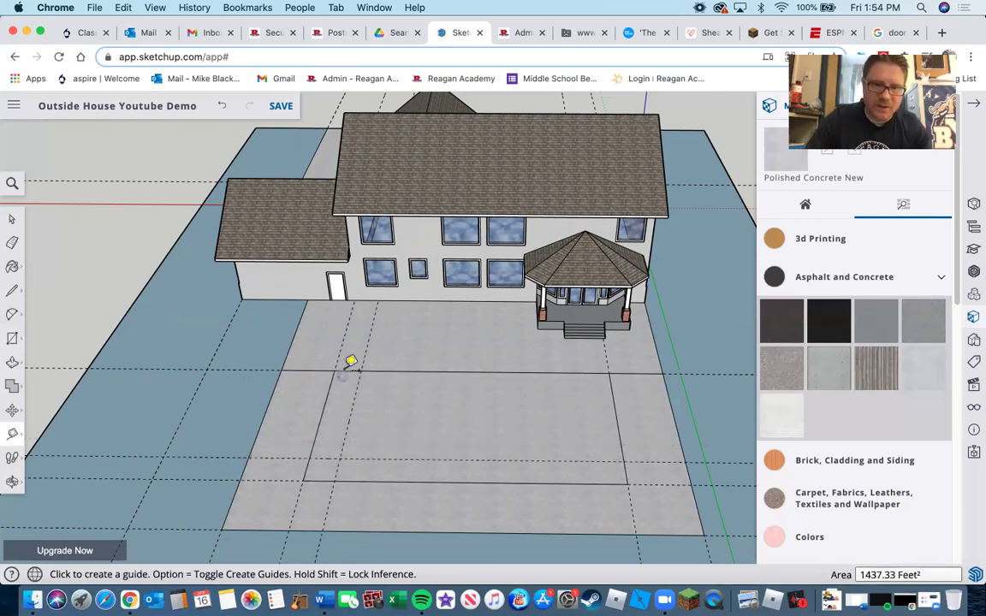
left_click(344, 372)
left_click(364, 384)
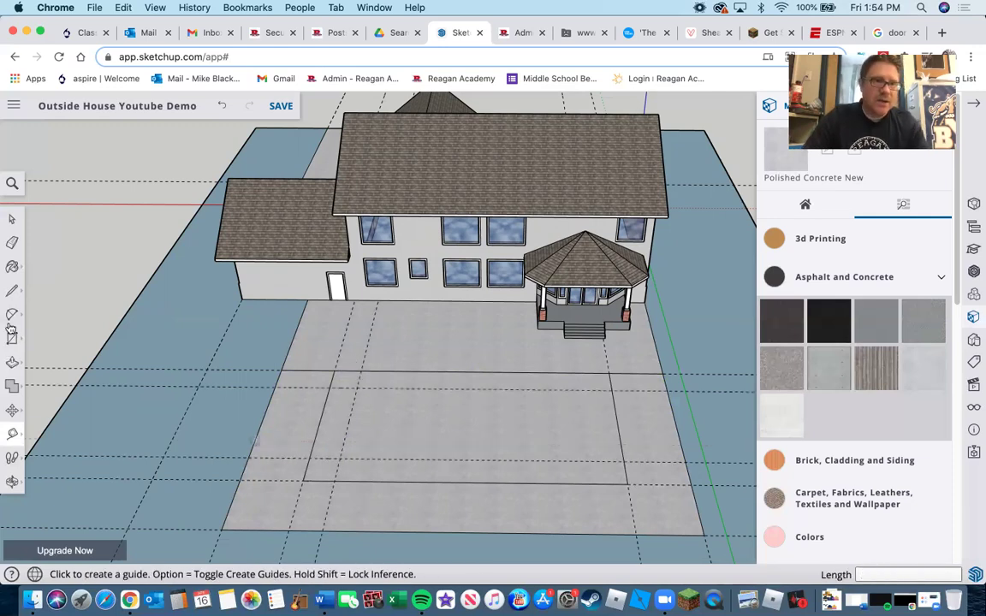
Draw an arc between the two new guide intersections, bulging 5' outward to the rectangle's garage-side short edge
key("a")
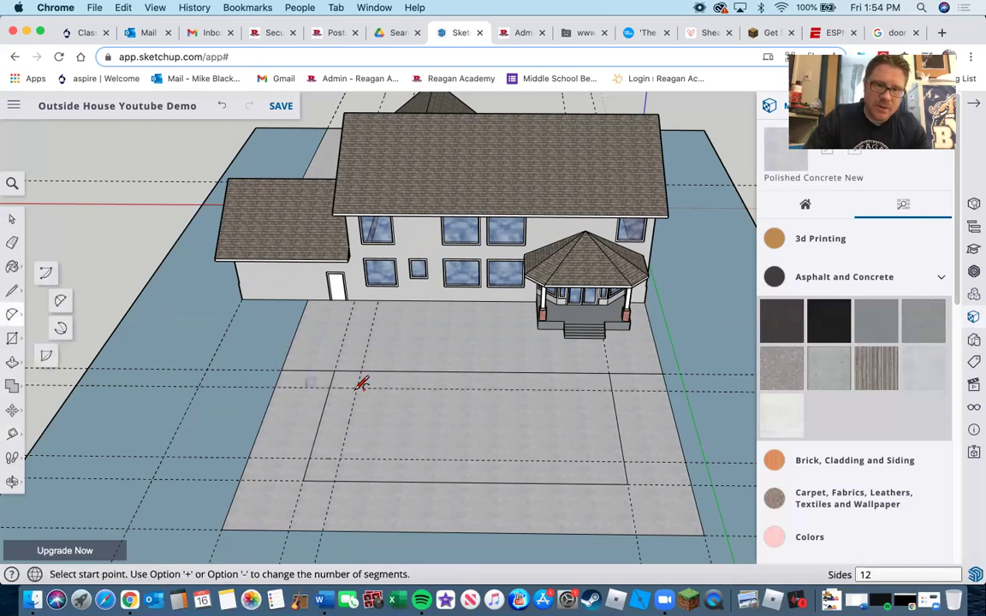
left_click(356, 388)
left_click(340, 458)
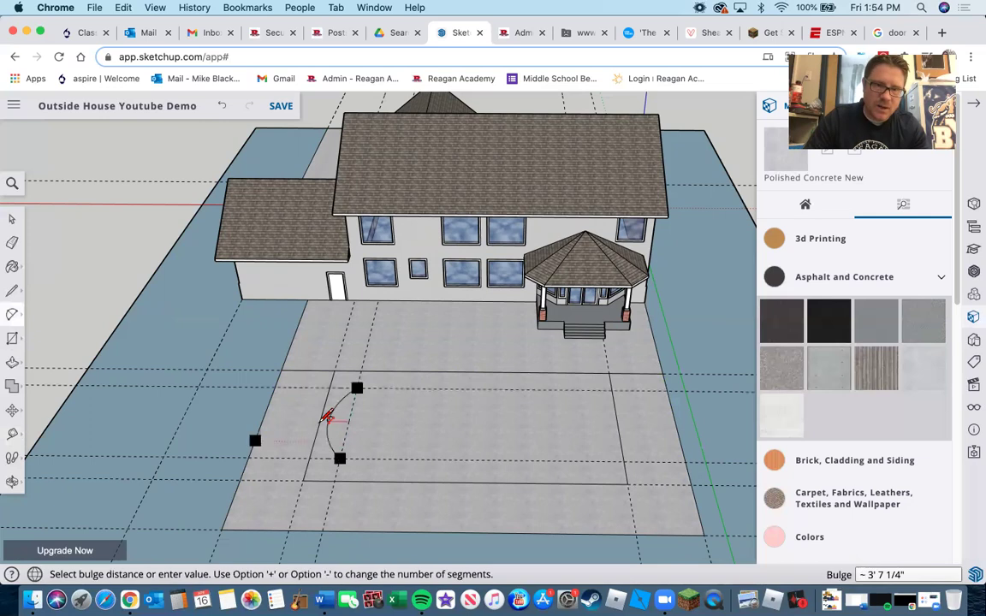
left_click(316, 441)
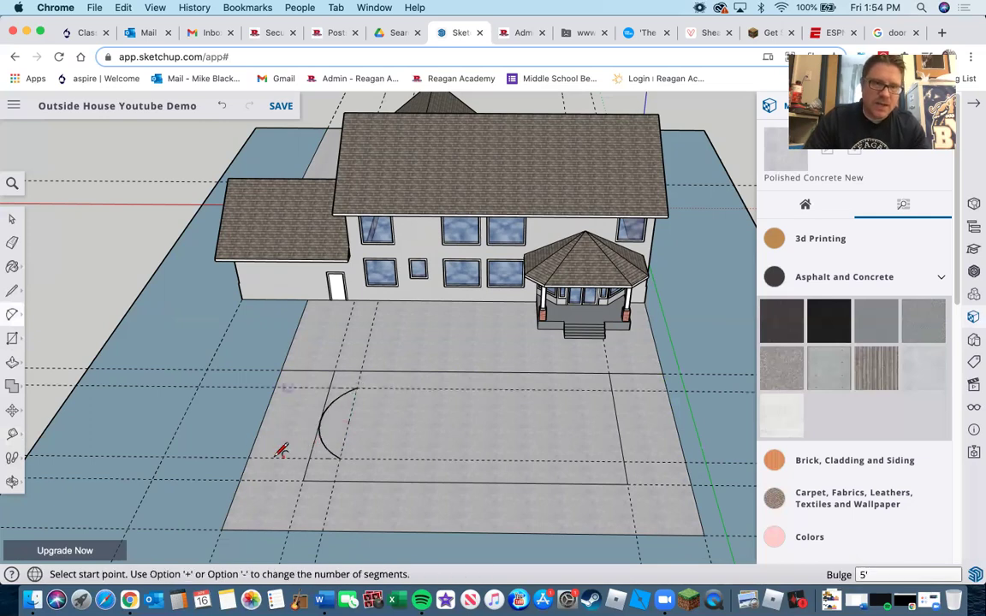
Connect both arc ends to the rectangle's long edges along the guide and erase the leftover outline outside the arc
left_click(339, 463)
left_click(360, 386)
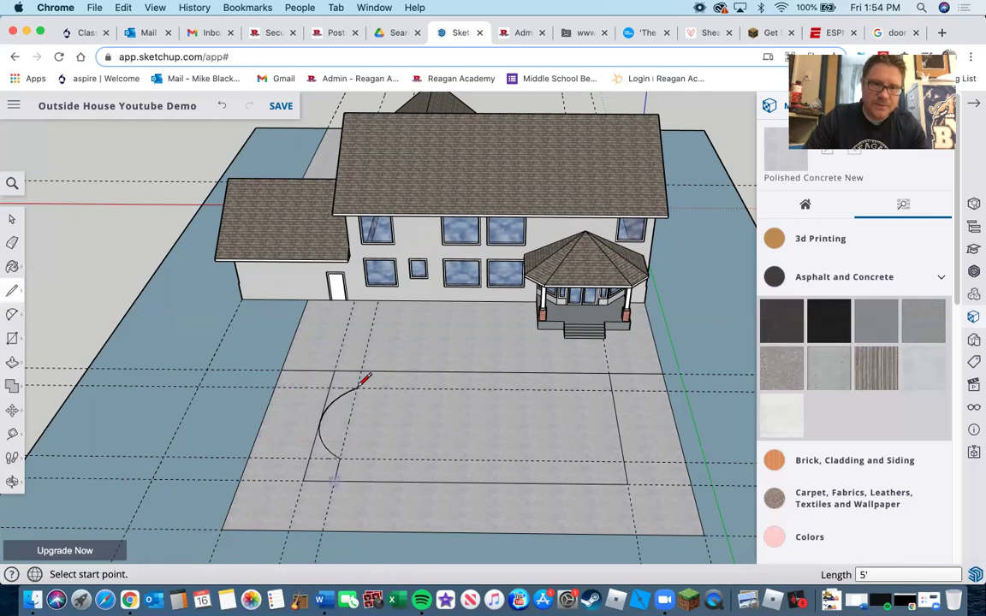
left_click(364, 372)
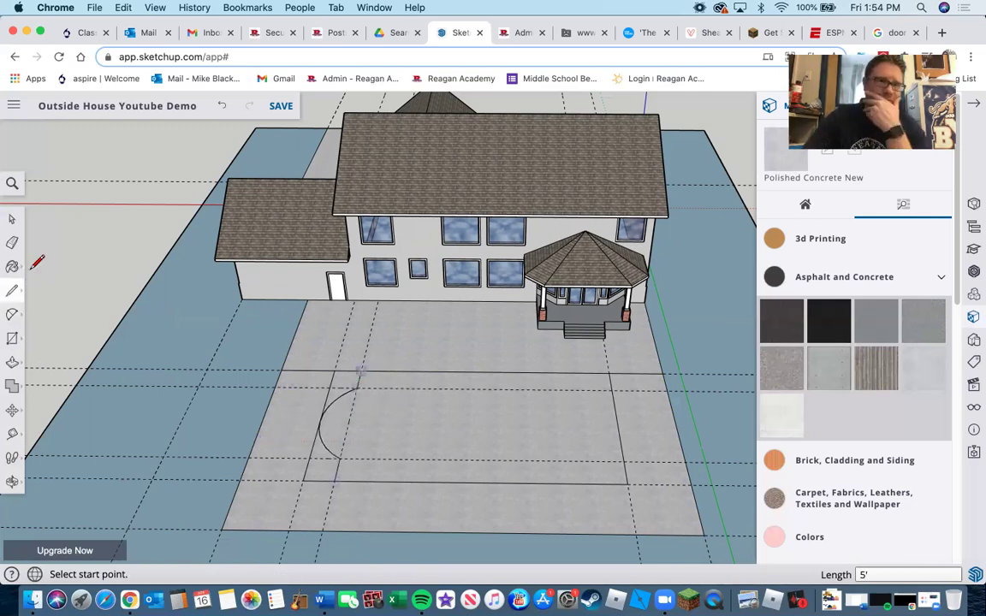
left_click(13, 242)
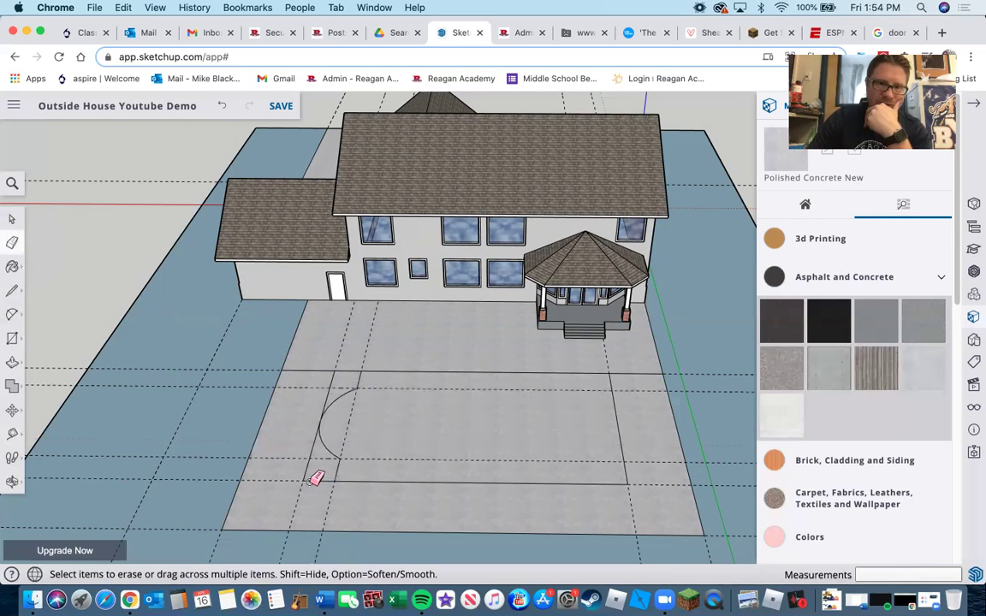
left_click(314, 451)
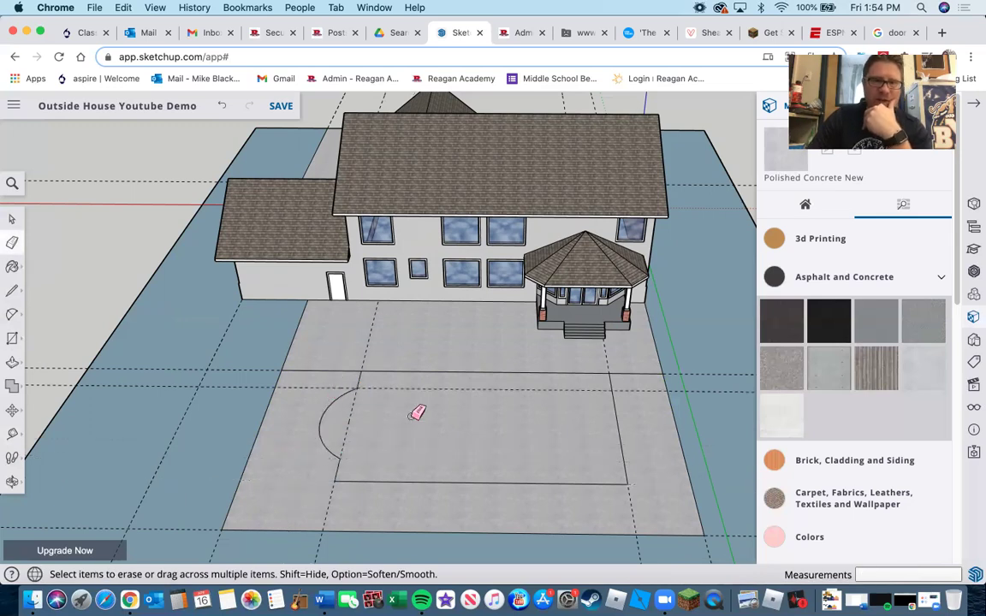
Offset the round-ended pool outline inward by 2'
scroll(402, 428, "down", 2)
scroll(569, 452, "down", 1)
mouse_move(627, 464)
middle_mouse_down()
mouse_move(613, 466)
mouse_move(614, 488)
mouse_move(590, 509)
mouse_move(453, 475)
middle_mouse_up()
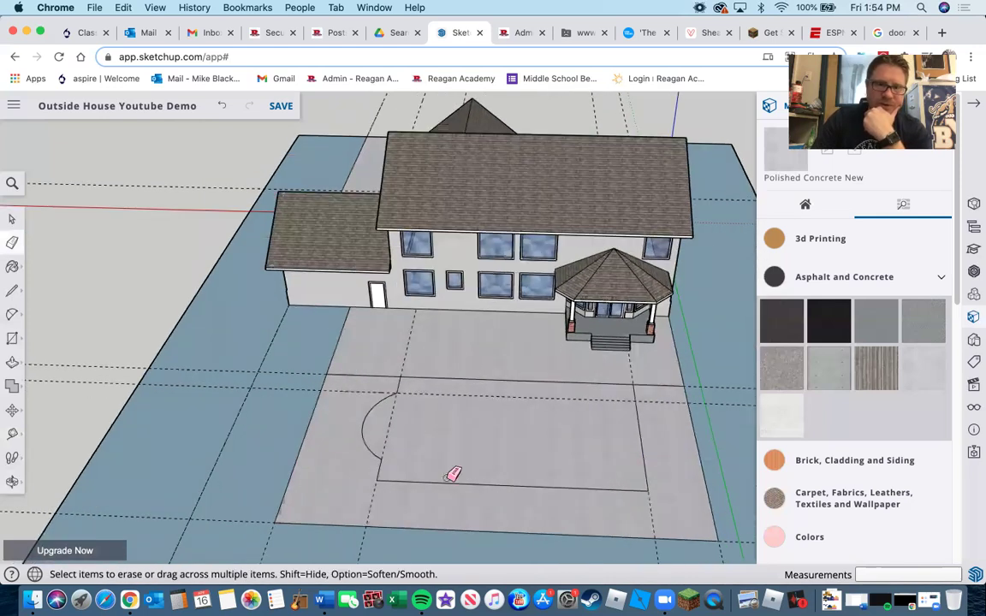
scroll(144, 353, "up", 2)
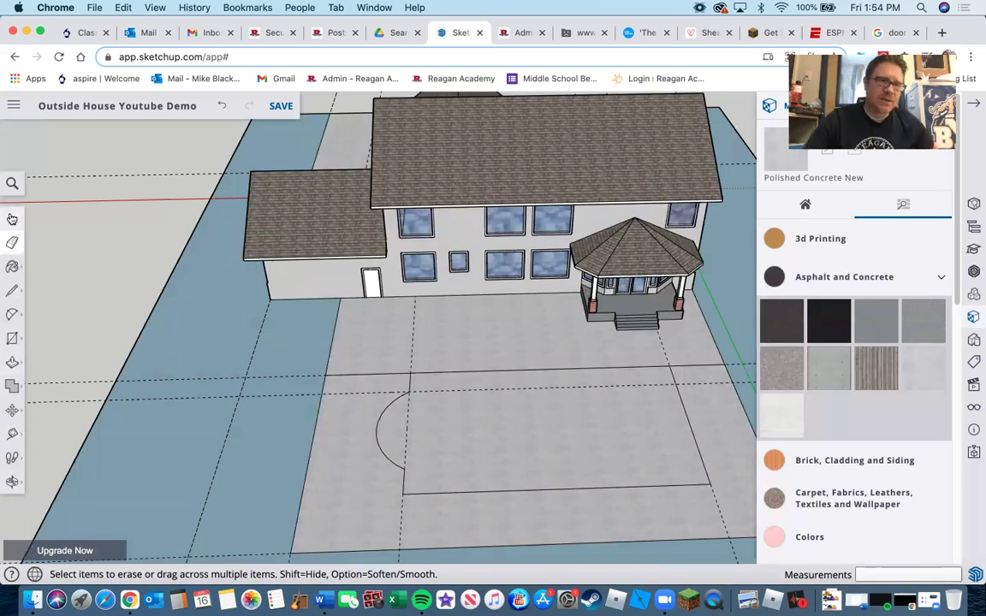
key("space")
left_click(515, 458)
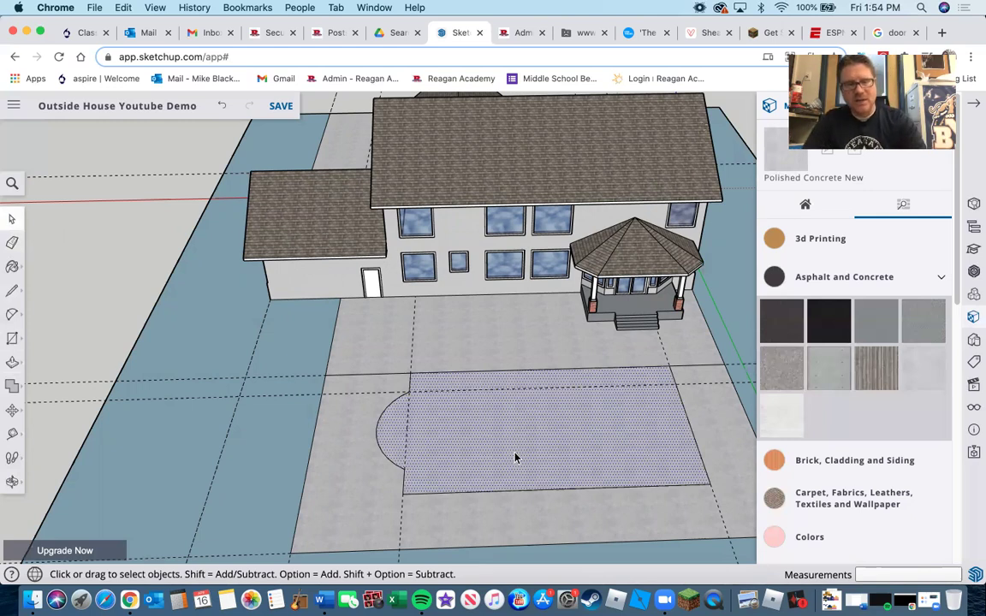
key("f")
left_click(514, 488)
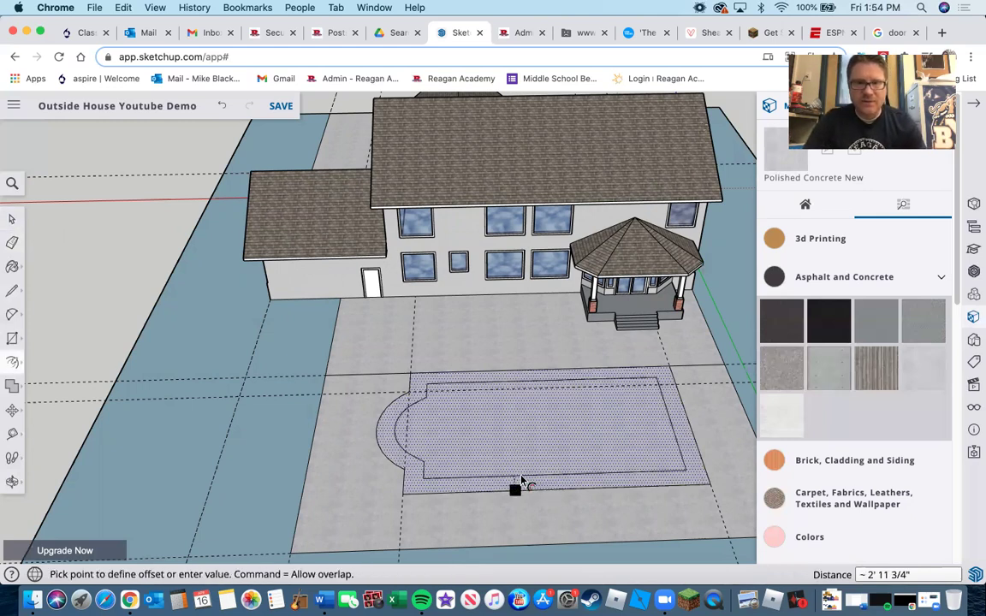
left_click(521, 480)
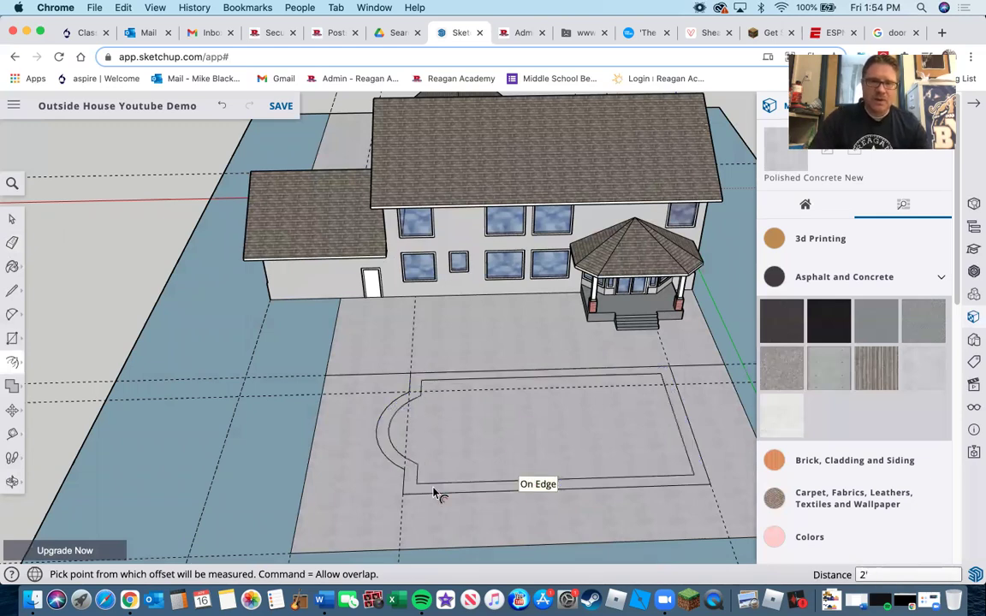
Push the inner pool face down 8' into the ground with Push/Pull
scroll(488, 475, "up", 3)
middle_click_drag(485, 475, 453, 470)
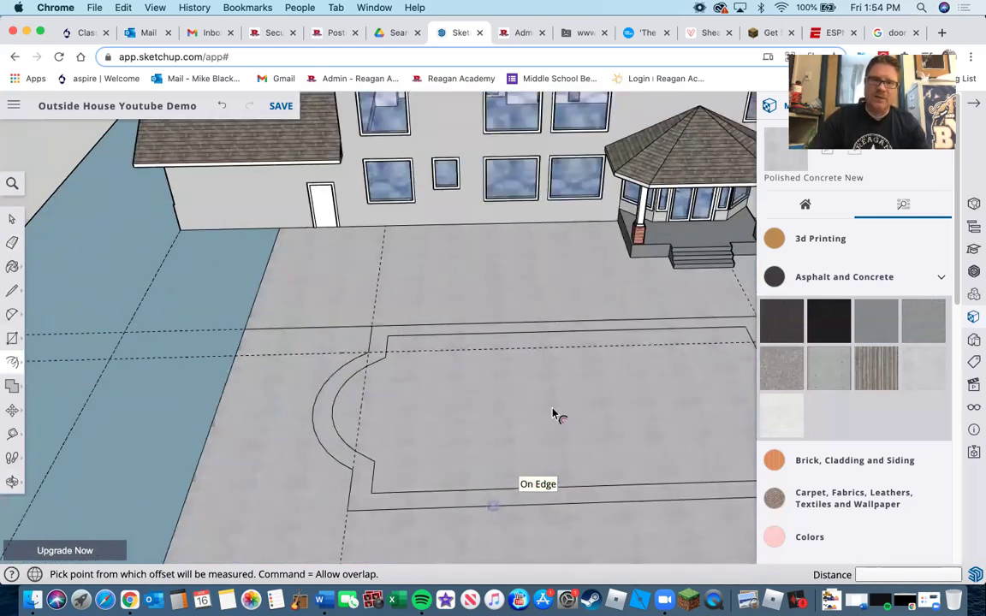
scroll(555, 413, "down", 2)
scroll(547, 419, "down", 5)
middle_click_drag(501, 434, 659, 433)
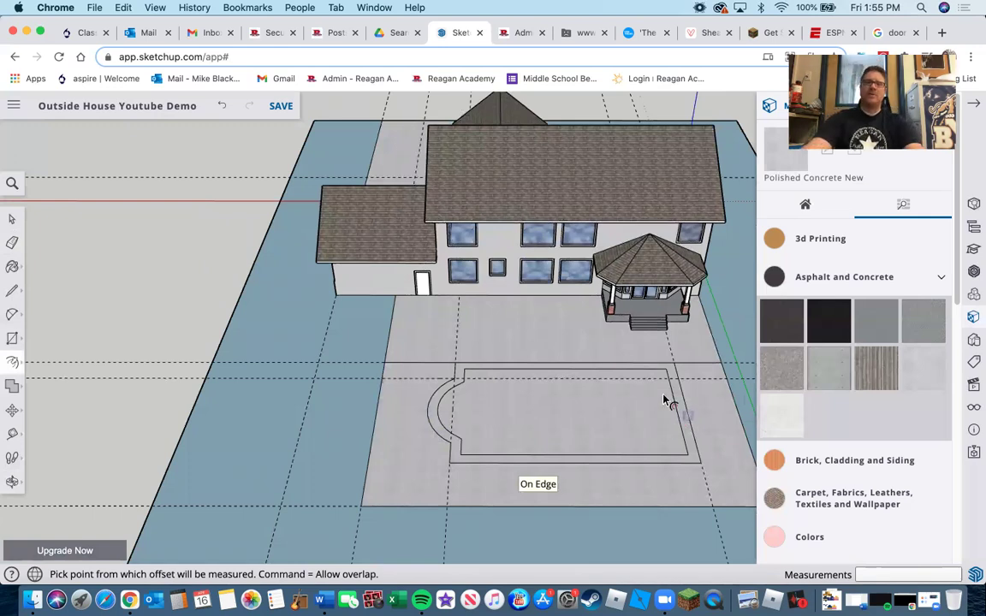
scroll(664, 401, "up", 1)
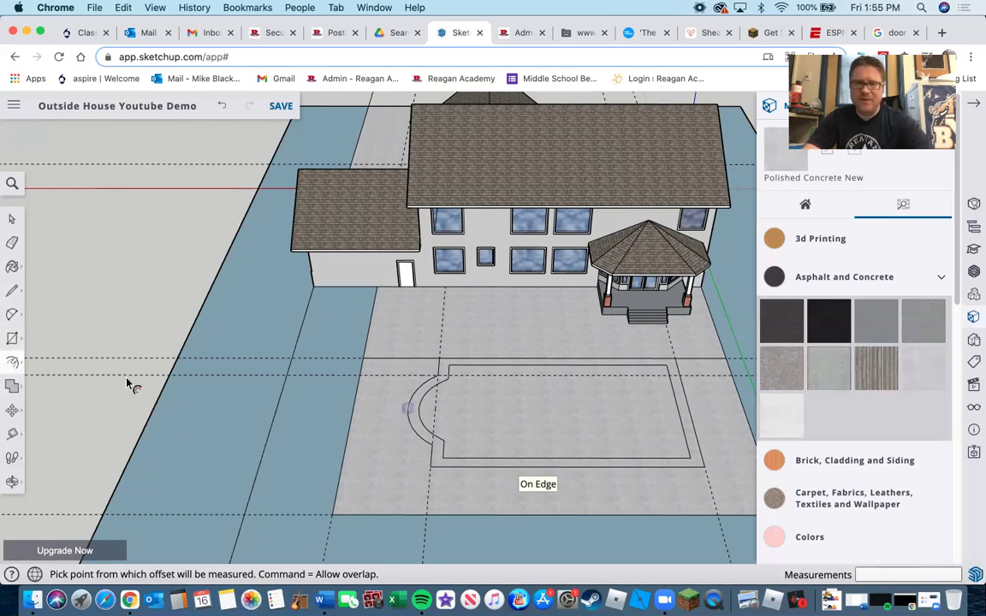
key("p")
middle_click_drag(497, 415, 505, 413)
left_click_drag(511, 418, 495, 453)
left_click(494, 454)
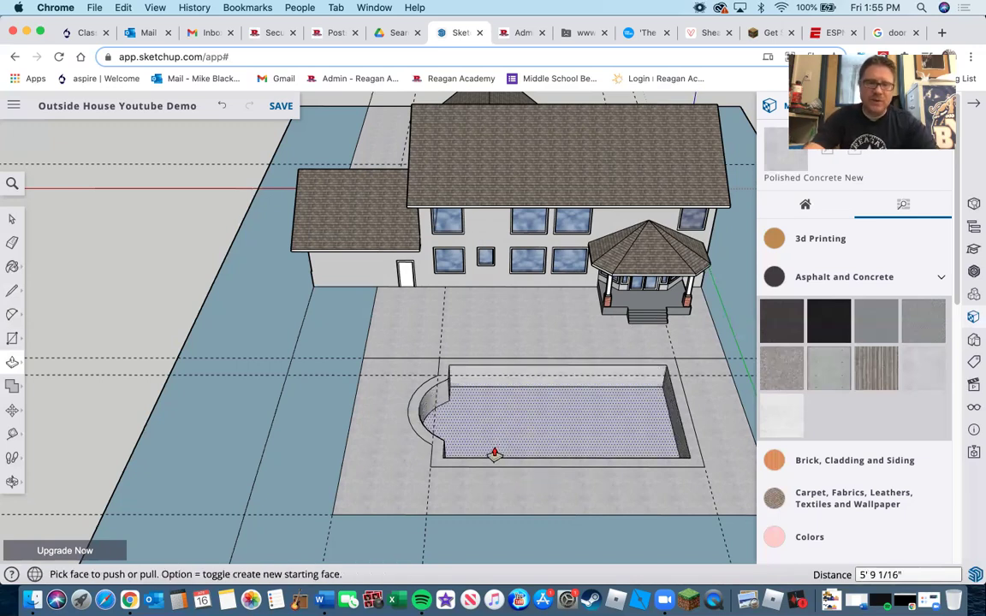
left_click_drag(495, 454, 655, 458)
Draw a 24' line straight across the pool floor from the midpoint of its house-side edge to the opposite wall
middle_click_drag(656, 457, 590, 419)
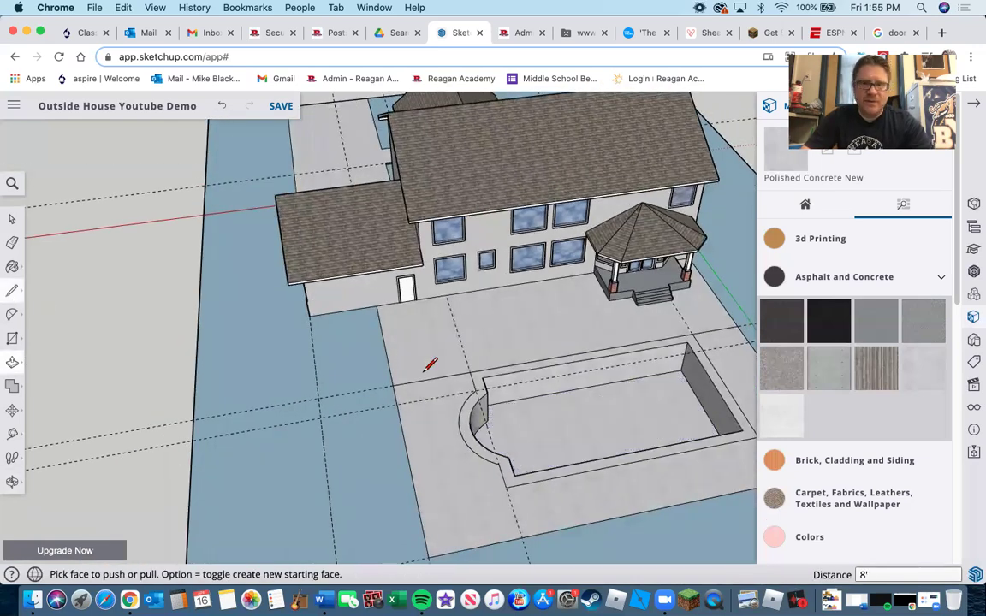
key("l")
left_click(589, 386)
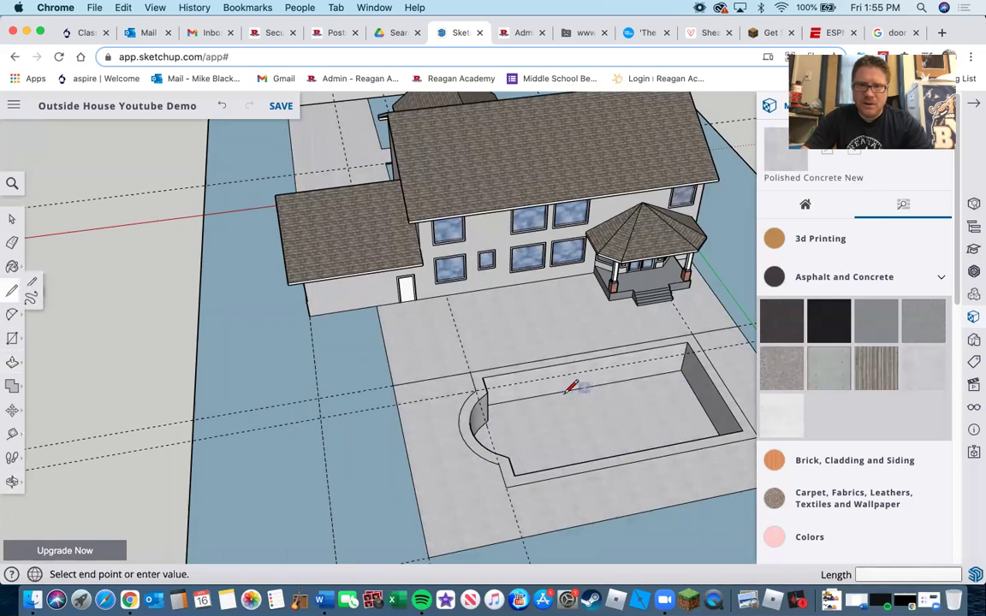
middle_click_drag(618, 420, 768, 455)
middle_click_drag(563, 395, 567, 395)
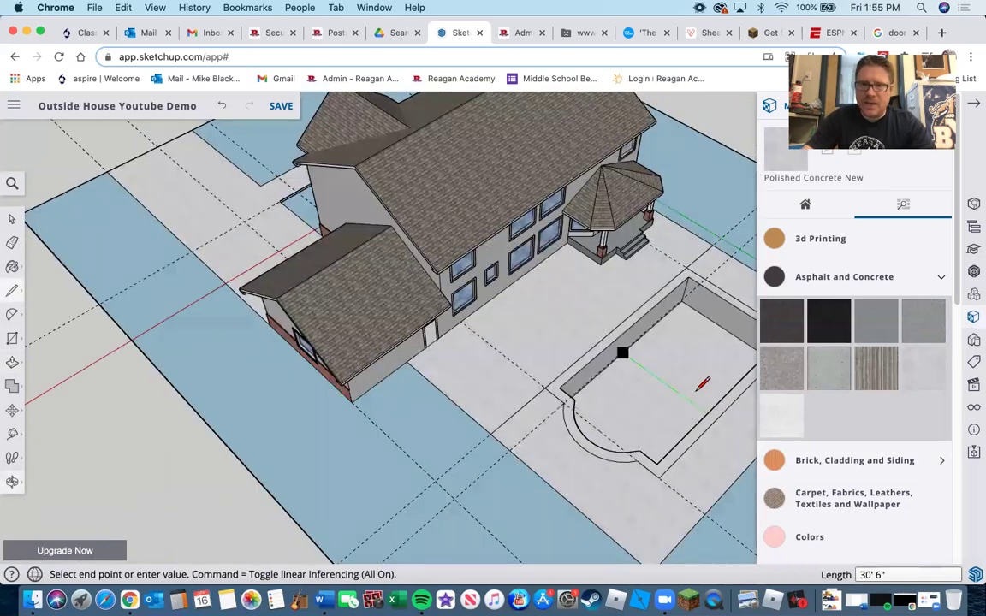
middle_click_drag(710, 392, 727, 312)
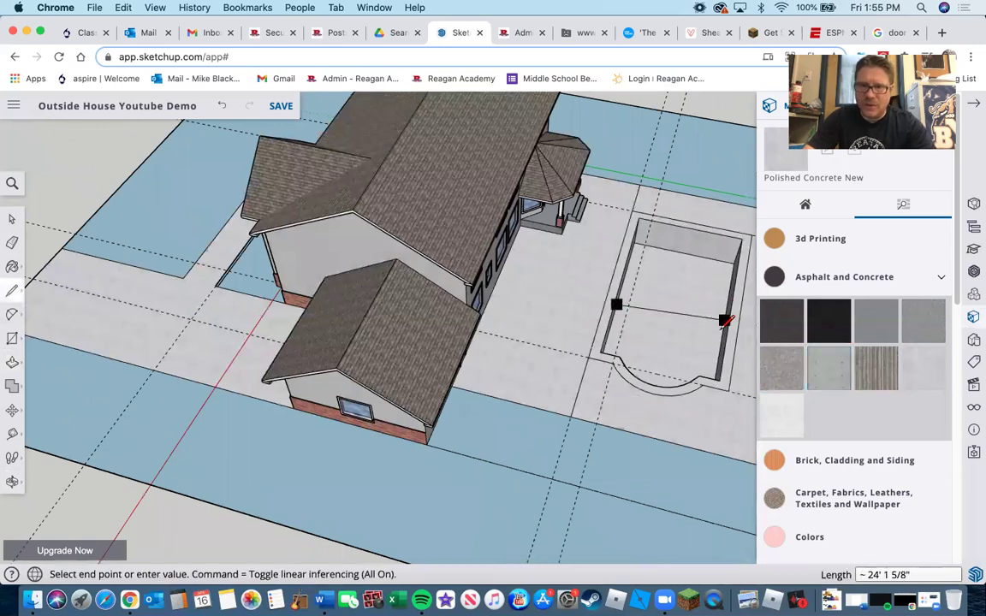
scroll(726, 319, "up", 5)
left_click(724, 325)
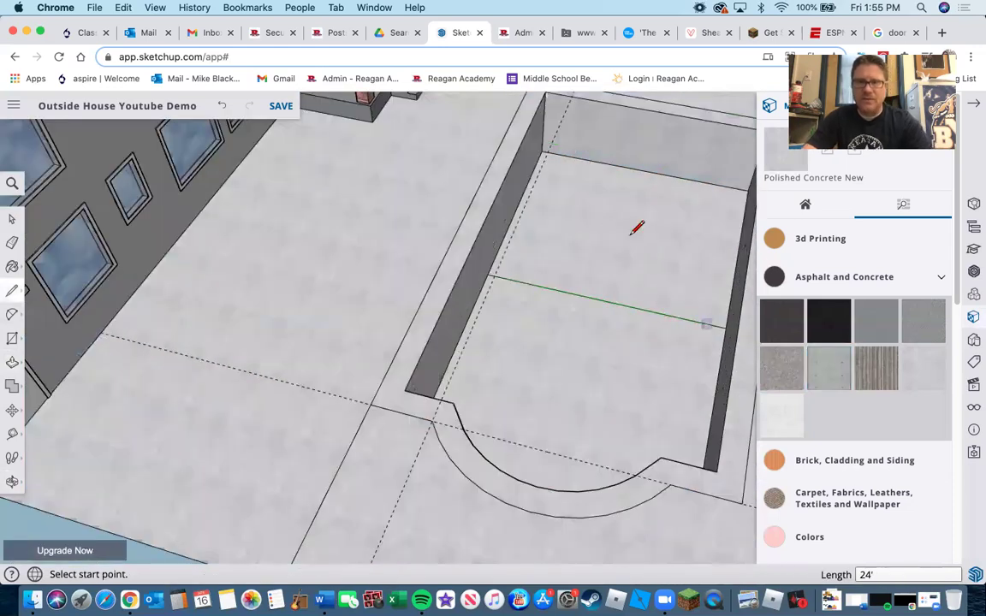
Raise the half of the pool floor away from the rounded end by 4'
scroll(613, 254, "down", 5)
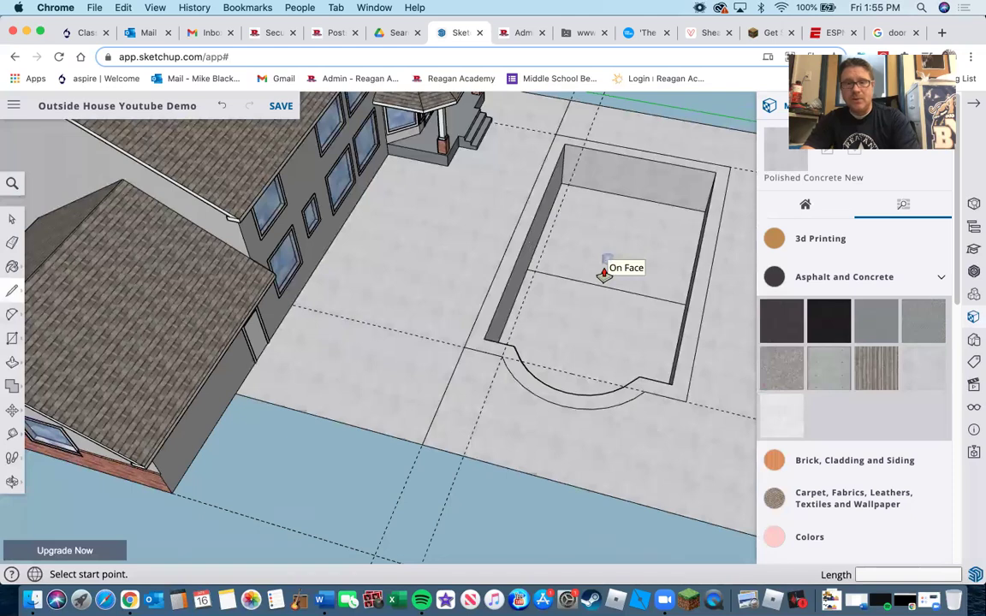
key("p")
left_click(612, 242)
left_click(612, 237)
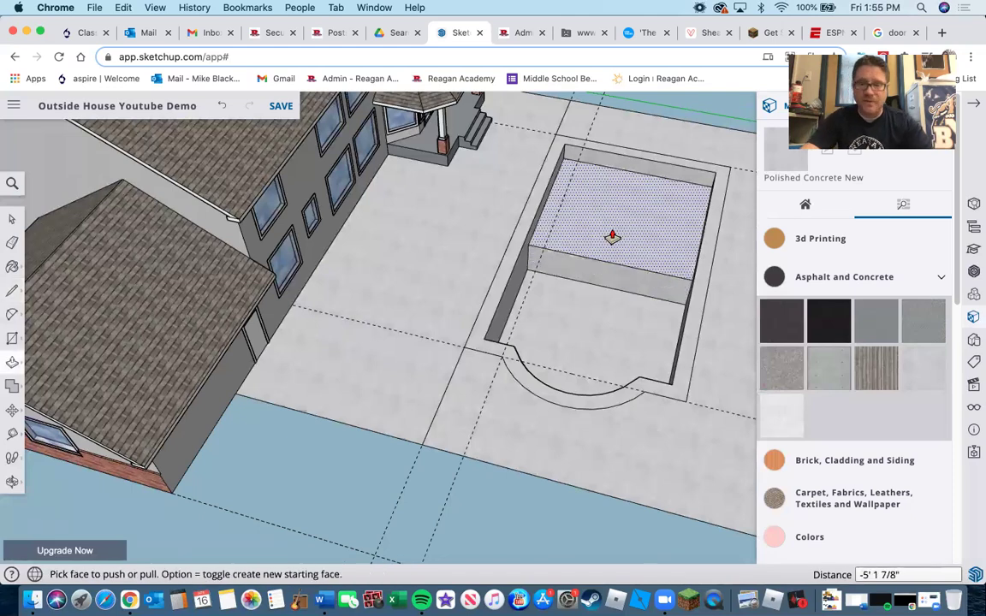
left_click(612, 237)
Draw a sloping line about 9' 5" long on the house-side pool wall, from the raised floor's corner to the deep floor's edge
middle_click_drag(417, 301, 592, 403)
middle_click_drag(594, 370, 612, 330)
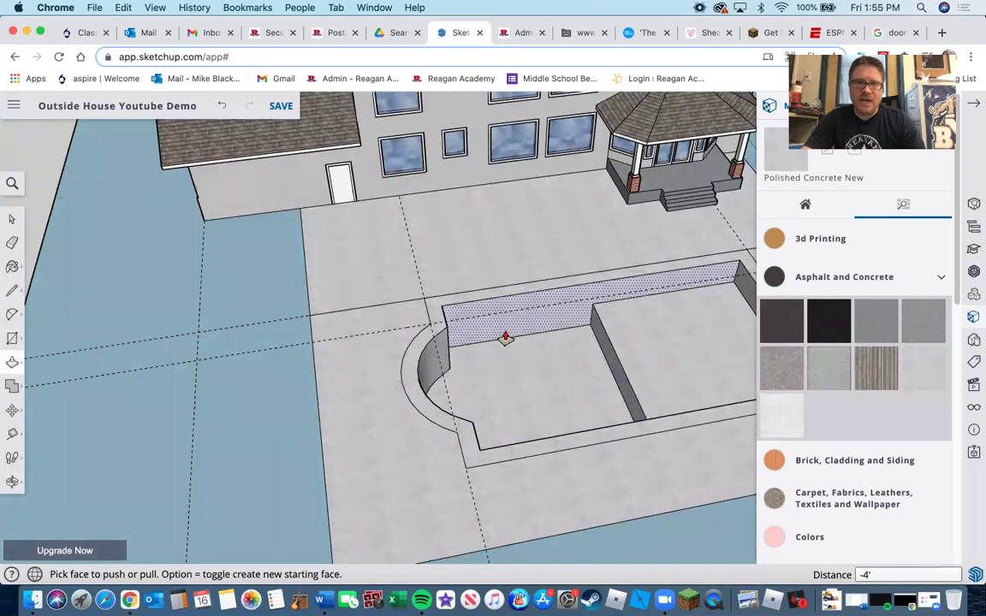
key("l")
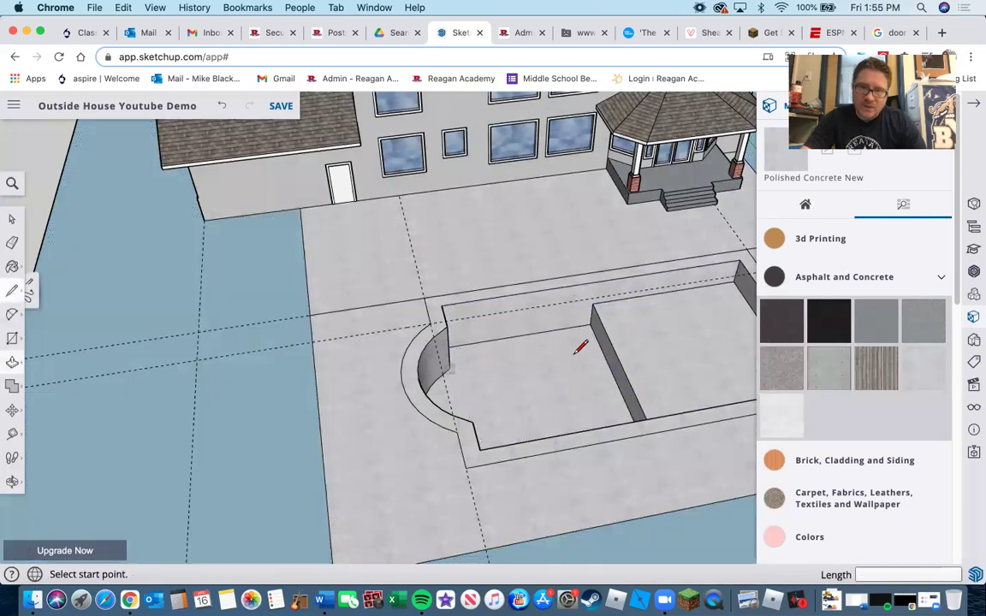
scroll(609, 275, "up", 3)
left_click(602, 274)
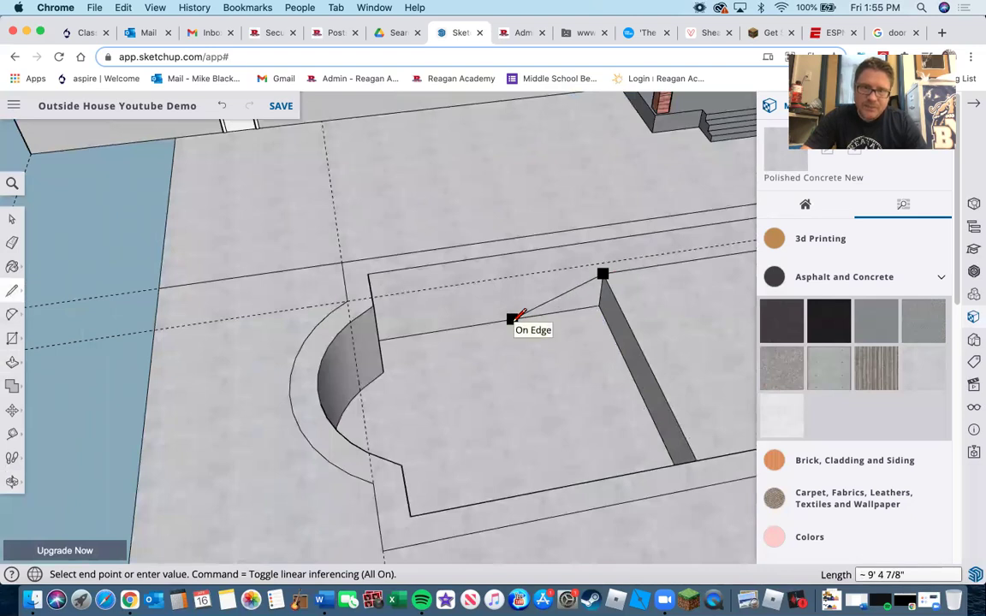
left_click(512, 319)
Push the triangular face on the house-side pool wall 24' across to form the floor's slope, and hide the materials list
key("p")
left_click(577, 297)
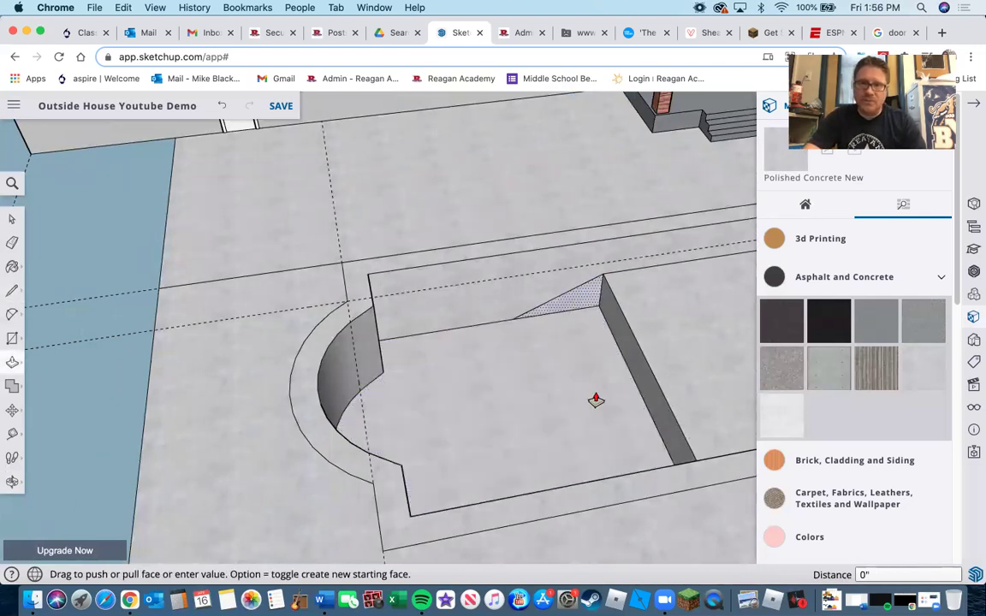
left_click(640, 470)
middle_click_drag(532, 333, 478, 336)
middle_click_drag(583, 403, 479, 387)
scroll(429, 391, "down", 3)
scroll(651, 402, "up", 3)
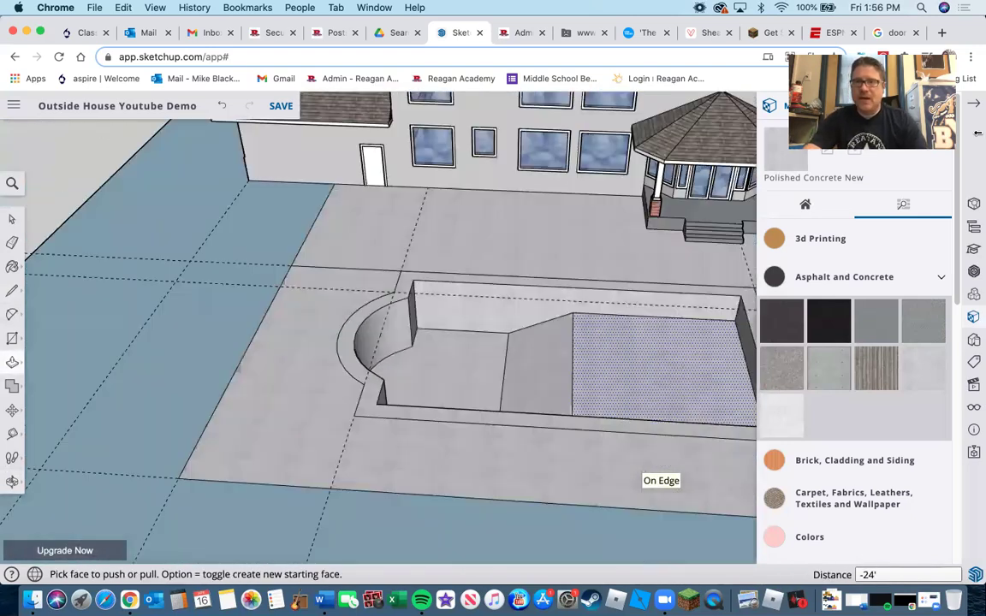
left_click(974, 106)
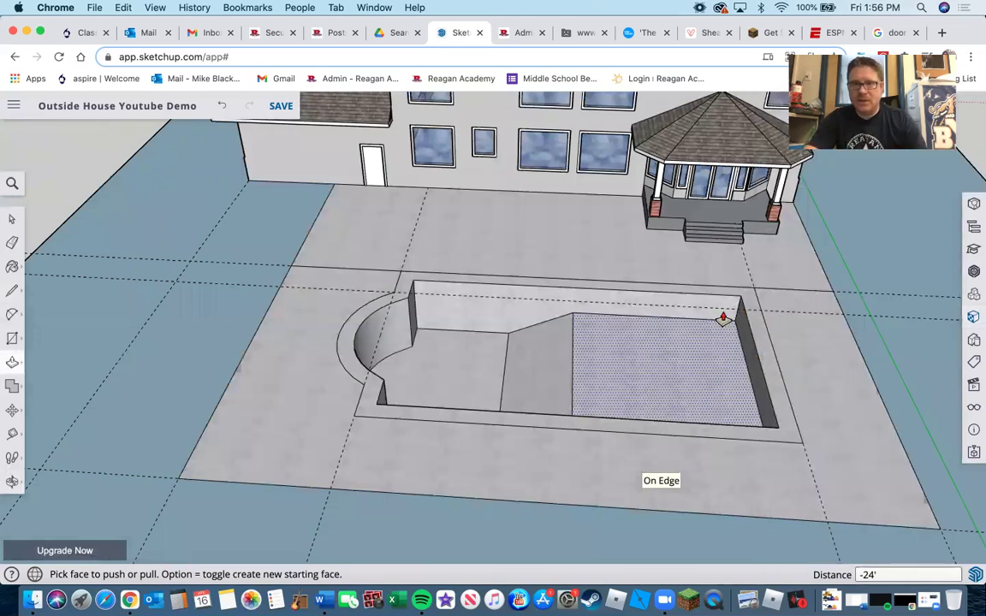
scroll(708, 346, "up", 3)
scroll(673, 337, "up", 3)
middle_click_drag(695, 379, 743, 312)
scroll(748, 320, "down", 2)
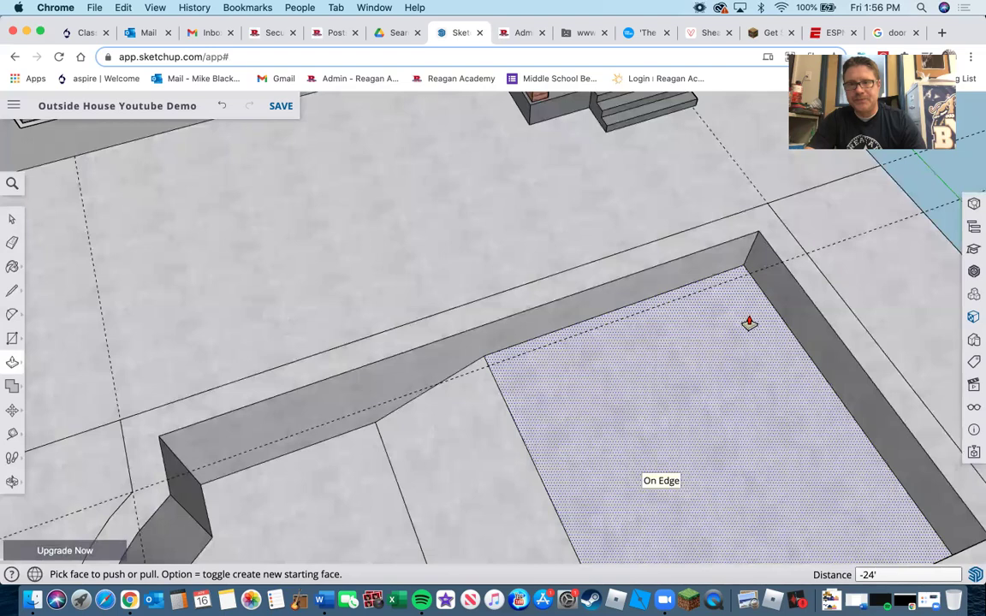
scroll(602, 365, "down", 2)
middle_click_drag(425, 337, 382, 305)
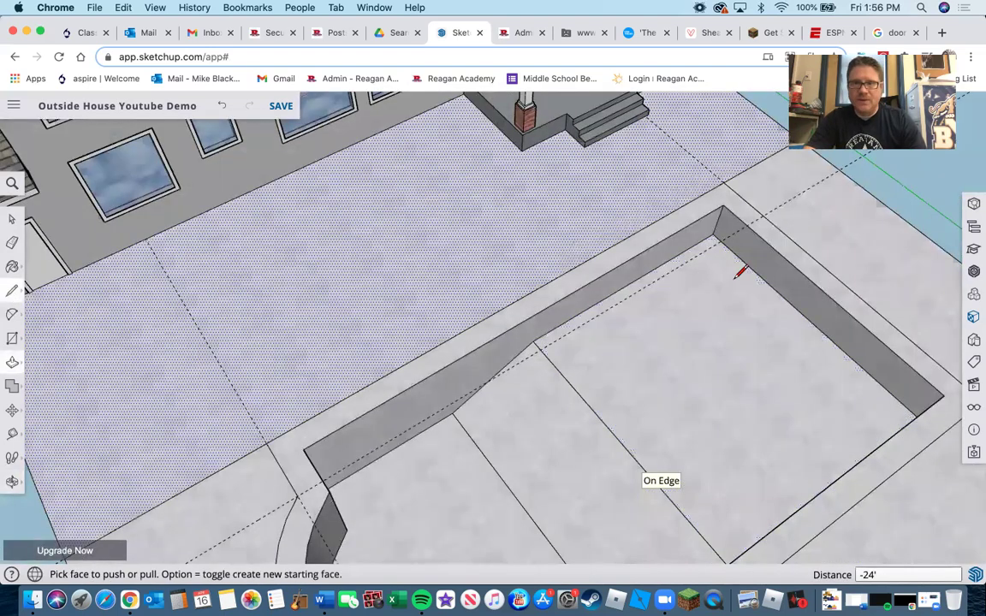
key("l")
scroll(726, 274, "up", 3)
scroll(513, 250, "up", 3)
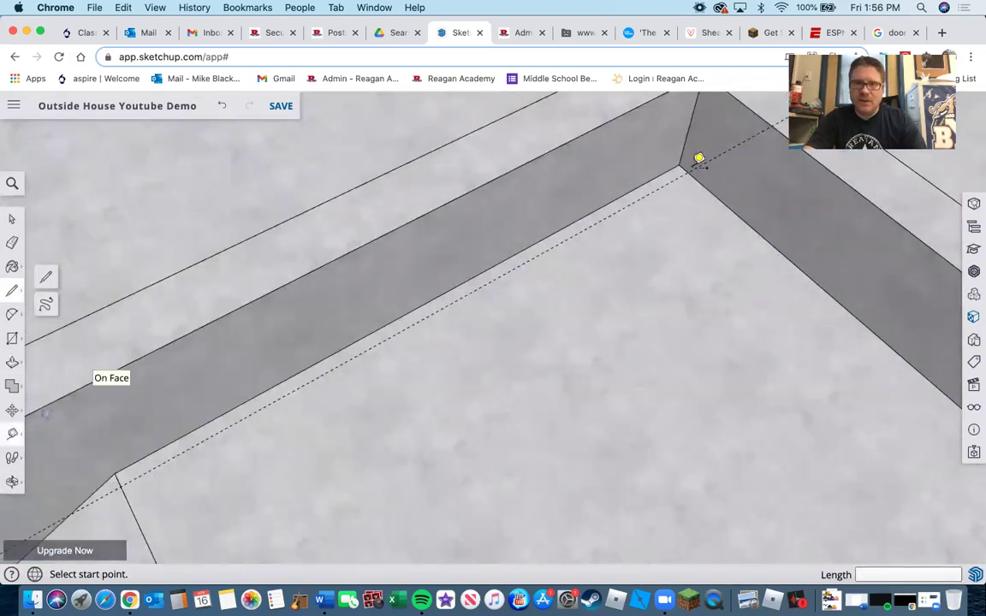
scroll(714, 126, "down", 3)
left_click(711, 130)
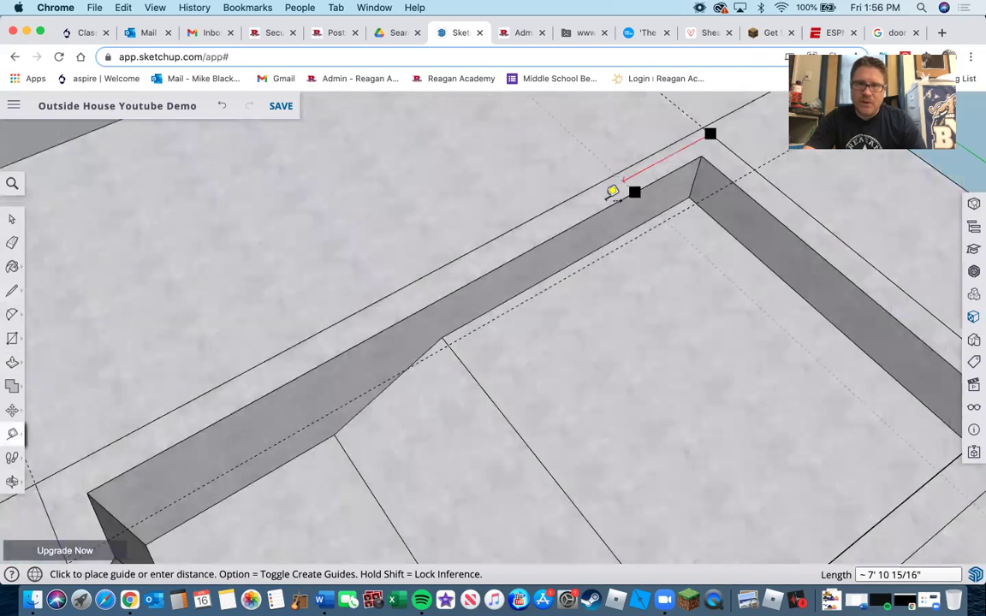
type("10")
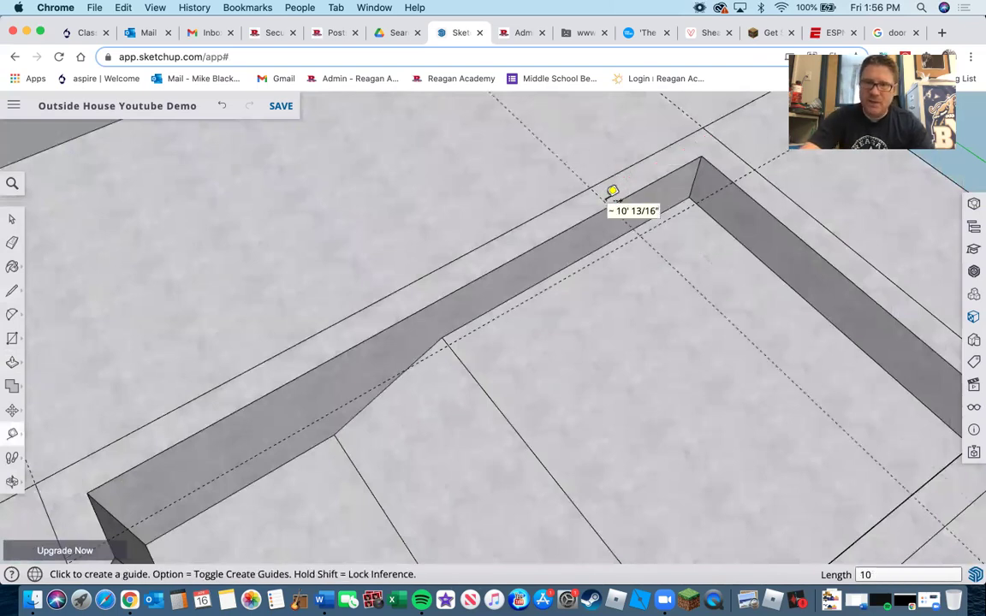
key("Return")
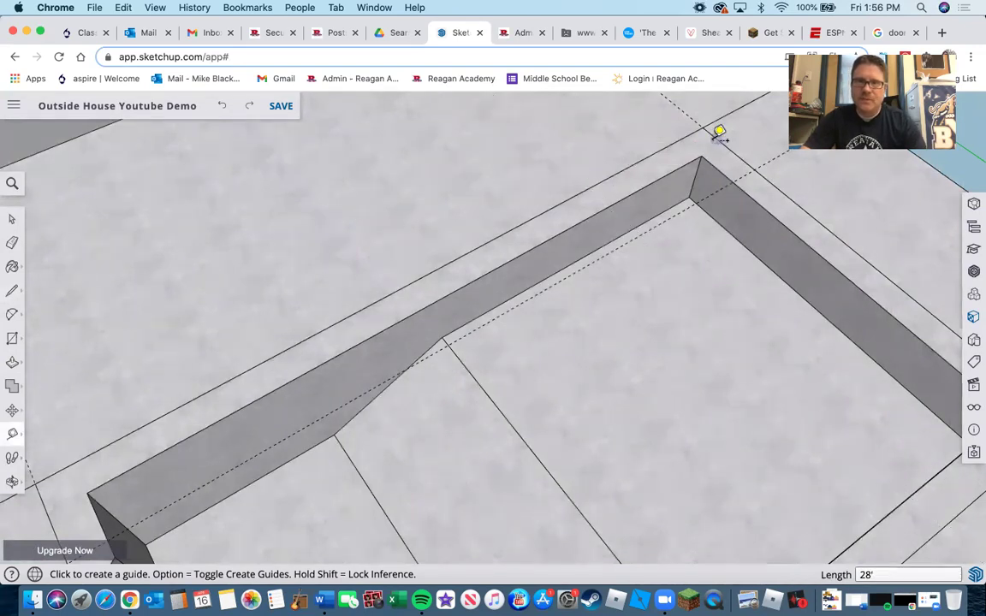
left_click(716, 136)
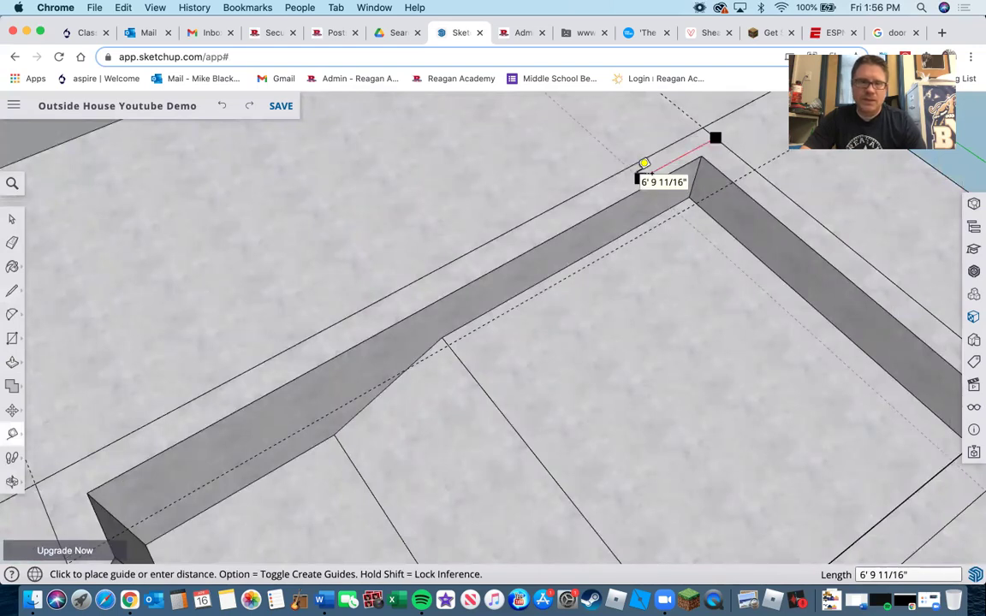
left_click(644, 164)
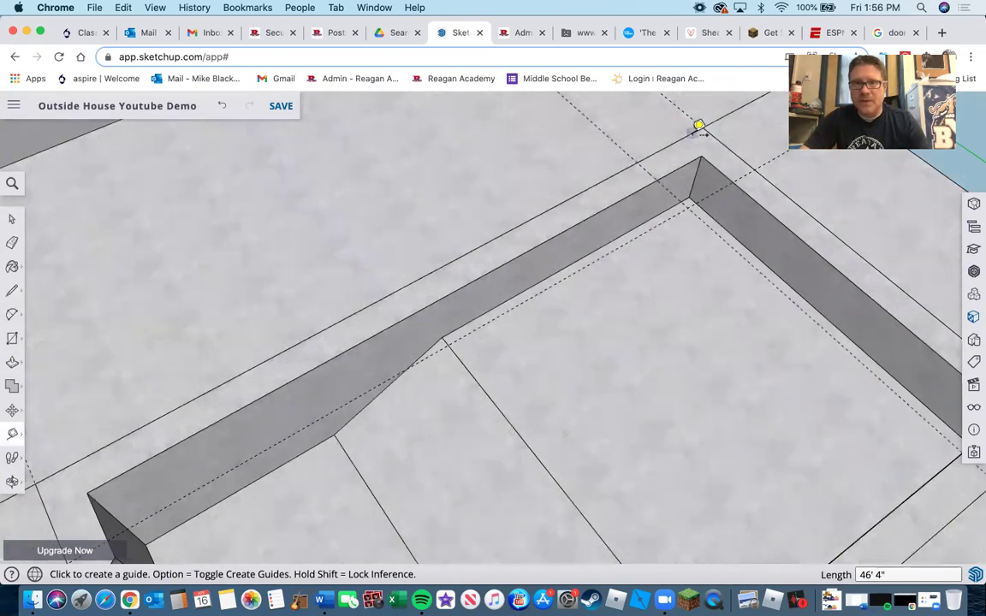
left_click(691, 134)
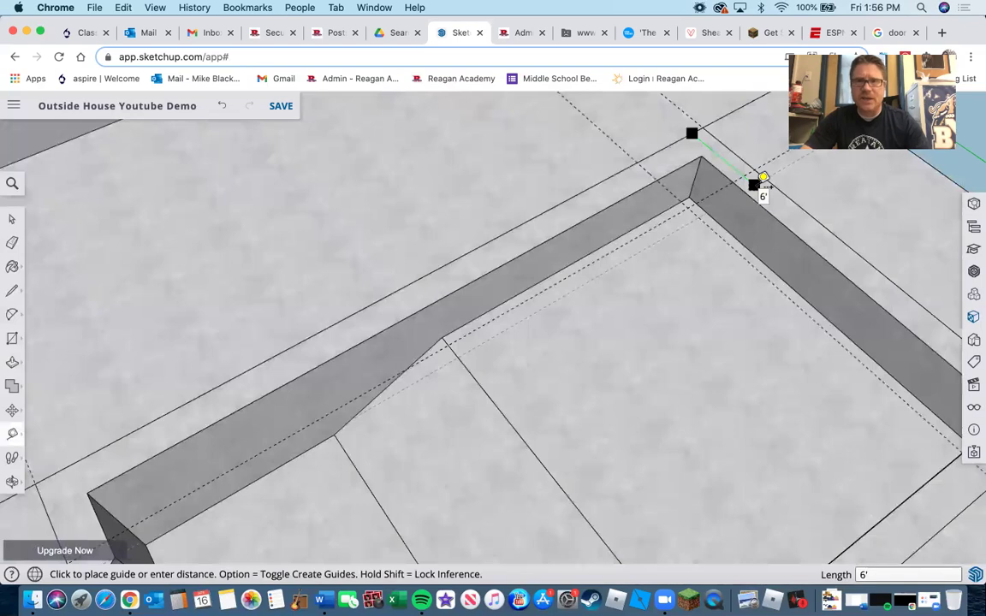
left_click(752, 183)
Place one guide 10' in from the pool border's end edge and another parallel to its house-side edge, crossing near the shallow corner
left_click(714, 137)
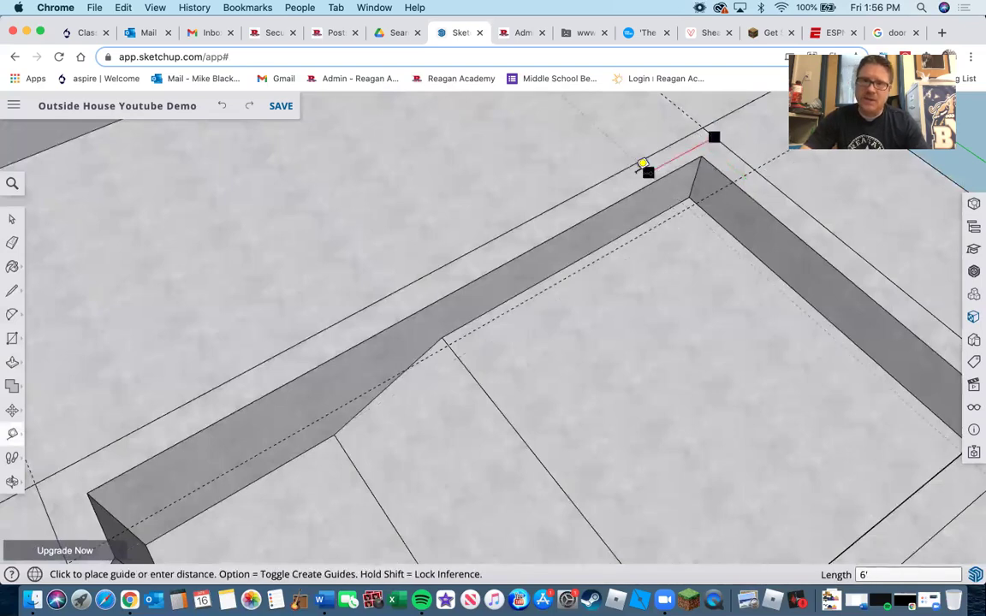
left_click(647, 171)
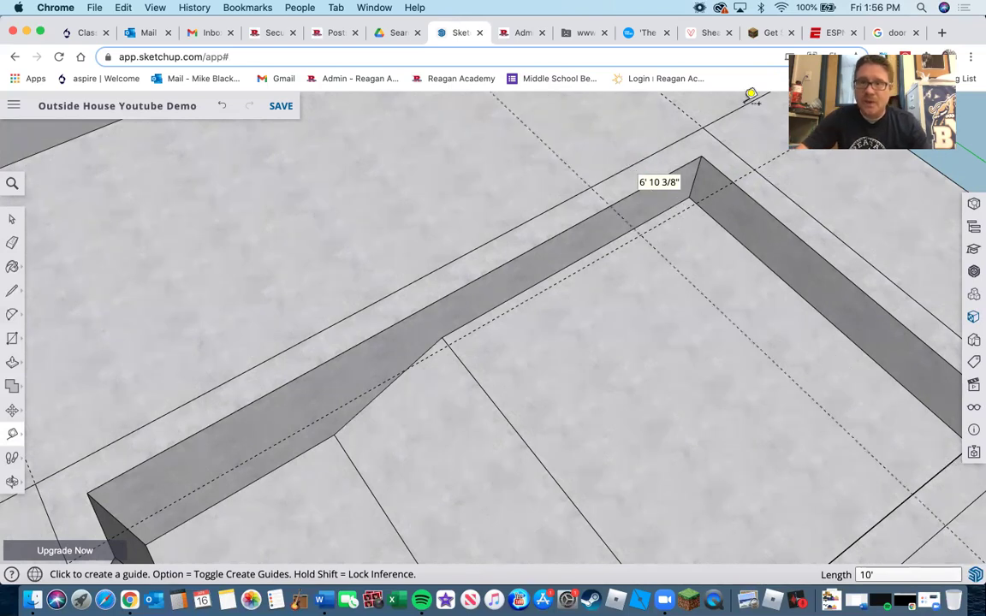
left_click(688, 131)
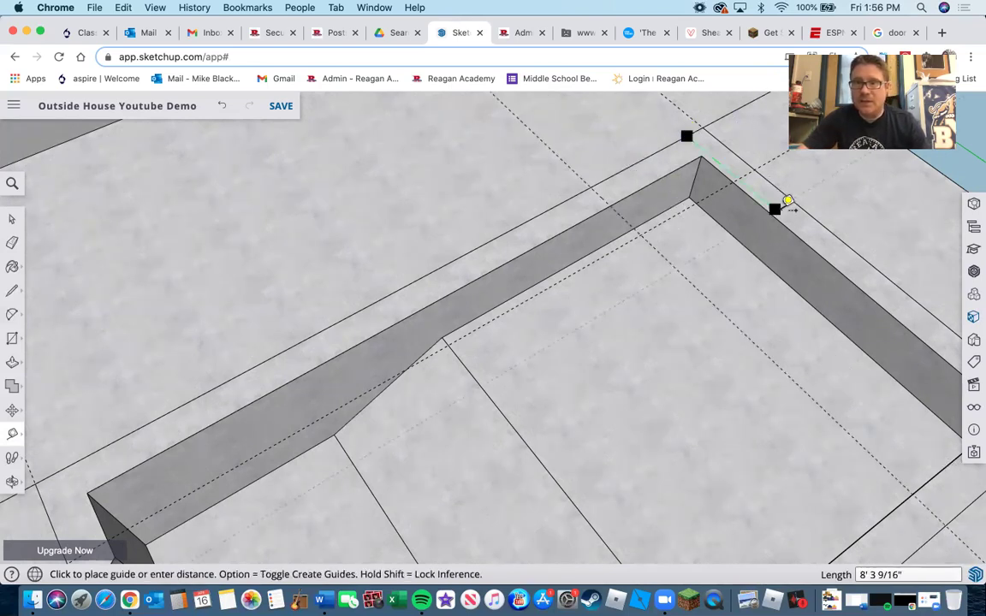
left_click(787, 202)
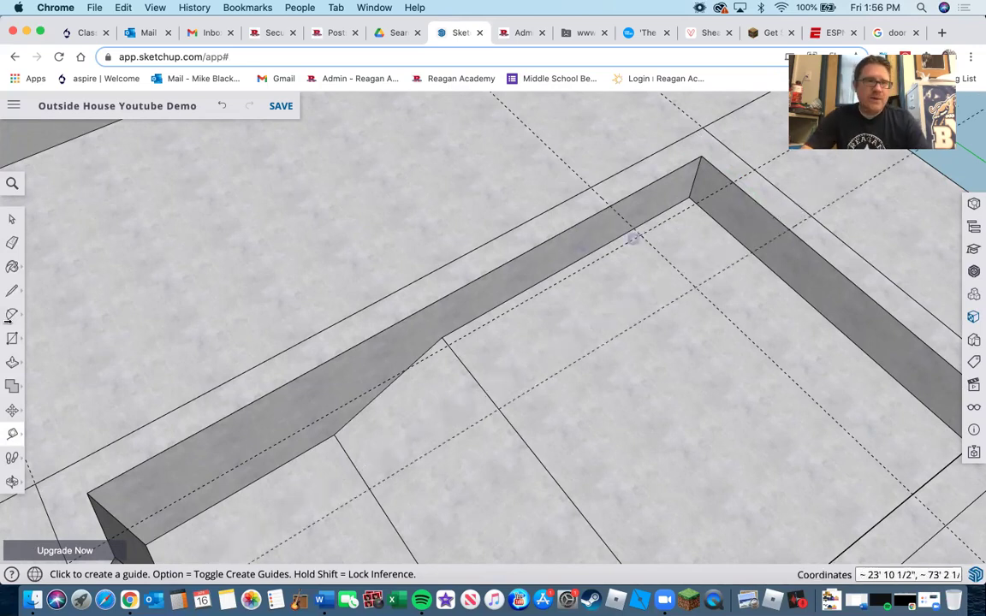
Draw a 4' vertical line down each of the two pool walls at the shallow corner, from the guide to the raised floor
key("l")
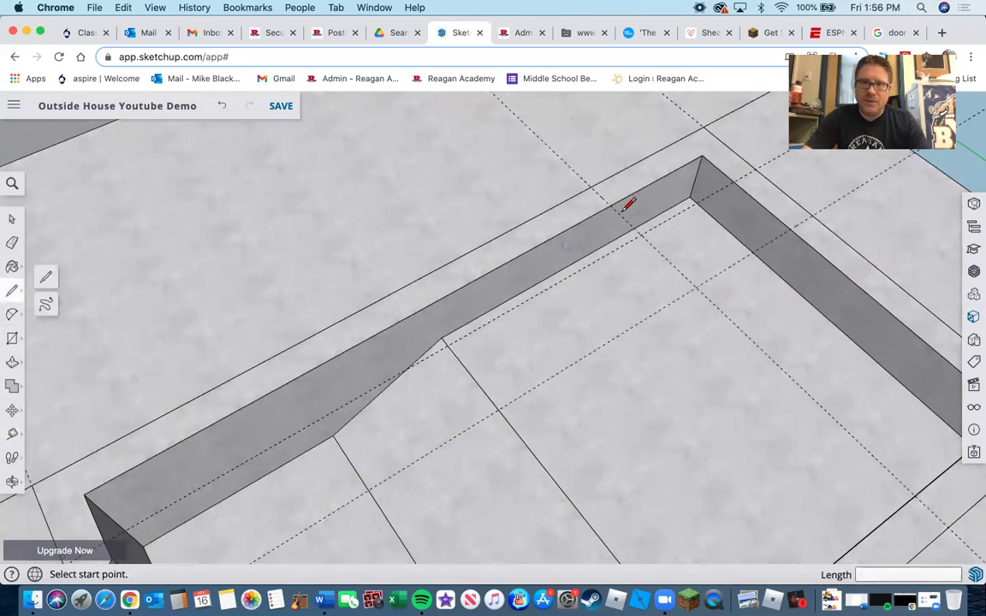
scroll(629, 192, "up", 3)
left_click(634, 184)
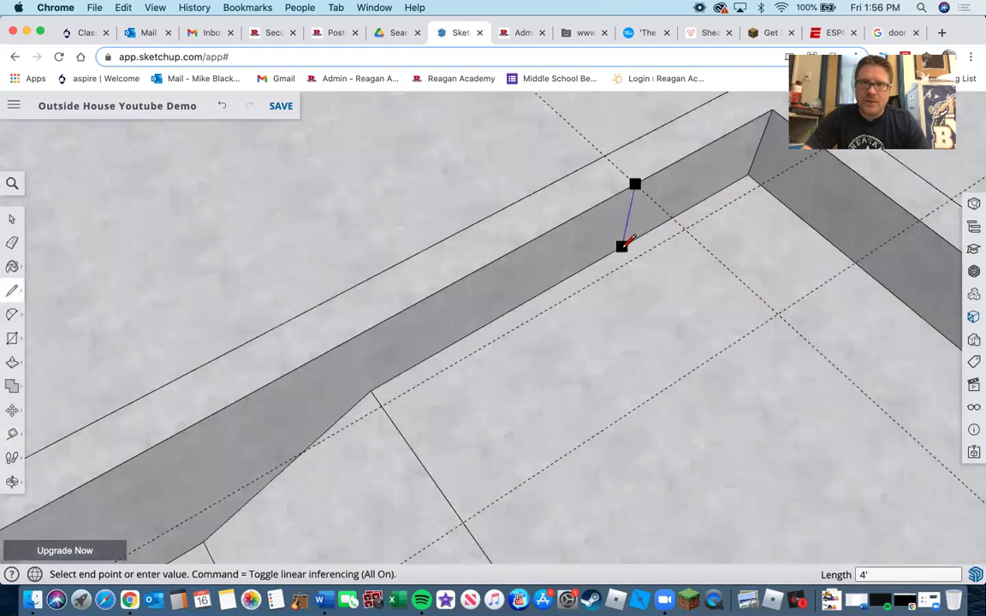
left_click(622, 246)
left_click(919, 220)
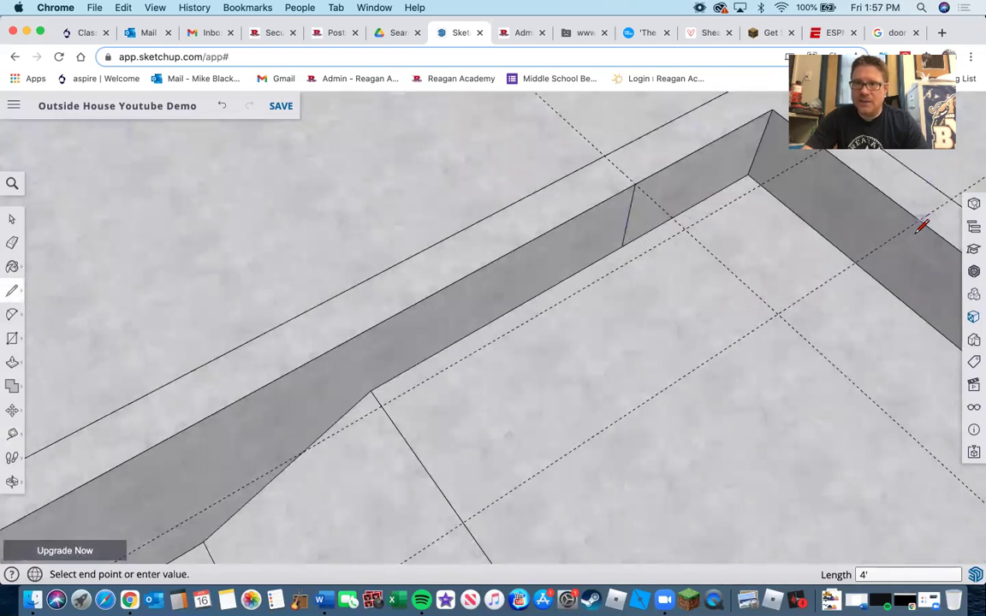
left_click(877, 280)
Draw a diagonal floor line about 11' 4" long joining the feet of the two vertical lines, and erase those wall lines
left_click(880, 276)
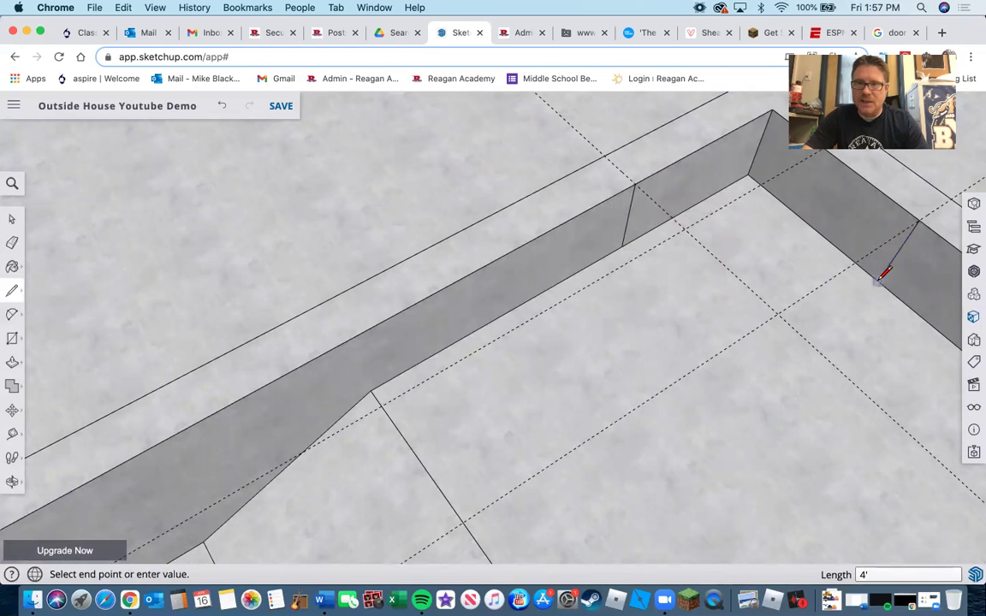
left_click(621, 247)
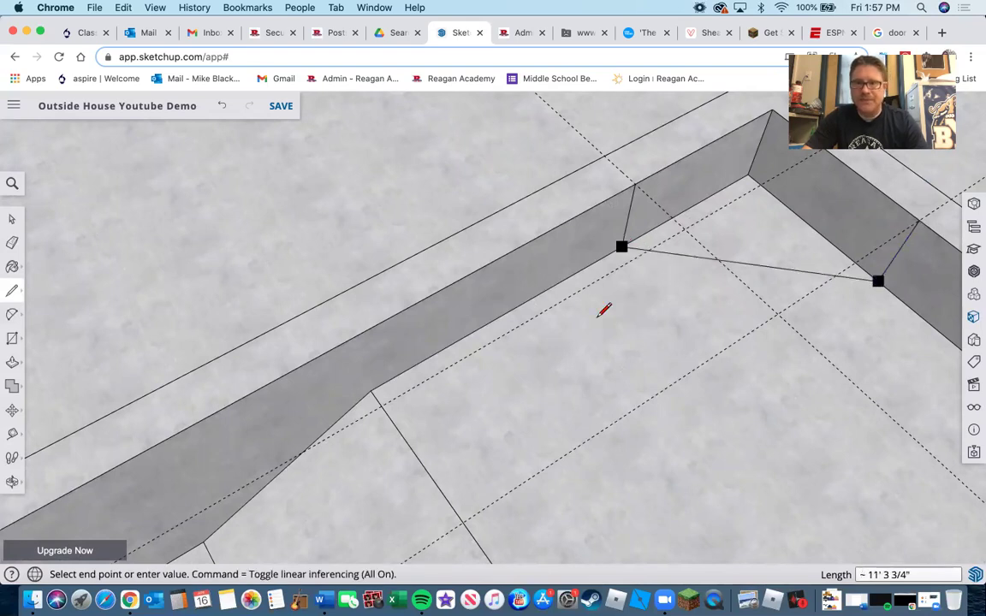
key("Escape")
middle_click_drag(543, 361, 746, 348)
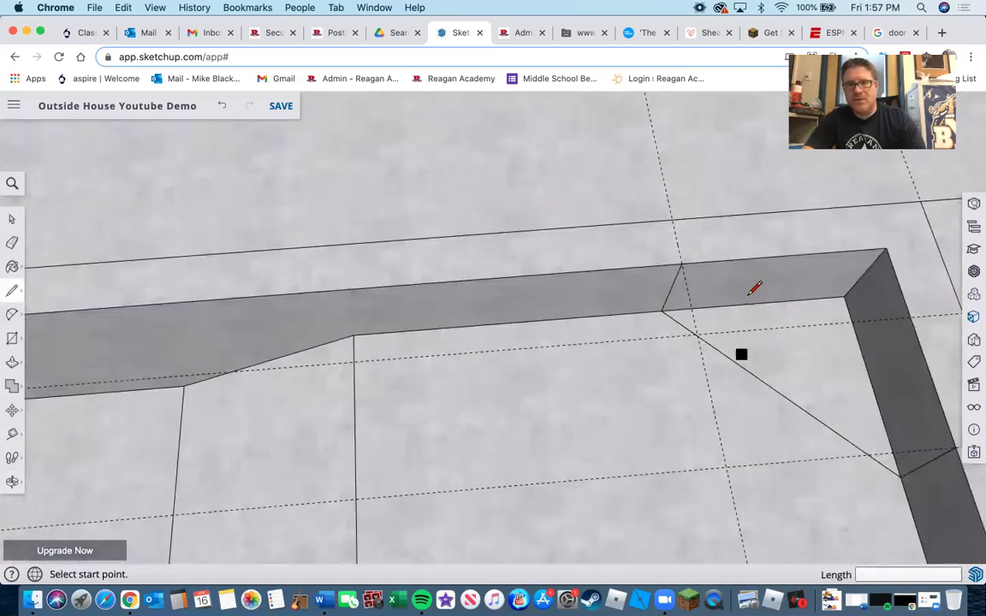
middle_click_drag(753, 288, 53, 250)
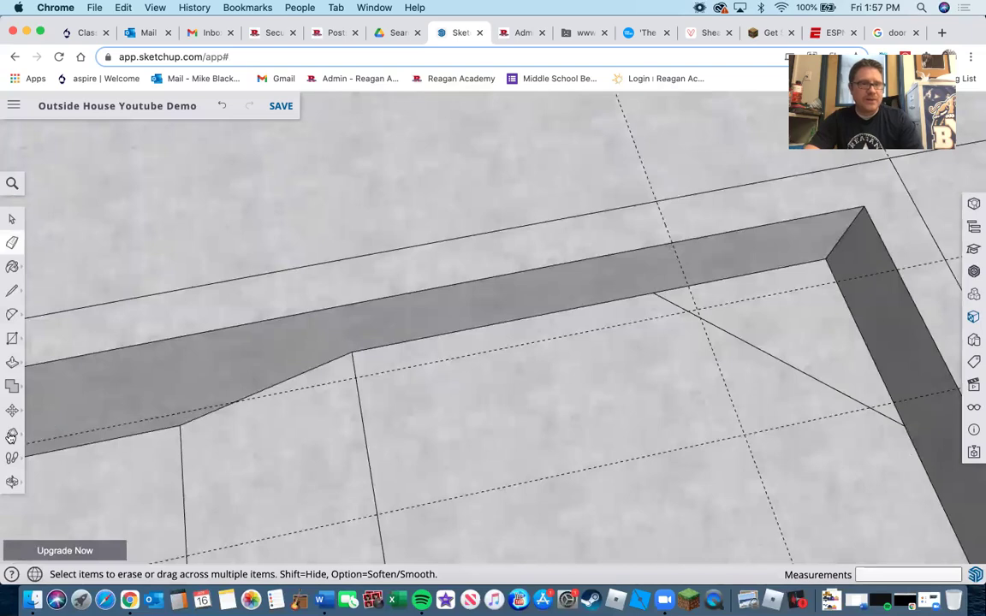
key("t")
left_click(785, 362)
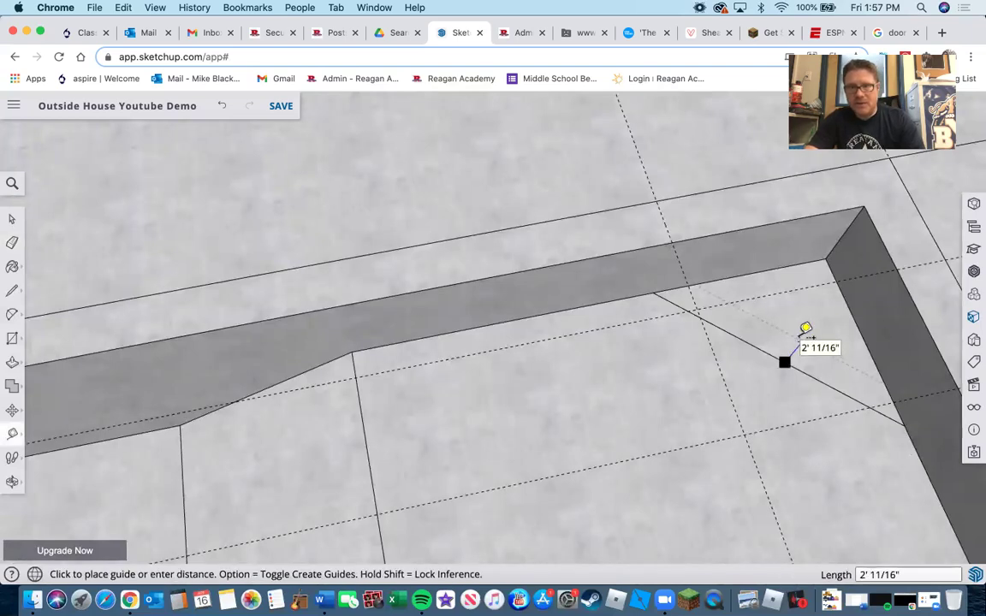
left_click(800, 337)
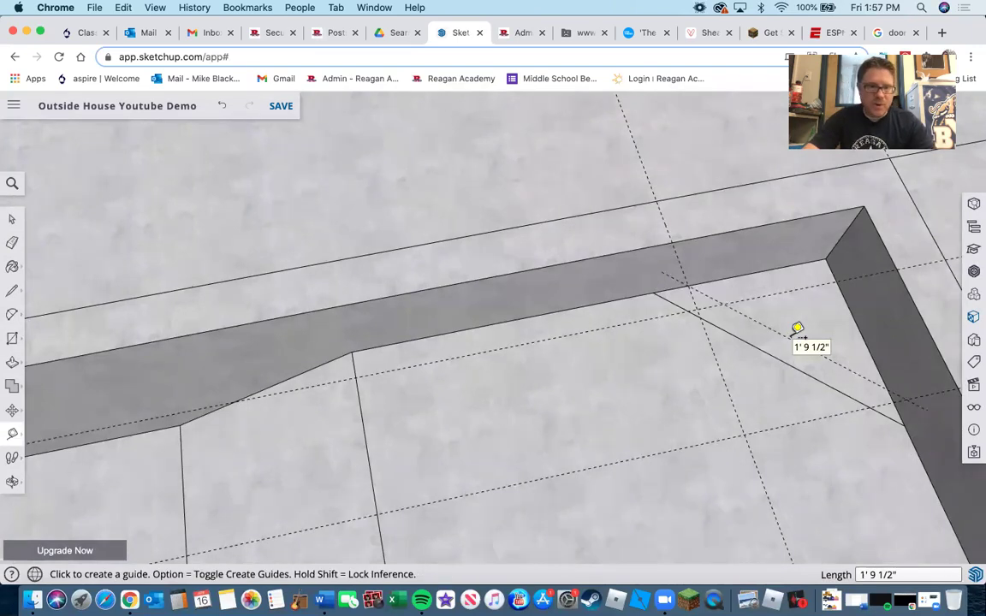
type("1'")
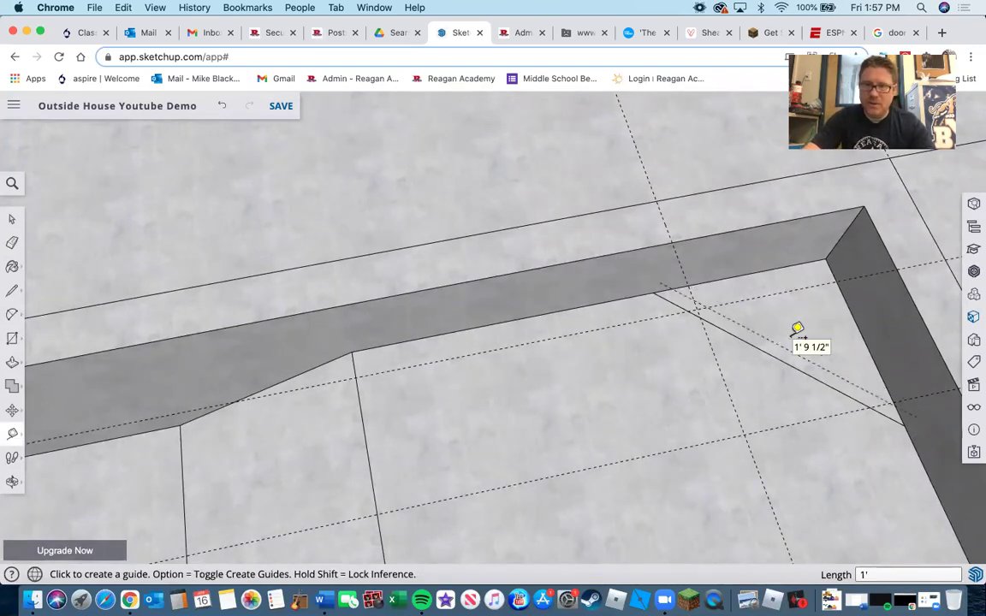
key("Return")
middle_click_drag(555, 357, 712, 294)
scroll(768, 379, "up", 1)
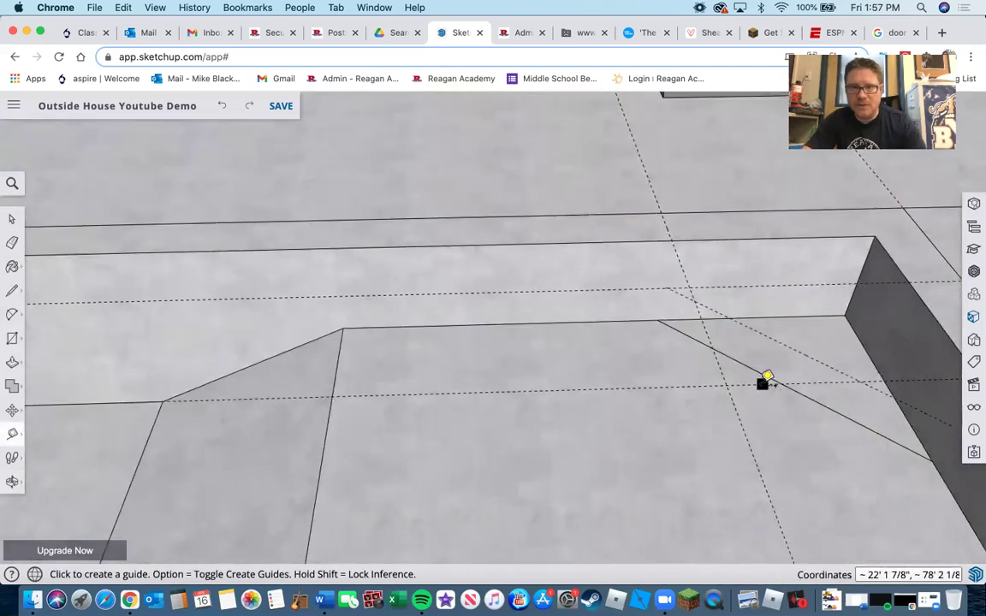
Place three guides on the raised floor parallel to the diagonal line, spaced 1' apart toward the pool corner
middle_click_drag(739, 404, 755, 387)
left_click(755, 388)
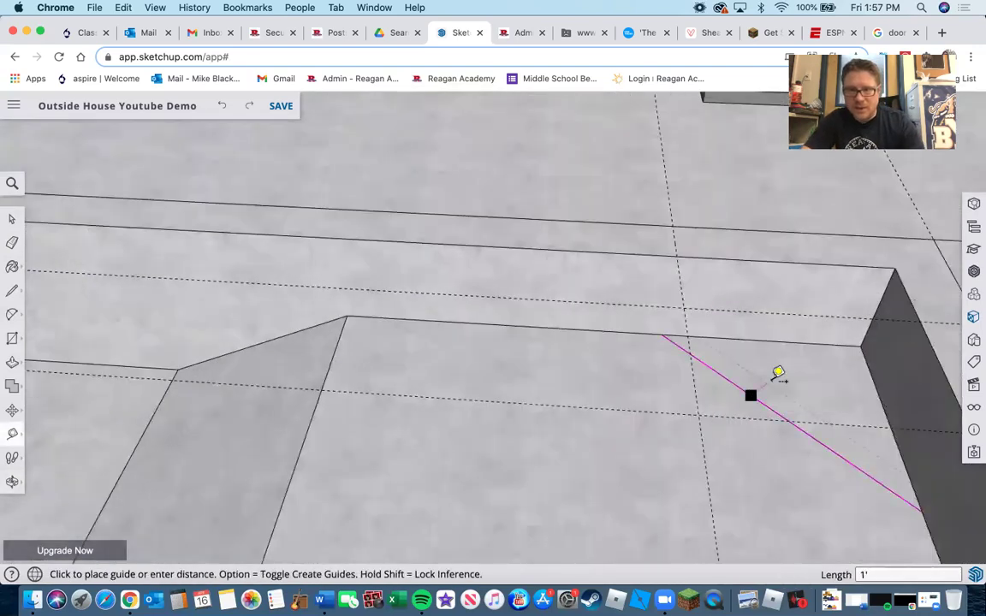
left_click(778, 376)
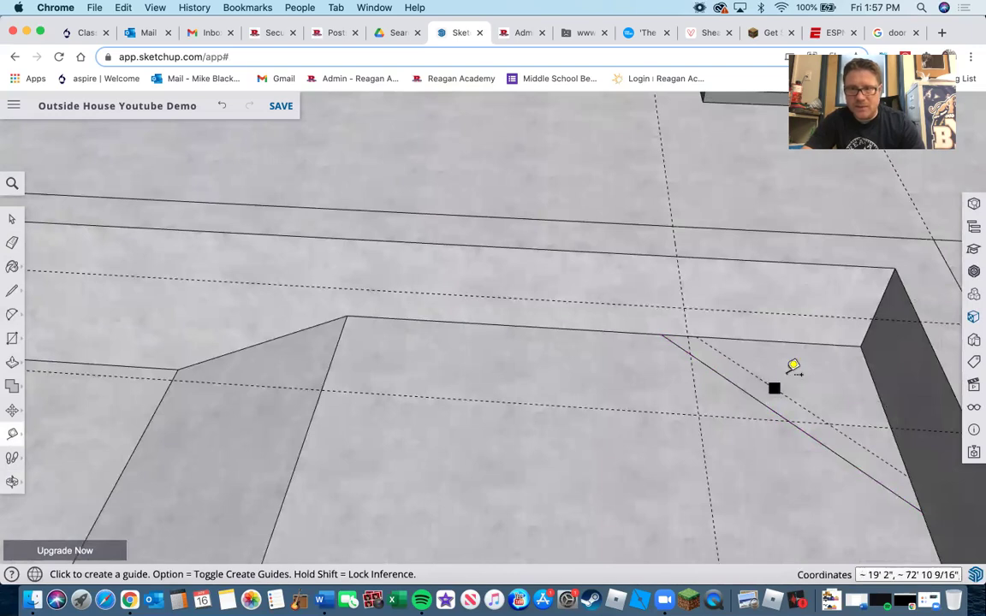
left_click(796, 376)
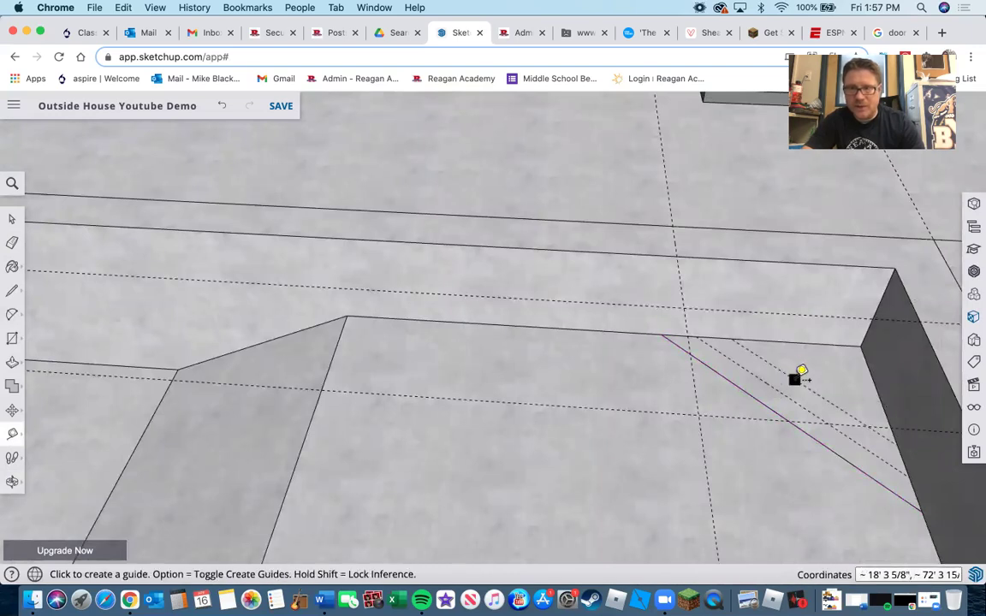
left_click(814, 366)
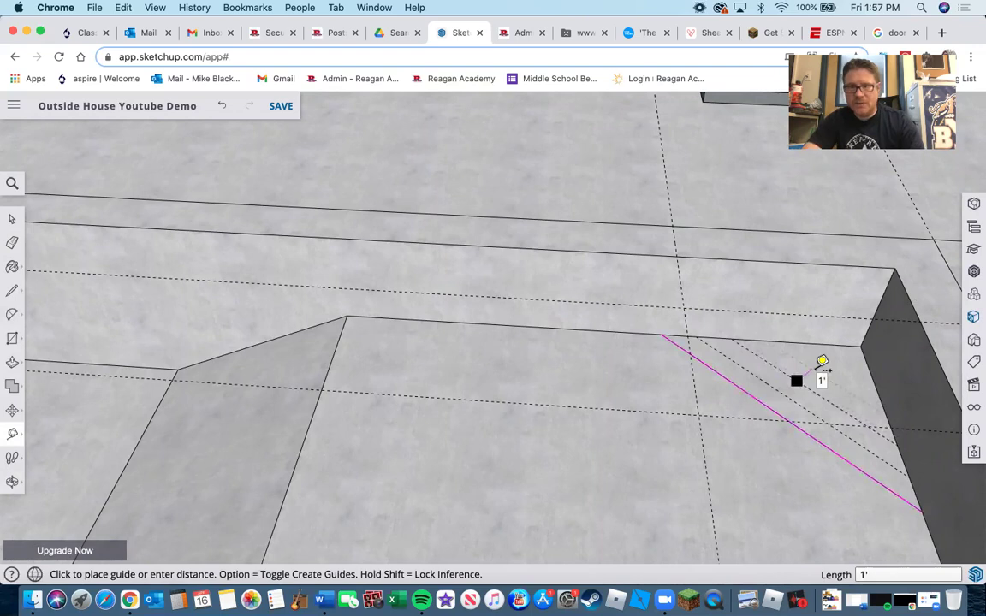
left_click(820, 363)
Draw three parallel lines along the diagonal guides in the shallow corner, about 9' 3 3/4", 7' 3 3/4" and 5' 3 3/4" long
scroll(728, 435, "down", 3)
middle_click_drag(741, 420, 138, 319)
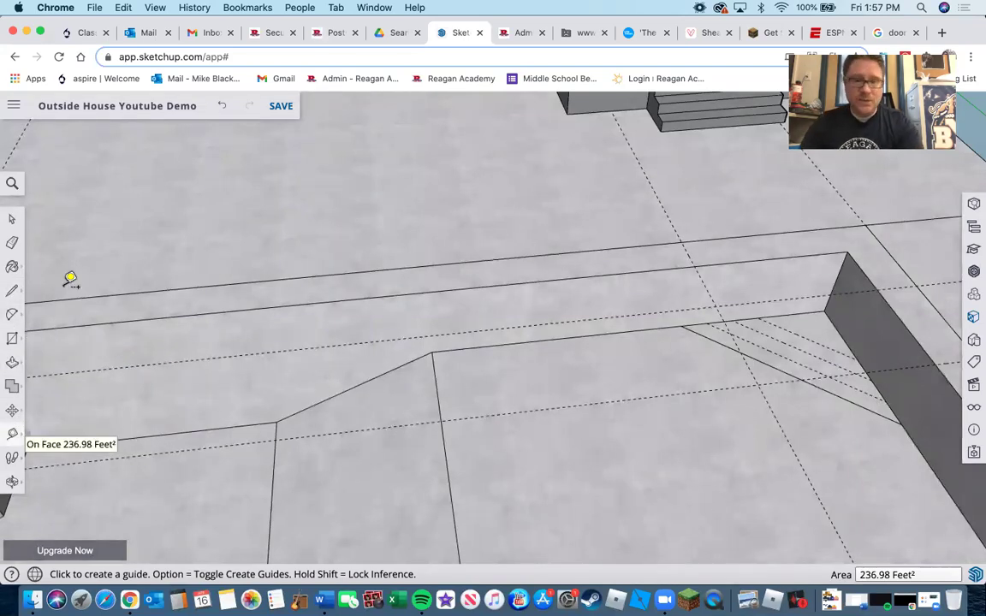
key("l")
left_click(708, 324)
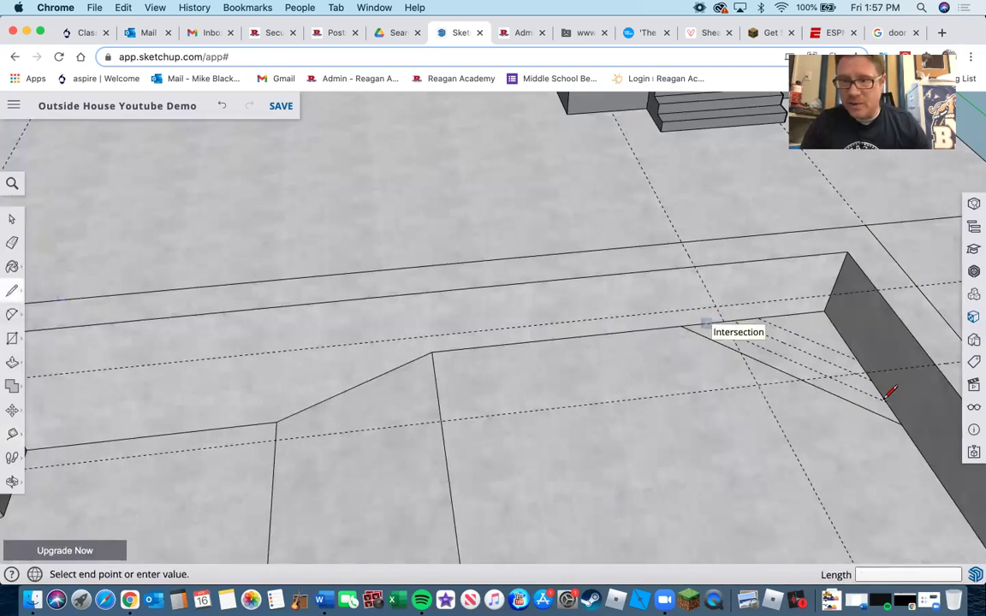
left_click(886, 398)
key("Escape")
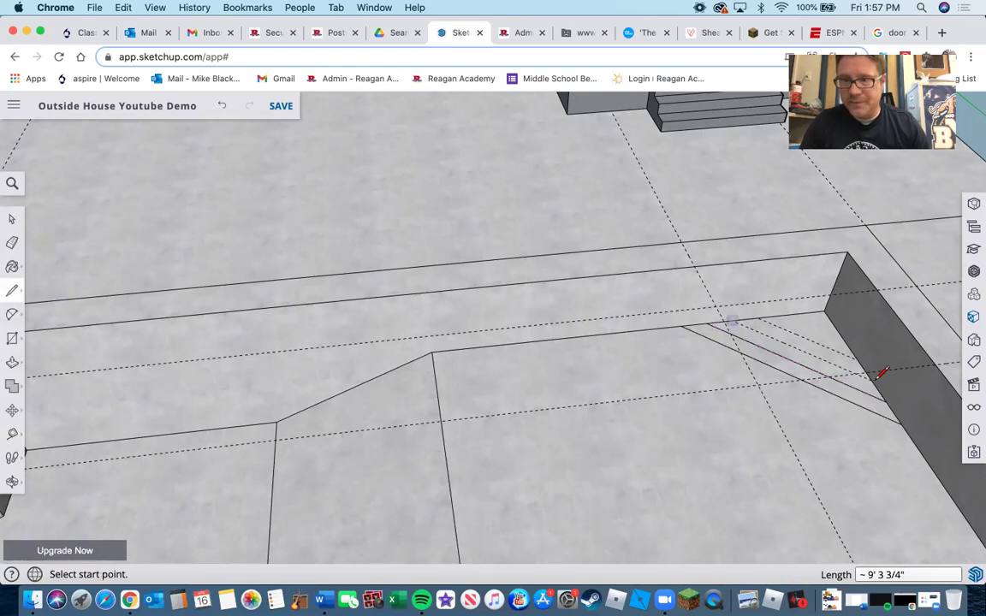
left_click(873, 378)
left_click(766, 317)
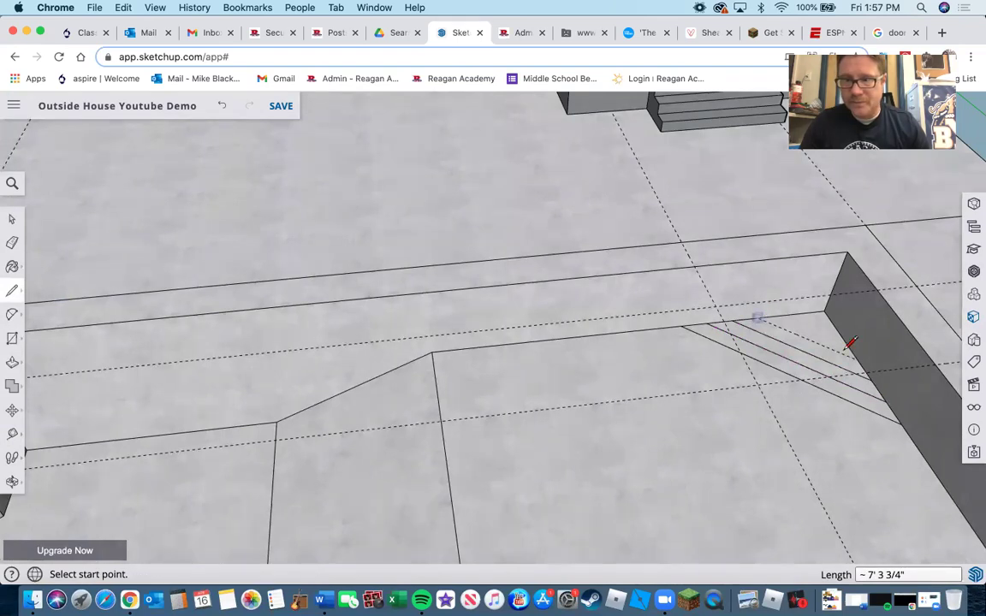
left_click(758, 318)
left_click(858, 355)
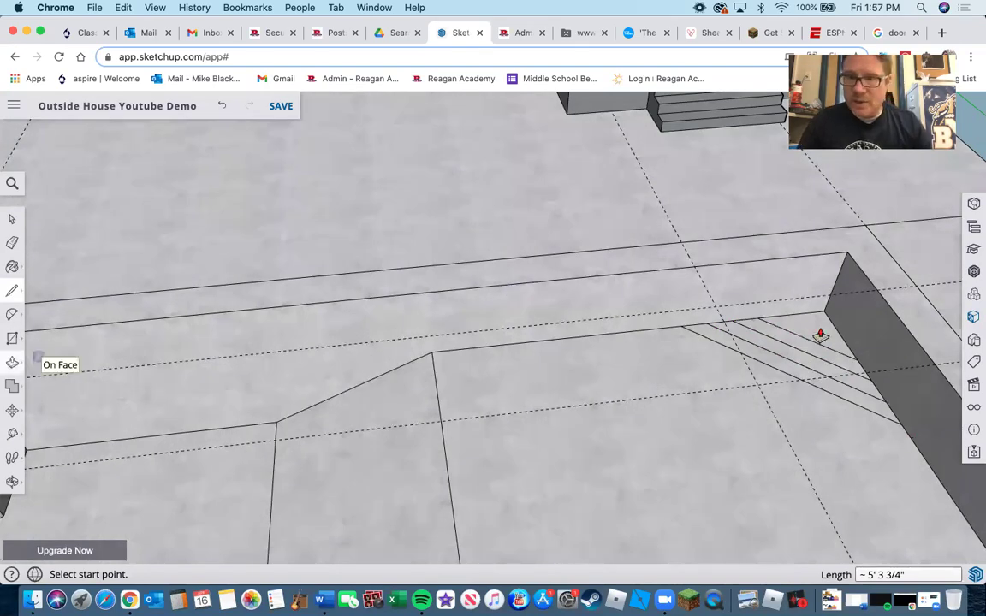
key("p")
left_click(833, 297)
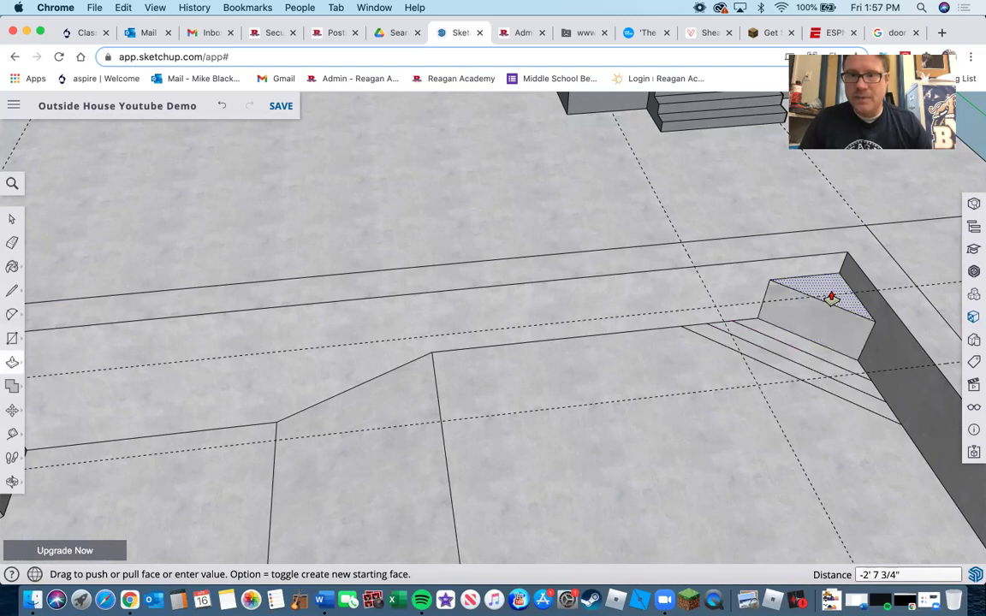
left_click(831, 297)
key("super+z")
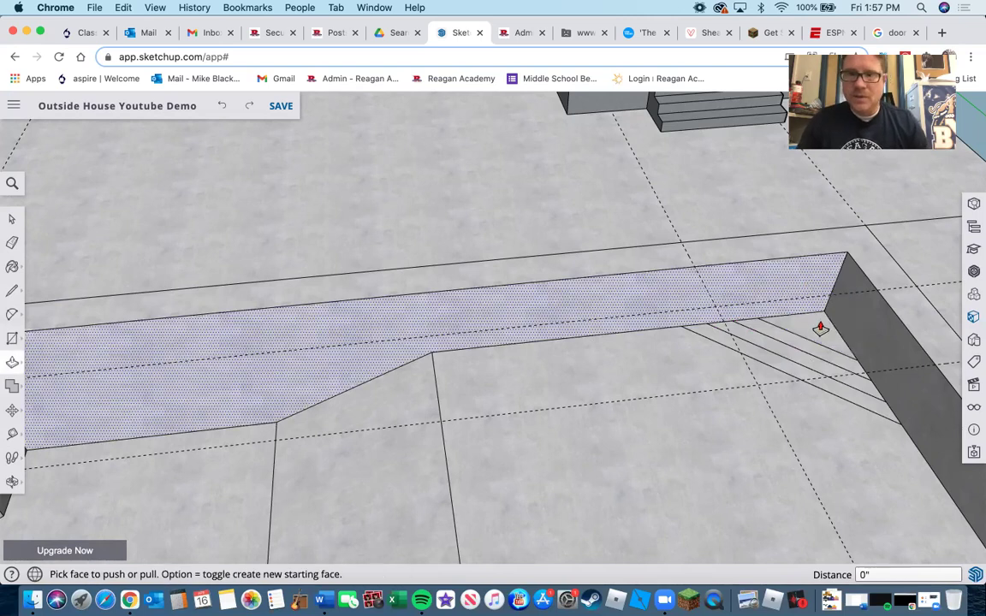
Pull the three corner sections up into ascending steps, the lowest 1' high, and erase the leftover diagonal floor line in front
mouse_move(824, 301)
left_mouse_down()
mouse_move(839, 288)
mouse_move(809, 352)
mouse_move(814, 321)
mouse_move(849, 323)
mouse_move(796, 361)
mouse_move(804, 342)
left_mouse_up()
left_click(804, 342)
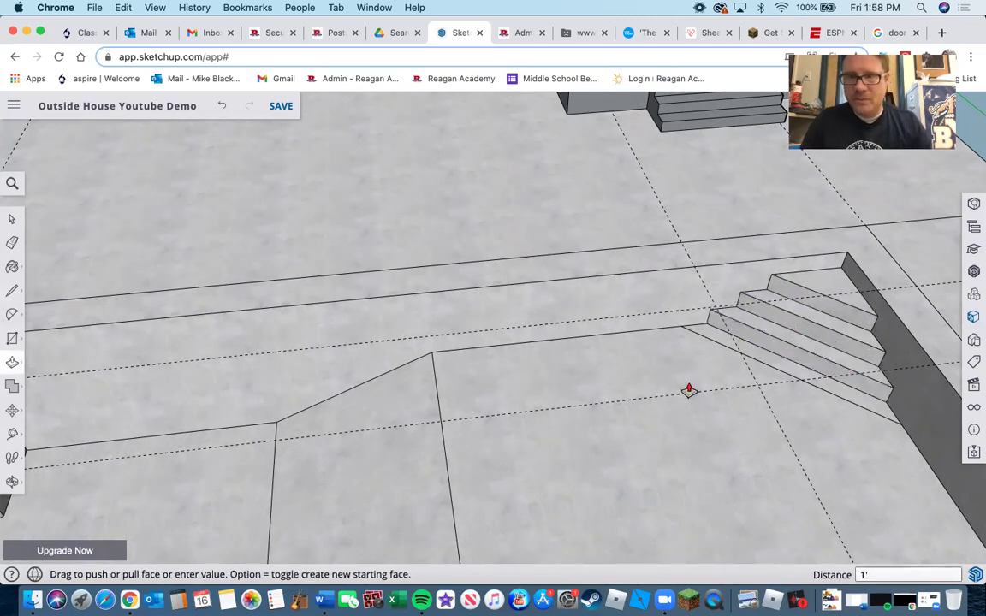
left_click(12, 242)
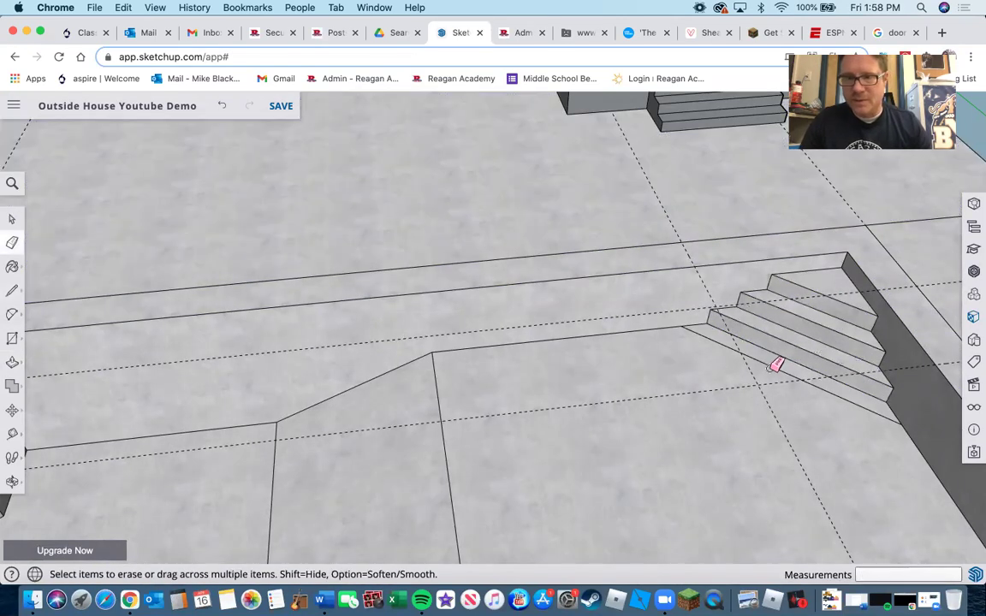
Examine the pool, its sloped floor and the corner steps from several angles
middle_click_drag(543, 414, 556, 447)
scroll(614, 493, "down", 6)
mouse_move(616, 495)
middle_mouse_down()
mouse_move(789, 463)
mouse_move(842, 467)
mouse_move(851, 403)
middle_mouse_up()
scroll(829, 418, "up", 5)
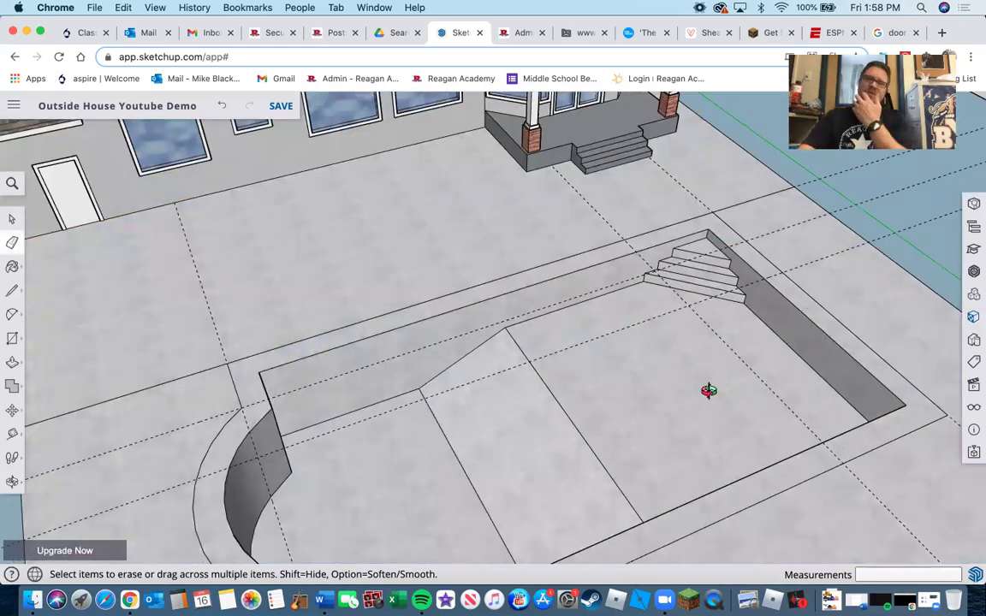
middle_click_drag(709, 392, 433, 467)
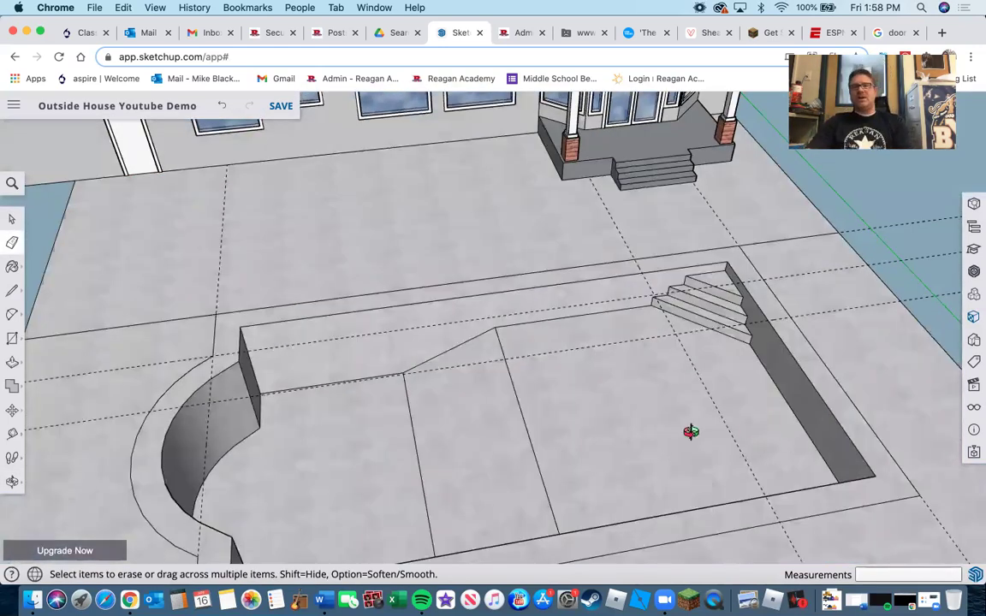
scroll(728, 390, "down", 3)
scroll(694, 389, "up", 5)
middle_click_drag(695, 389, 539, 397)
scroll(499, 396, "down", 3)
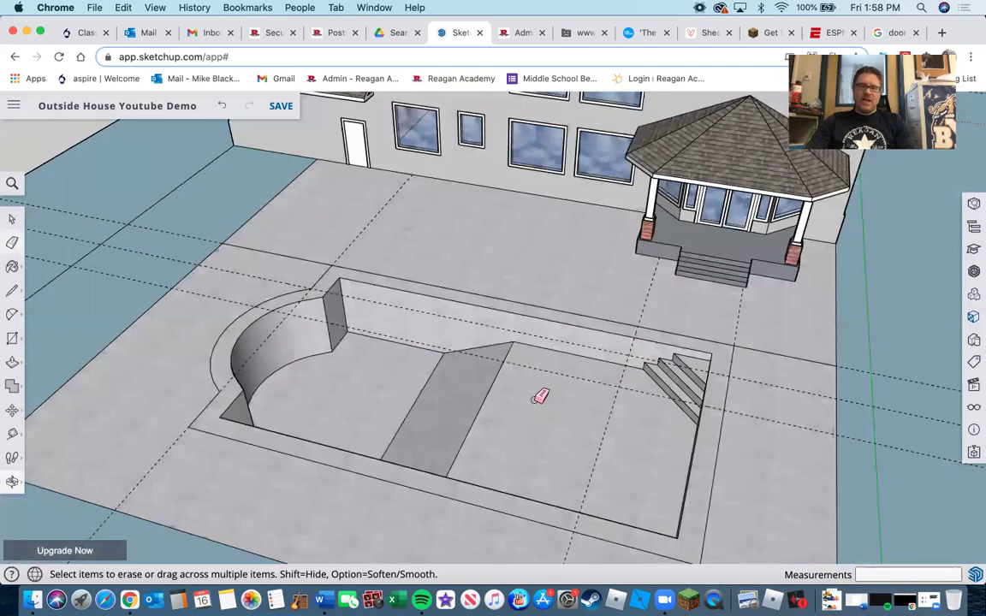
middle_click_drag(603, 391, 293, 401)
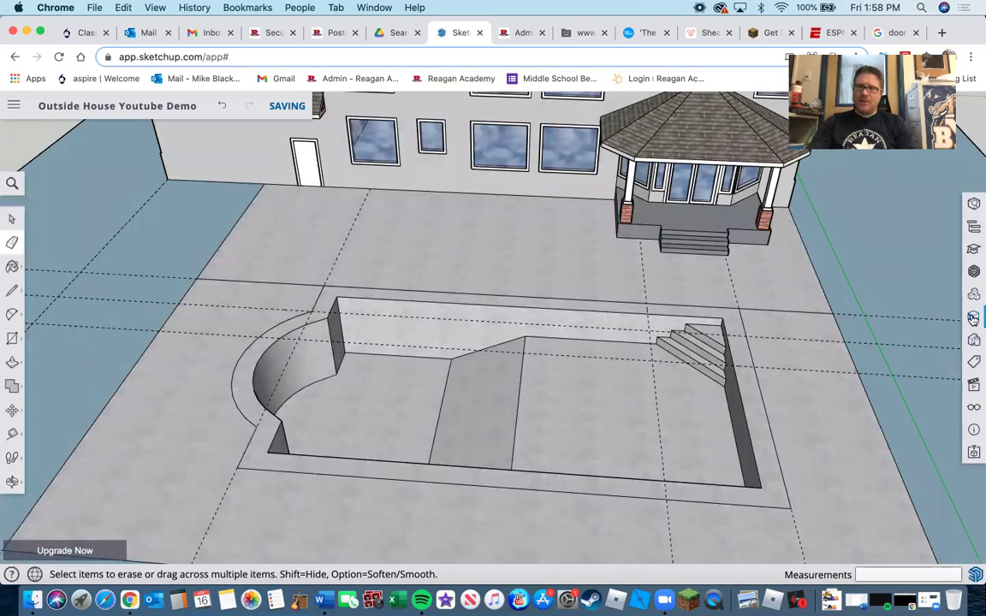
Paint the pool's sloped floor and raised shallow floor with a blue-grey tile from the Tile materials
left_click(973, 318)
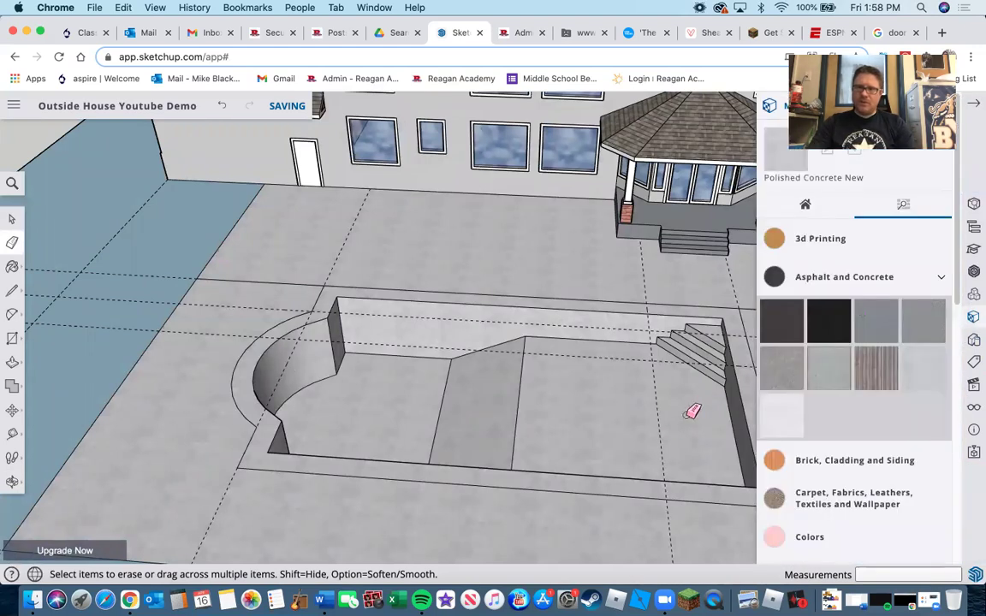
scroll(841, 369, "down", 5)
left_click(843, 351)
scroll(843, 368, "down", 4)
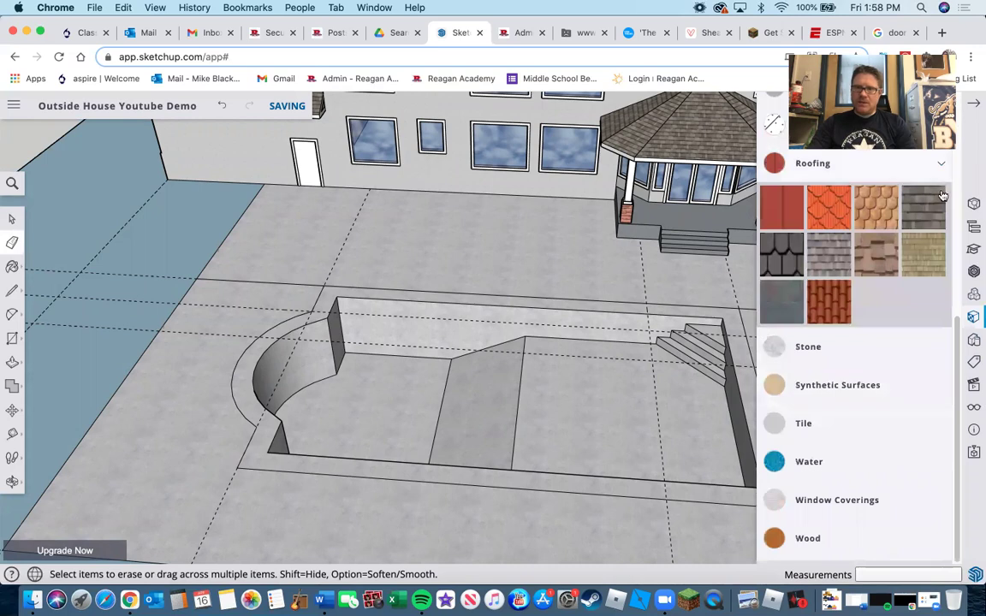
left_click(818, 423)
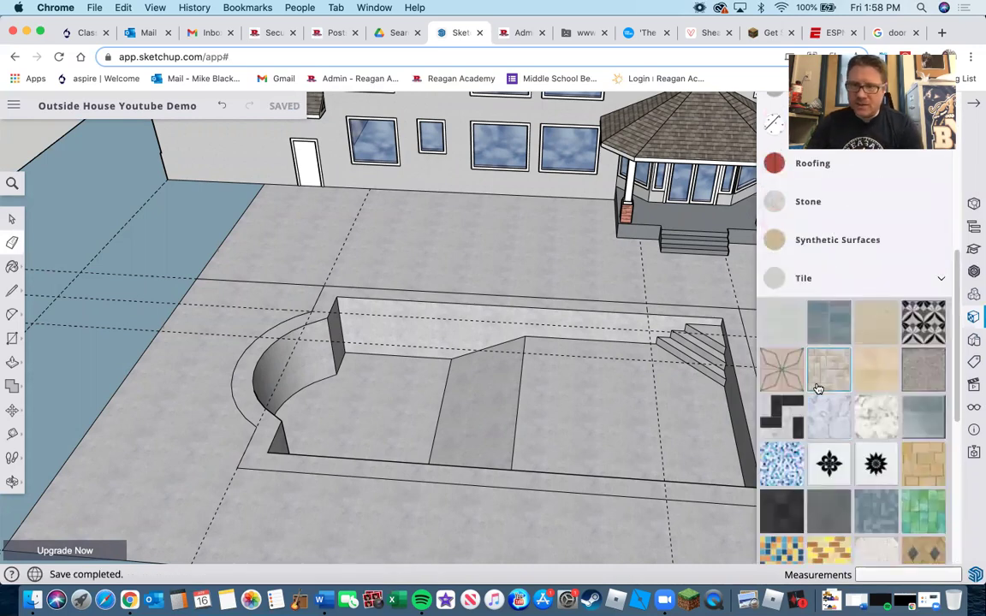
scroll(817, 389, "down", 3)
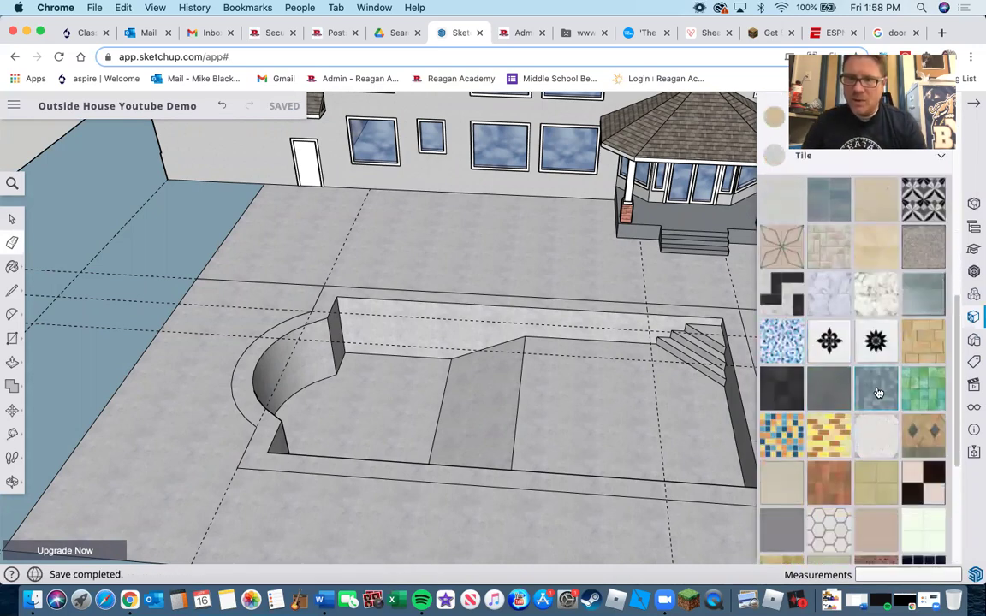
key("b")
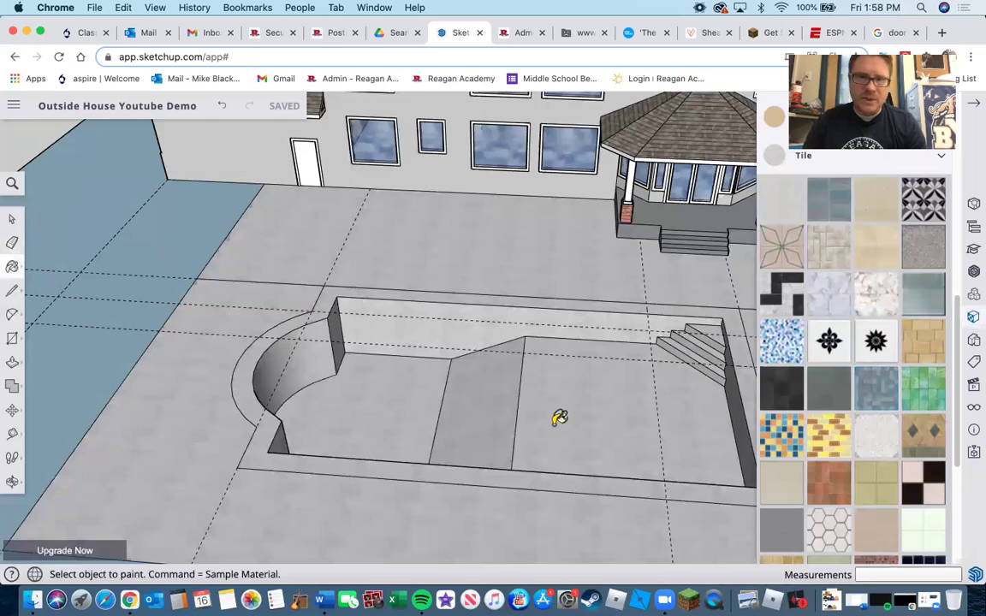
scroll(509, 400, "up", 5)
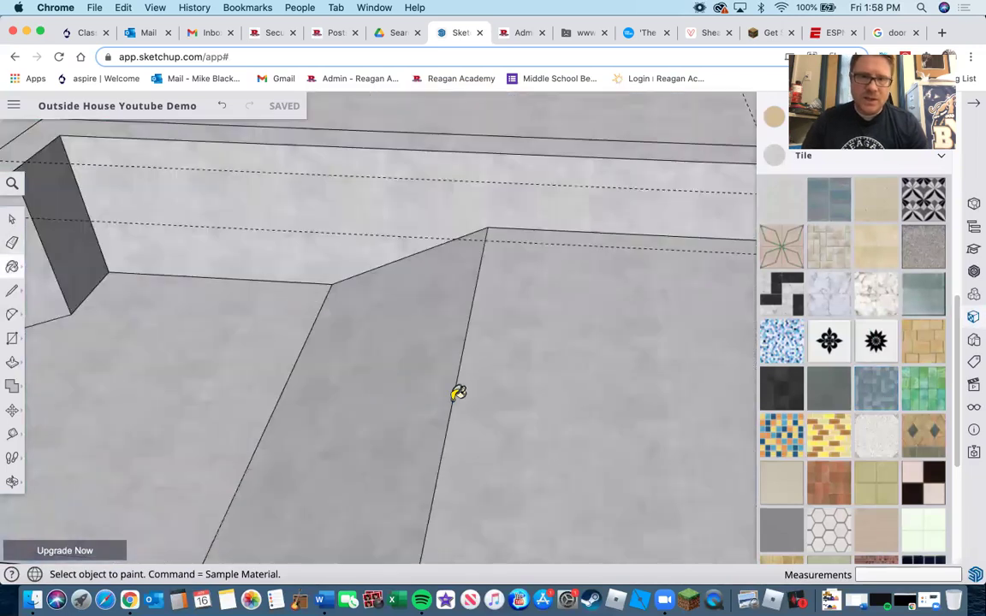
left_click(405, 377)
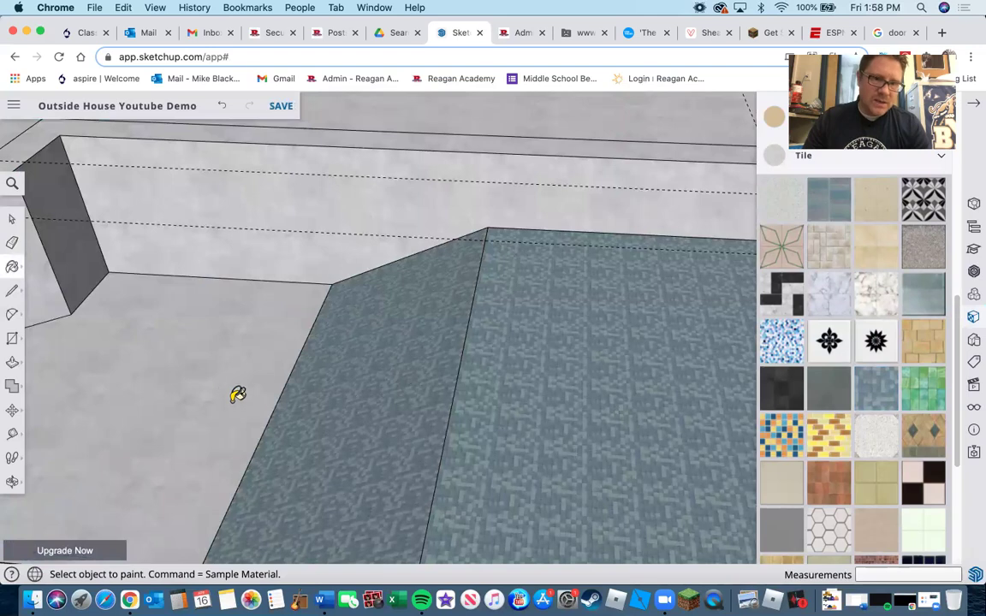
Paint the pool's deep floor and house-side wall with the same blue-grey tile
scroll(240, 393, "up", 5)
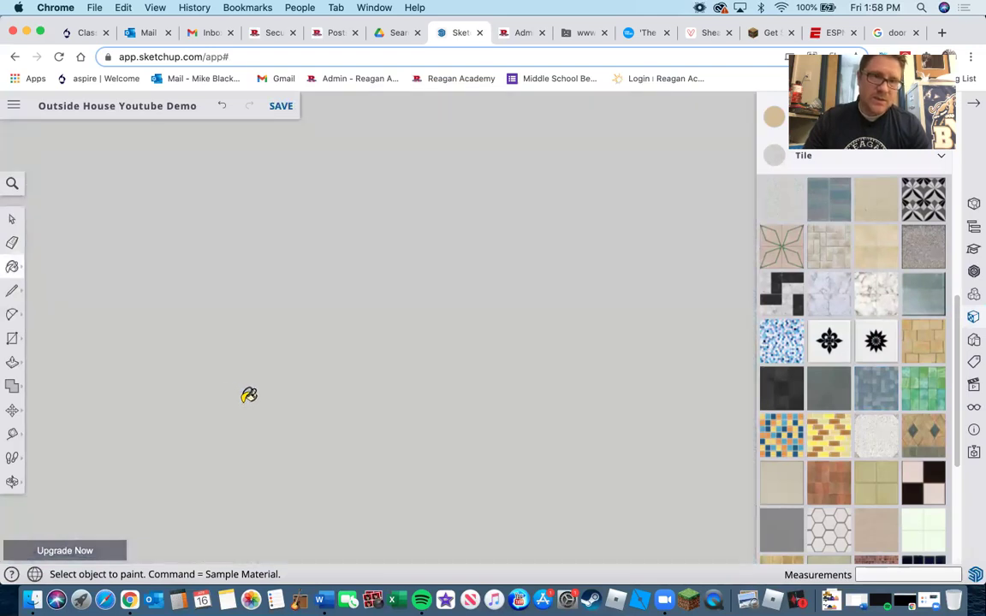
scroll(251, 397, "down", 5)
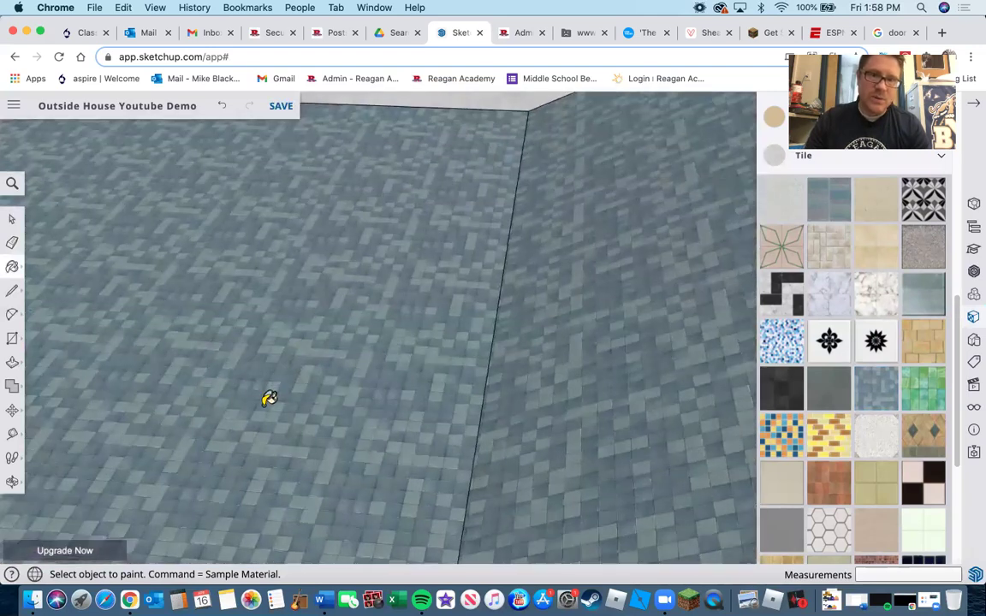
scroll(270, 395, "down", 3)
left_click(344, 222)
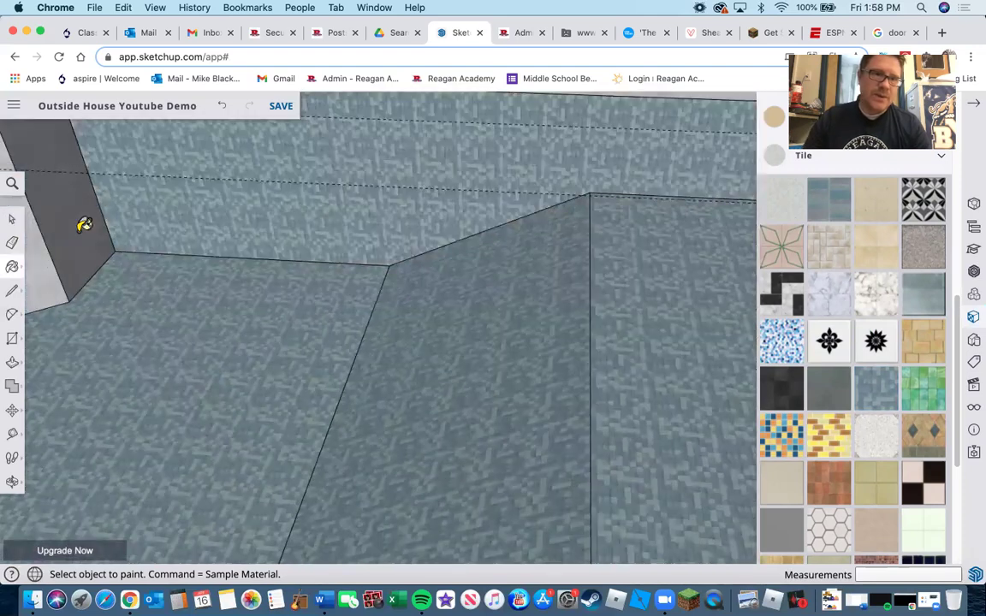
Paint the pool's shallow-end wall beside the corner steps with the blue-grey tile
scroll(221, 301, "down", 3)
scroll(197, 295, "down", 8)
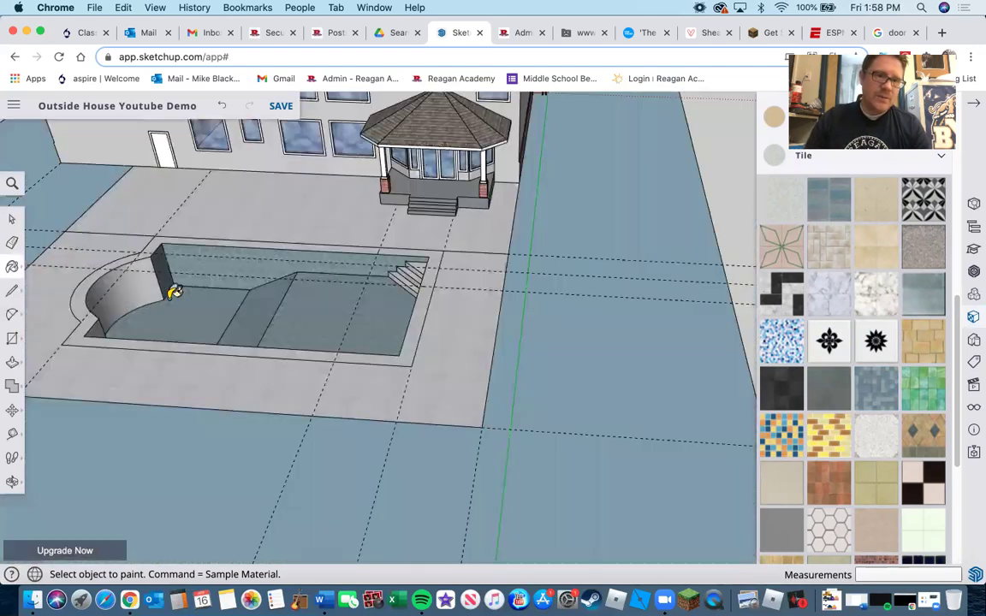
middle_click_drag(594, 357, 660, 389)
scroll(695, 372, "up", 5)
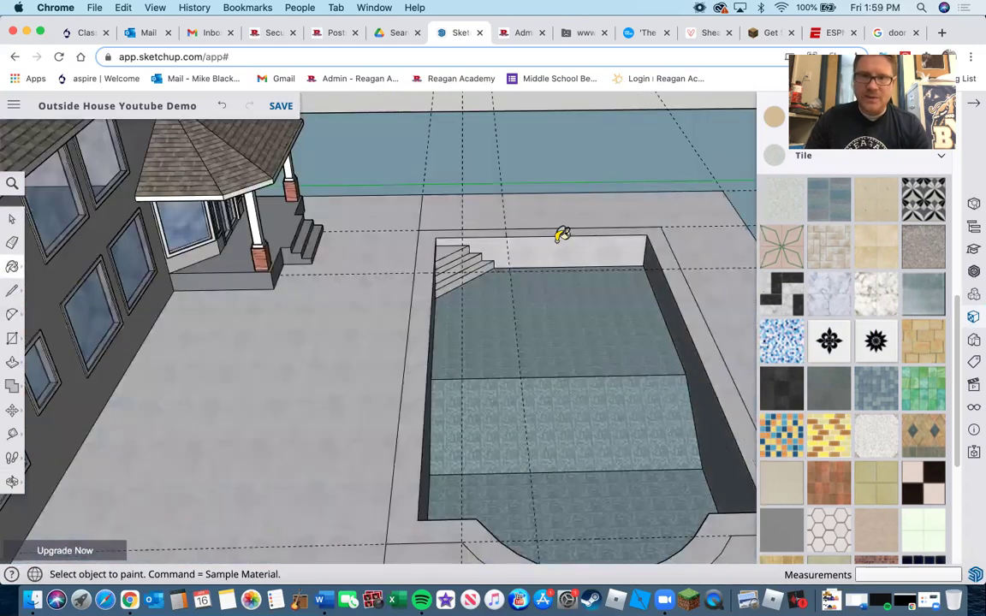
scroll(578, 257, "up", 4)
left_click(467, 257)
Paint all treads and risers of the diagonal corner steps with the blue-grey tile
scroll(393, 272, "up", 3)
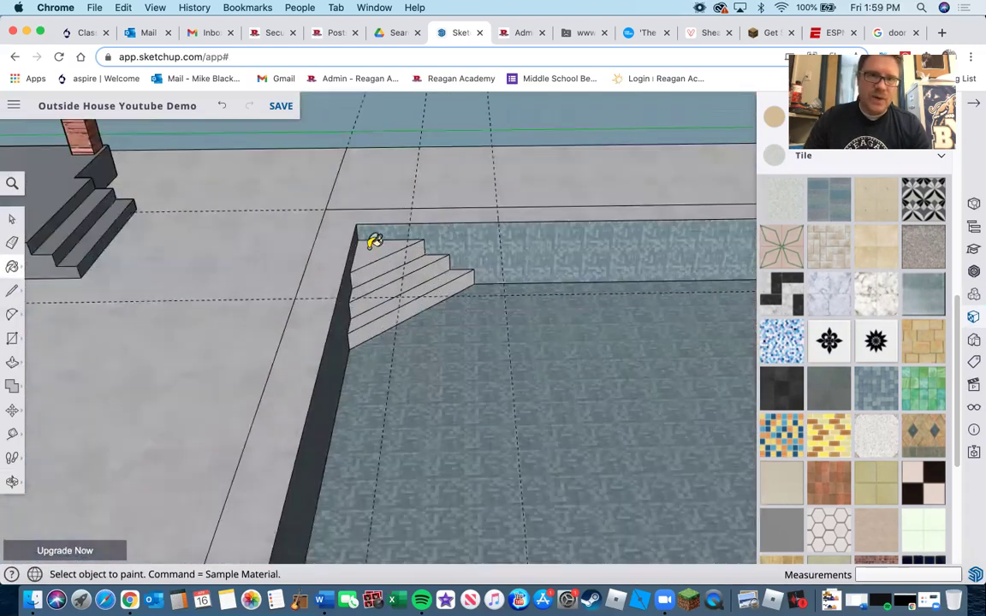
left_click(384, 274)
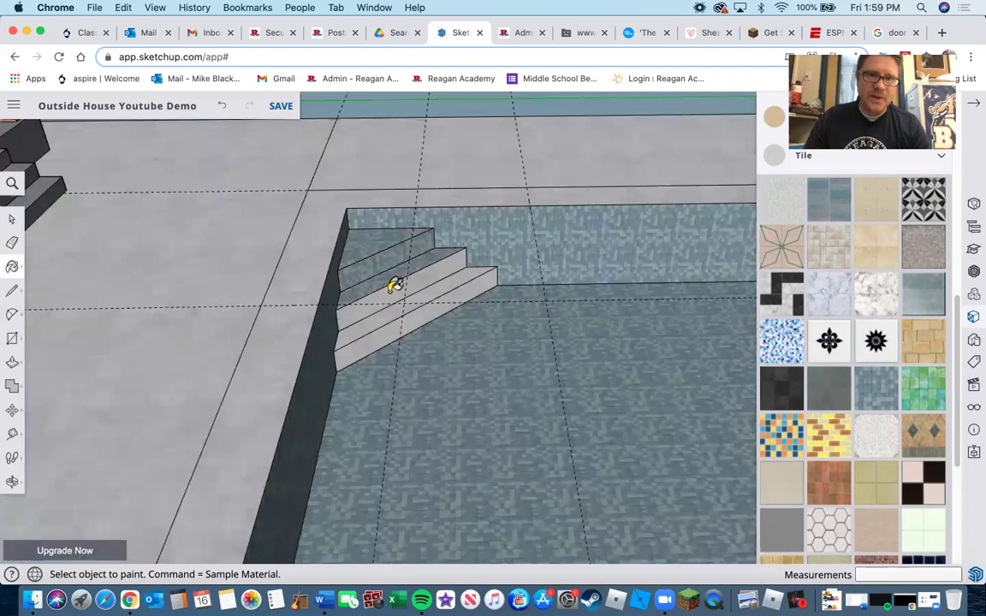
left_click(392, 298)
left_click(394, 314)
left_click(420, 302)
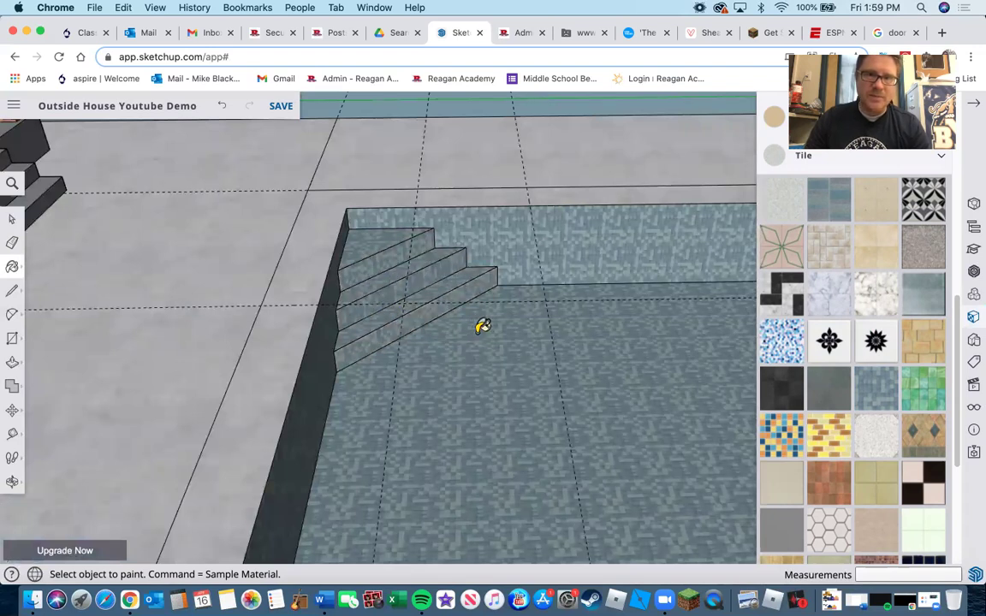
Close the pool opening with a 42' 4" line along its house-side top edge and paint the new face with the blue-grey tile
middle_click_drag(414, 370, 485, 362)
middle_click_drag(182, 329, 172, 425)
middle_click_drag(200, 361, 246, 304)
key("l")
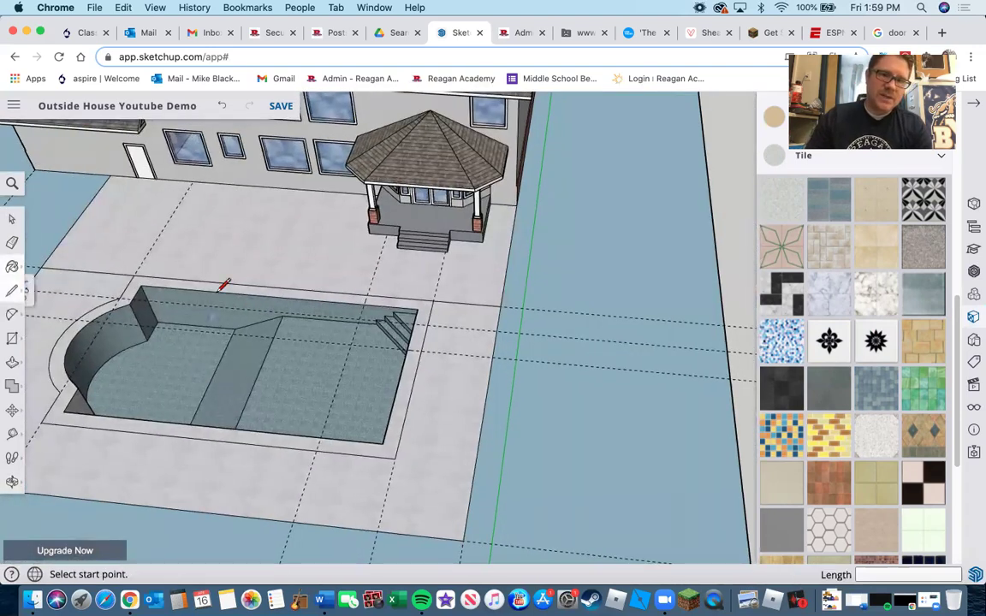
scroll(524, 313, "up", 3)
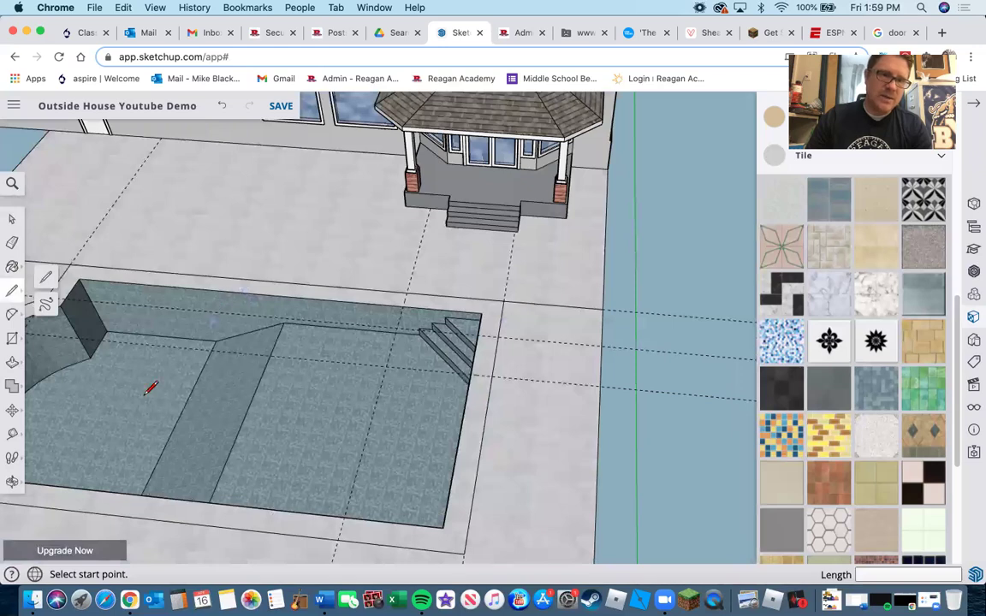
scroll(150, 388, "down", 3)
left_click(138, 297)
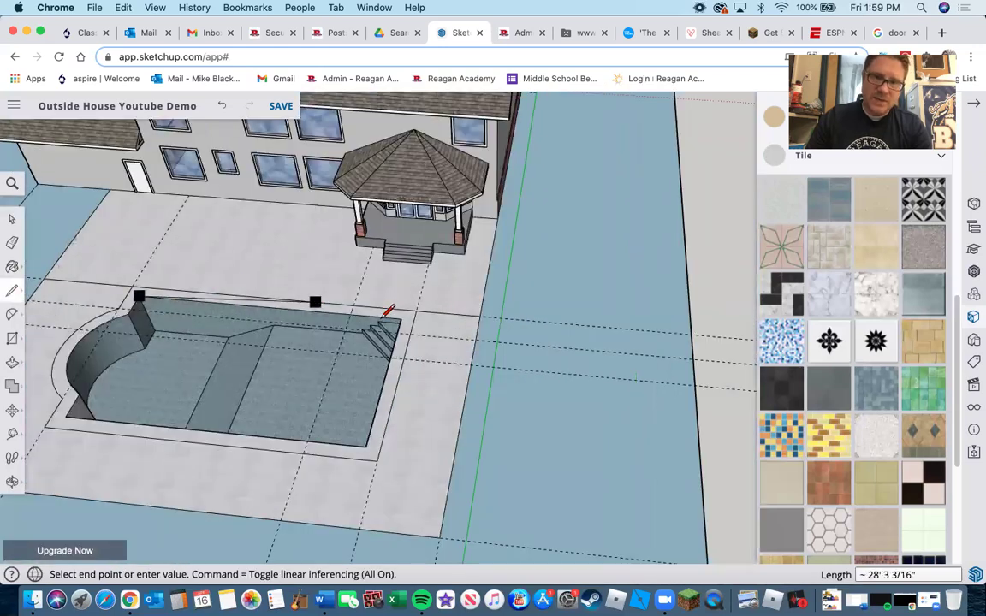
left_click(244, 339)
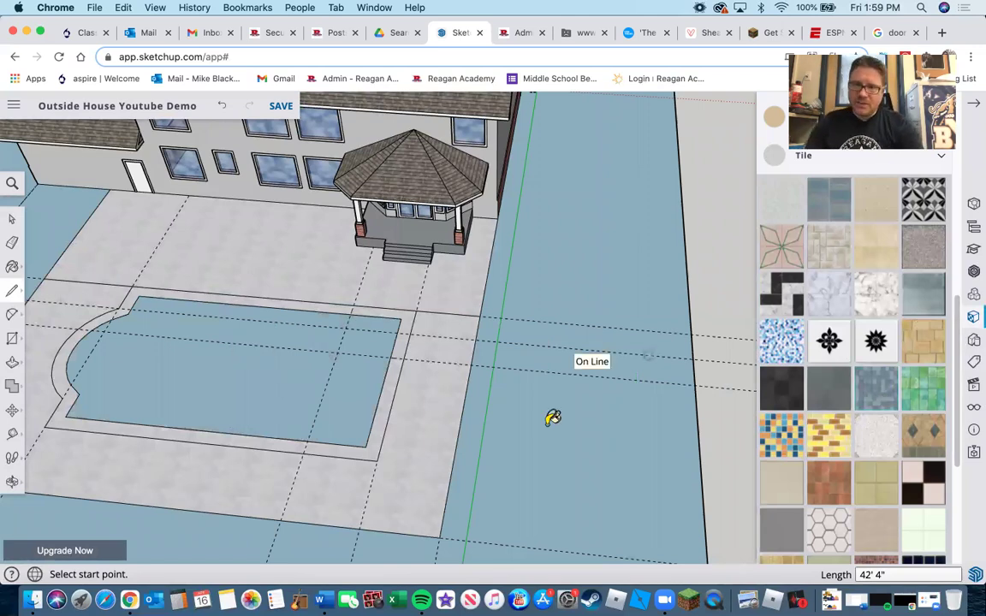
key("b")
left_click(320, 326)
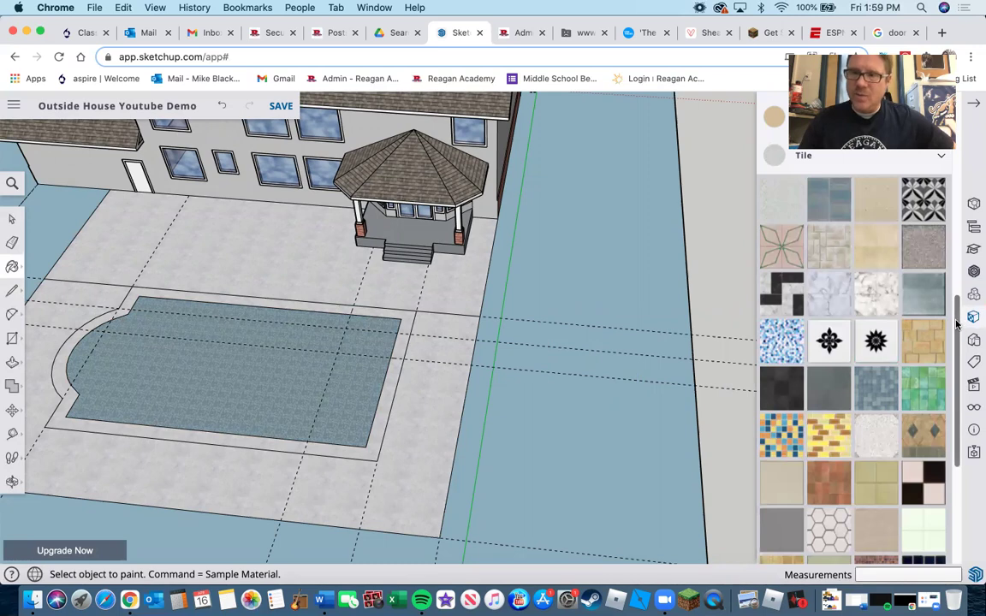
Expand the Water and Tile collections in the materials library to show their swatches
scroll(957, 180, "up", 5)
scroll(956, 223, "down", 4)
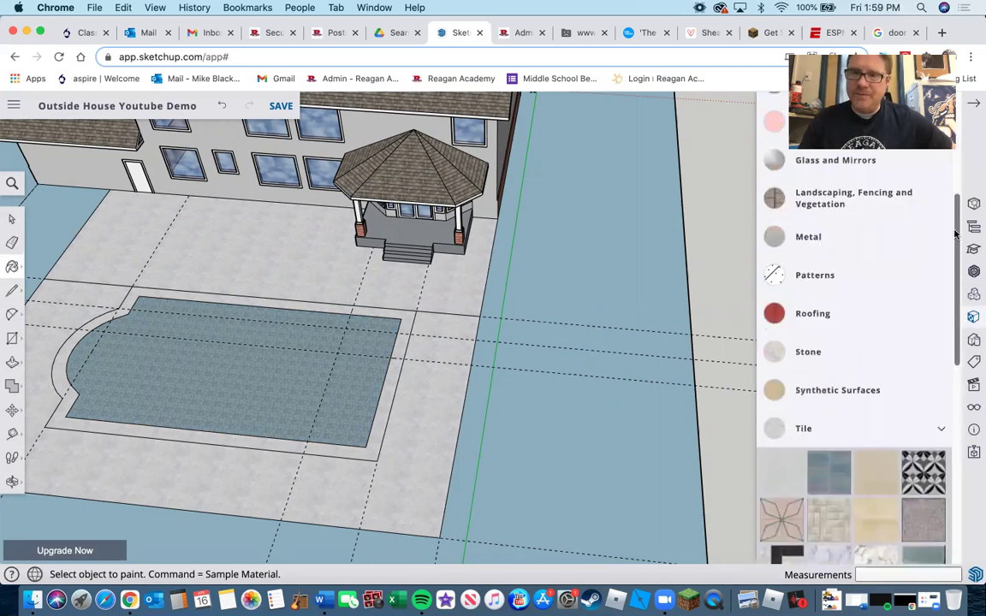
left_click(843, 428)
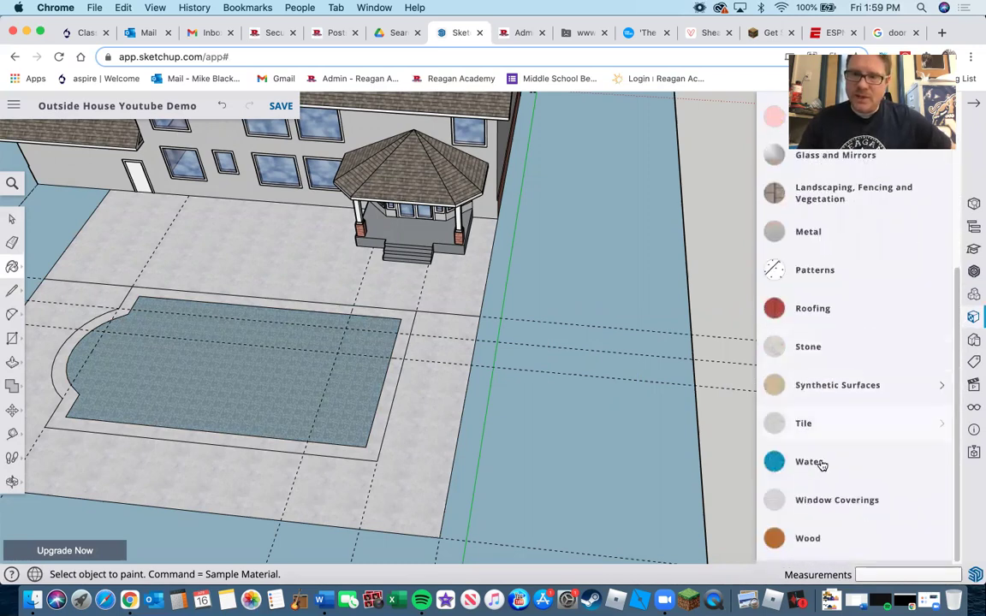
left_click(811, 463)
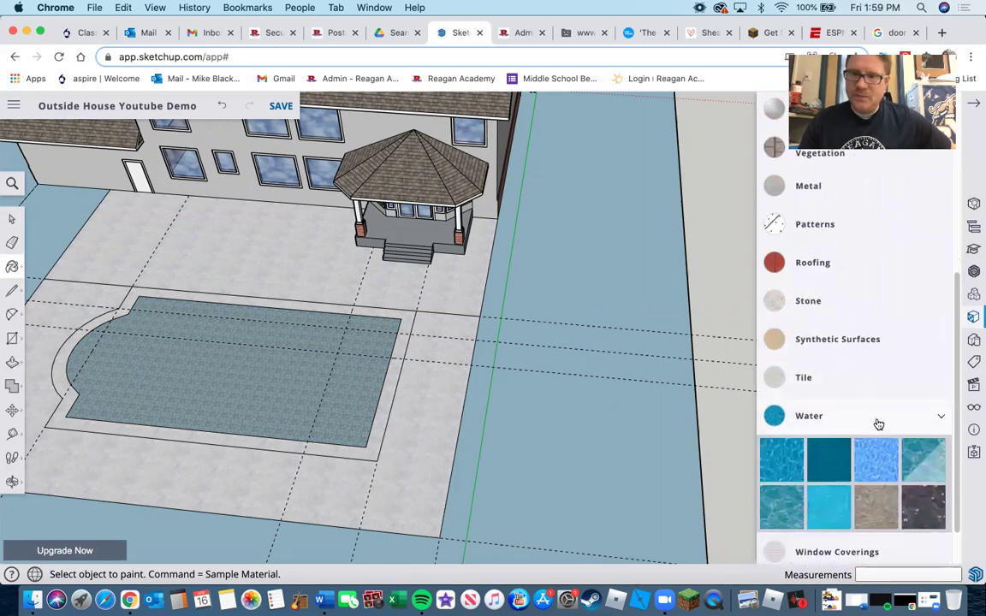
left_click(807, 377)
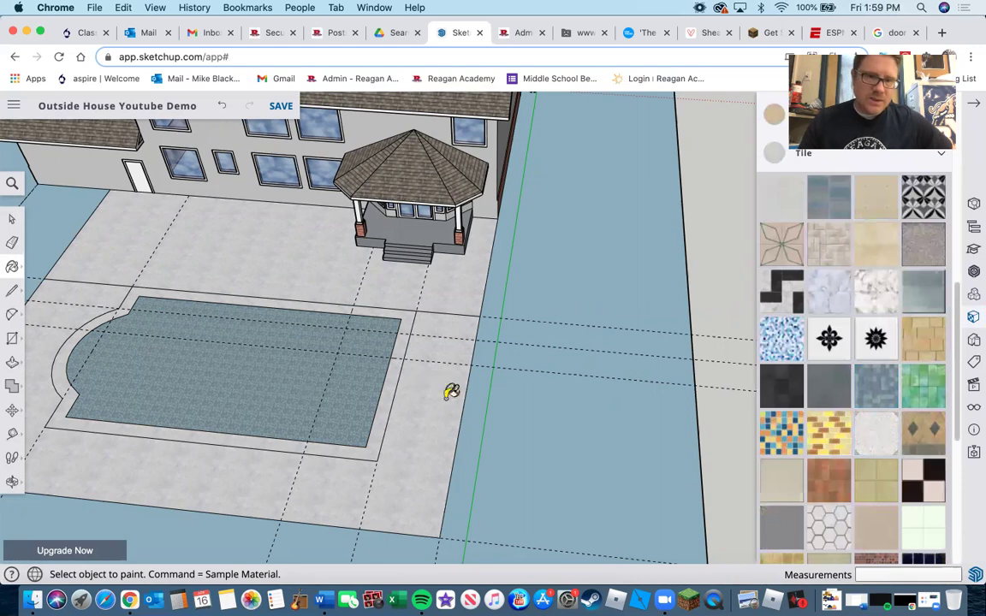
scroll(955, 374, "down", 1)
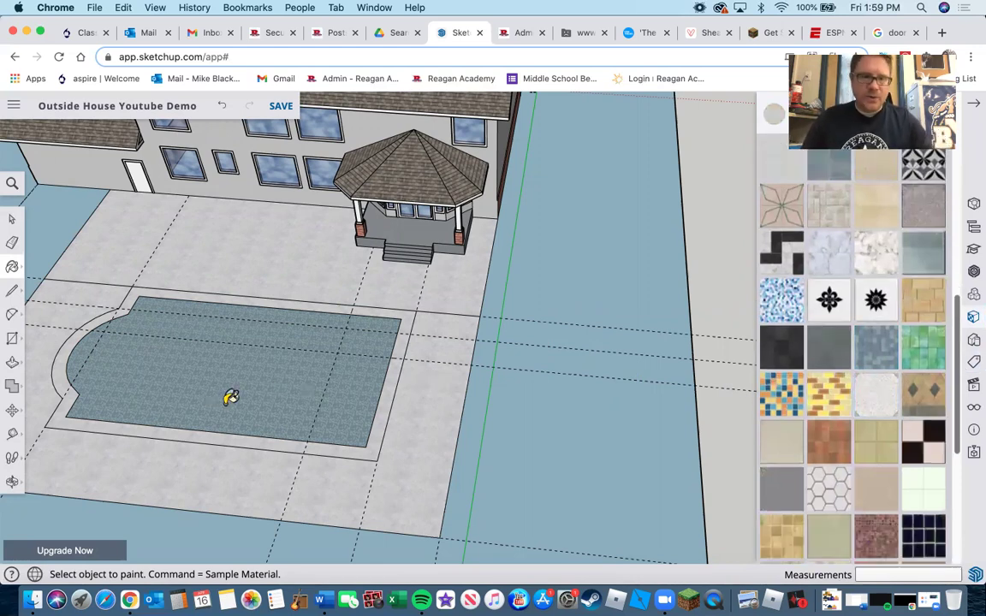
Push the pool's closed top surface down 4" below the surrounding border
key("p")
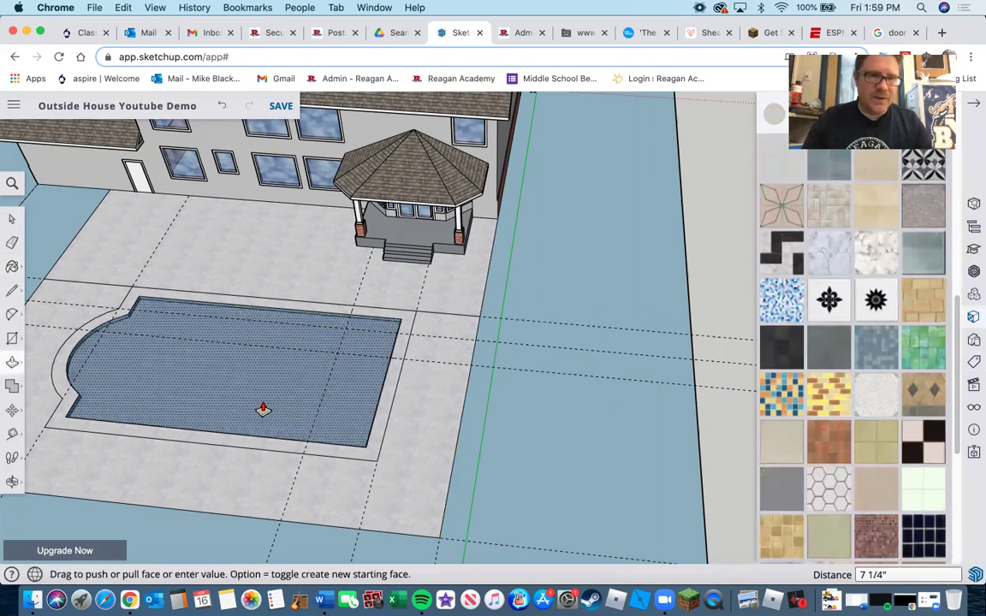
left_click(262, 409)
type("4")
key("Return")
scroll(385, 332, "up", 3)
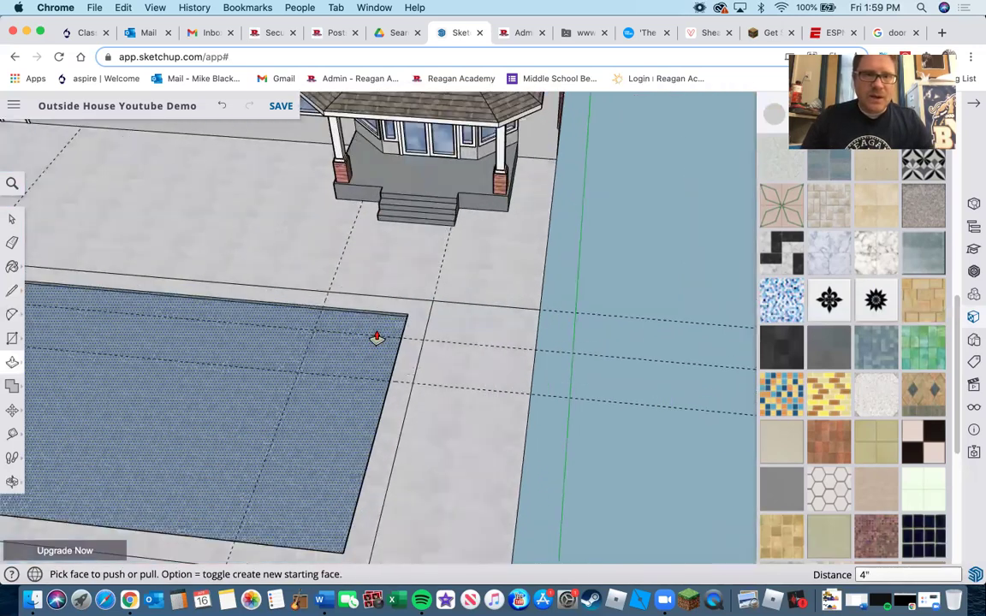
scroll(374, 339, "down", 2)
Paint the lowered pool surface with the semi-transparent teal pool water material from the Water collection
scroll(894, 374, "down", 8)
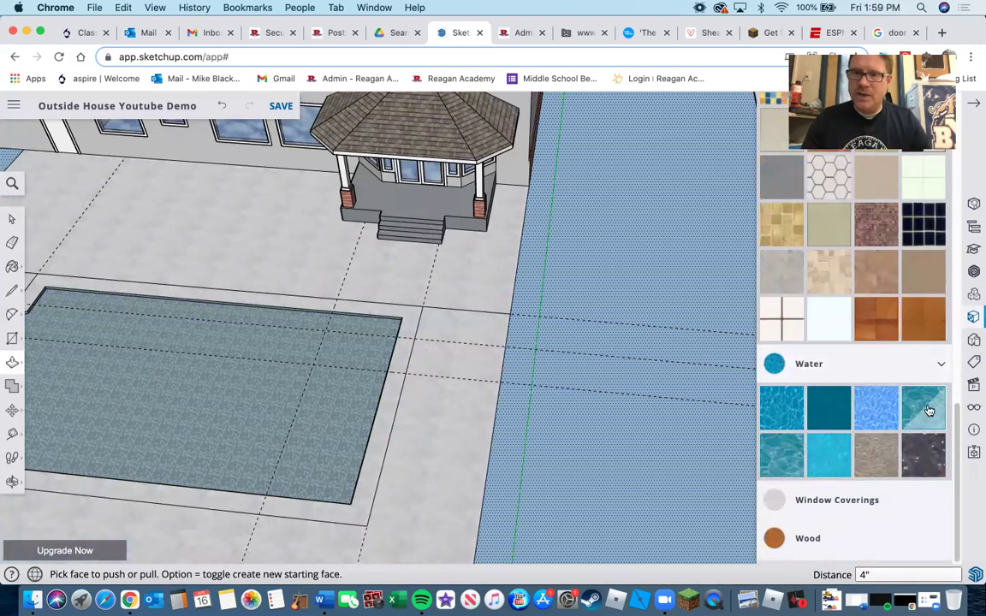
key("b")
left_click(214, 414)
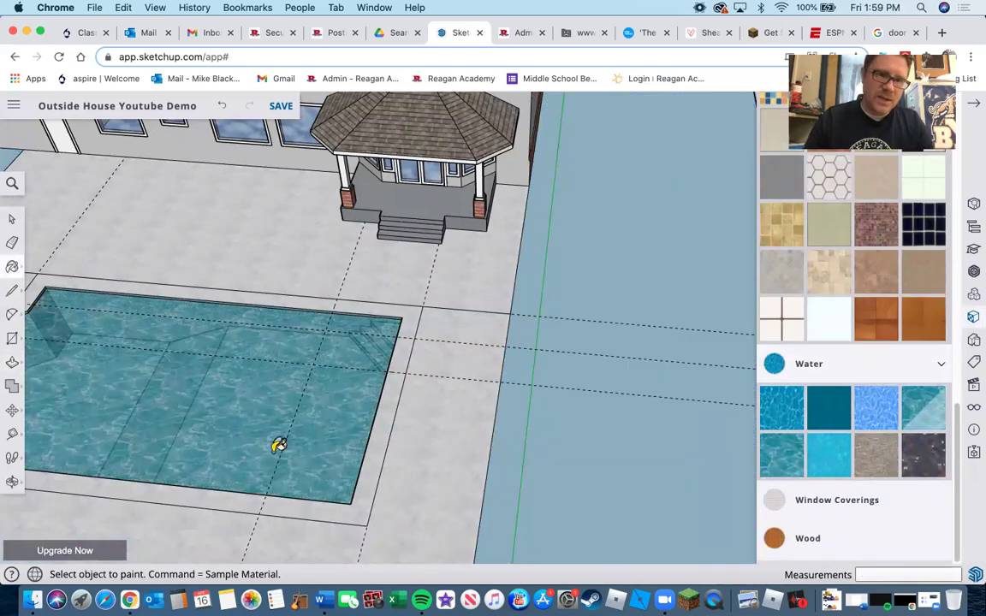
Paint the border strip around the pool with the beige mixed-size stone tile
scroll(238, 441, "up", 1)
scroll(367, 394, "up", 1)
mouse_move(367, 394)
middle_mouse_down()
mouse_move(524, 335)
mouse_move(216, 410)
mouse_move(273, 383)
middle_mouse_up()
scroll(273, 382, "down", 4)
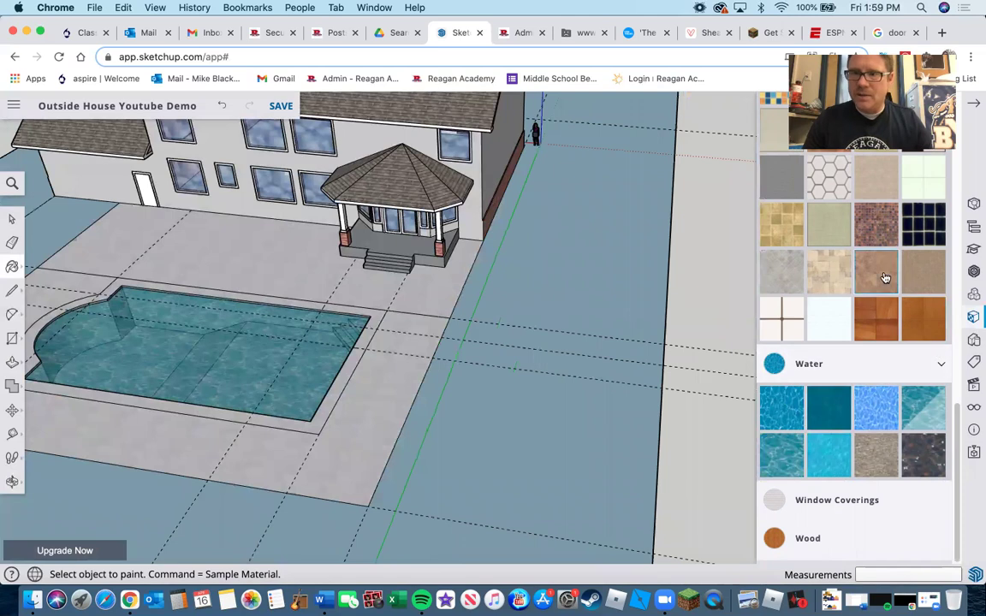
left_click(840, 277)
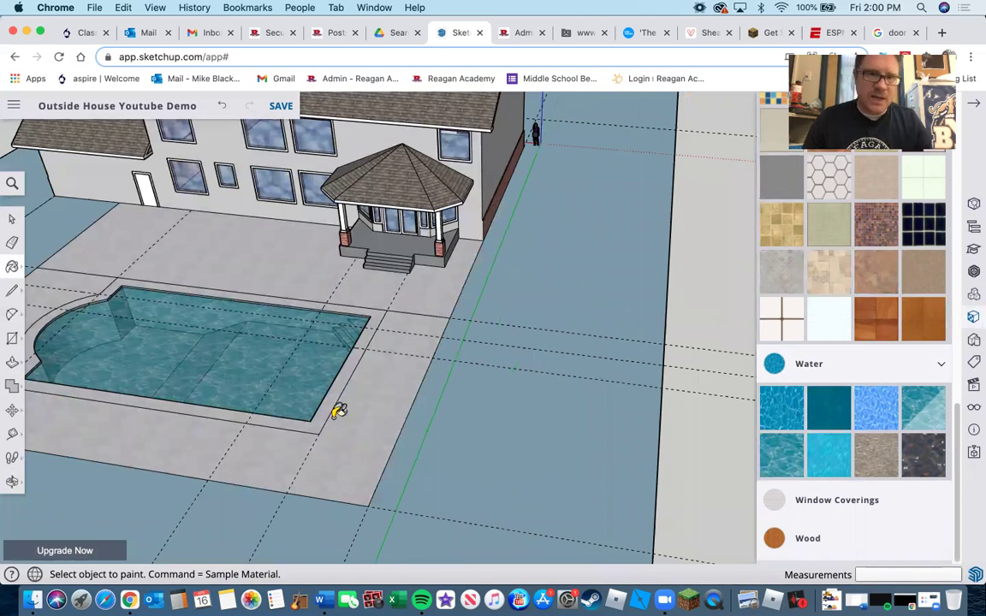
left_click(332, 411)
Raise the tiled border around the pool 1" above the concrete deck with Push/Pull
scroll(332, 407, "up", 2)
scroll(328, 398, "up", 5)
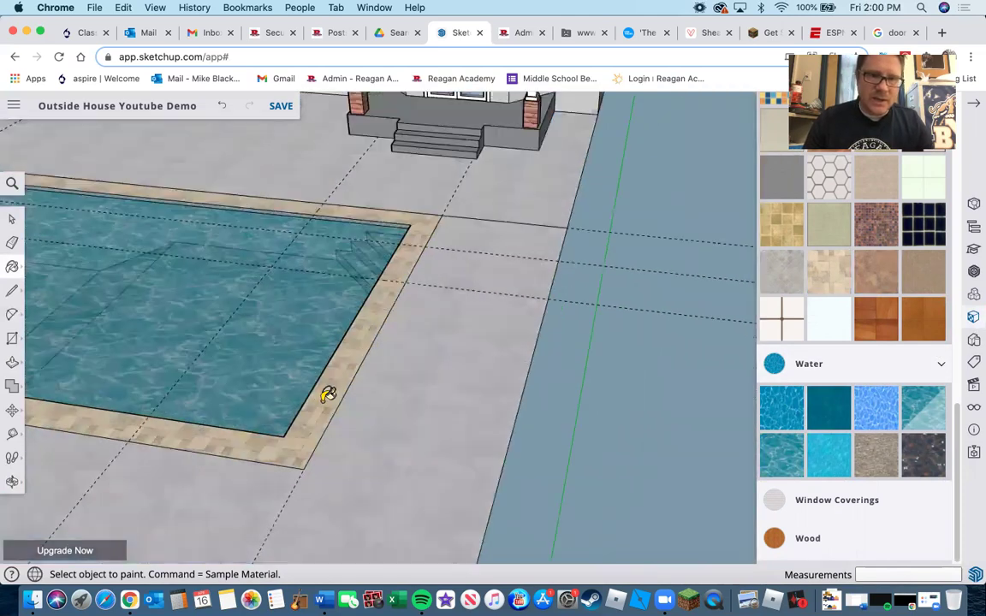
key("p")
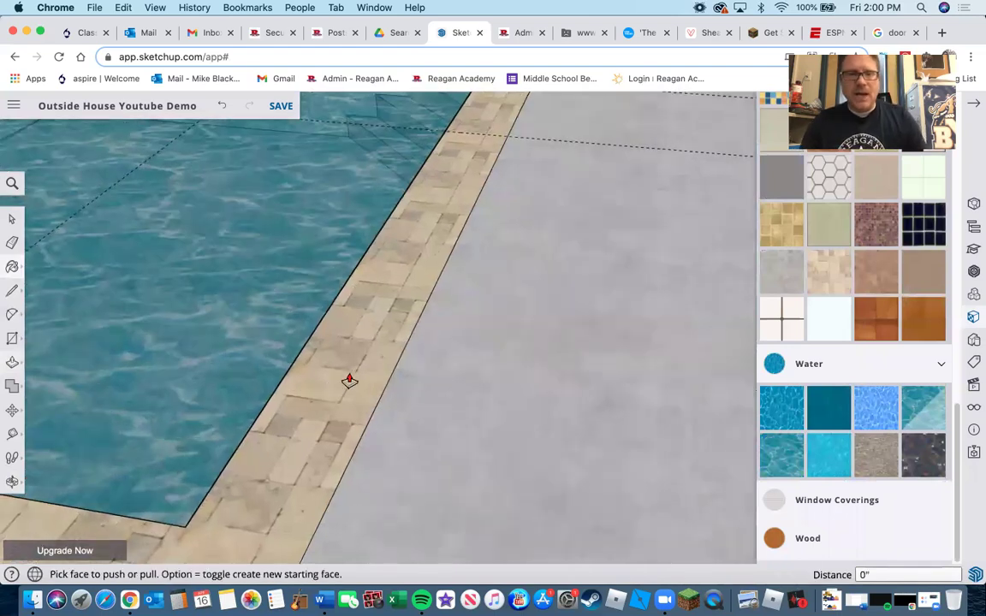
left_click(348, 377)
left_click(352, 370)
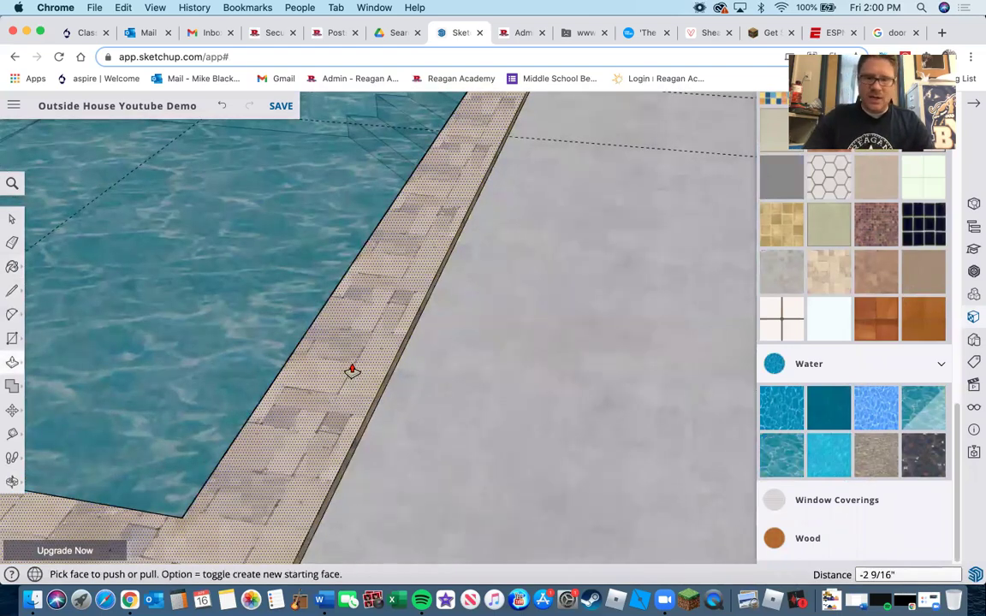
left_click(352, 370)
scroll(348, 367, "down", 2)
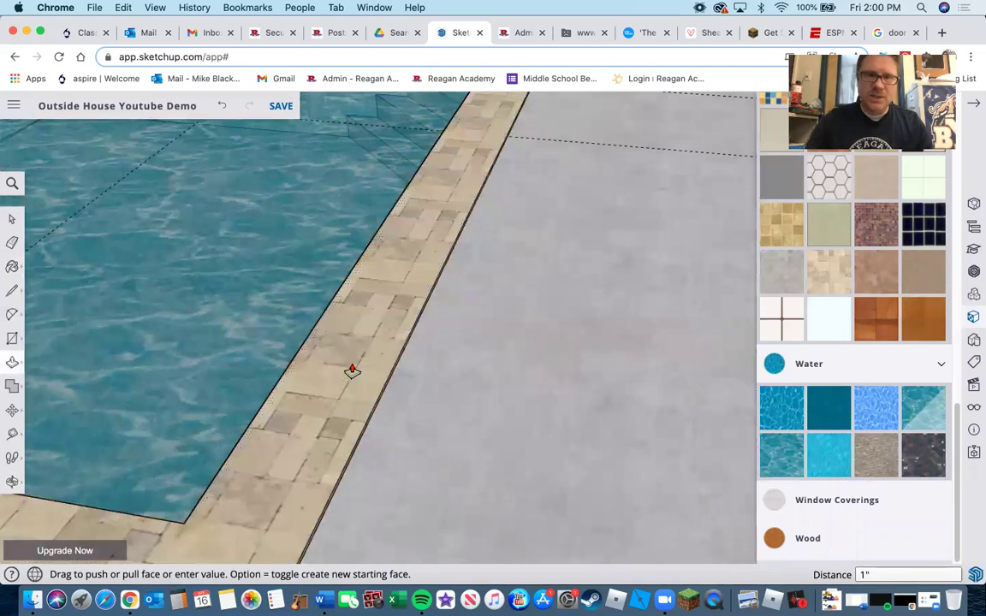
left_click(453, 374)
Paint the ground around the house and pool deck with the dark green grass from Landscaping, Fencing and Vegetation
scroll(439, 370, "down", 2)
middle_click_drag(440, 370, 427, 413)
scroll(488, 451, "down", 3)
scroll(488, 451, "down", 6)
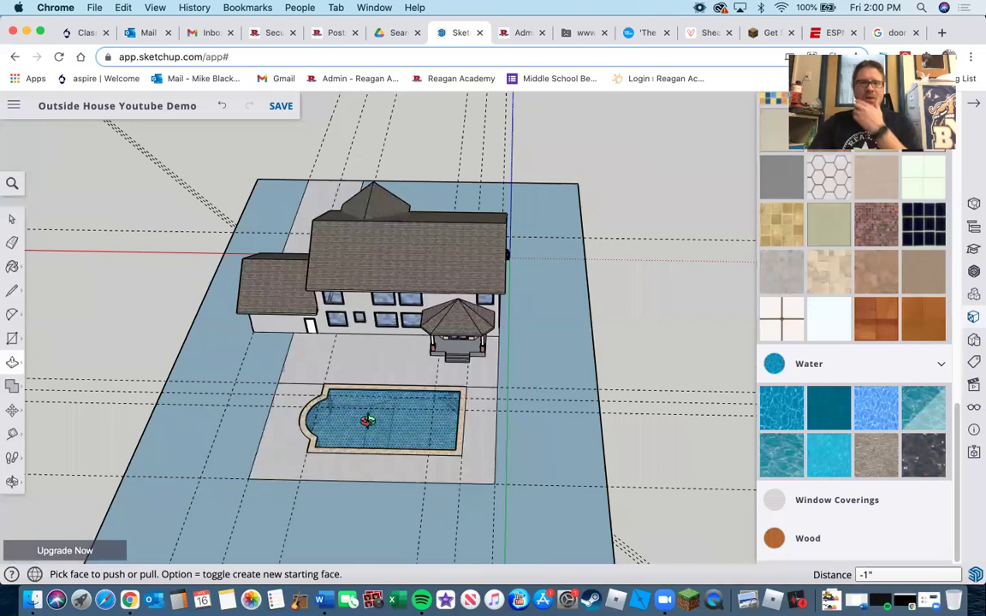
middle_click_drag(365, 418, 370, 428)
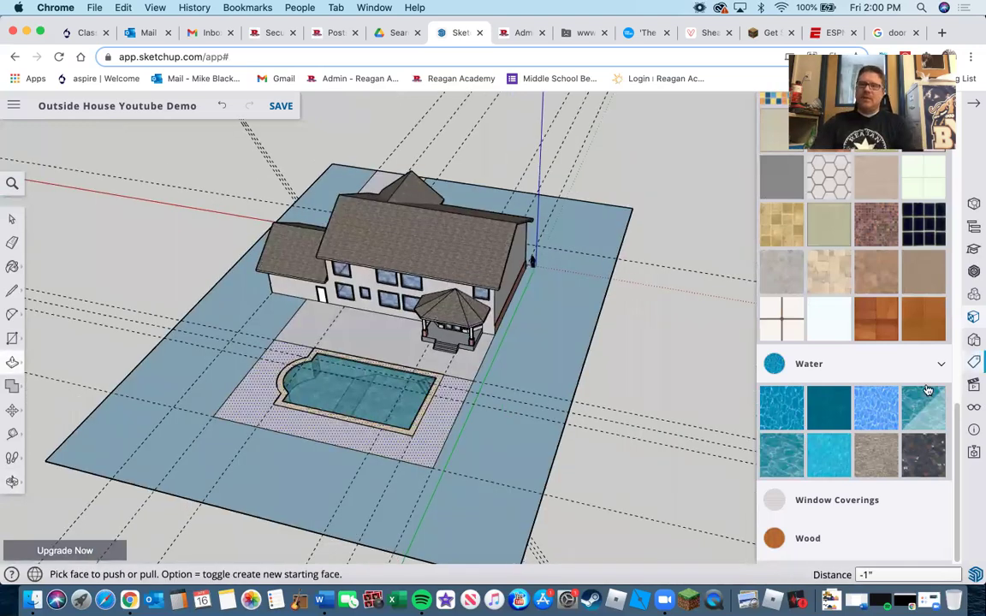
scroll(941, 330, "up", 10)
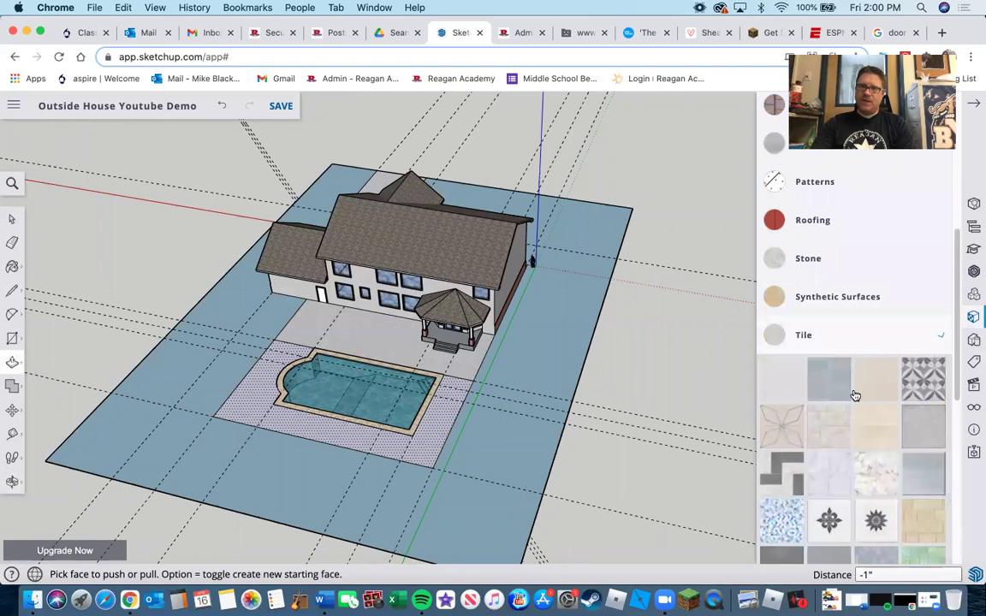
left_click(854, 336)
scroll(845, 214, "up", 1)
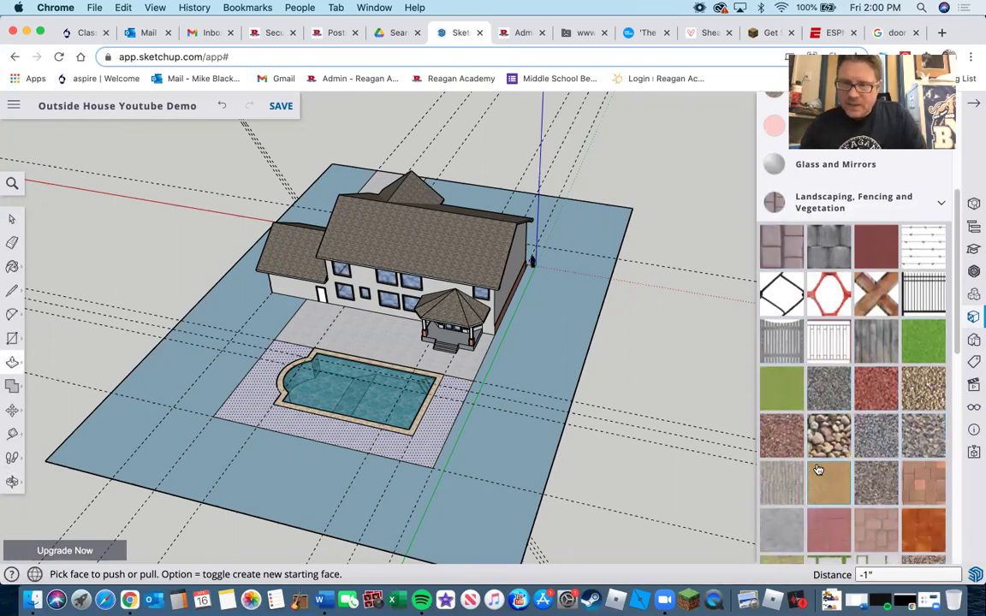
scroll(847, 470, "down", 5)
left_click(854, 493)
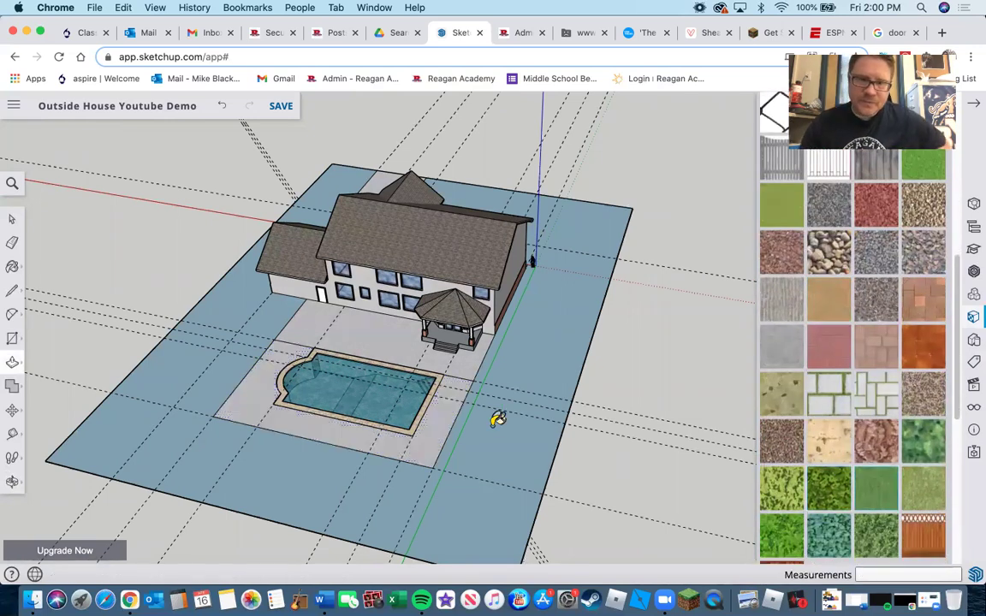
left_click(481, 461)
Paint the garden bed beside the front steps with the lighter tan pebble material
scroll(482, 460, "up", 6)
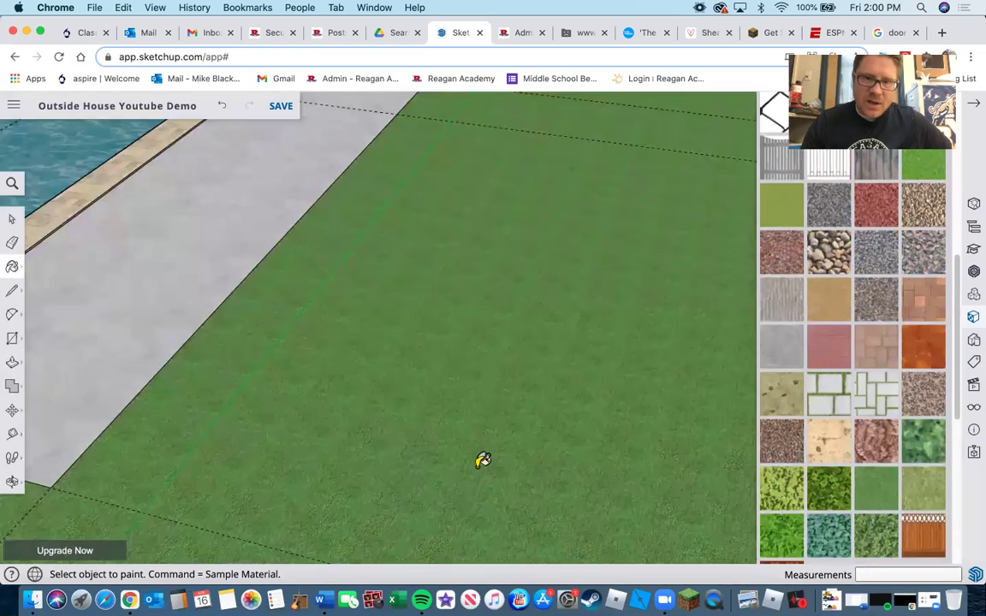
scroll(438, 422, "down", 3)
scroll(438, 422, "down", 4)
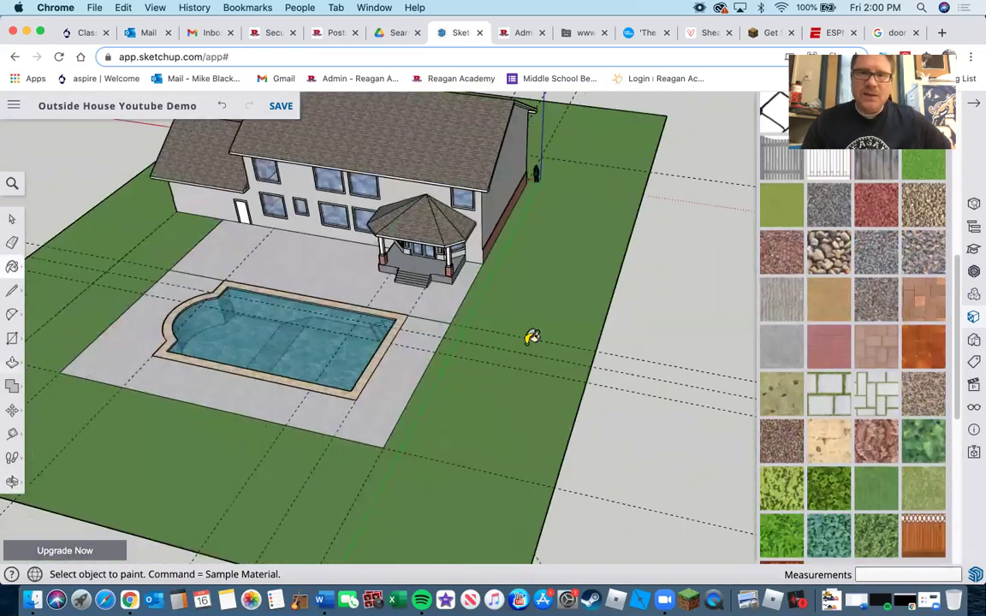
mouse_move(596, 258)
middle_mouse_down()
mouse_move(527, 281)
mouse_move(444, 281)
mouse_move(631, 363)
mouse_move(679, 414)
middle_mouse_up()
scroll(679, 414, "down", 5)
middle_click_drag(465, 383, 654, 439)
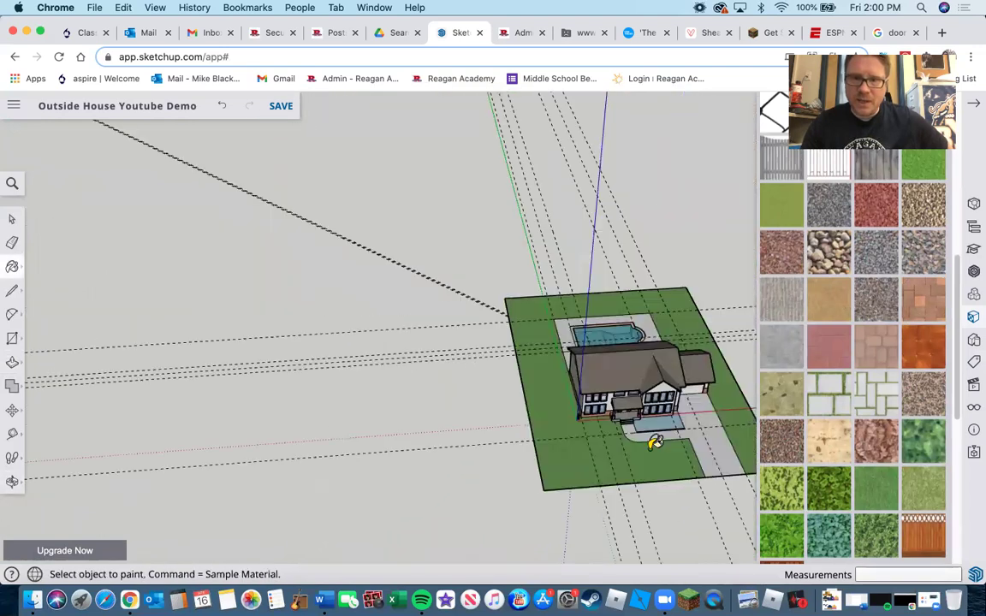
scroll(658, 419, "up", 8)
scroll(873, 340, "down", 3)
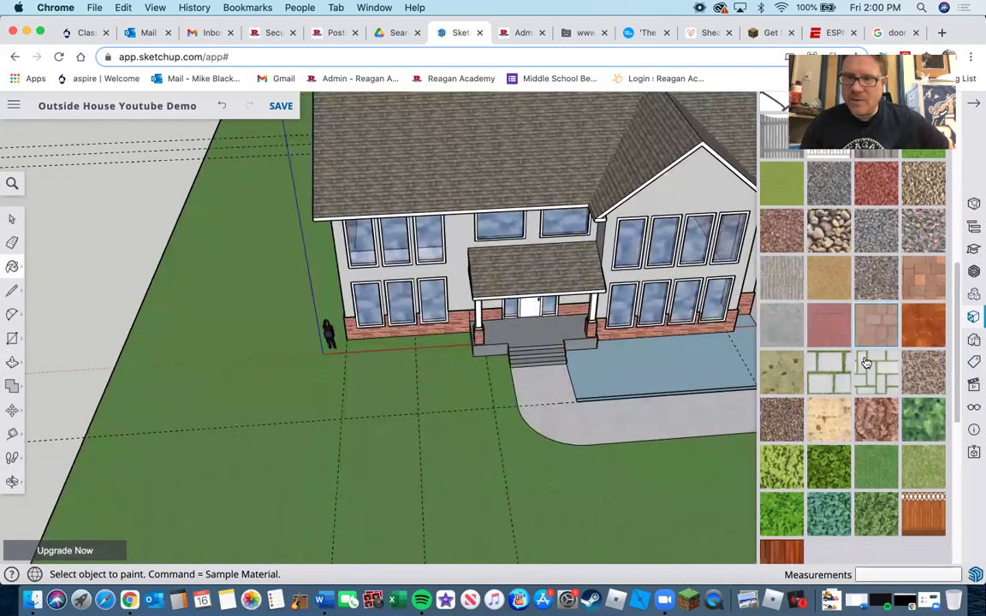
left_click(881, 335)
left_click(659, 378)
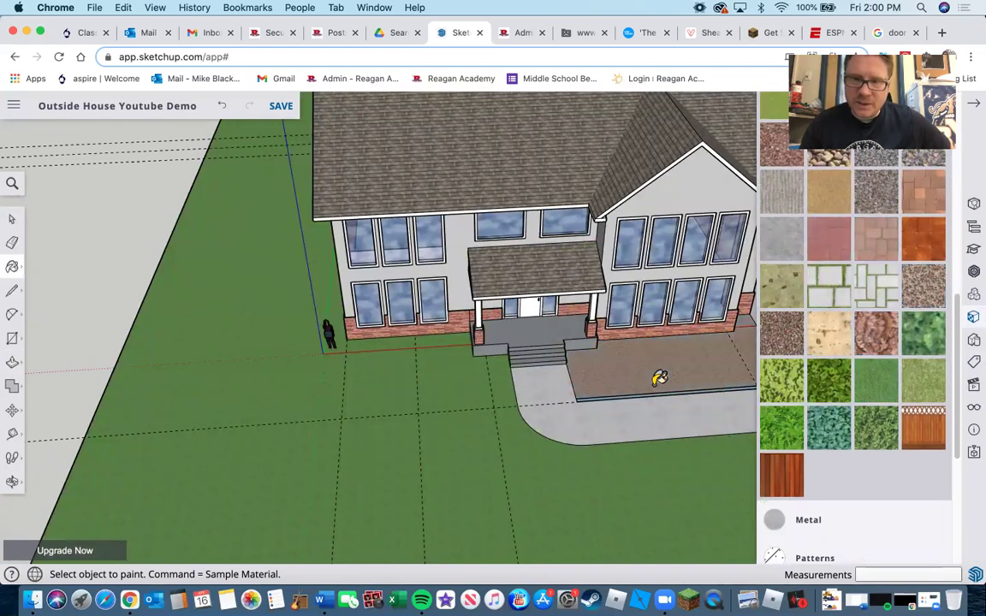
Repaint the front garden bed with the darker Small Aggregate gravel material
scroll(658, 378, "up", 10)
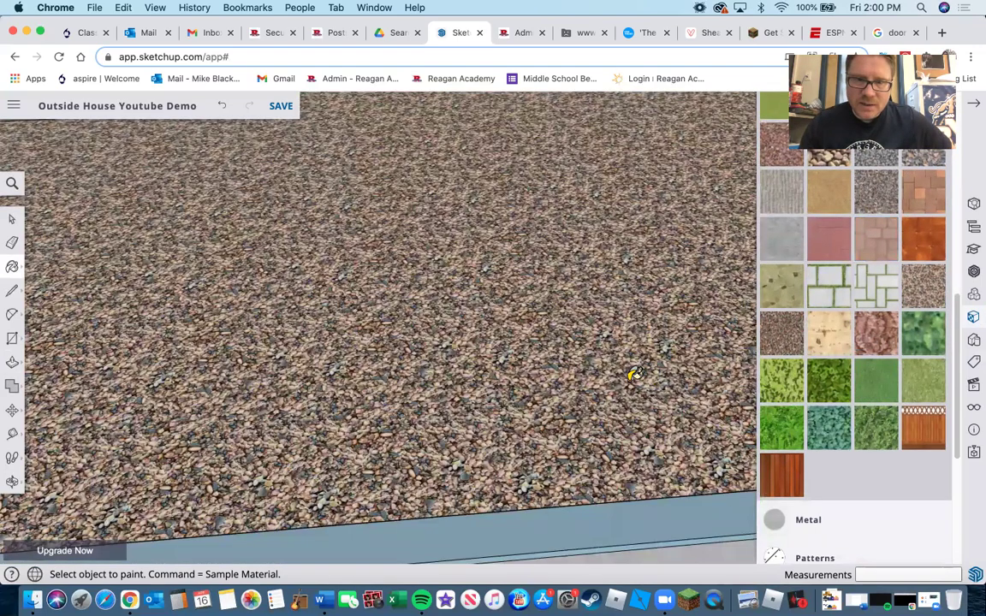
scroll(631, 374, "down", 8)
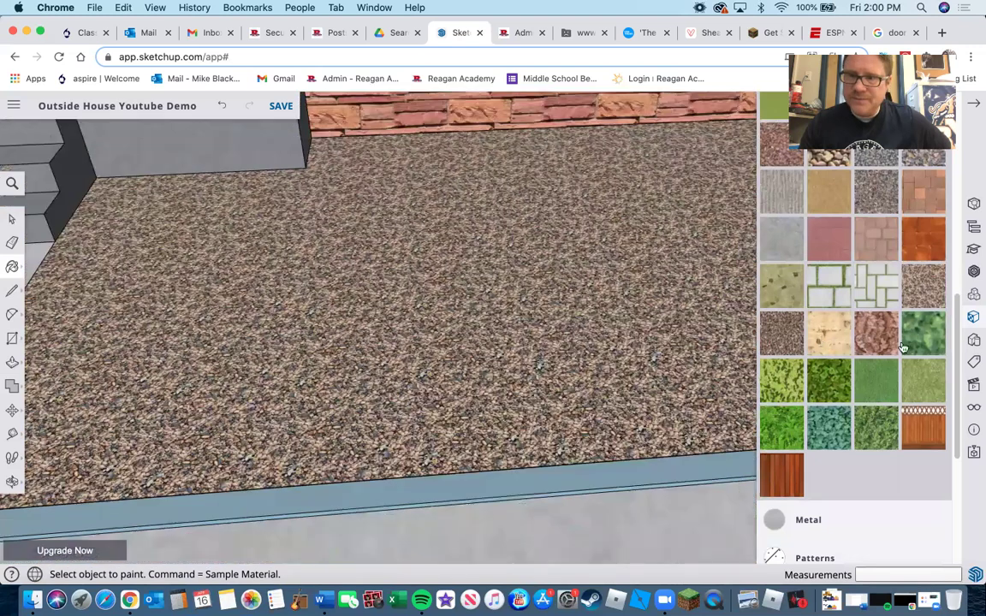
left_click(806, 355)
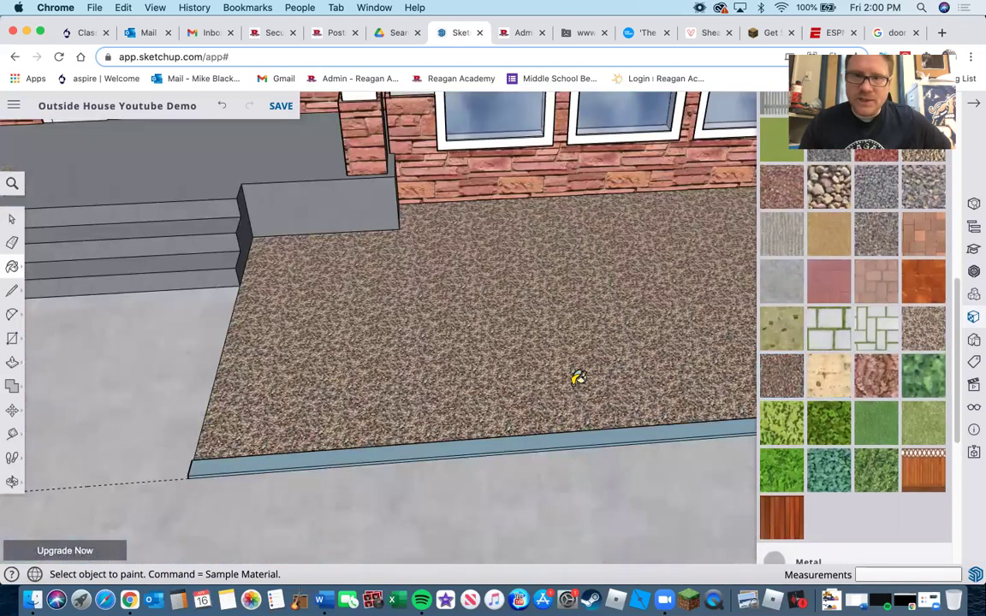
left_click(505, 385)
Search 3D Warehouse from the Components library for "pine tree" and browse the results
scroll(496, 381, "down", 2)
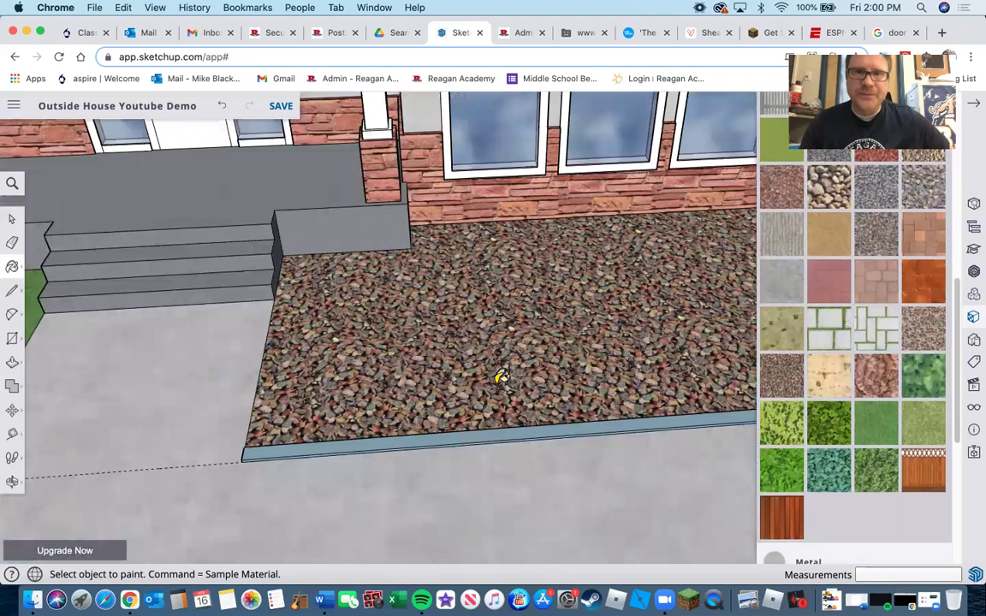
scroll(501, 381, "down", 10)
middle_click_drag(565, 420, 523, 404)
scroll(523, 404, "down", 5)
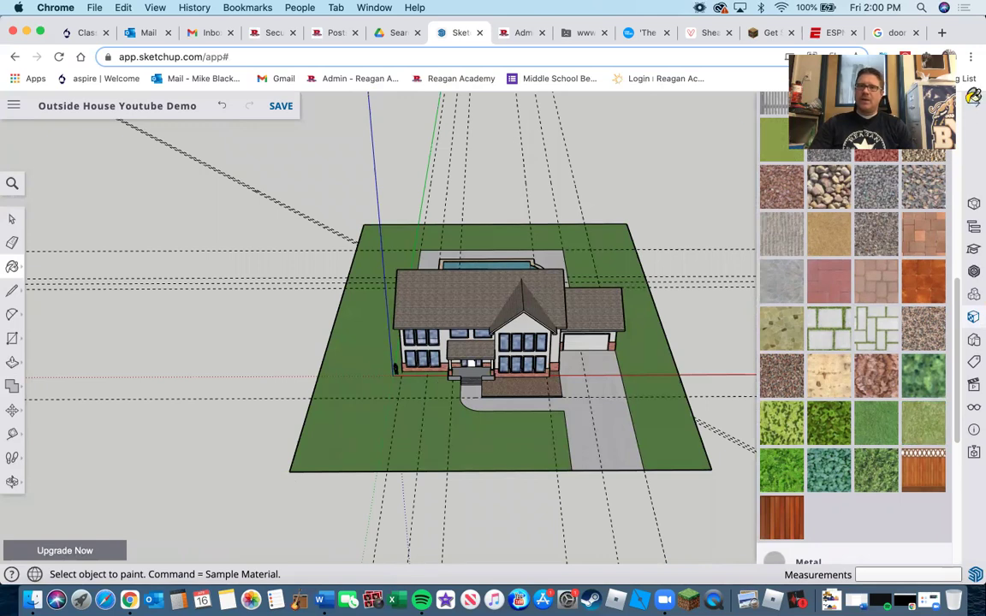
left_click(972, 95)
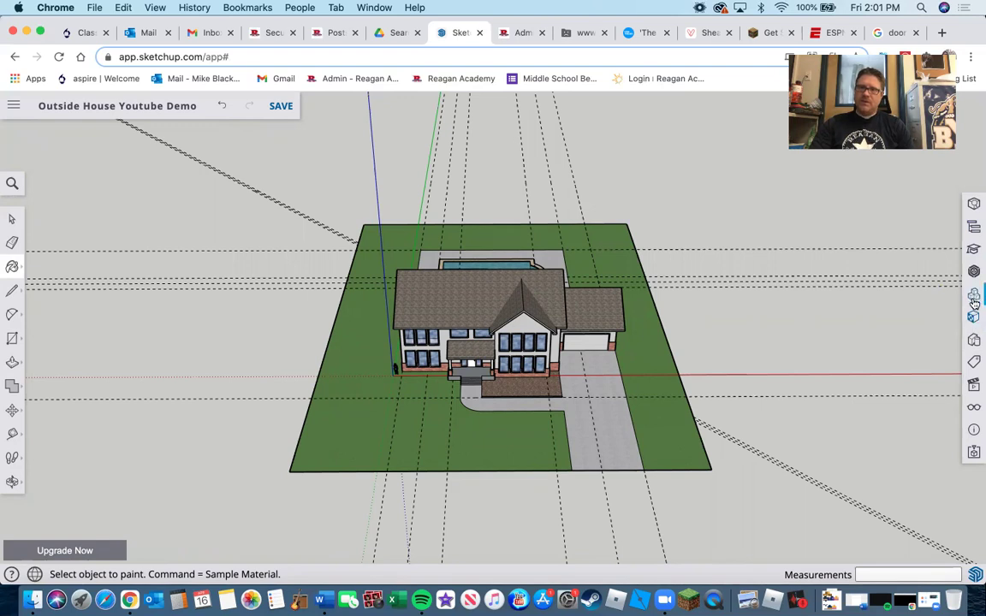
left_click(974, 296)
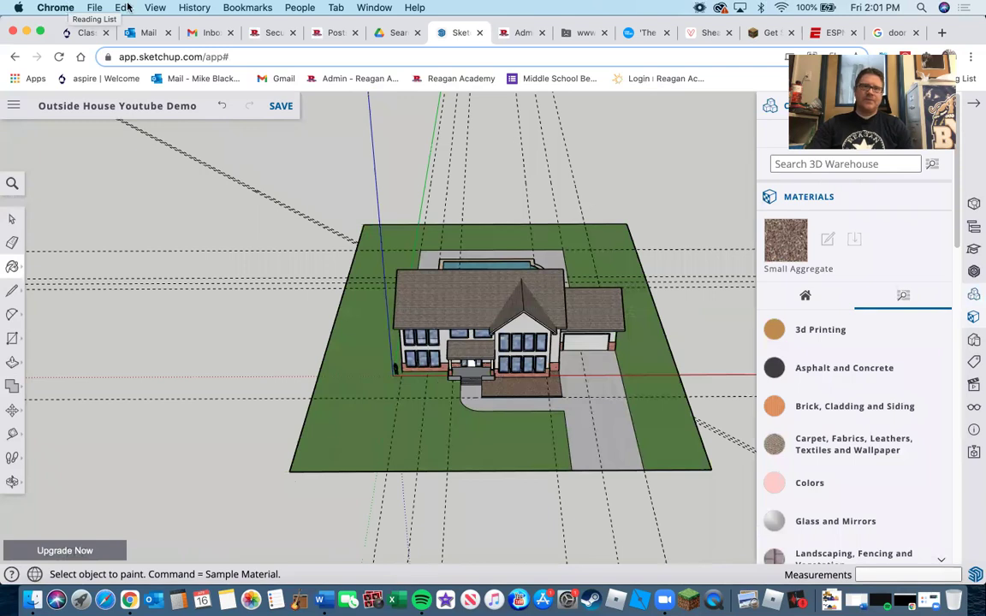
left_click(806, 163)
type("pine tree")
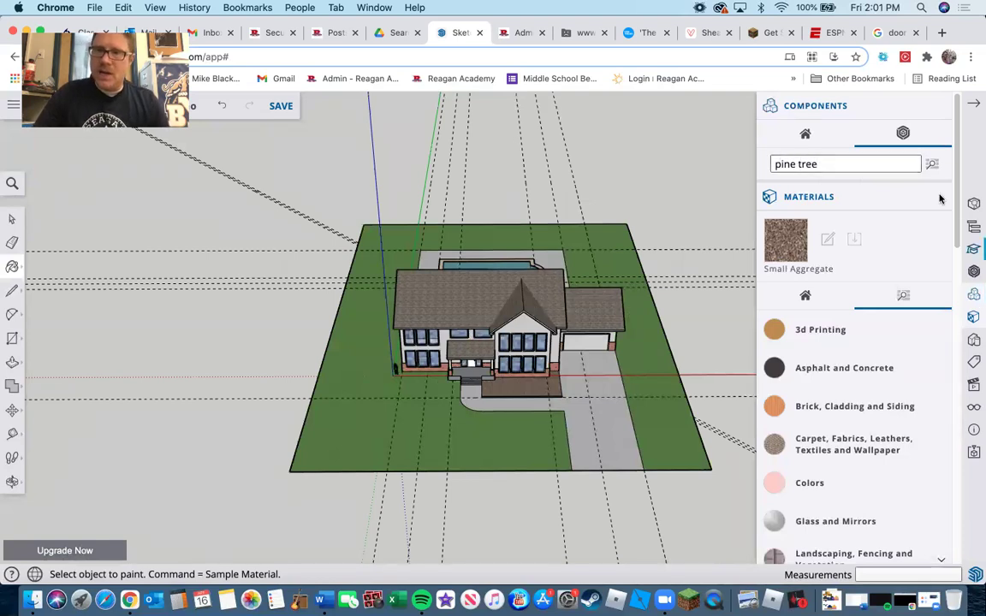
left_click(932, 163)
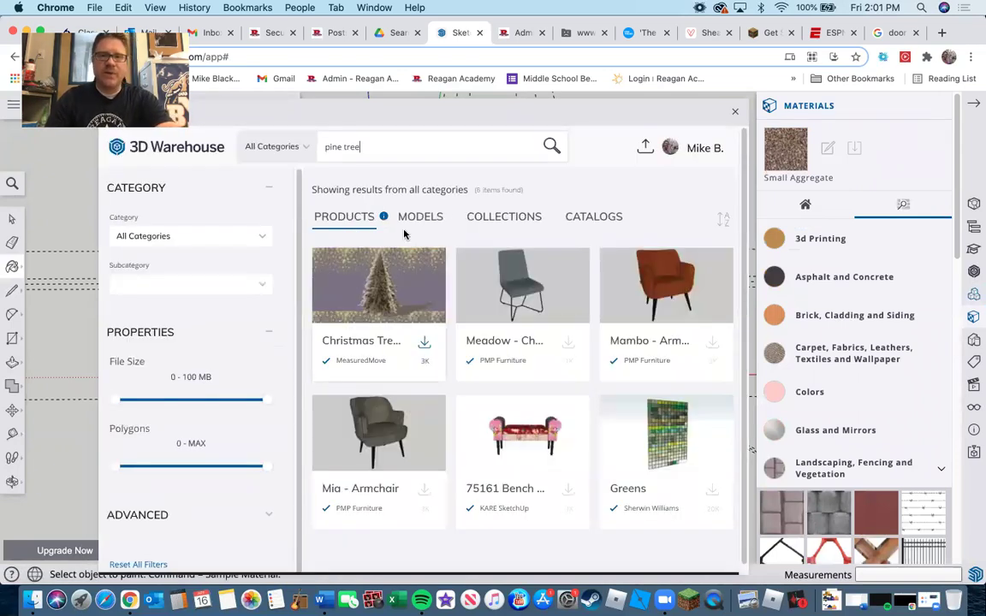
scroll(400, 271, "down", 1)
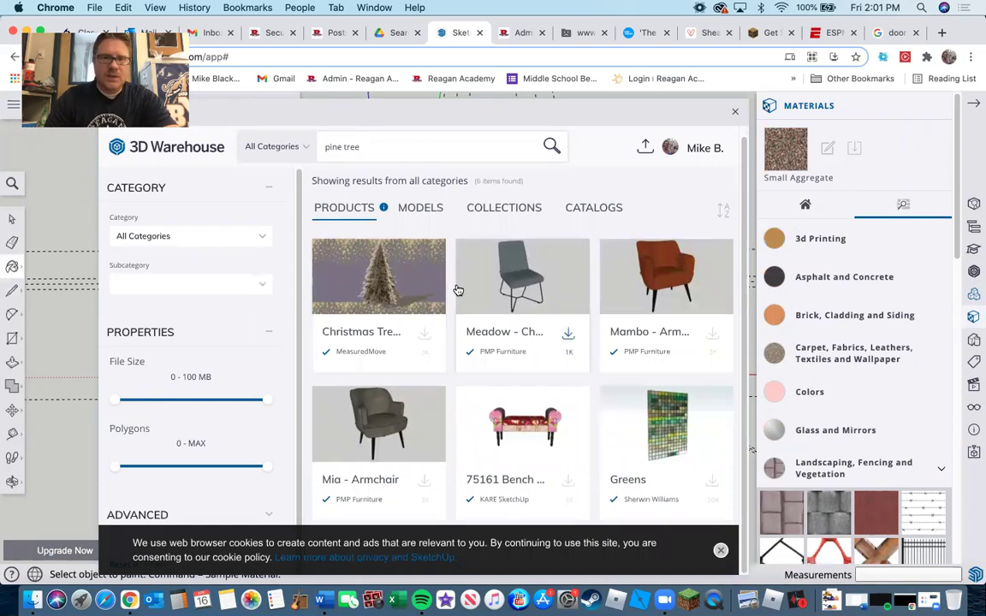
Search 3D Warehouse for "tree" instead of "pine tree" and browse the product results for a suitable tree
scroll(566, 352, "up", 1)
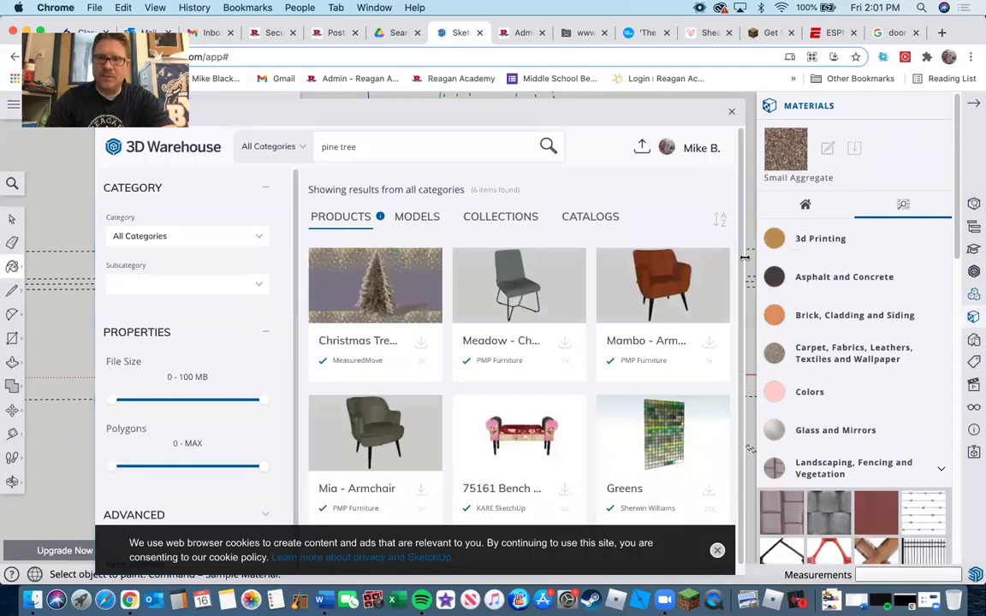
scroll(741, 293, "down", 1)
scroll(738, 235, "up", 1)
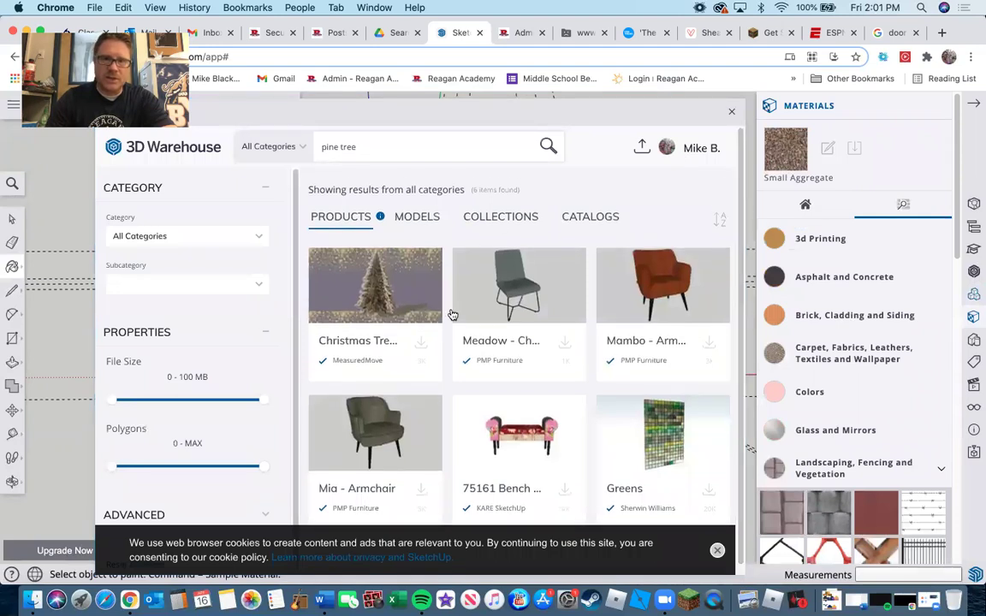
scroll(407, 286, "down", 1)
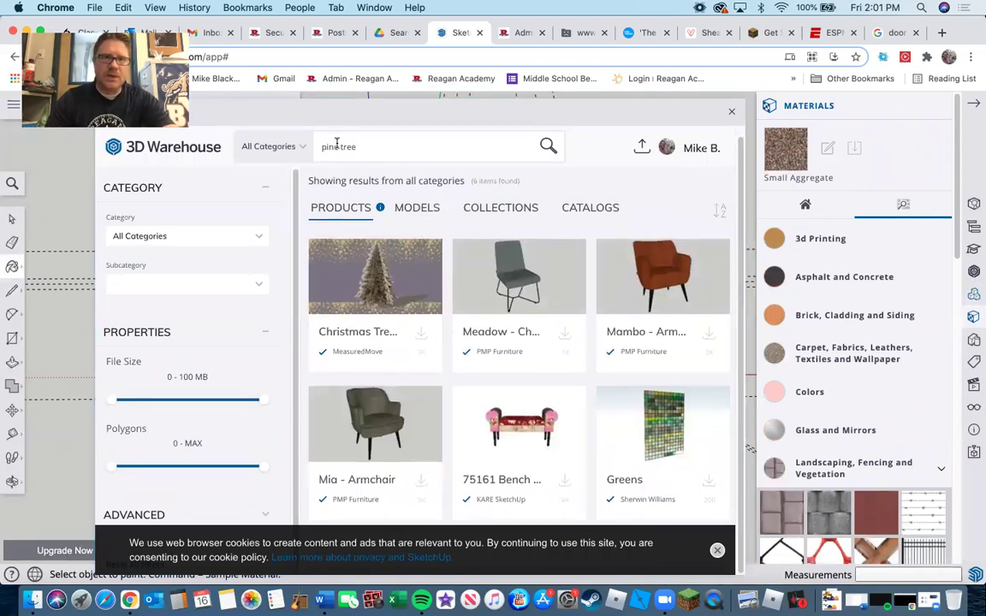
left_click_drag(338, 145, 308, 149)
key("BackSpace")
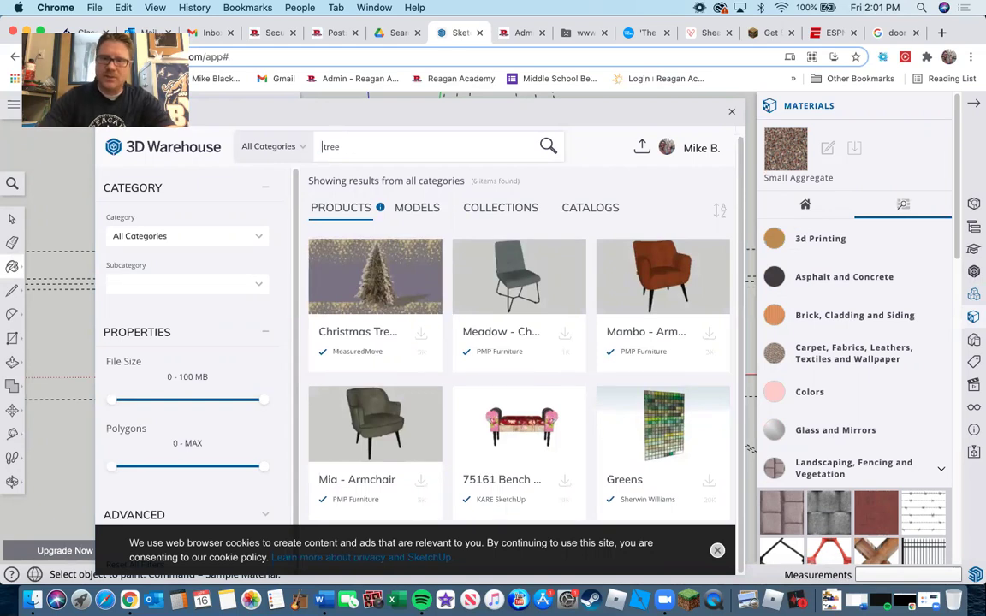
key("Return")
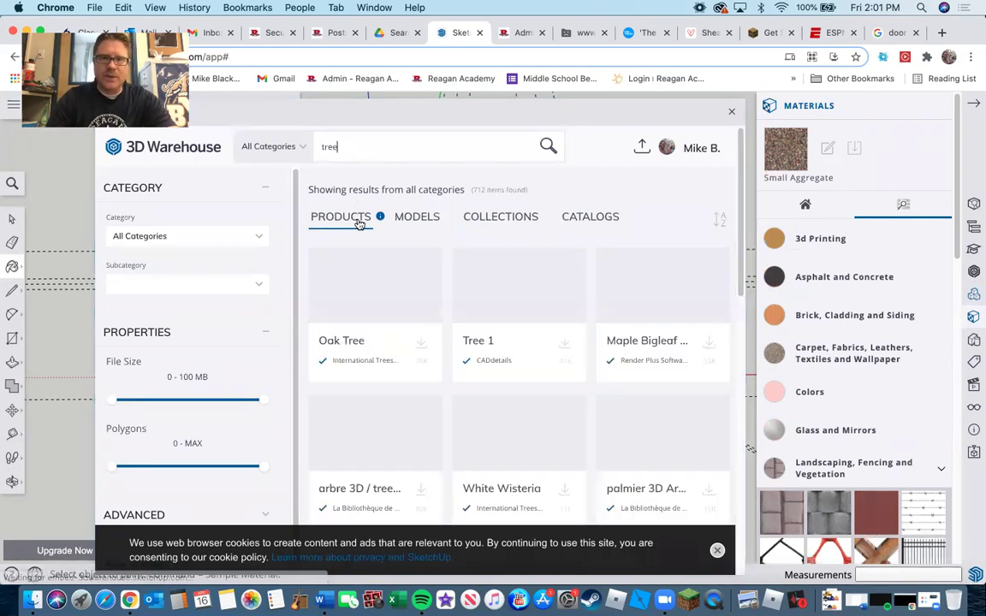
scroll(416, 291, "down", 3)
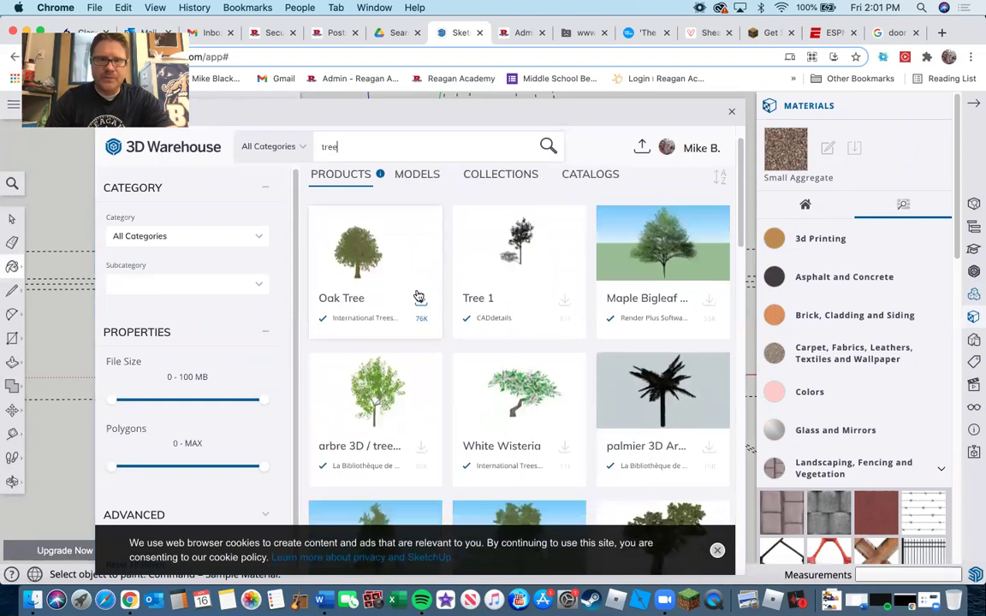
scroll(416, 294, "down", 5)
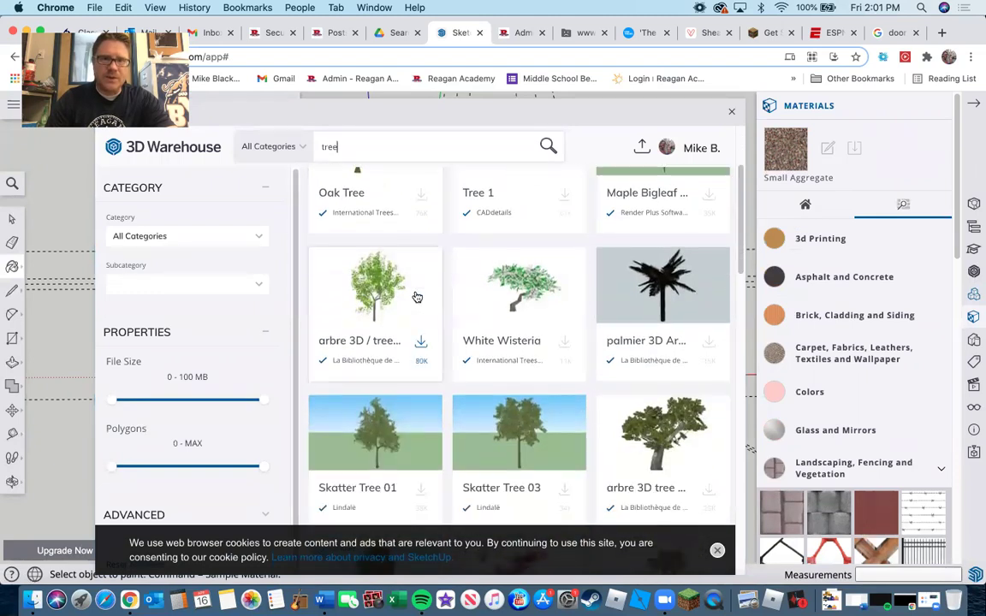
scroll(359, 242, "up", 4)
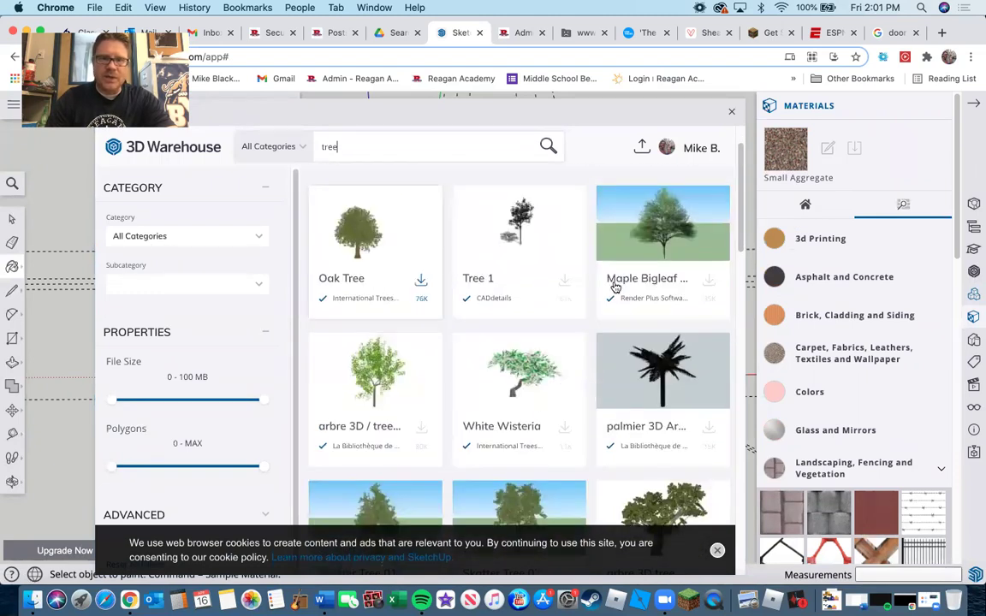
scroll(364, 298, "down", 5)
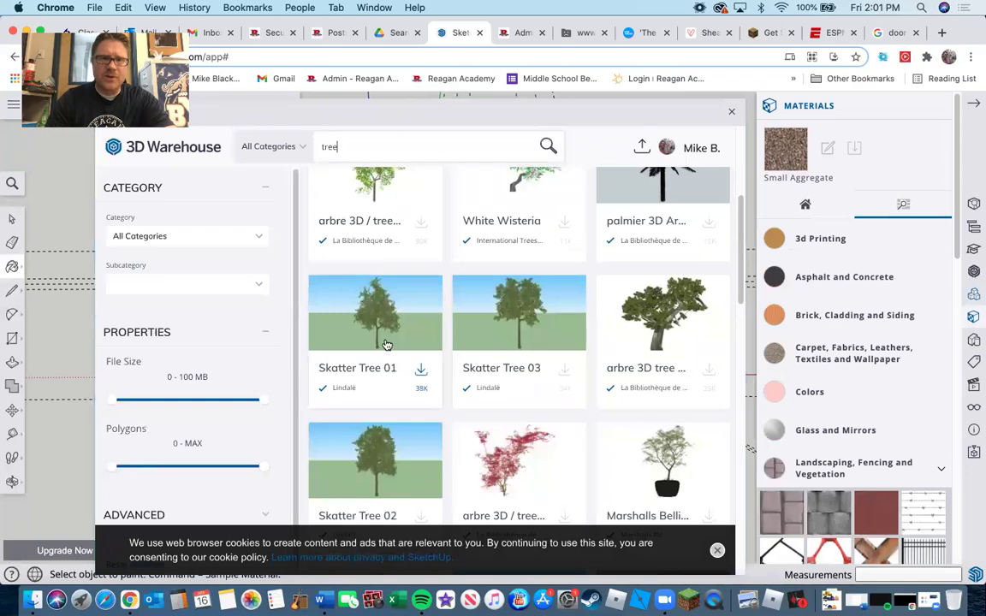
scroll(383, 349, "down", 5)
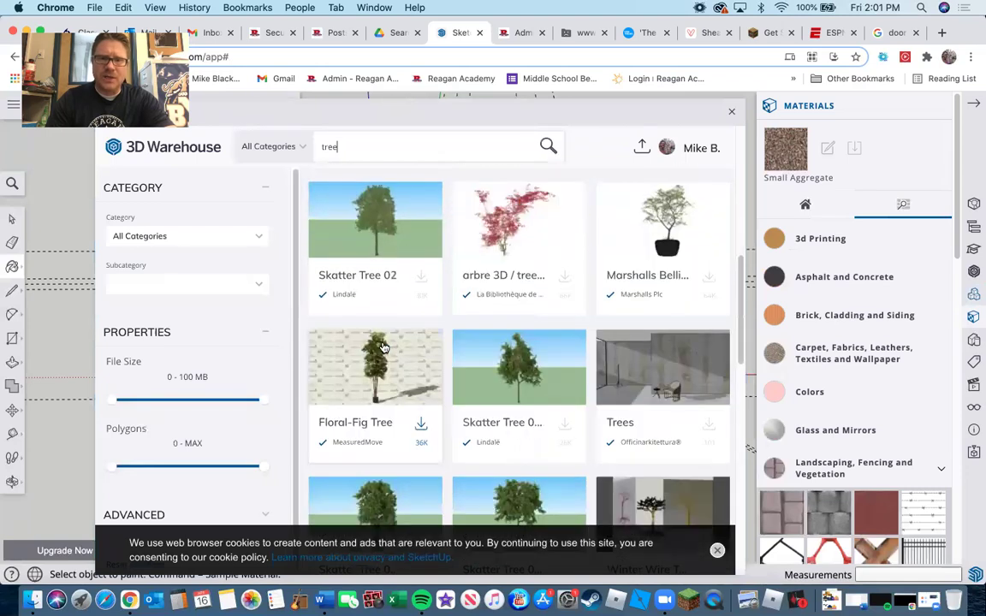
scroll(383, 348, "up", 10)
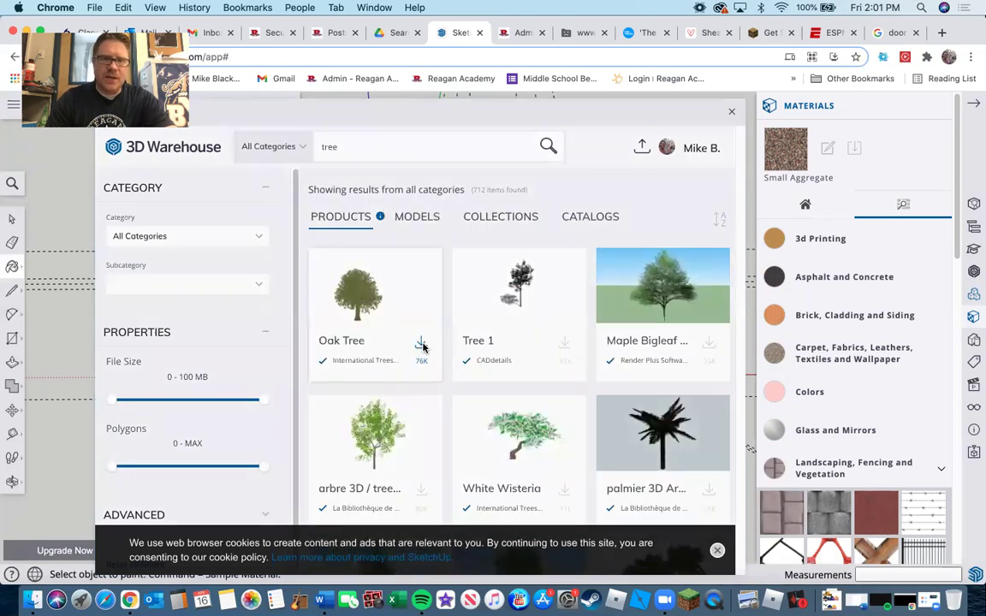
Import the Oak Tree model despite its large size and place it on the front lawn beside the house
left_click(417, 347)
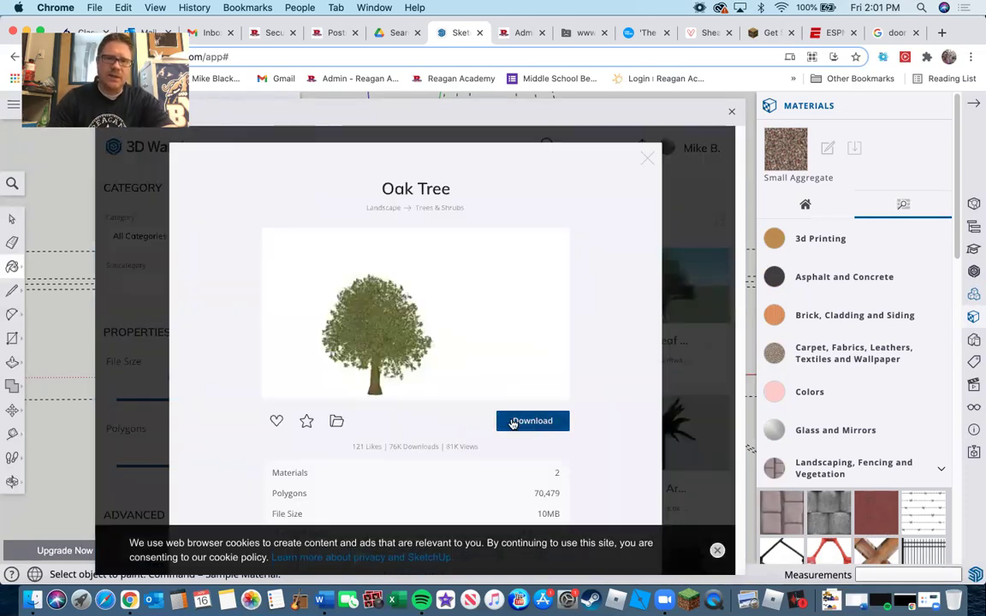
left_click(512, 421)
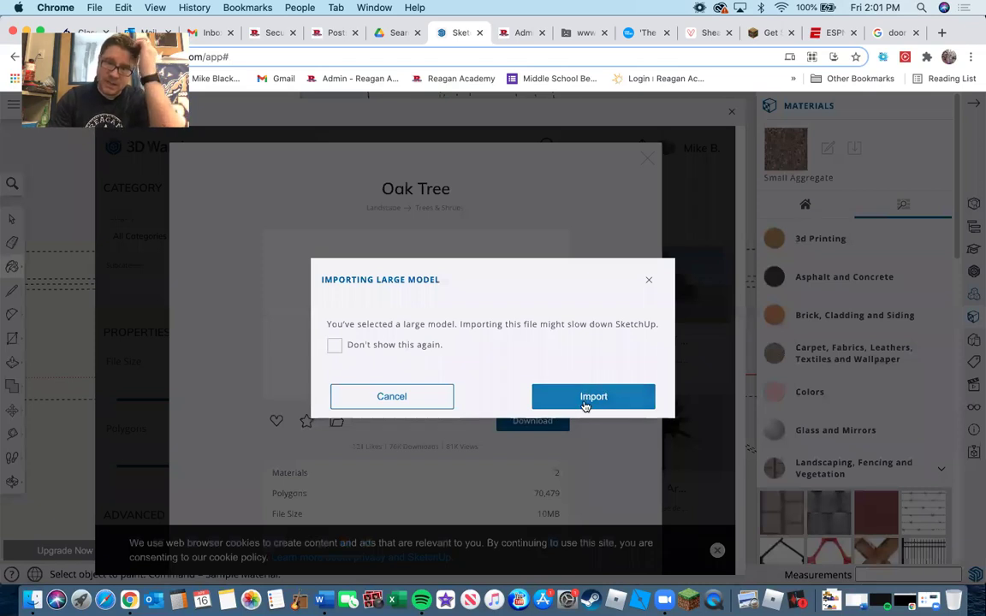
left_click(589, 398)
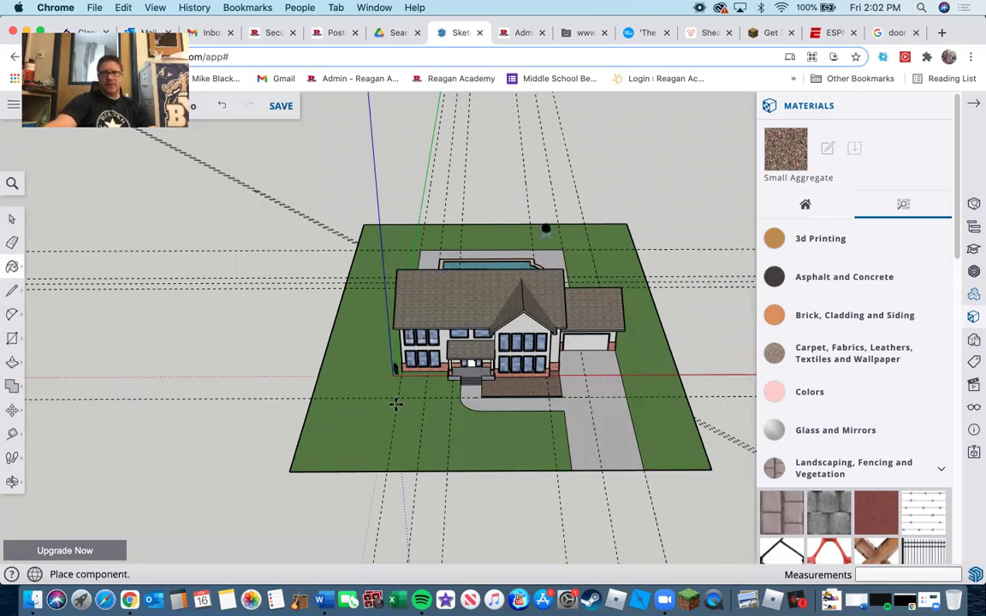
middle_click_drag(400, 407, 241, 398)
scroll(255, 418, "up", 2)
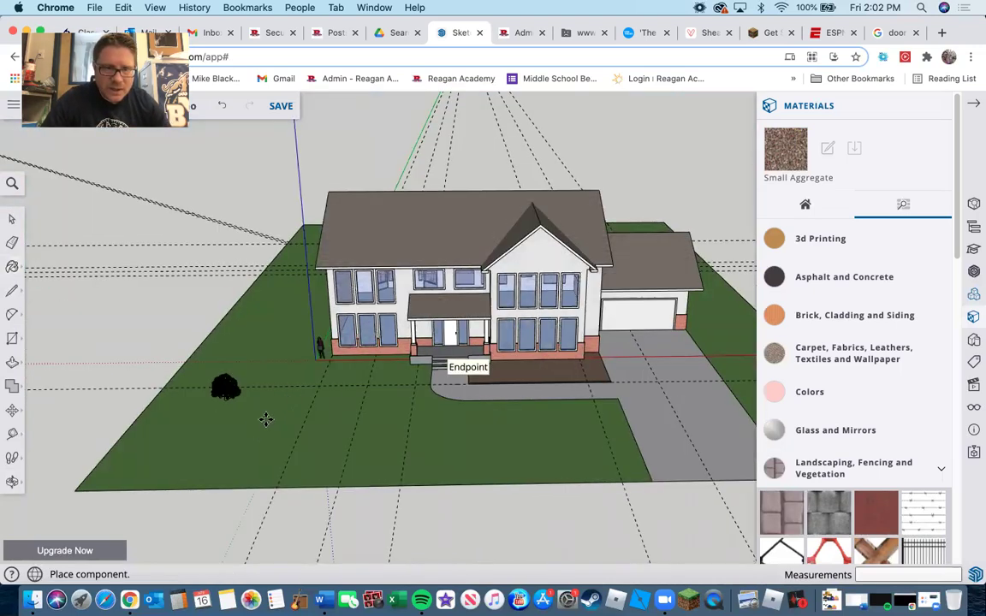
scroll(263, 425, "up", 4)
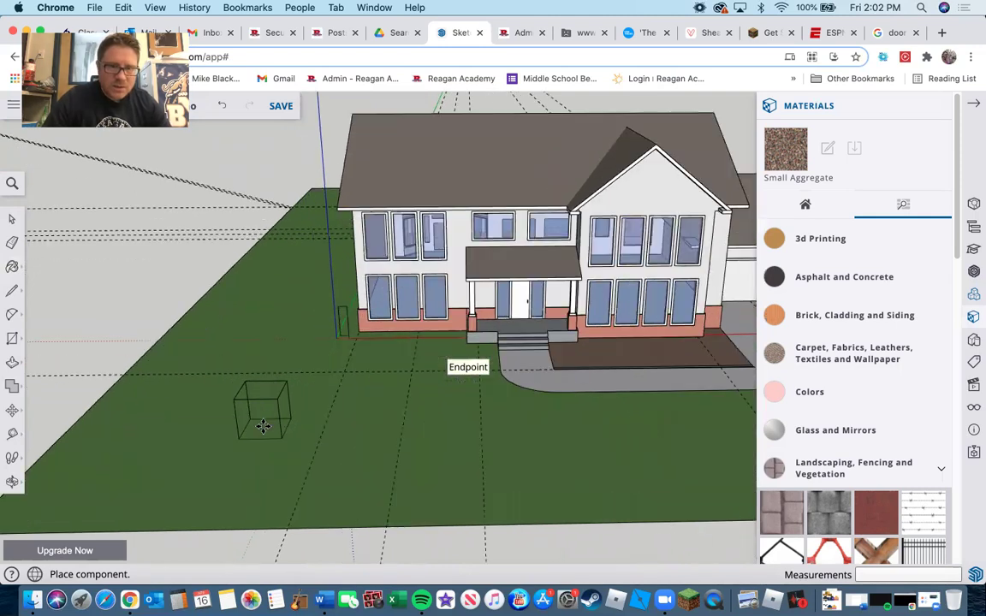
scroll(263, 425, "up", 5)
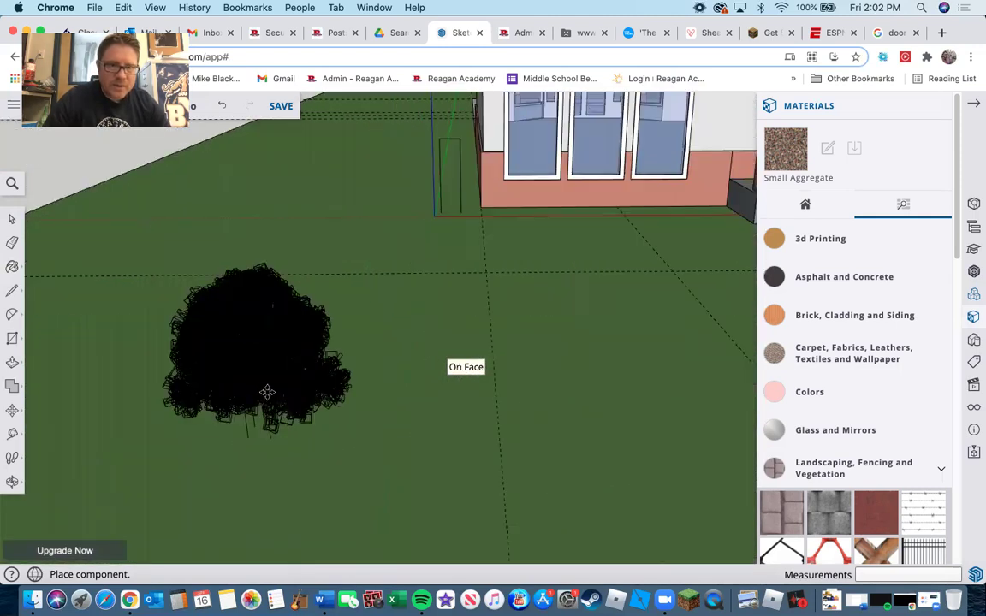
left_click(266, 392)
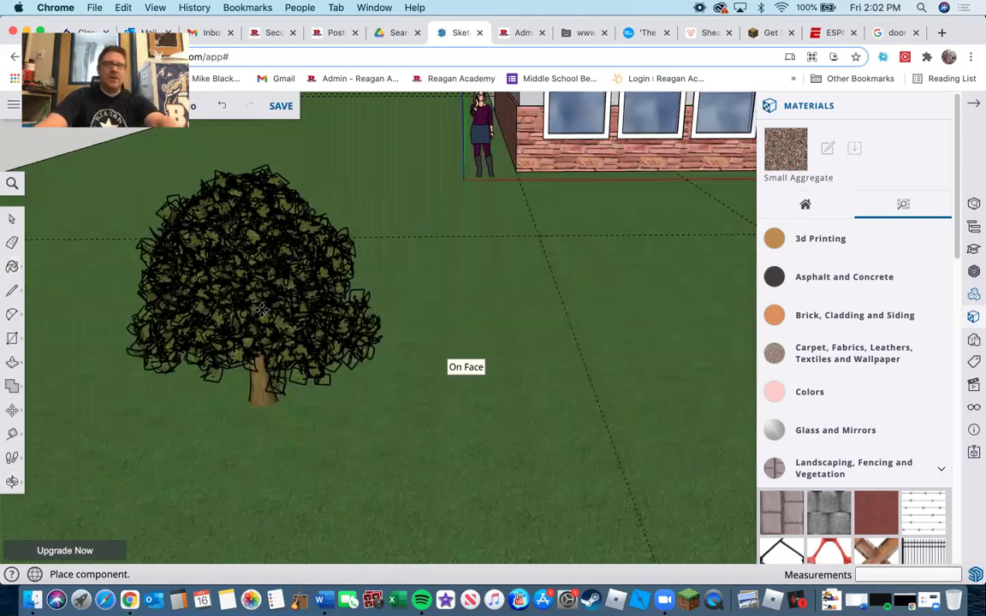
Move the oak tree about 4' 10 7/8" across the front lawn
key("m")
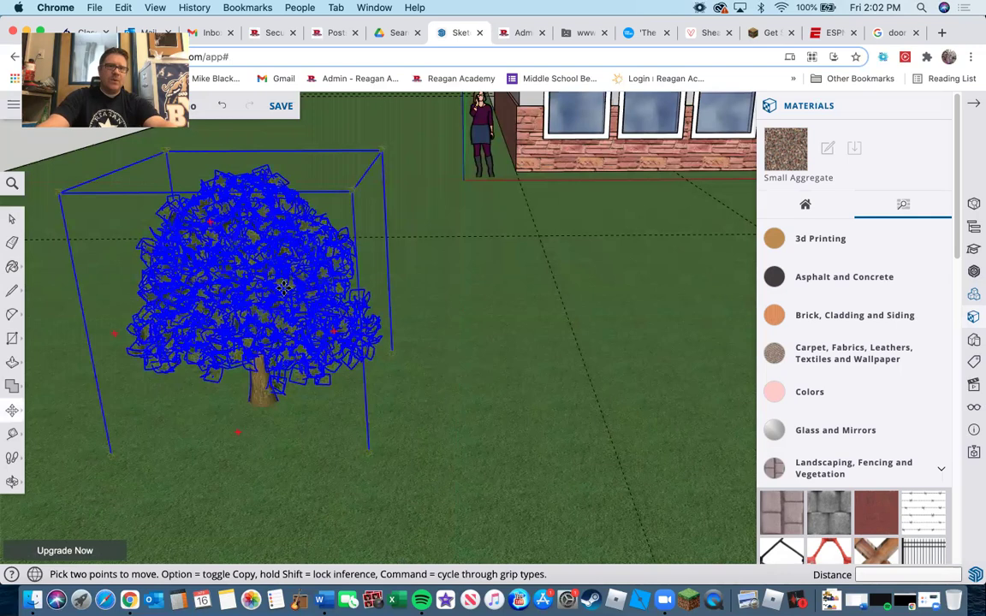
left_click(13, 413)
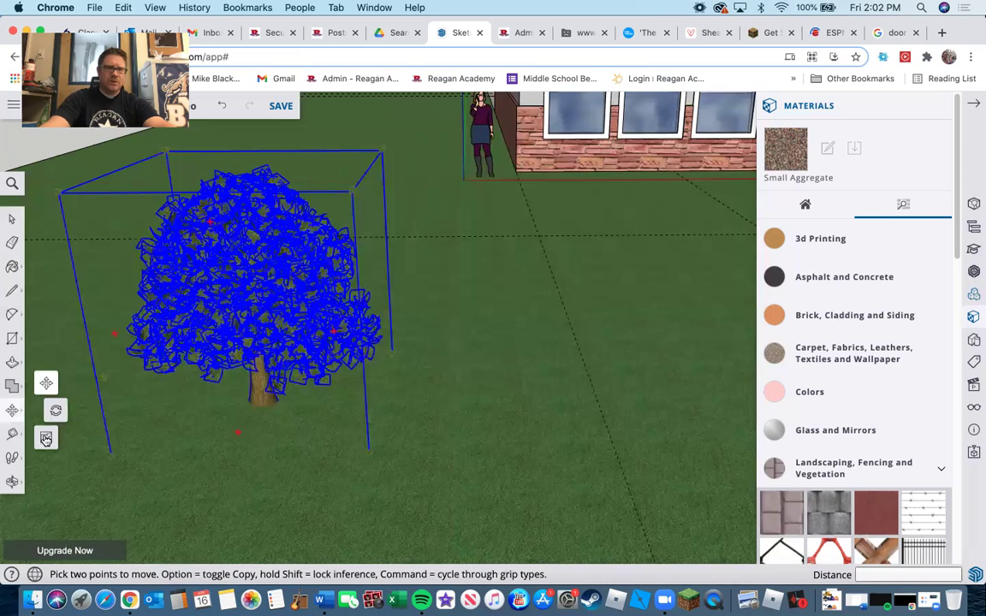
left_click_drag(224, 346, 81, 351)
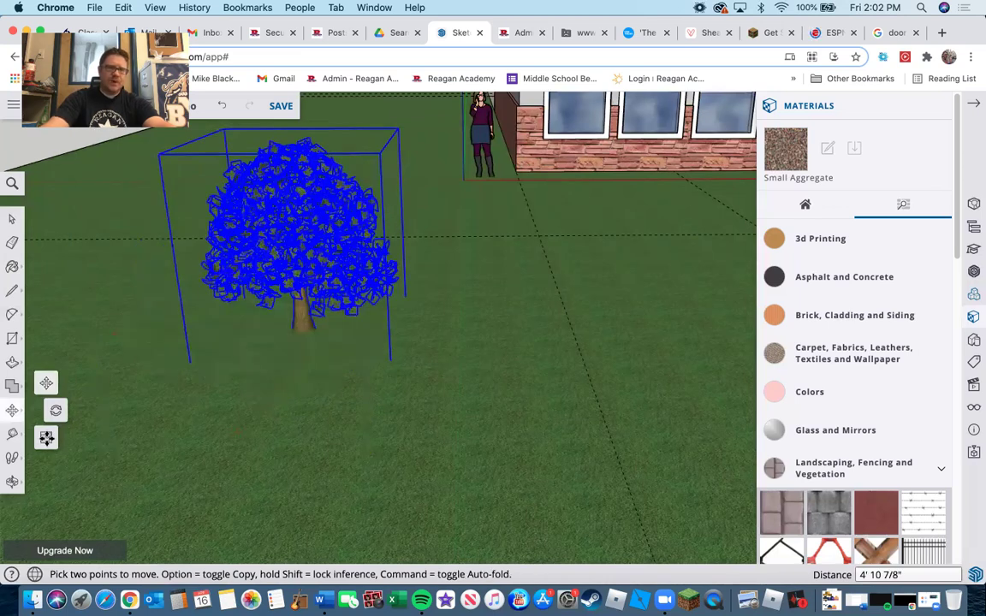
left_click(46, 384)
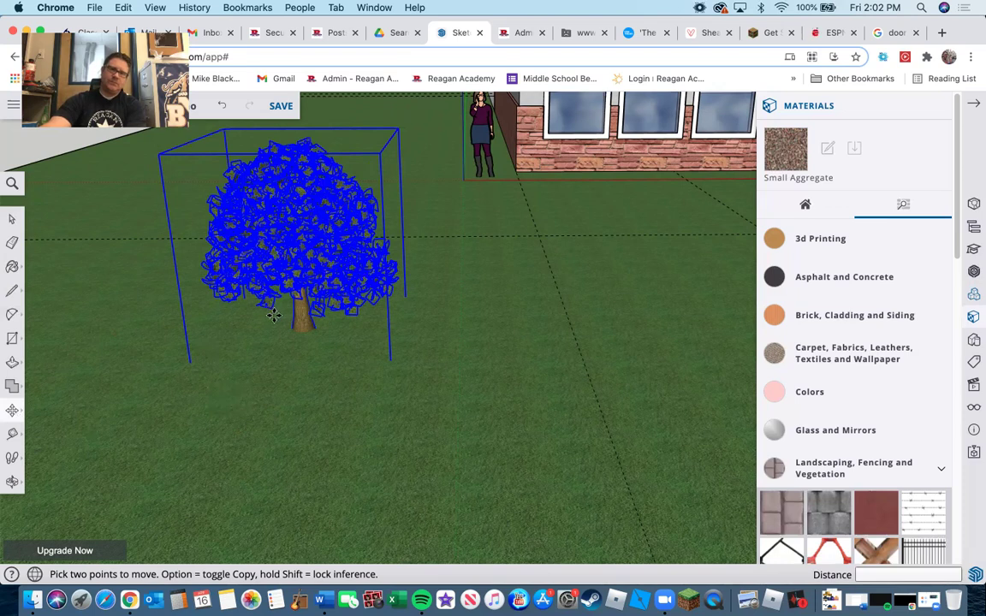
Scale the oak tree up uniformly by about 2.37 from an upper corner grip
mouse_move(273, 315)
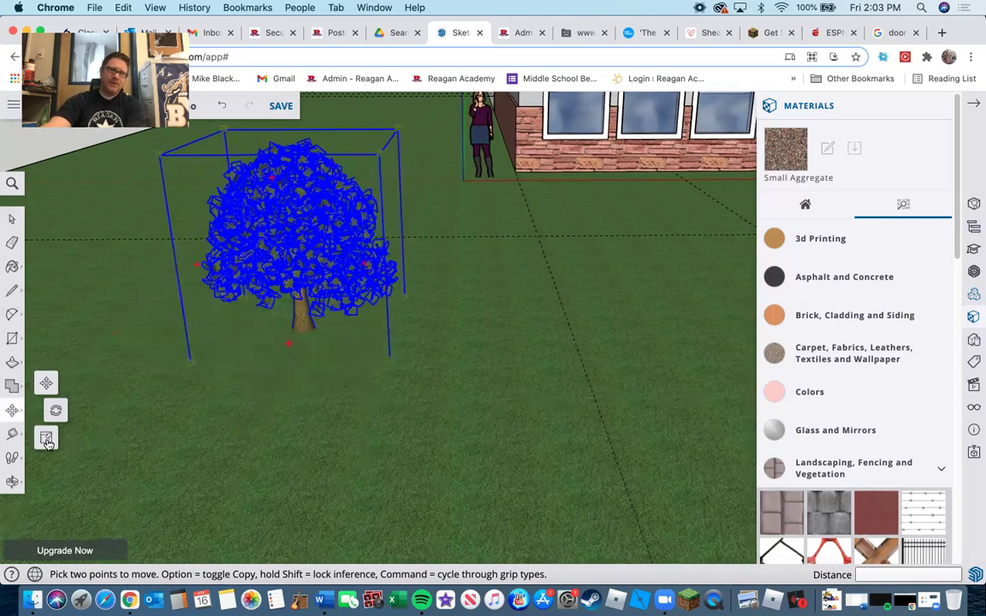
scroll(47, 442, "down", 2)
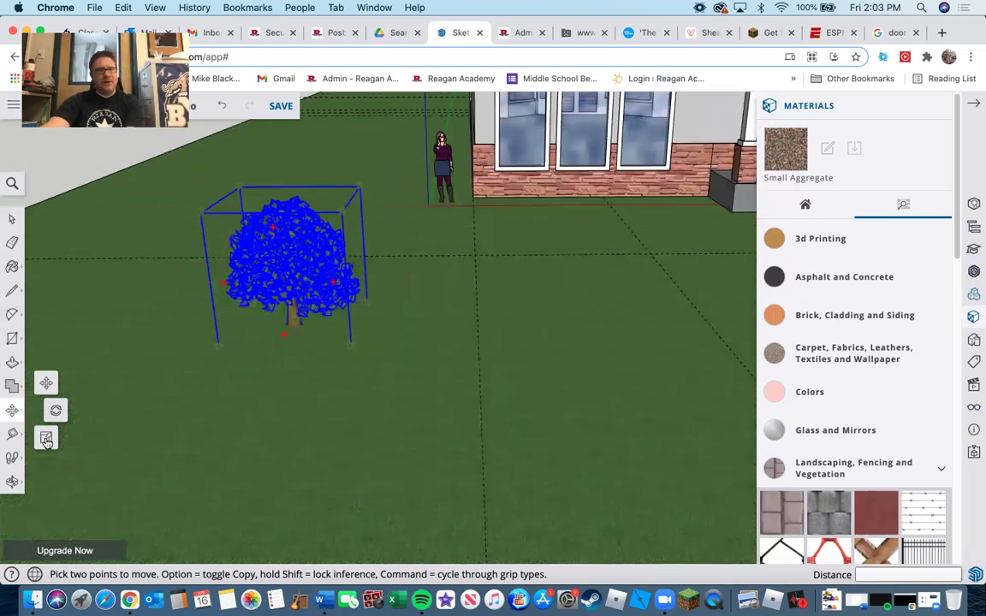
scroll(47, 439, "down", 1)
left_click(46, 439)
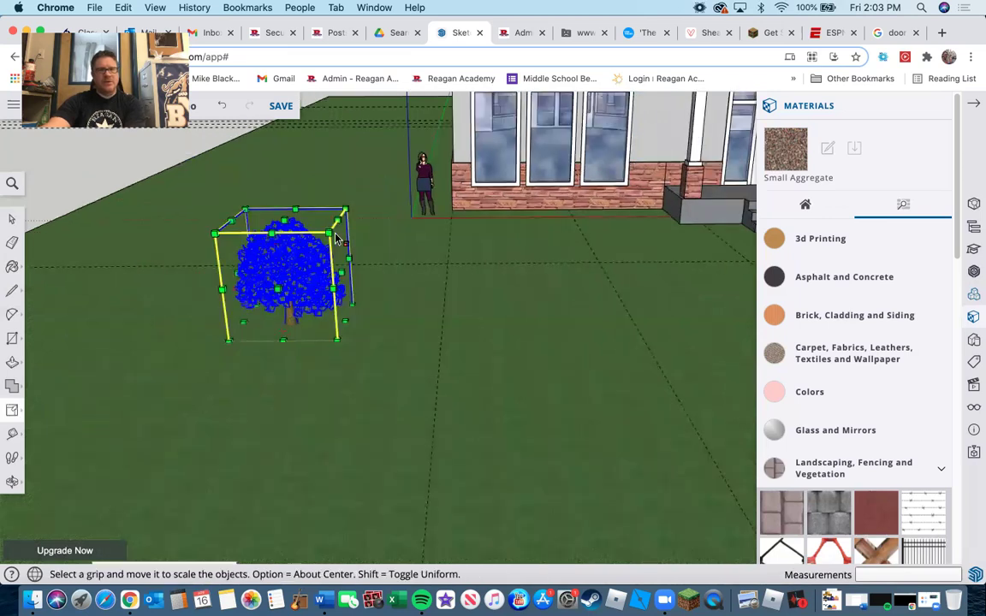
left_click(245, 211)
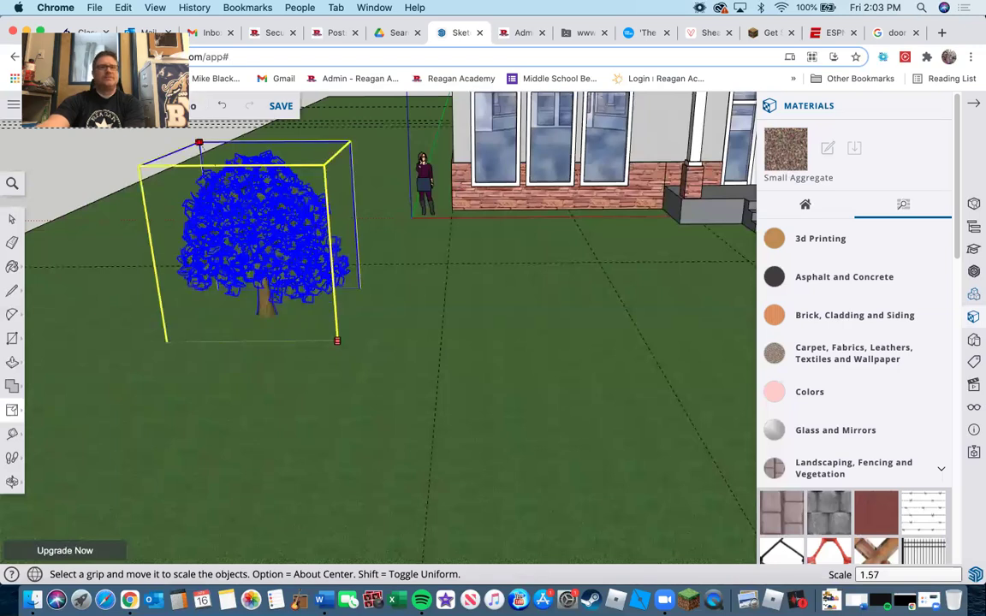
left_click(306, 361)
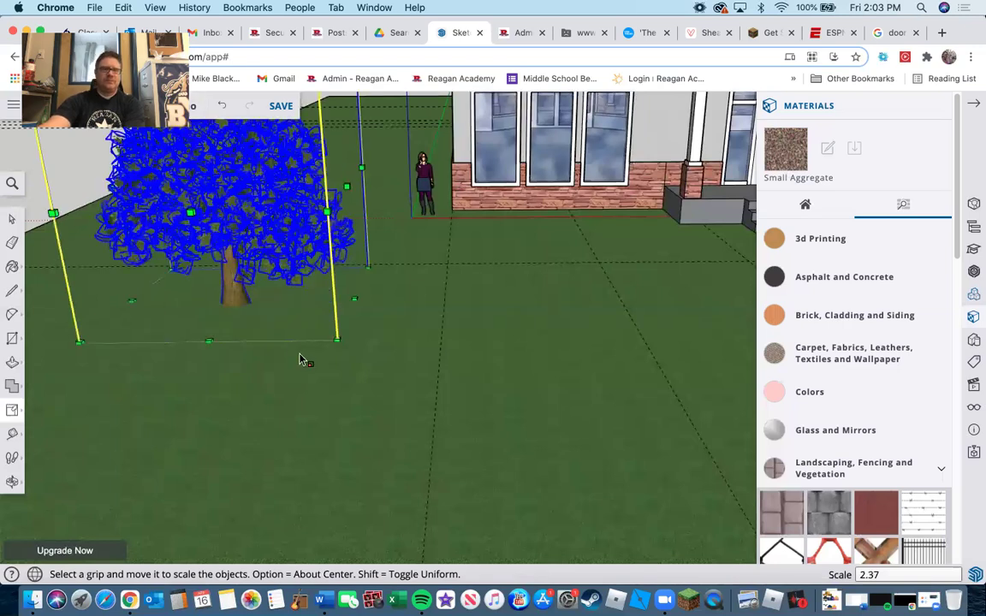
Enlarge the oak tree uniformly again by about 2.33 and check its size against the house
scroll(304, 367, "down", 1)
scroll(304, 366, "down", 10)
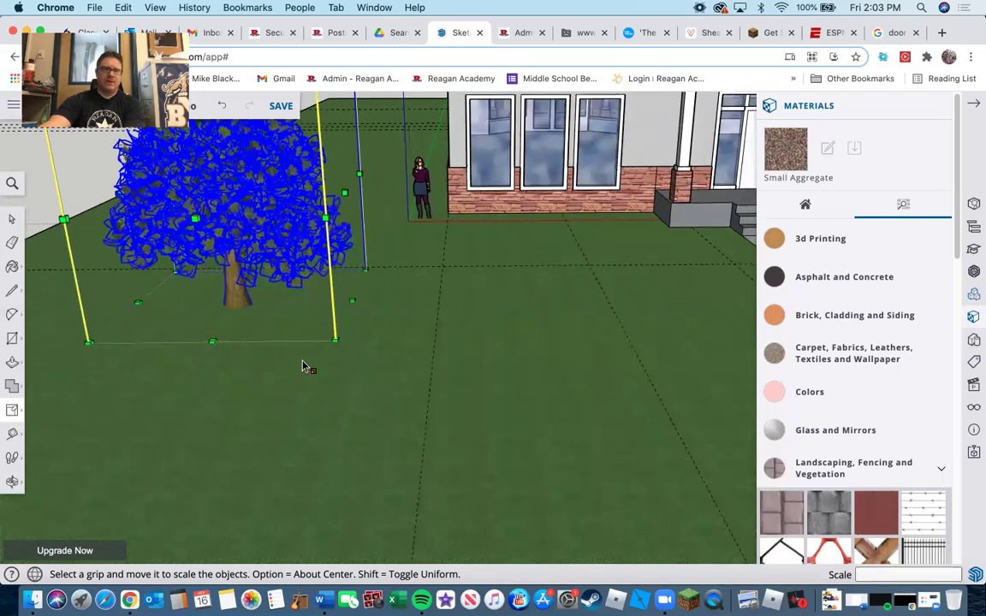
scroll(306, 338, "up", 5)
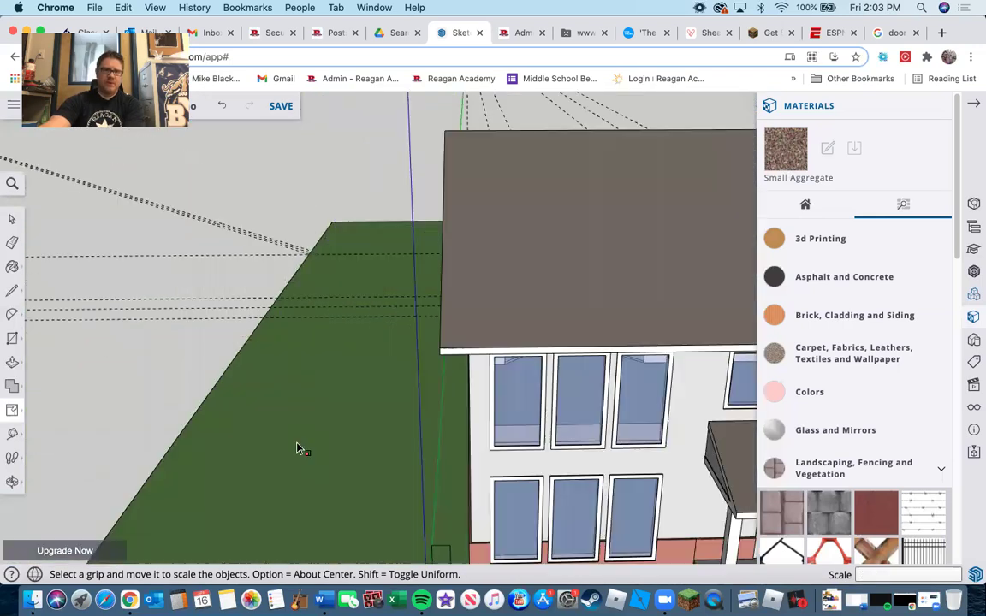
scroll(308, 490, "down", 8)
scroll(295, 463, "up", 2)
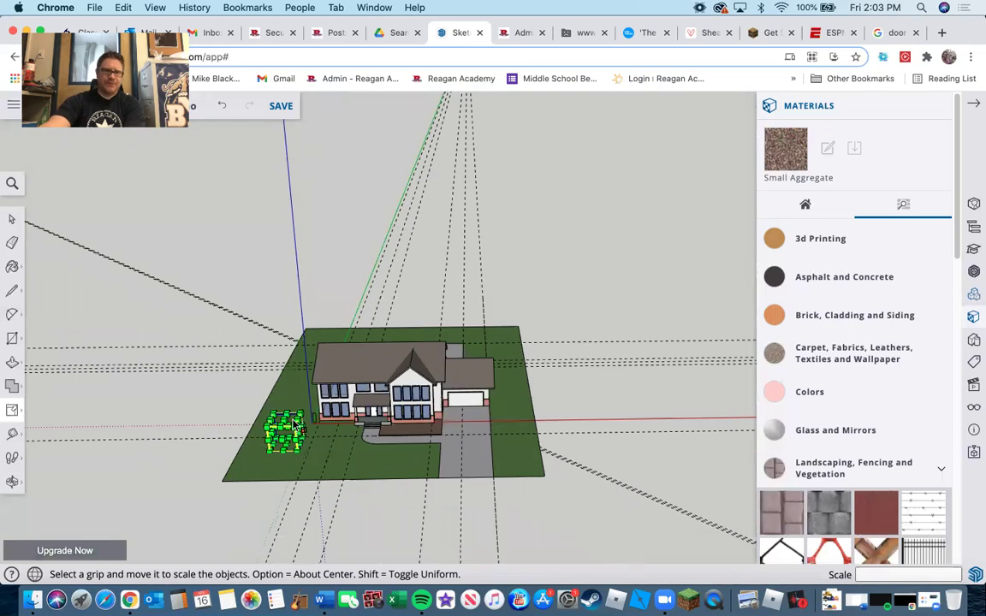
scroll(296, 445, "up", 5)
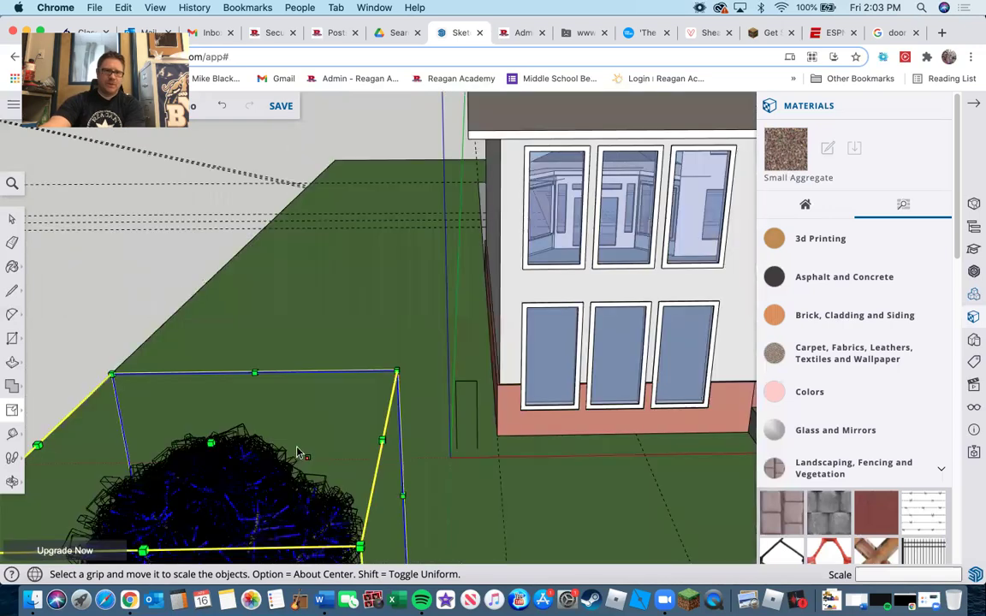
scroll(299, 452, "down", 2)
scroll(307, 432, "down", 4)
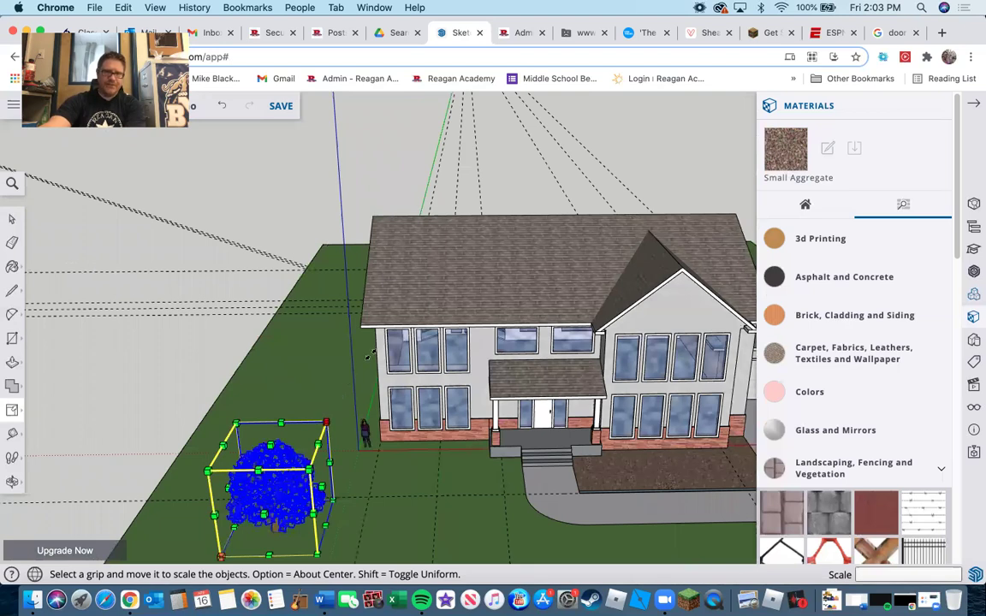
left_click(443, 272)
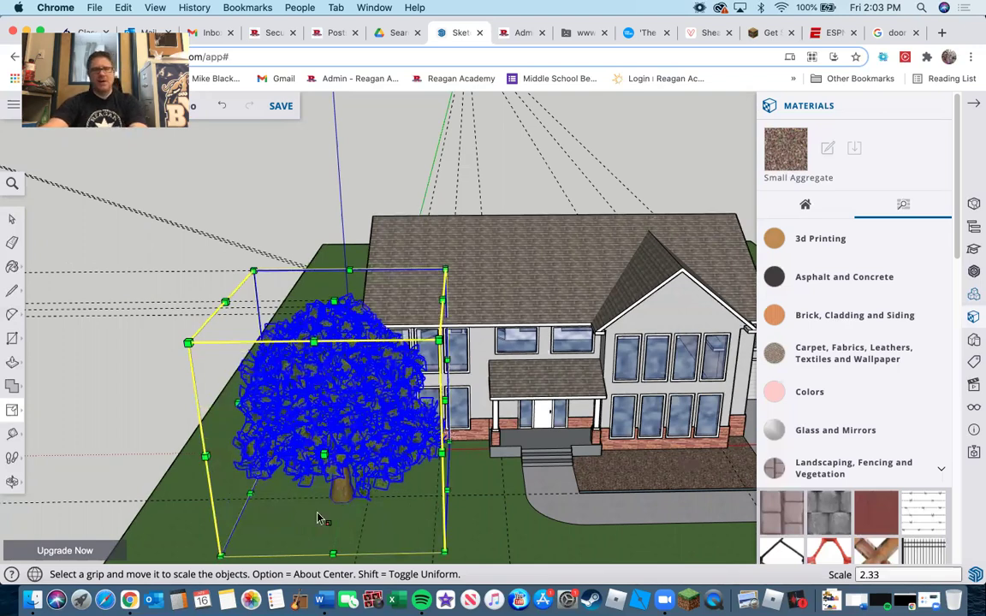
middle_click_drag(323, 516, 325, 506)
middle_click_drag(301, 409, 310, 480)
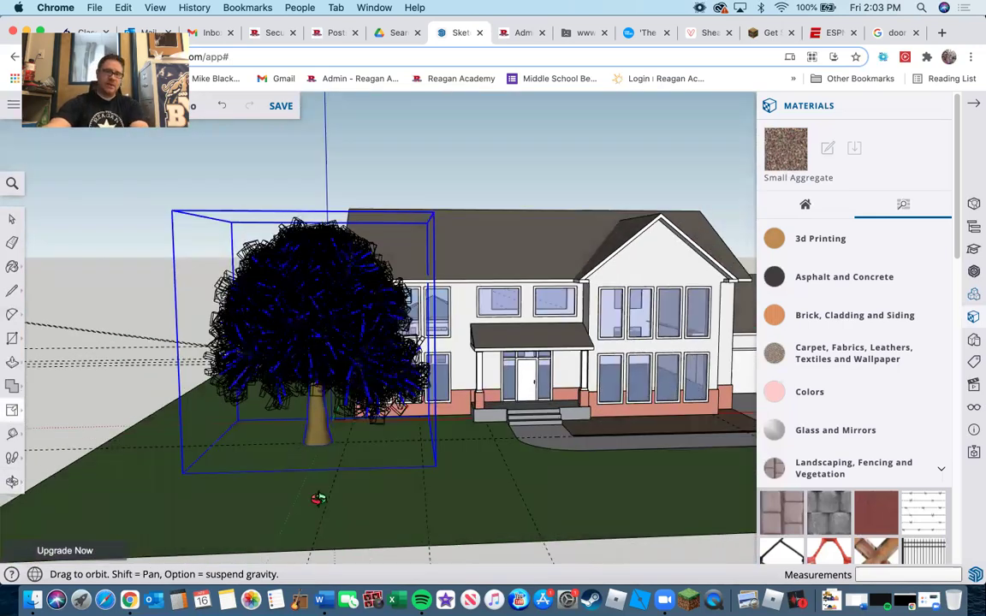
middle_click_drag(262, 456, 264, 467)
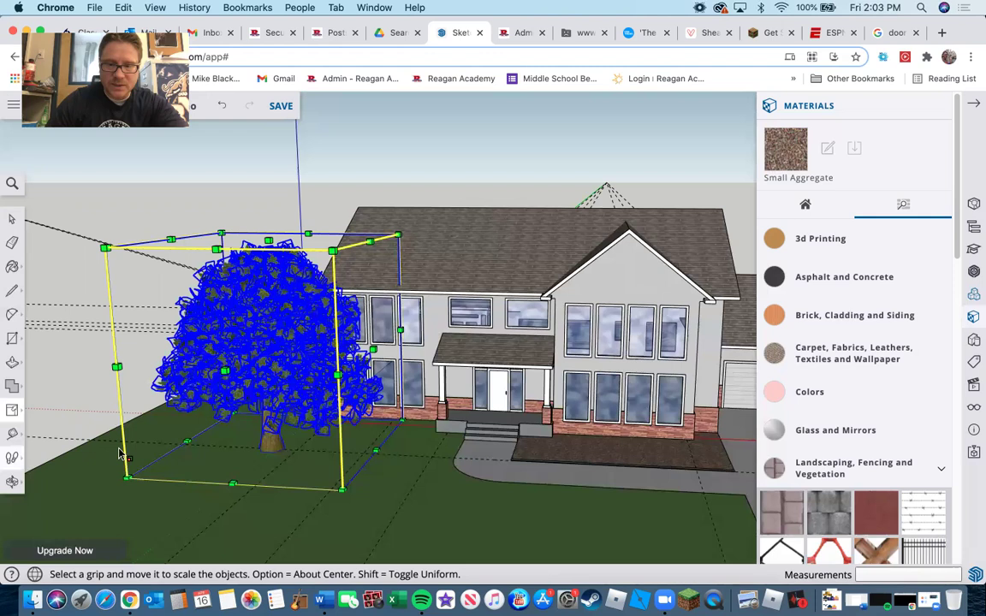
Move the oak tree about 24' across the front lawn, away from the house, and deselect it
key("m")
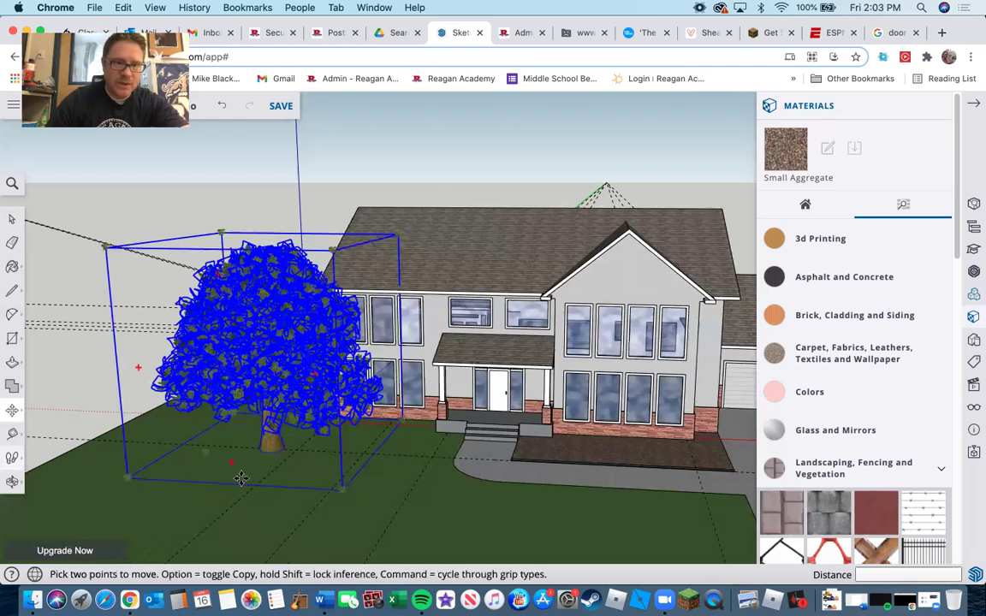
left_click(180, 511)
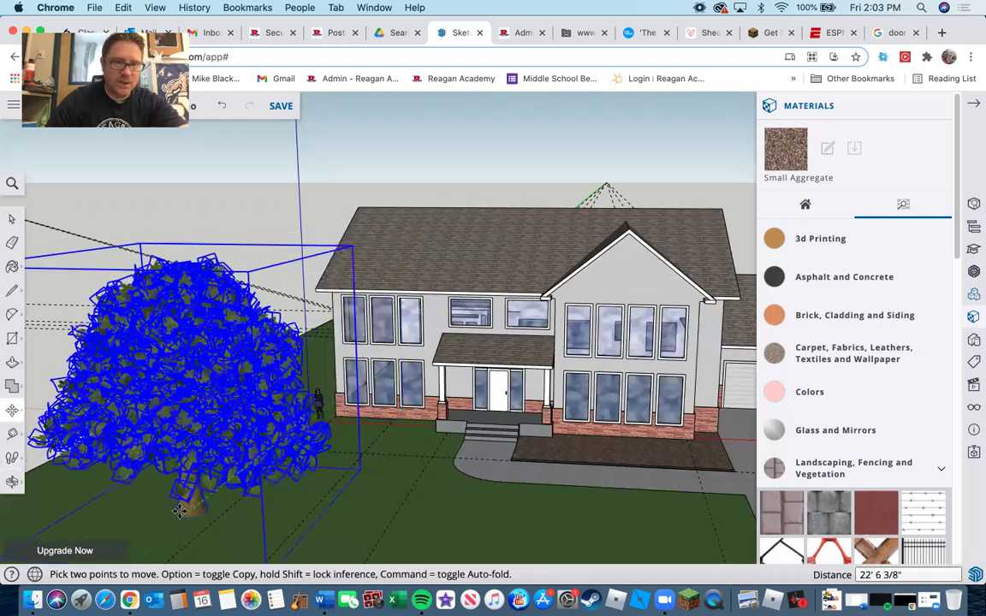
left_click(193, 458)
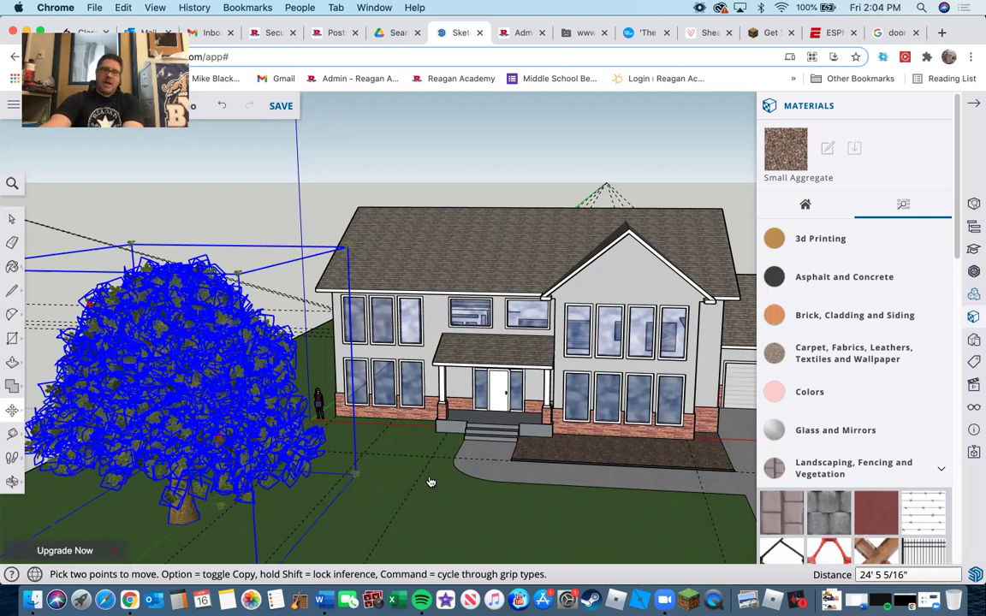
scroll(426, 496, "down", 5)
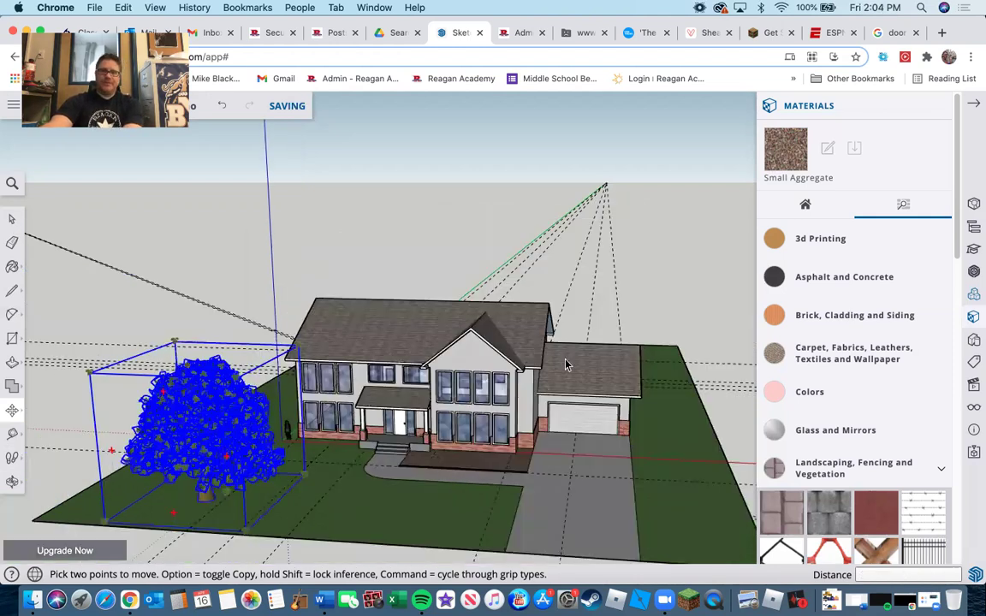
key("space")
left_click(255, 505)
Erase the dashed construction guide lines crossing the lot on both sides of the house
mouse_move(411, 402)
middle_mouse_down()
mouse_move(452, 477)
mouse_move(440, 495)
mouse_move(368, 400)
mouse_move(410, 386)
middle_mouse_up()
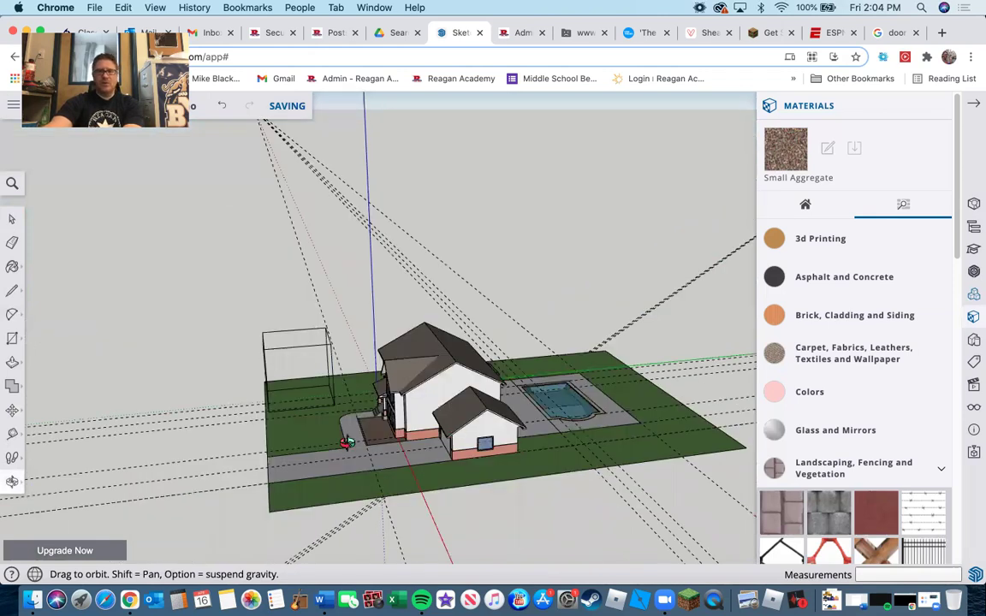
middle_click_drag(346, 442, 347, 443)
middle_click_drag(499, 454, 590, 380)
middle_click_drag(141, 351, 175, 374)
key("e")
mouse_move(195, 355)
left_mouse_down()
mouse_move(164, 384)
mouse_move(175, 325)
mouse_move(207, 341)
mouse_move(198, 417)
left_mouse_up()
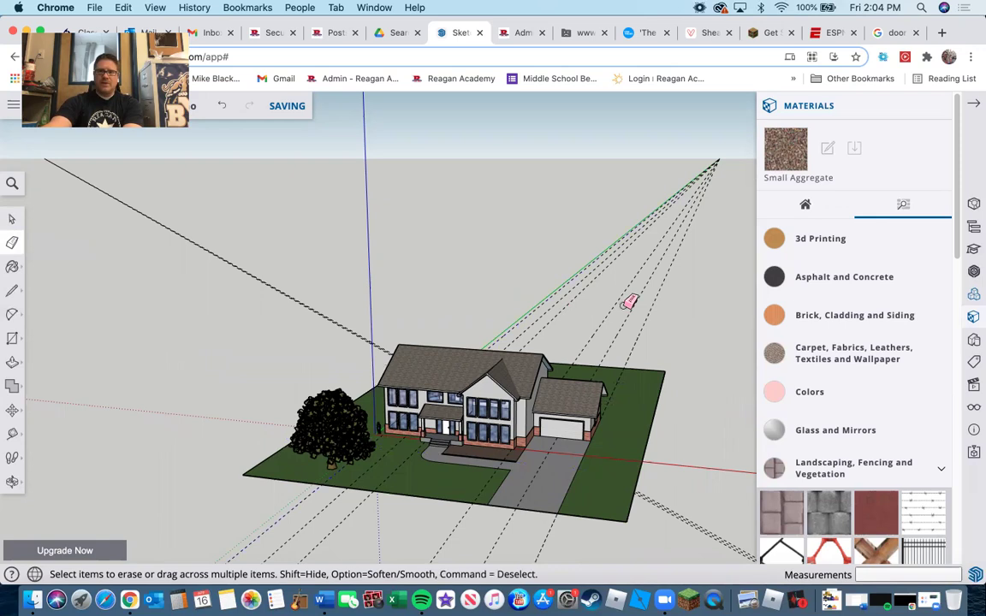
mouse_move(660, 308)
left_mouse_down()
mouse_move(631, 286)
mouse_move(585, 280)
mouse_move(559, 290)
mouse_move(590, 311)
mouse_move(593, 276)
mouse_move(546, 264)
mouse_move(522, 282)
mouse_move(567, 304)
left_mouse_up()
left_click(565, 307)
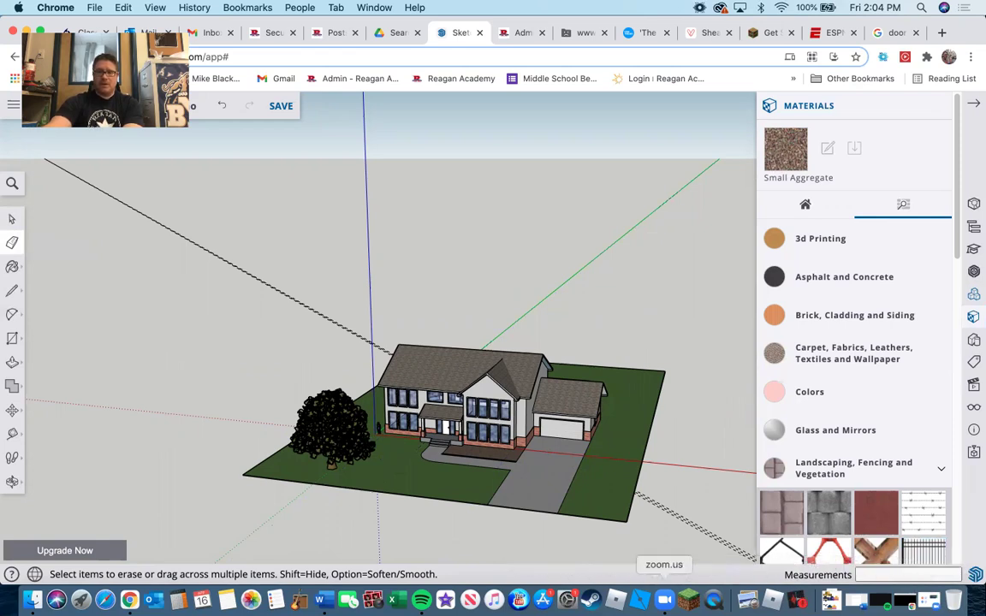
left_click(664, 599)
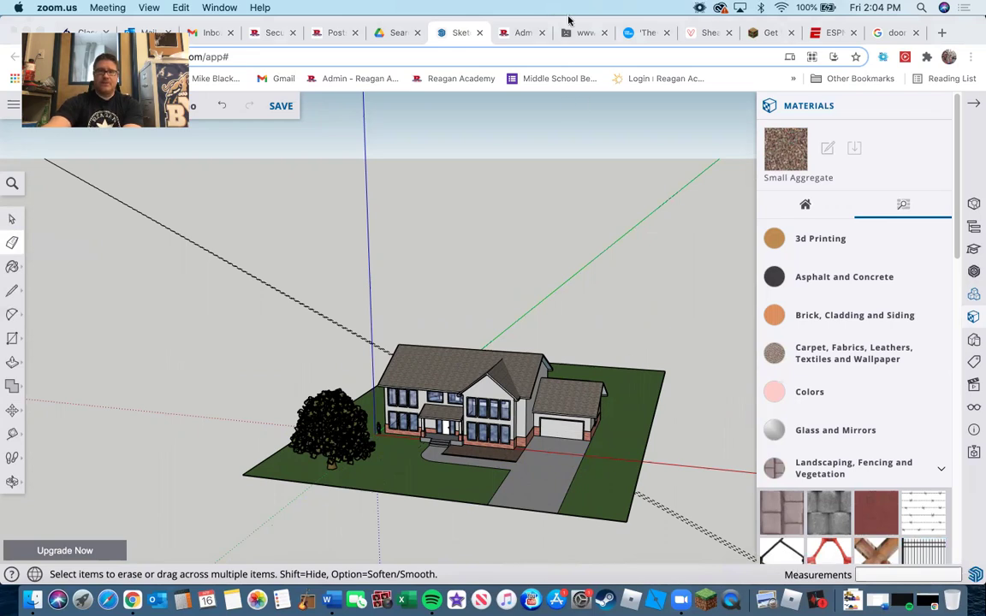